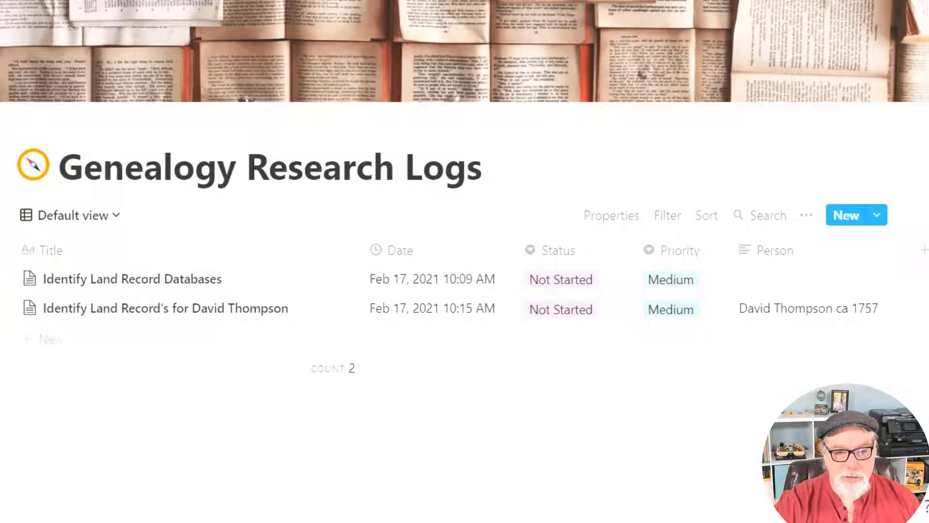
Look over the first log entry's status and priority choices without changing them.
click(565, 280)
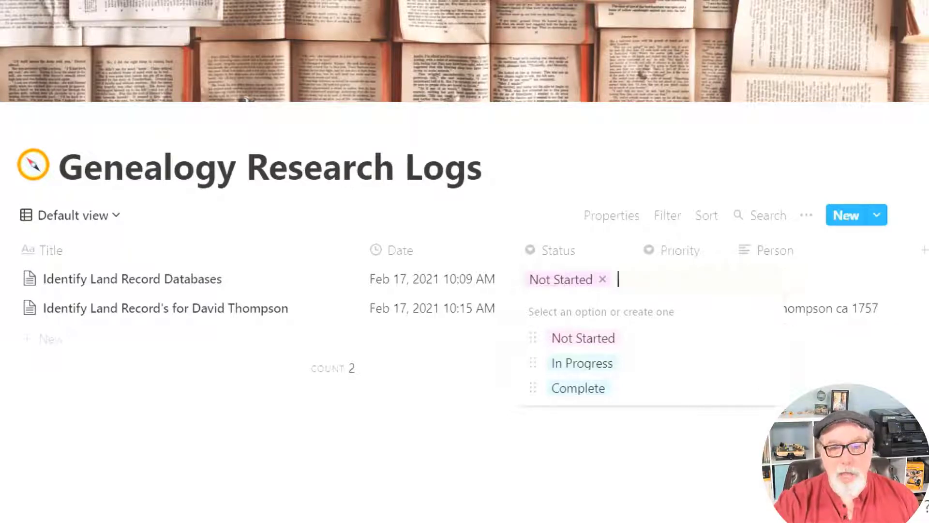
key(Escape)
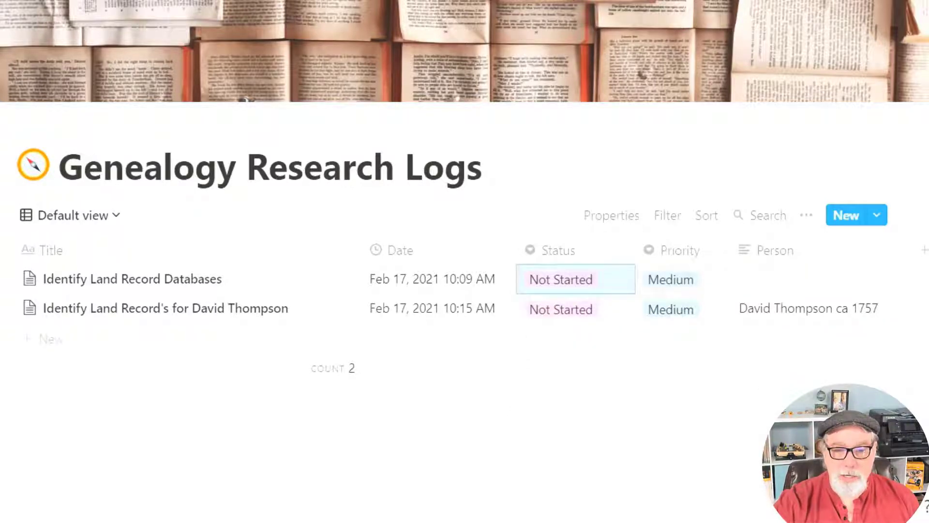
click(695, 288)
key(Escape)
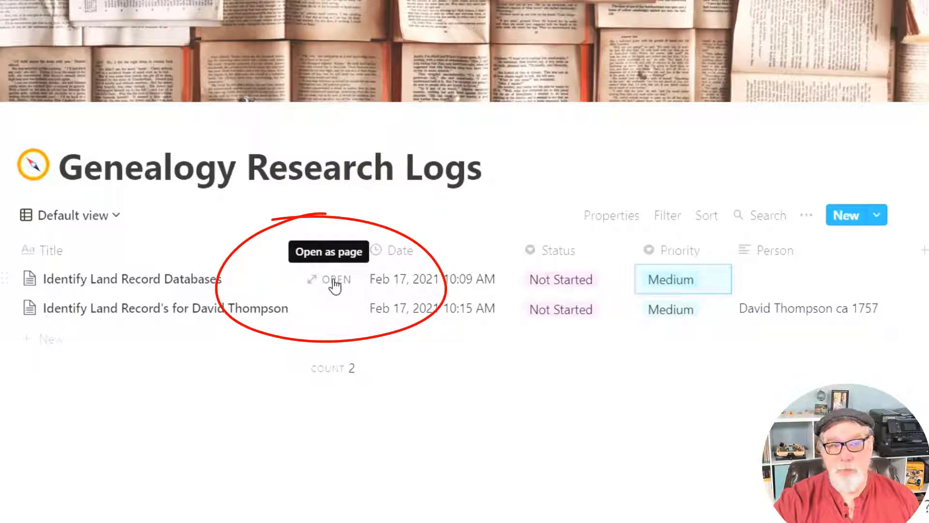
Open the Identify Land Record Databases entry as a page and scroll to its Tasks table.
click(335, 281)
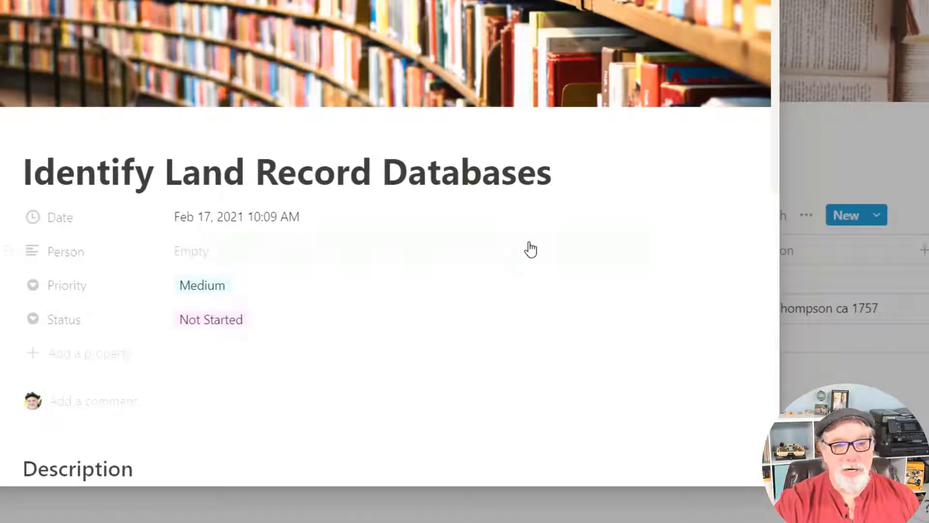
scroll(531, 249, down, 2)
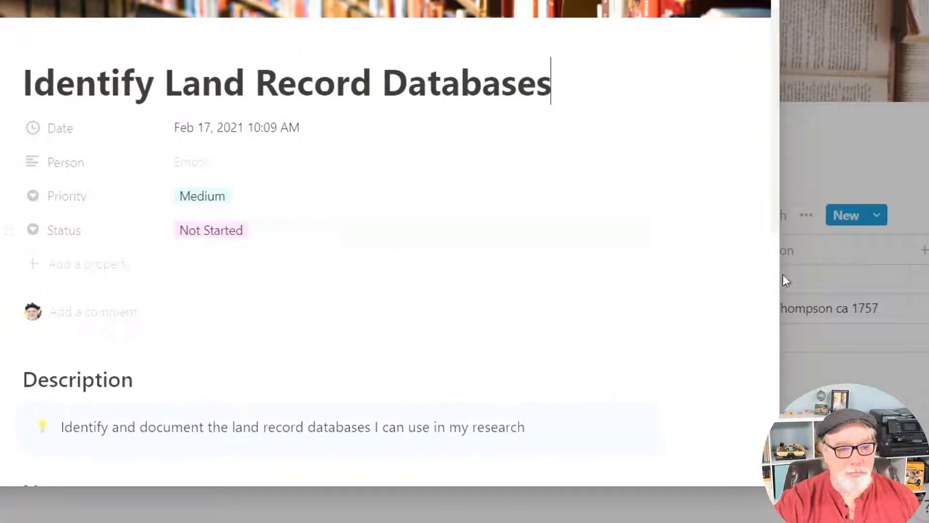
scroll(701, 242, down, 5)
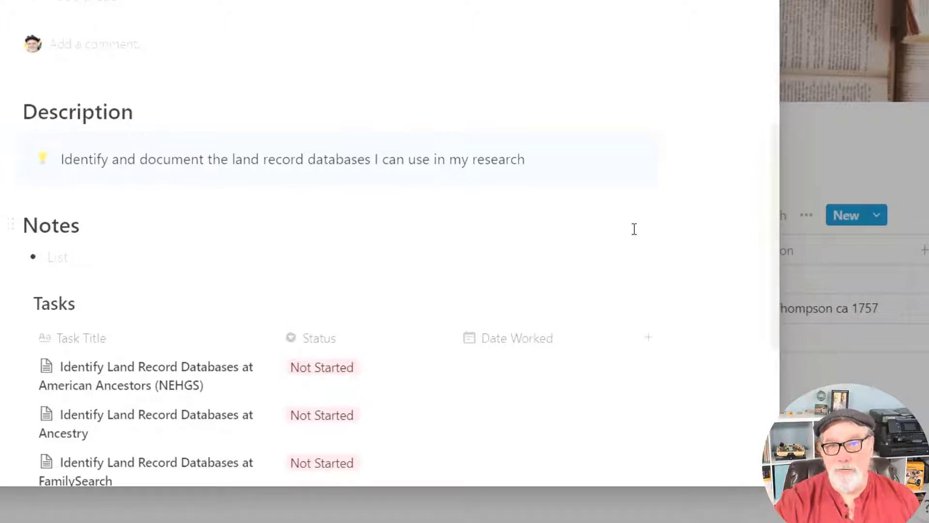
scroll(720, 293, down, 4)
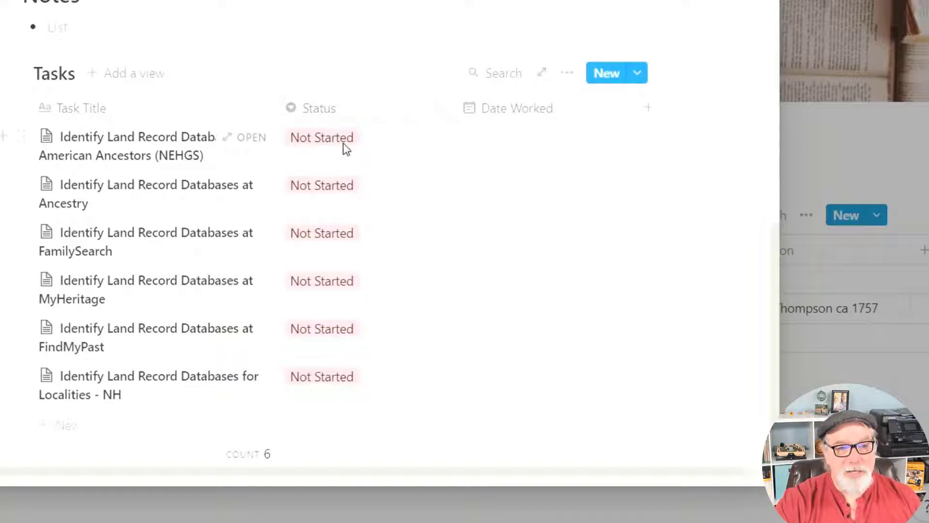
Check the American Ancestors task's status, then open the Ancestry task as its own page.
click(380, 137)
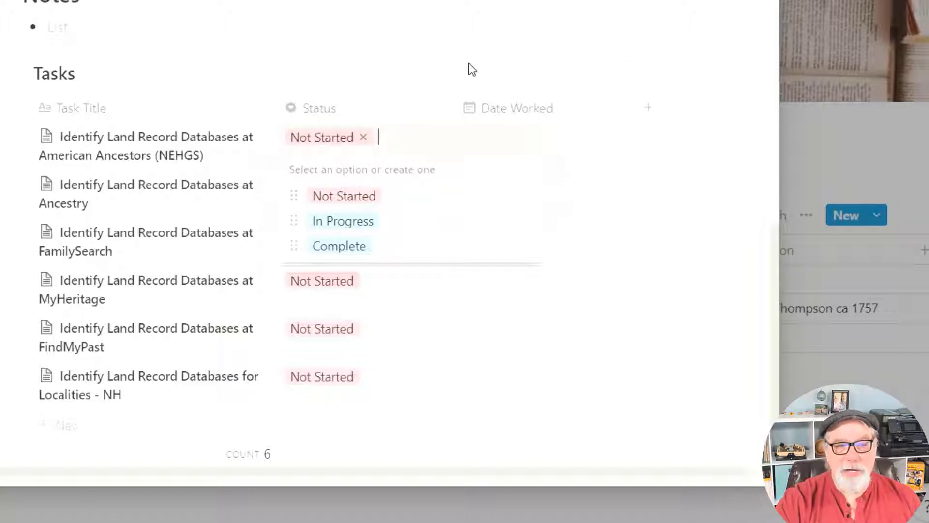
key(Escape)
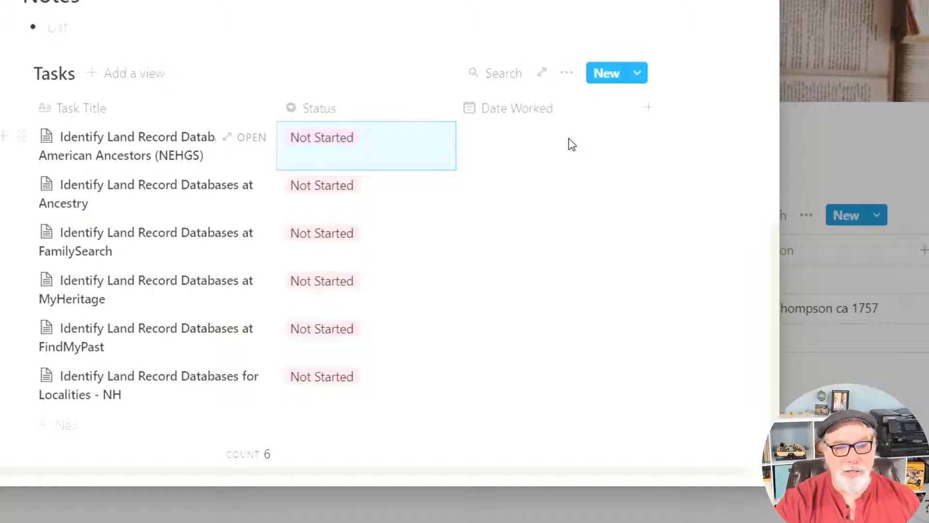
key(Right)
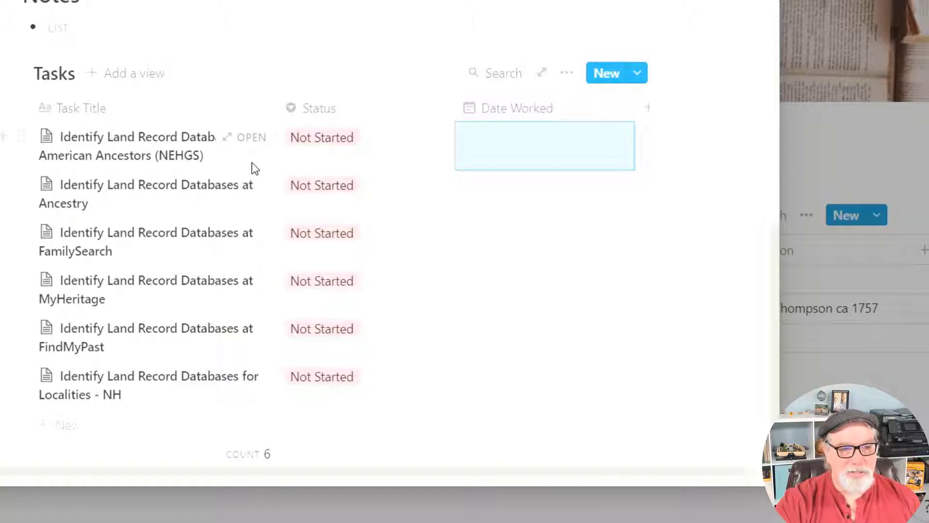
click(255, 188)
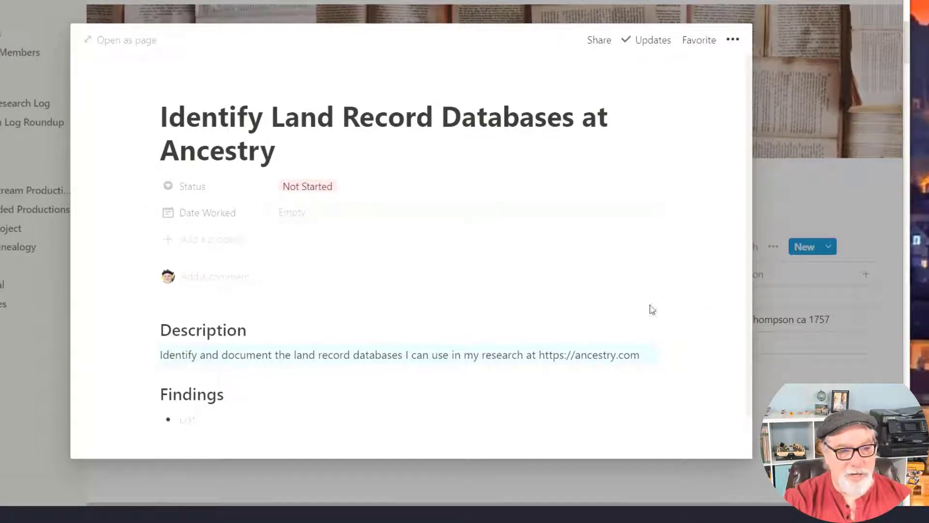
Scroll down Notion's All-in-one workspace product page.
scroll(710, 302, down, 1)
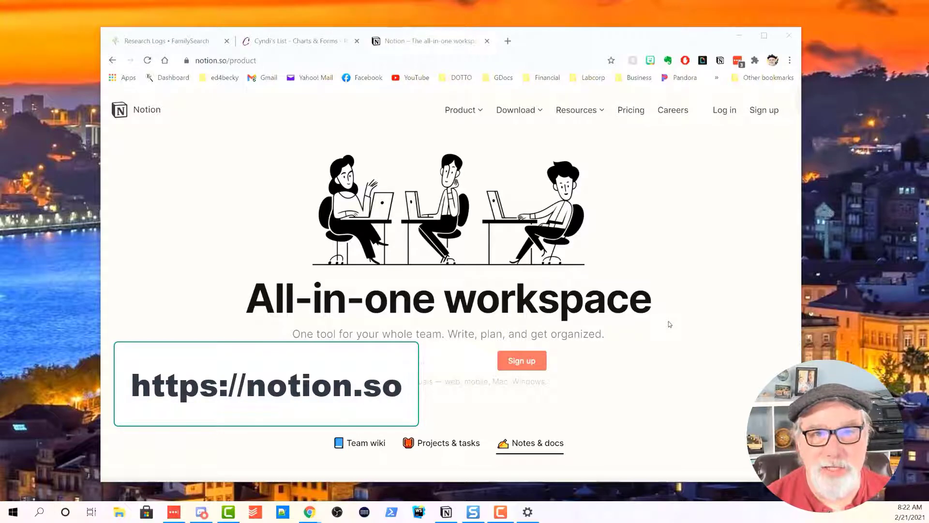
Go to Notion's sign-up page and submit an email address to request a sign-up code.
click(669, 323)
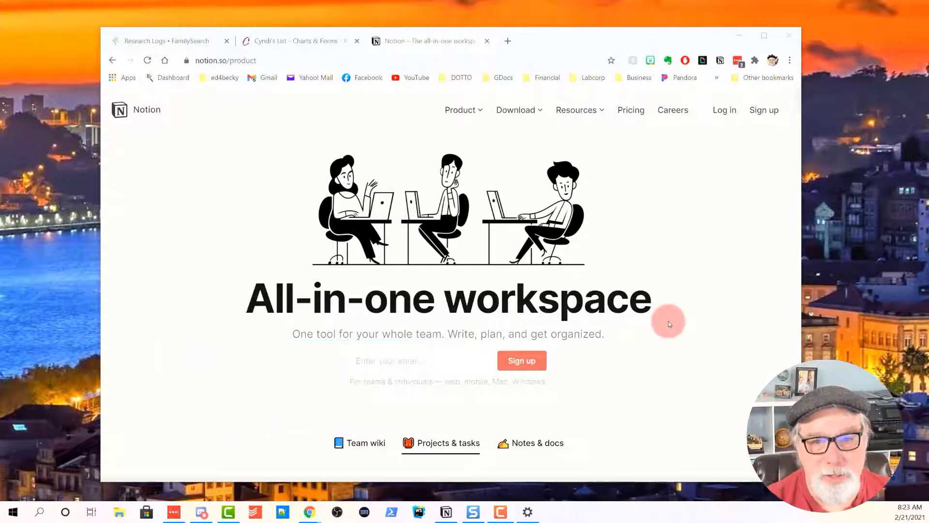
click(769, 106)
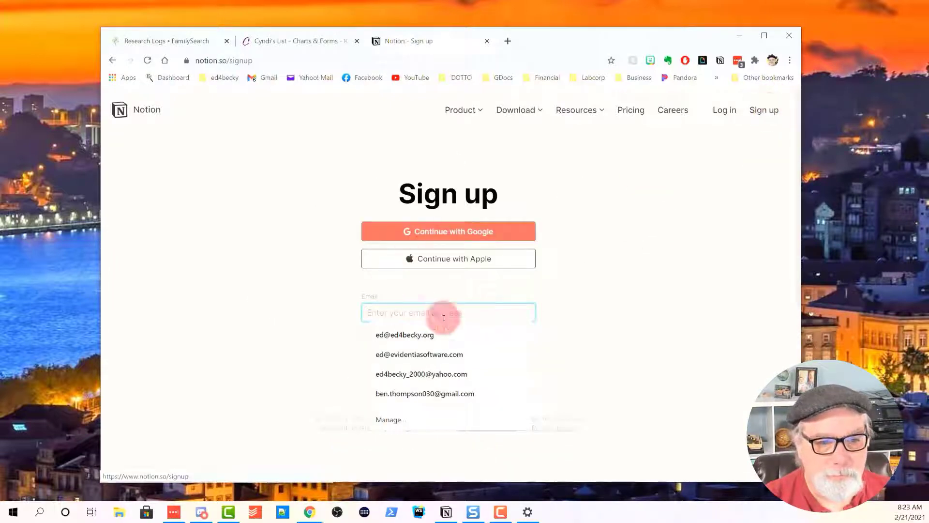
click(420, 312)
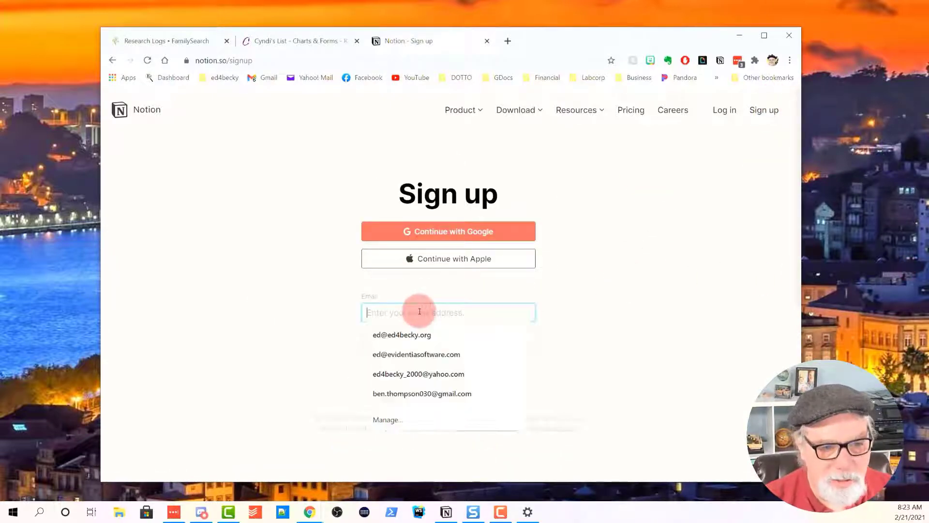
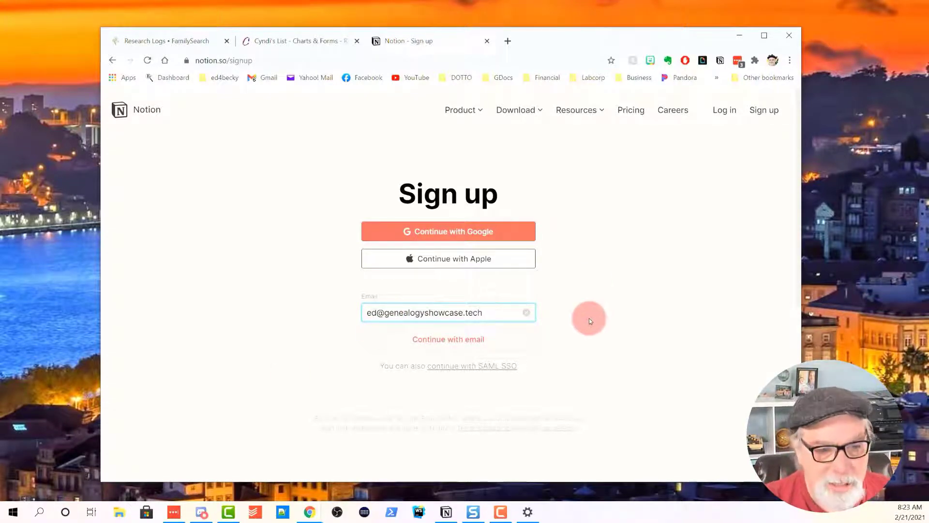
click(454, 344)
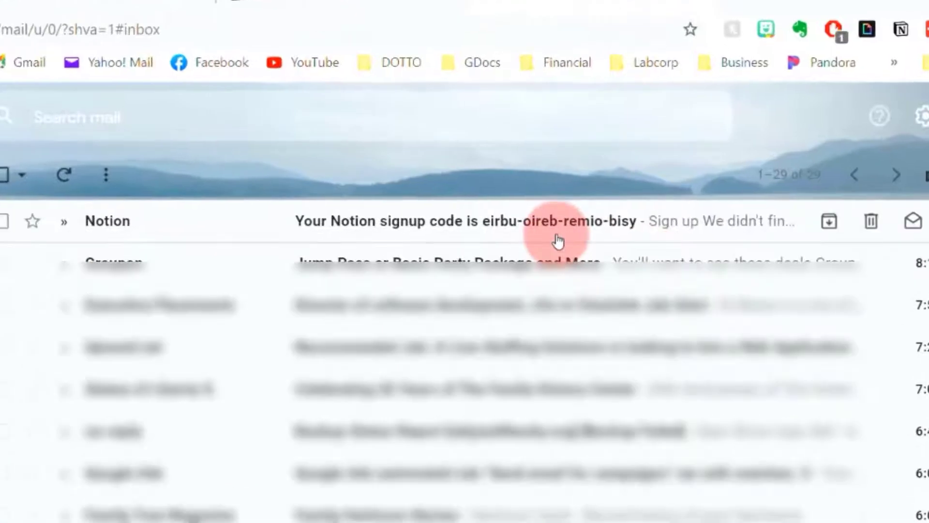
Copy the temporary sign-up code from Notion's Gmail message and return to the sign-up page.
click(493, 232)
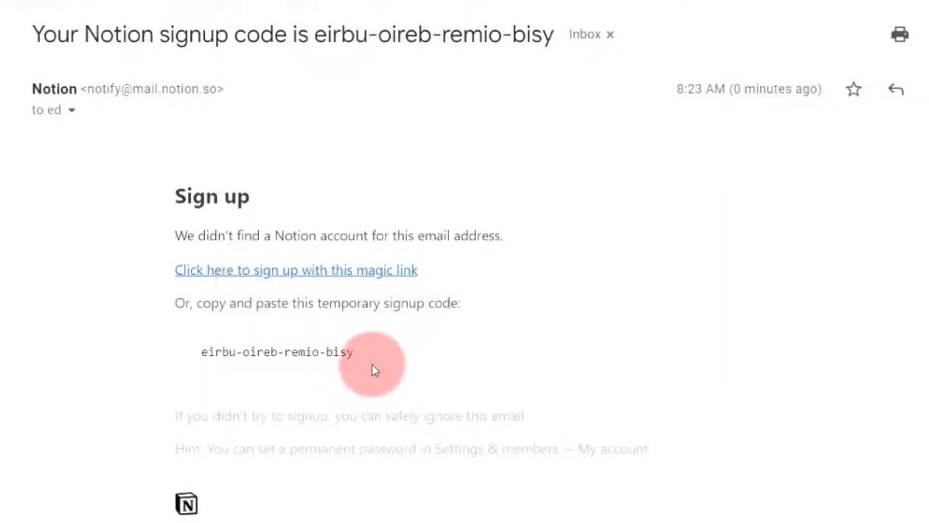
drag(364, 361, 195, 348)
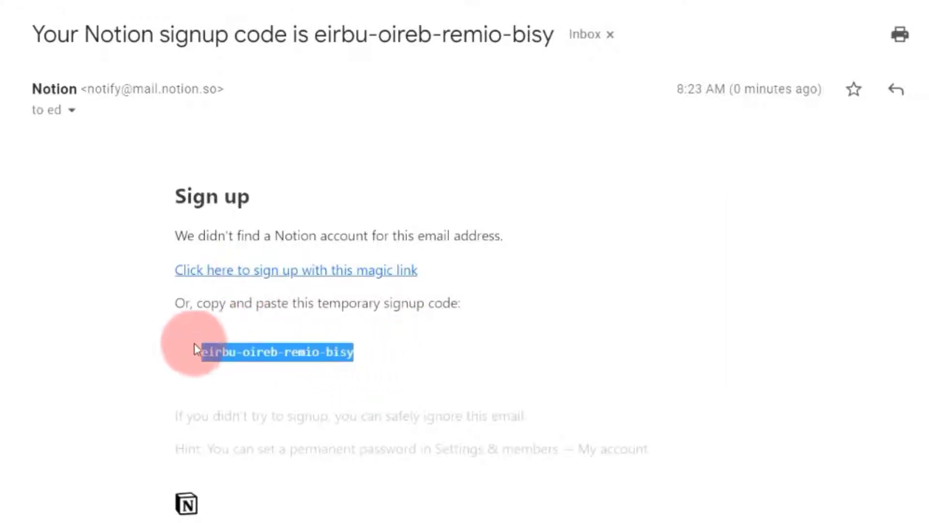
right_click(232, 347)
click(281, 364)
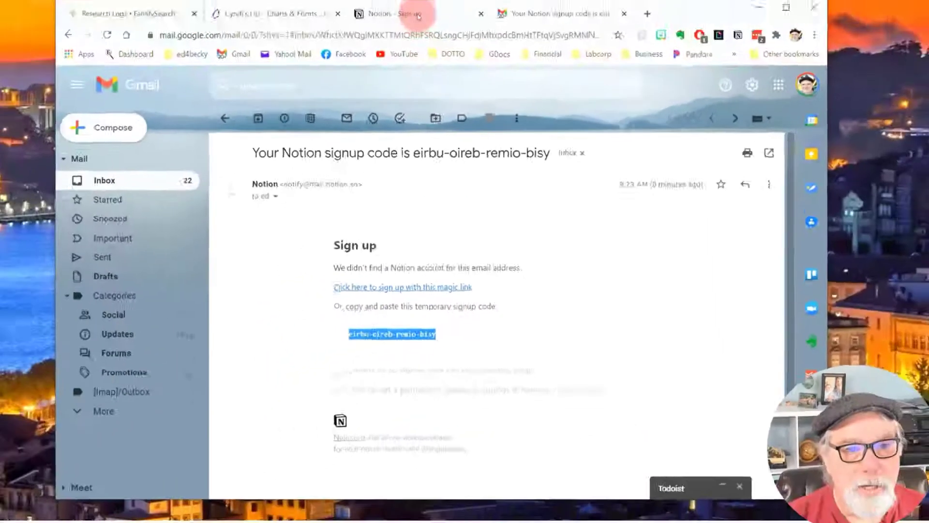
click(407, 41)
click(717, 325)
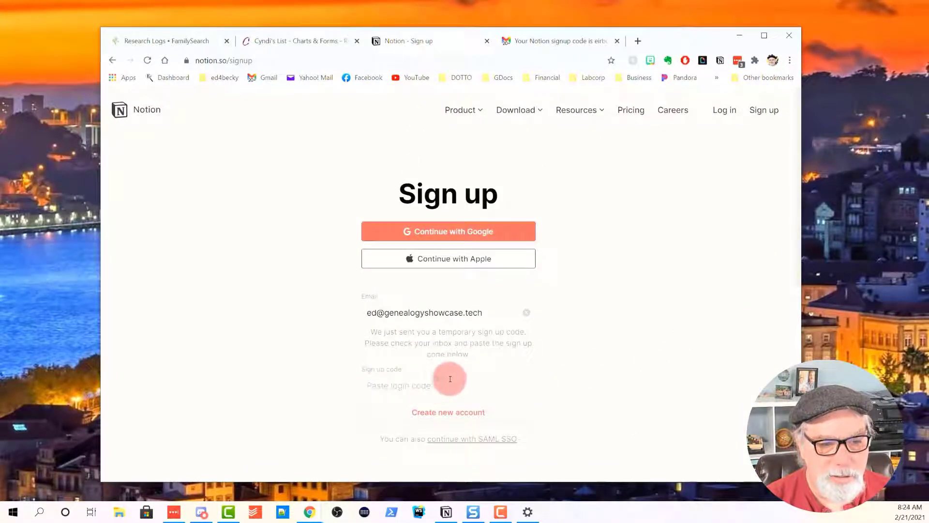
Paste the copied sign-up code and create the Notion account.
click(436, 387)
right_click(436, 386)
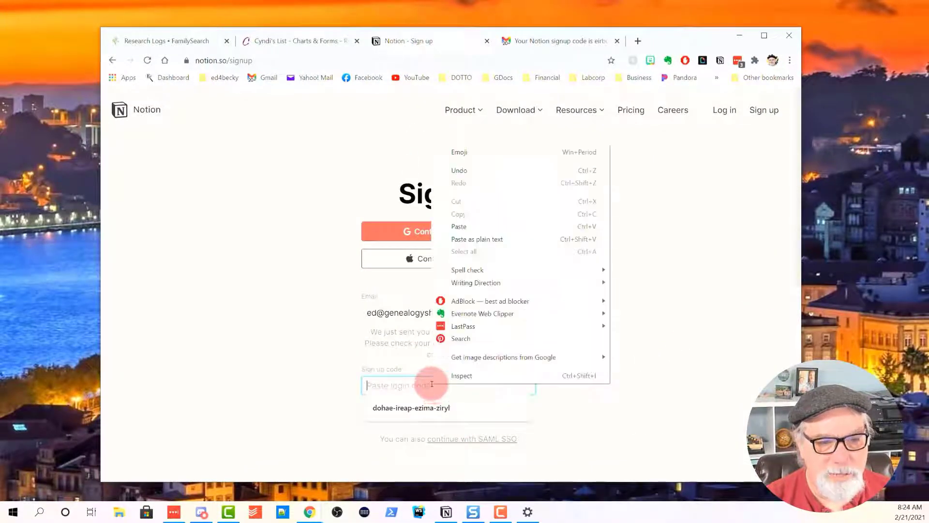
click(460, 226)
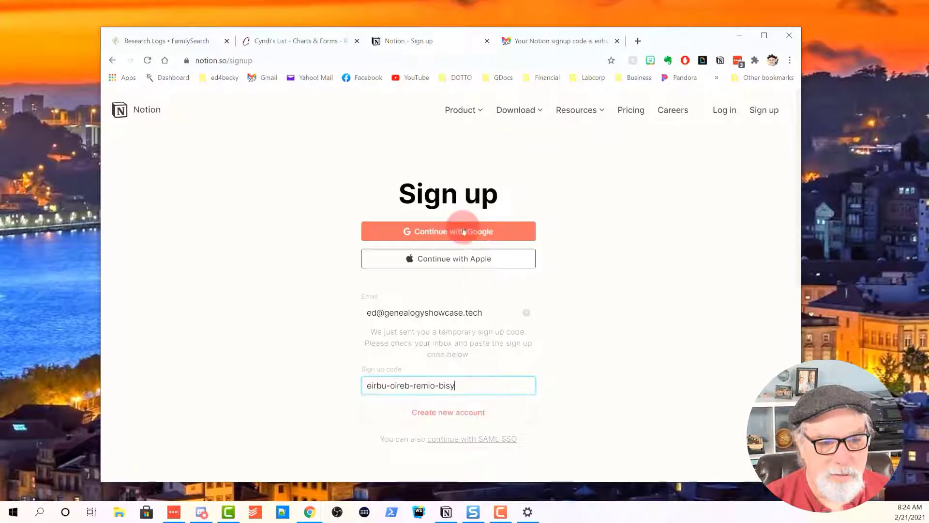
click(455, 411)
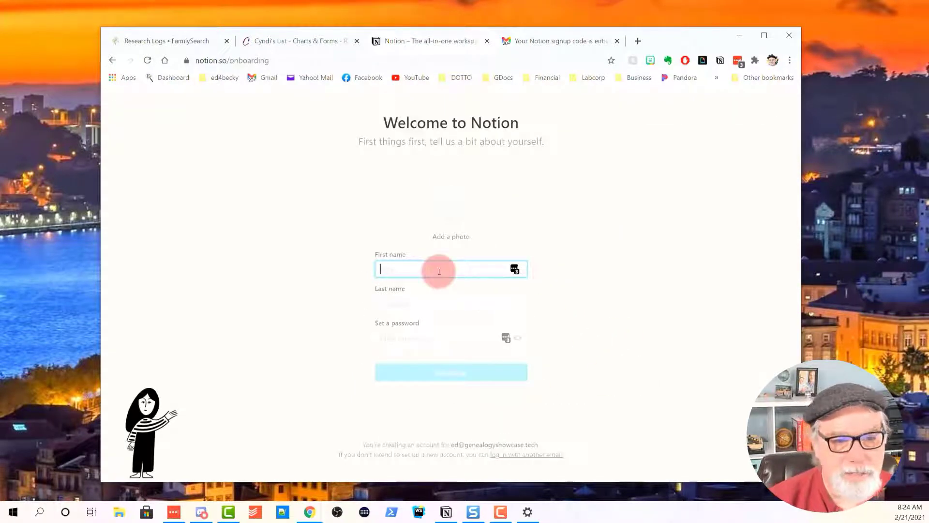
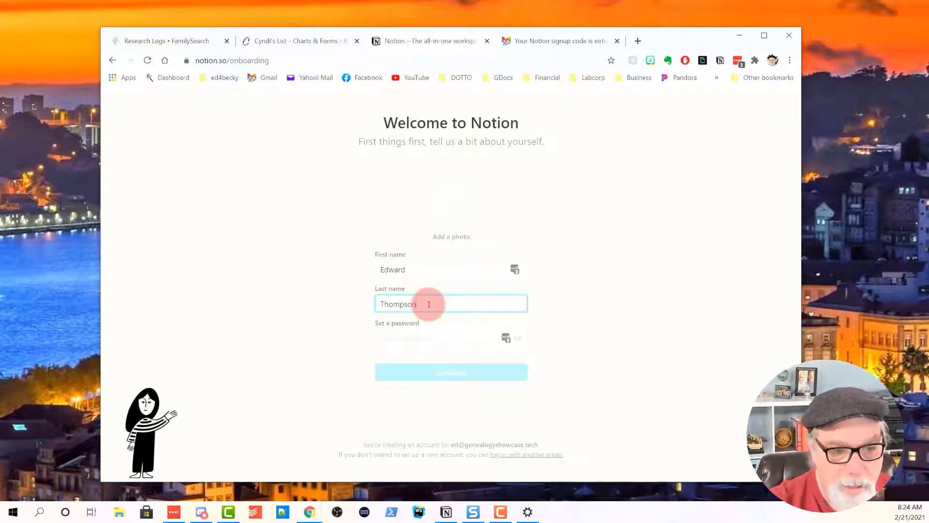
Enter first and last name, fill a generated password, and choose Notion 'For myself'.
click(507, 339)
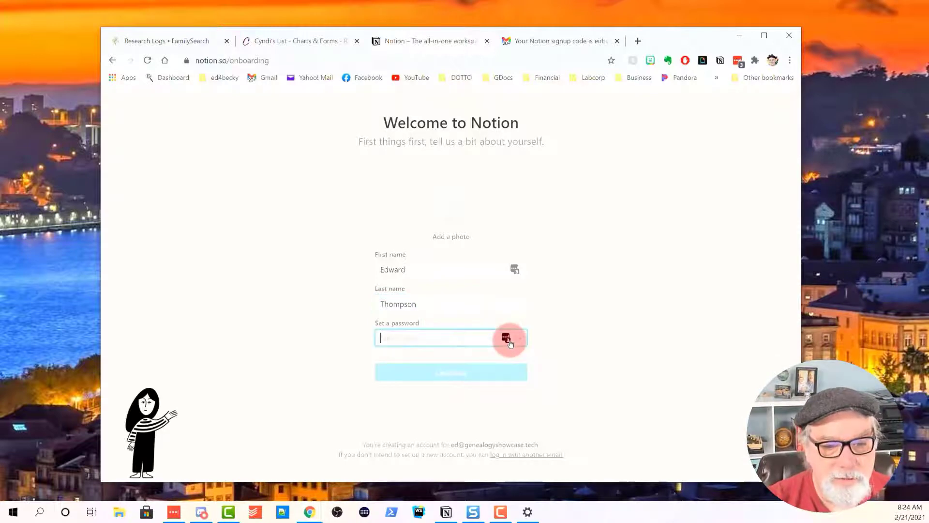
click(512, 368)
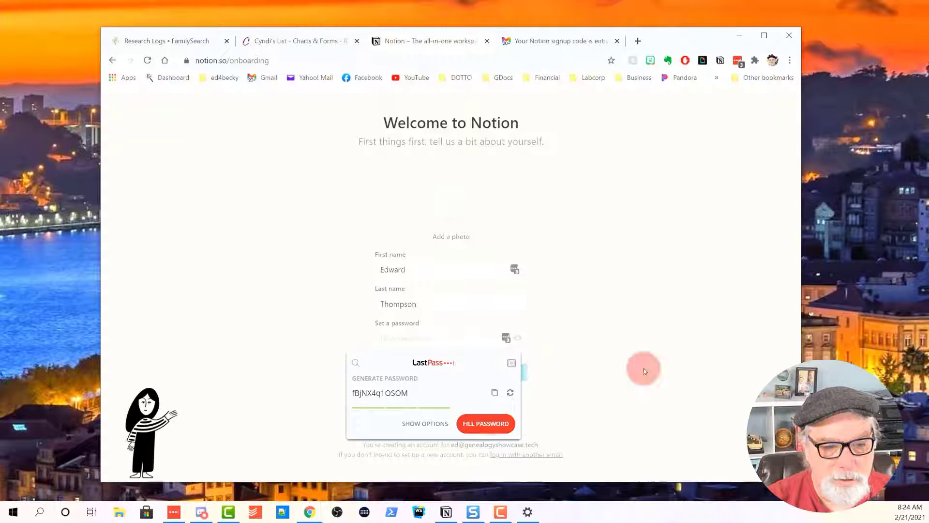
click(485, 424)
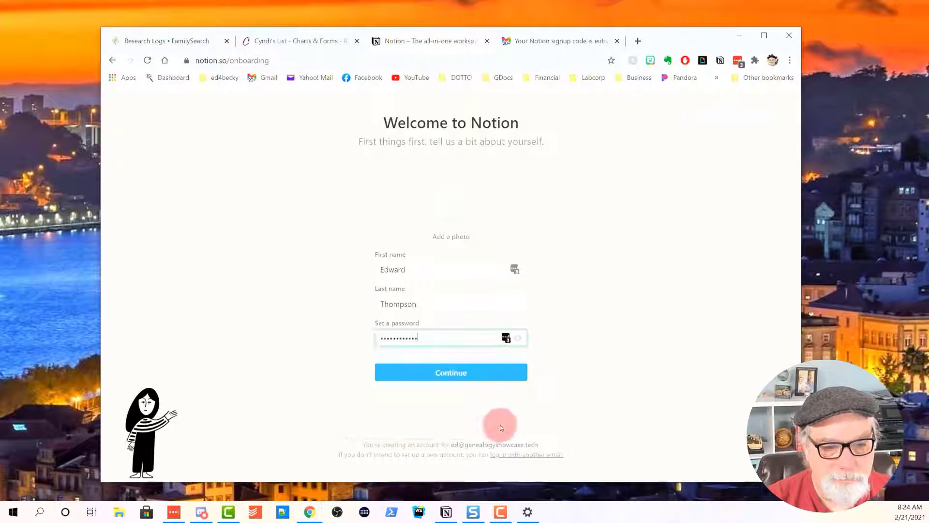
click(450, 376)
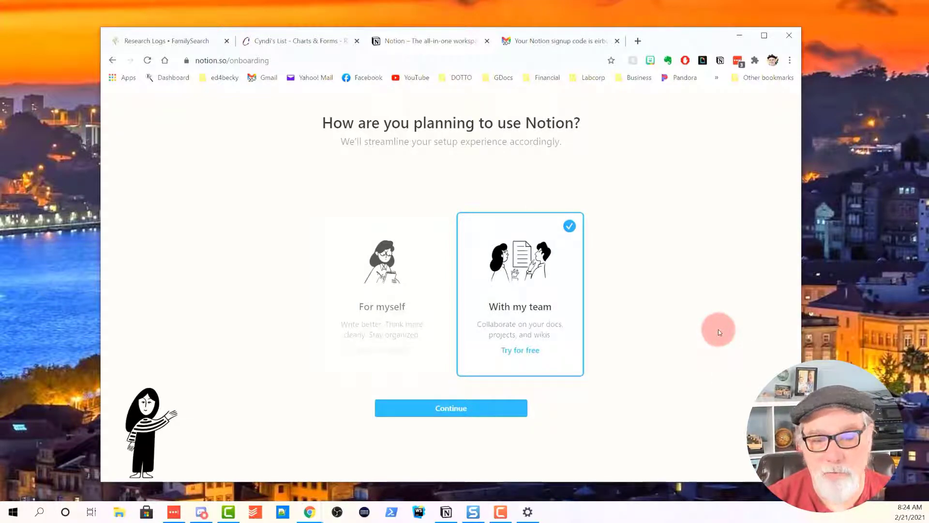
click(372, 302)
click(399, 350)
Enter the new personal workspace from the final setup screen.
click(461, 408)
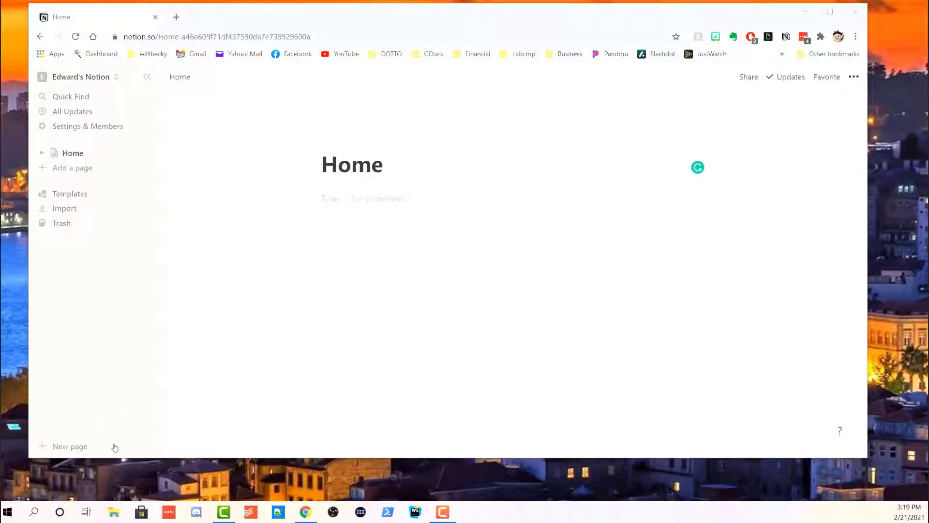
Create a new page titled 'Research Logs' and give it a blue wave icon.
click(82, 169)
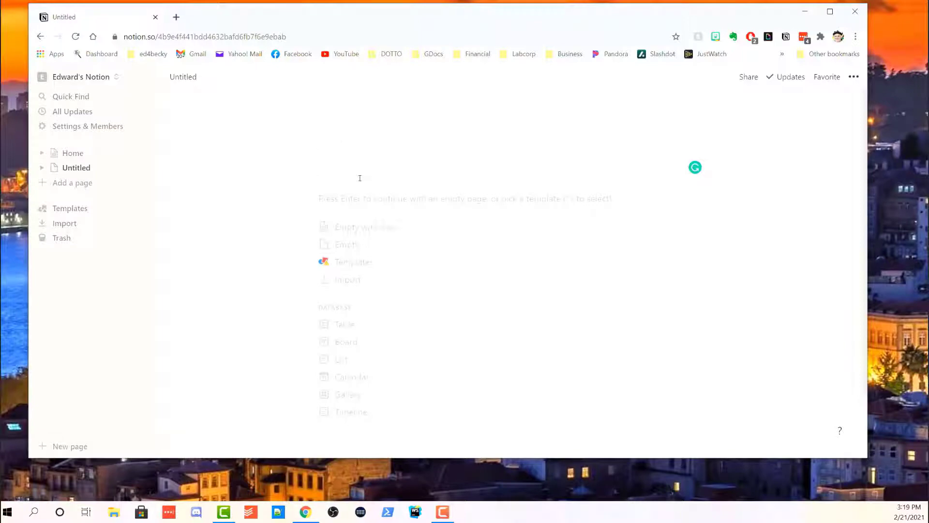
text(Research Logs)
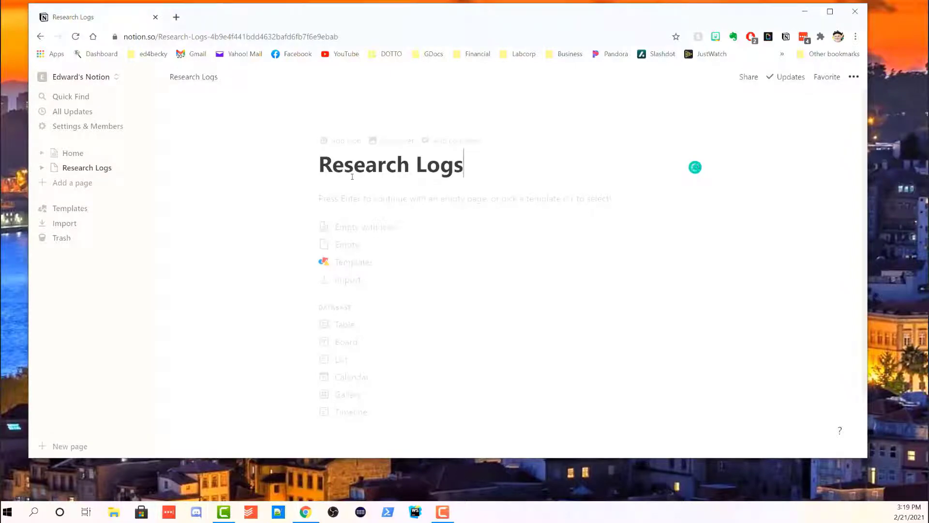
click(338, 144)
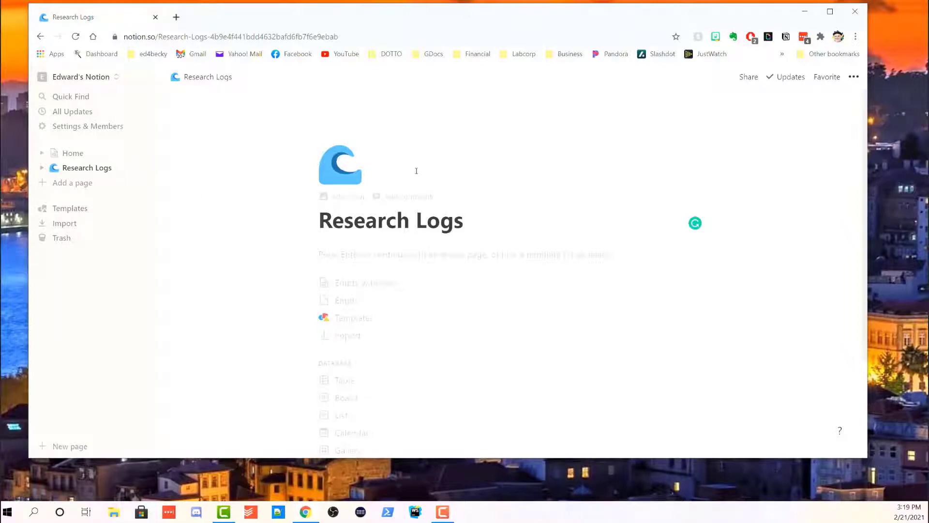
click(409, 197)
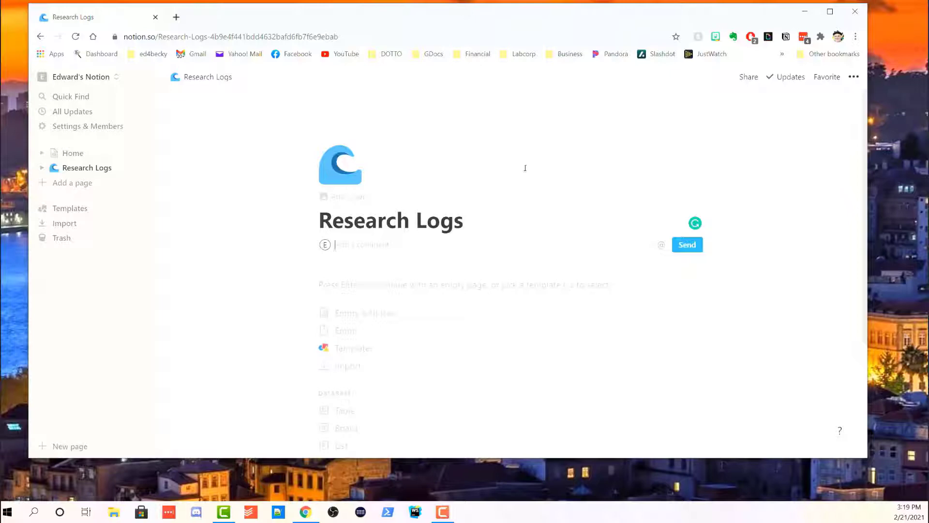
click(607, 154)
Add a floral cover image to the page and bring up its cover choices.
click(356, 200)
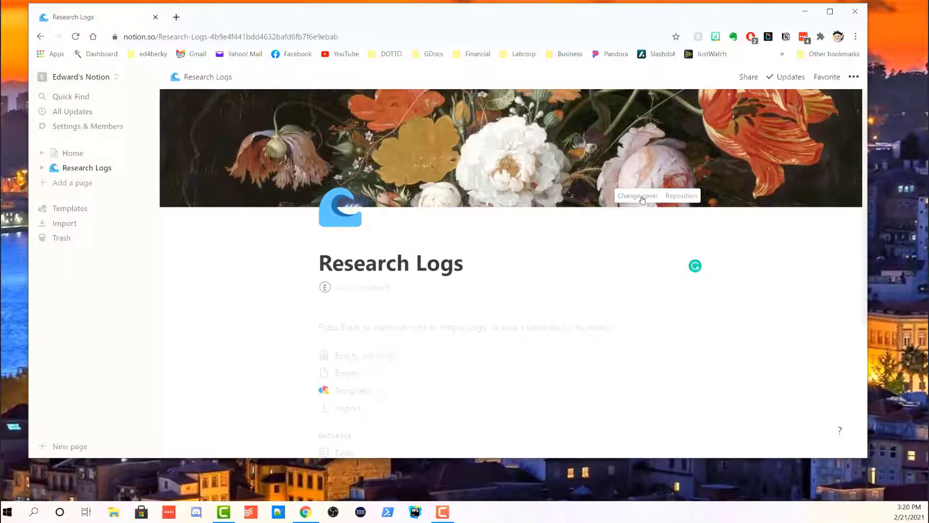
click(642, 197)
scroll(695, 231, down, 2)
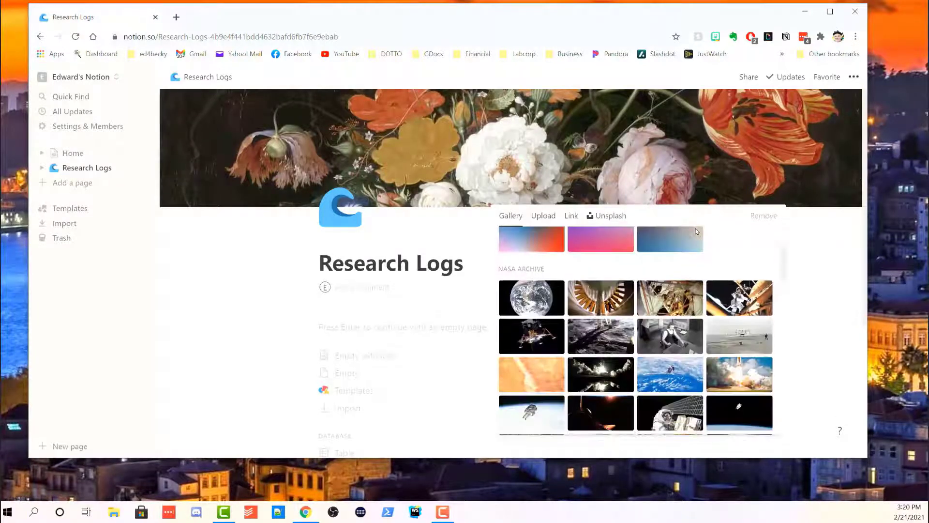
scroll(695, 231, down, 5)
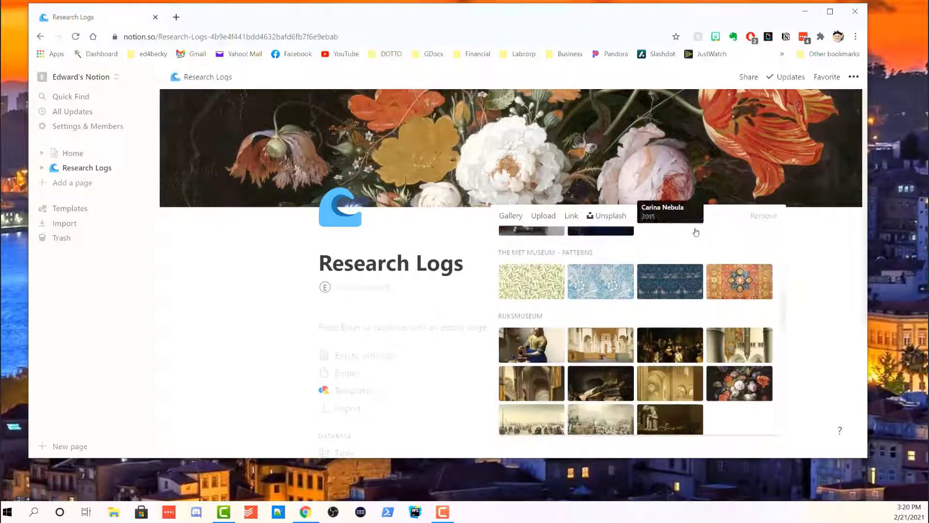
Search Unsplash for 'research' and set the eyeglasses-on-handwritten-notes photo as the cover.
scroll(696, 233, down, 4)
scroll(695, 232, down, 2)
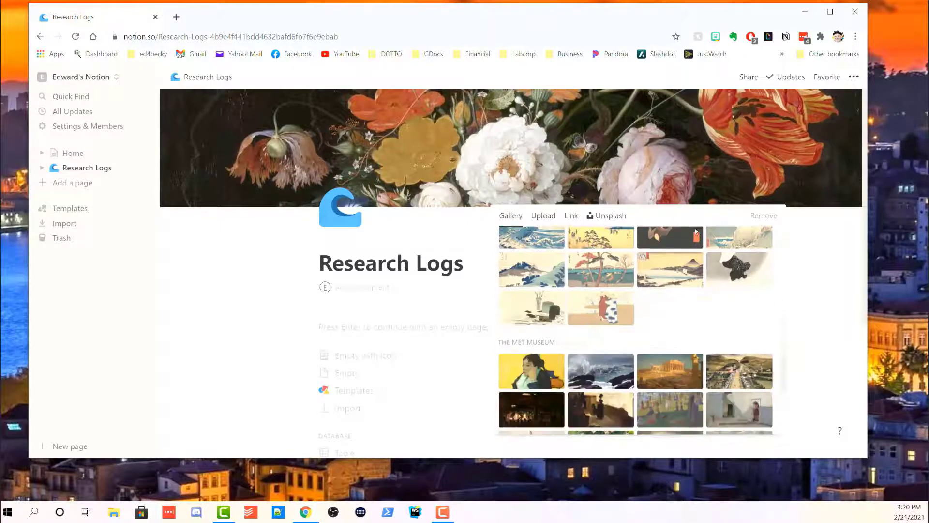
scroll(696, 232, up, 6)
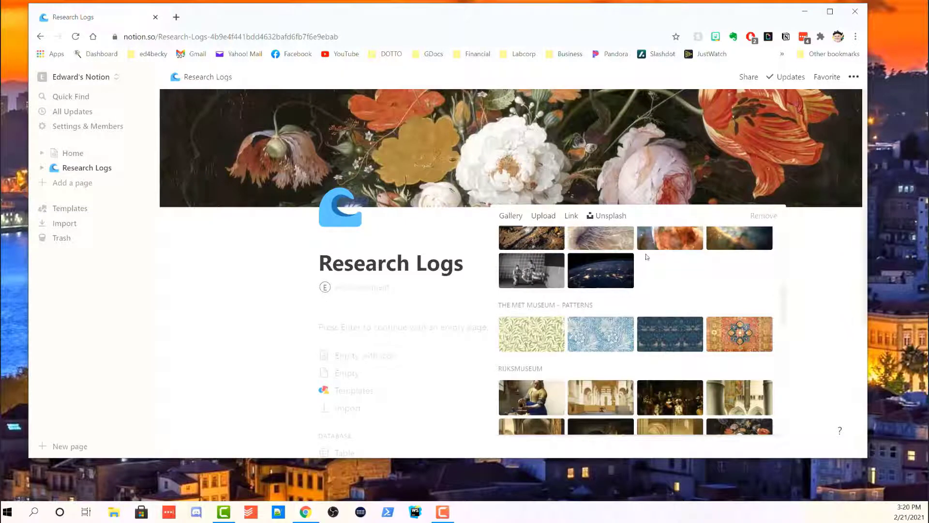
scroll(647, 256, up, 3)
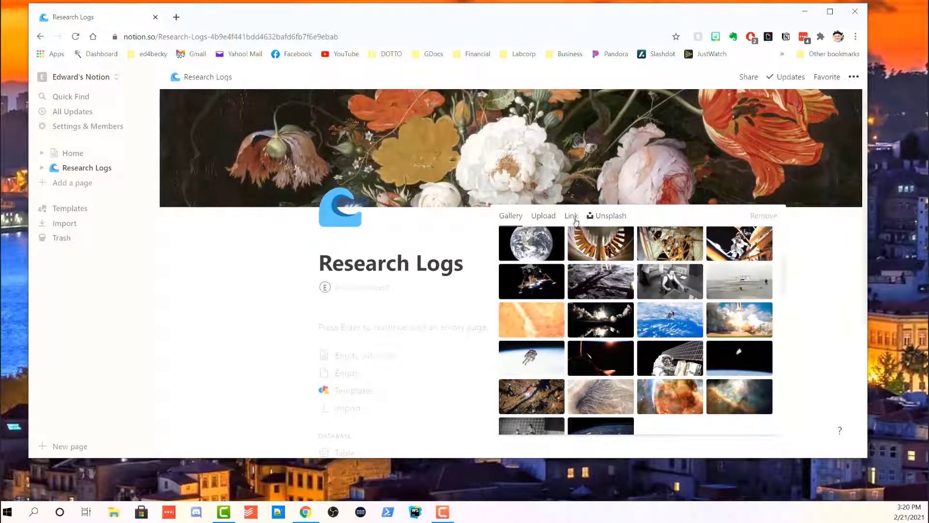
click(619, 217)
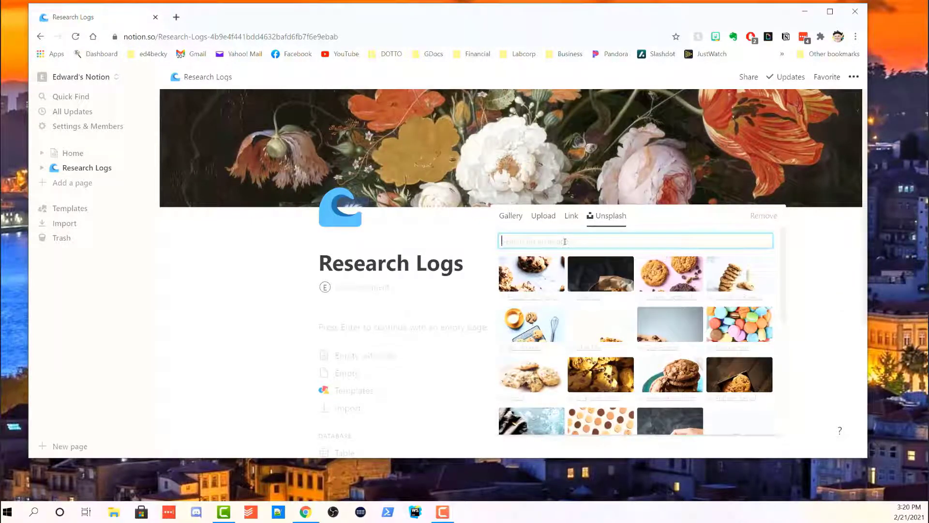
text(research)
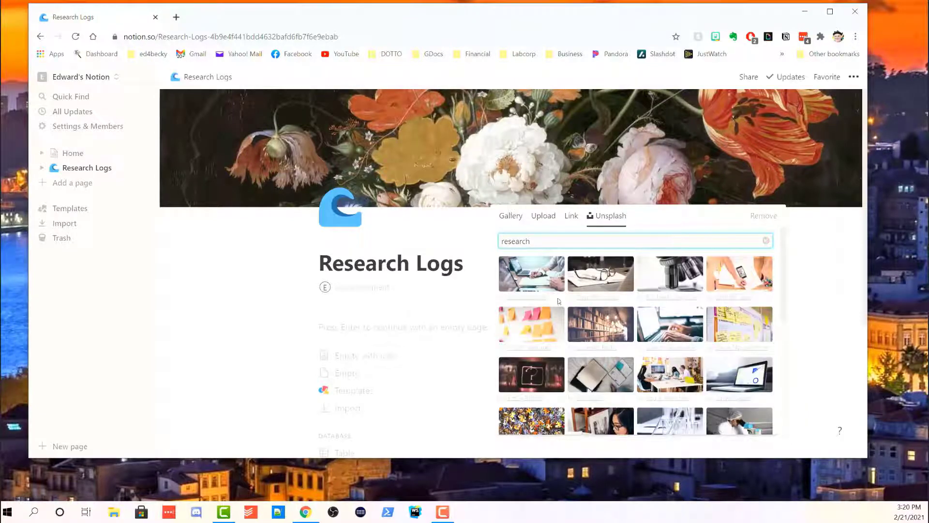
click(602, 282)
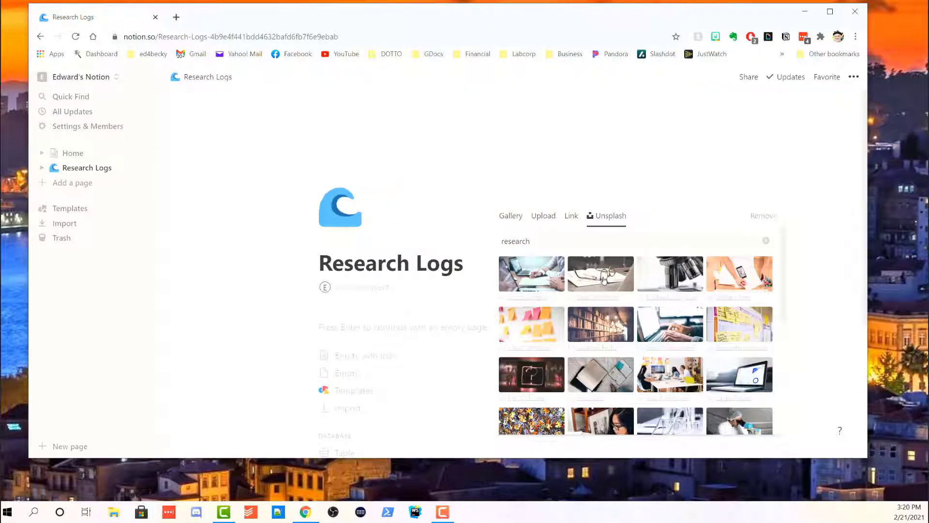
click(807, 263)
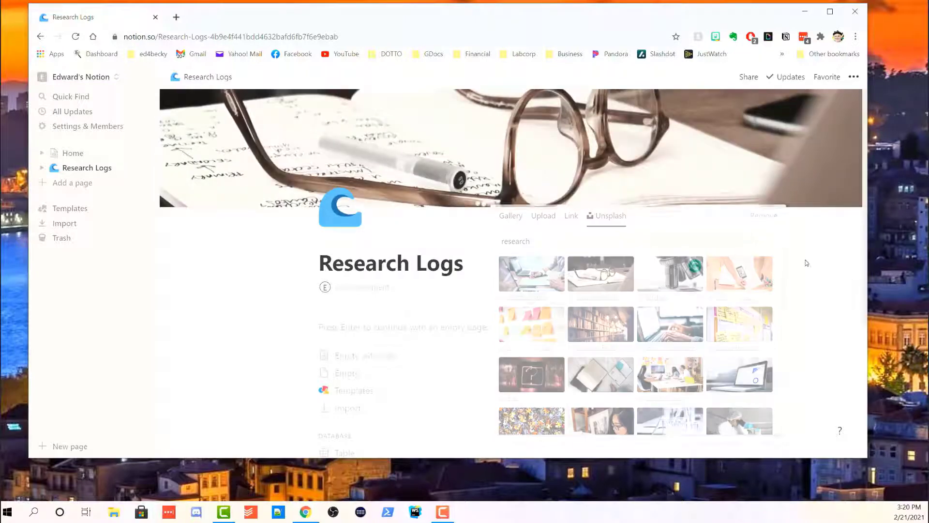
scroll(714, 286, down, 1)
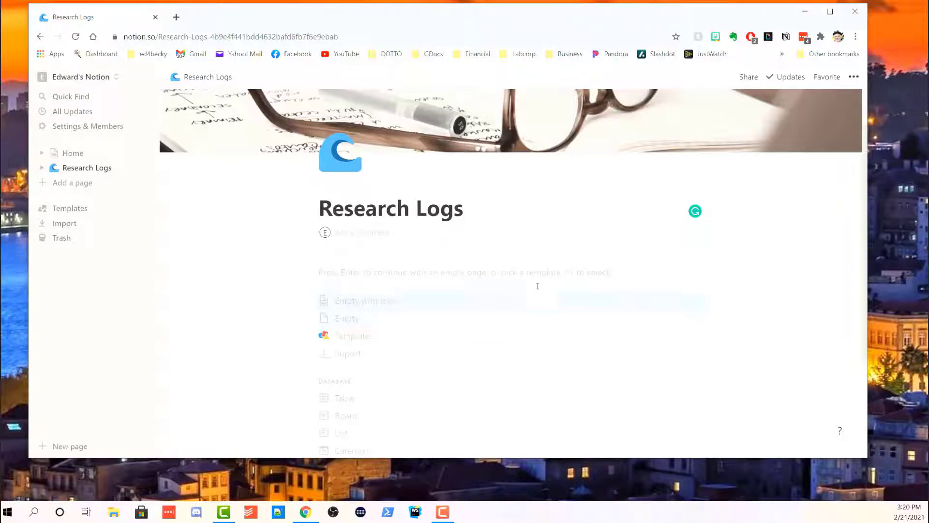
Insert a table database on the page and rename its Name column to 'Log Title'.
scroll(528, 293, down, 3)
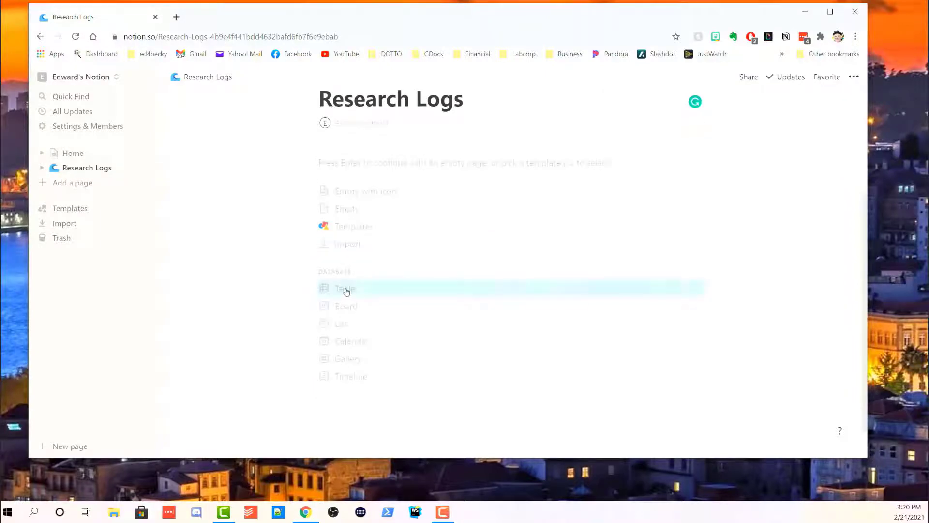
click(345, 289)
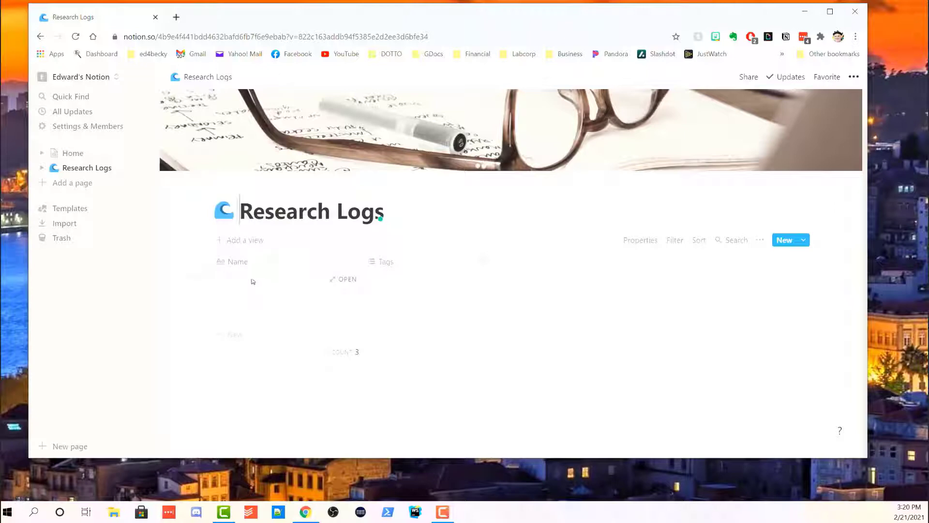
click(230, 262)
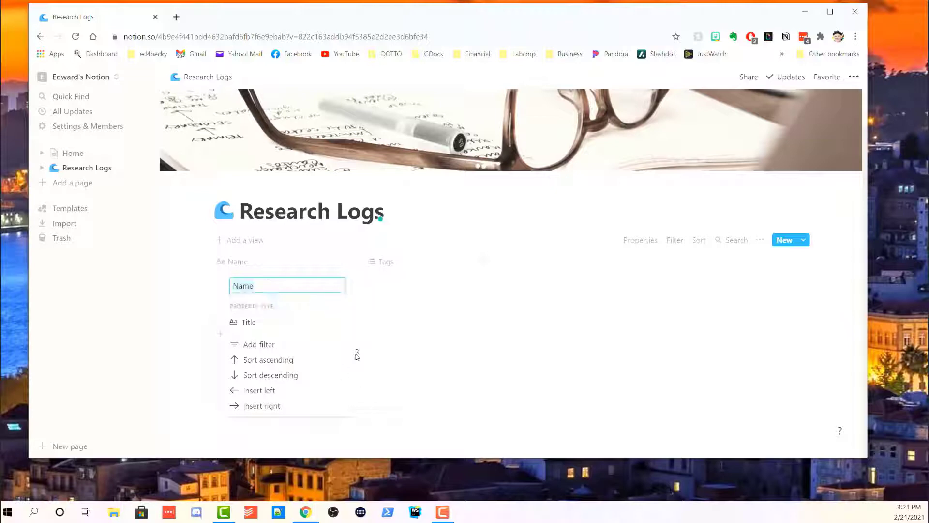
click(278, 284)
key(BackSpace)
key(BackSpace)
key(BackSpace)
key(BackSpace)
text(Log Title)
click(458, 389)
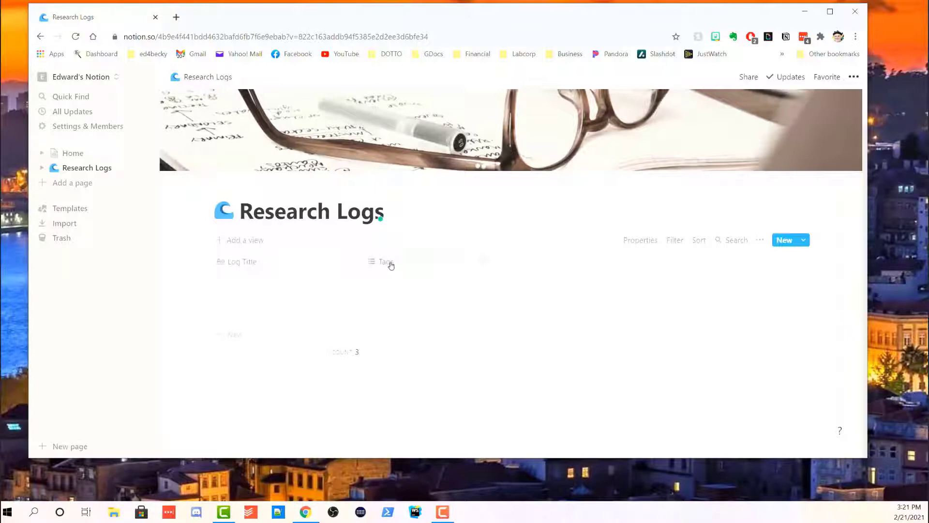
Rename Tags to 'Create Date' as a Created time property, then add a new column.
click(389, 264)
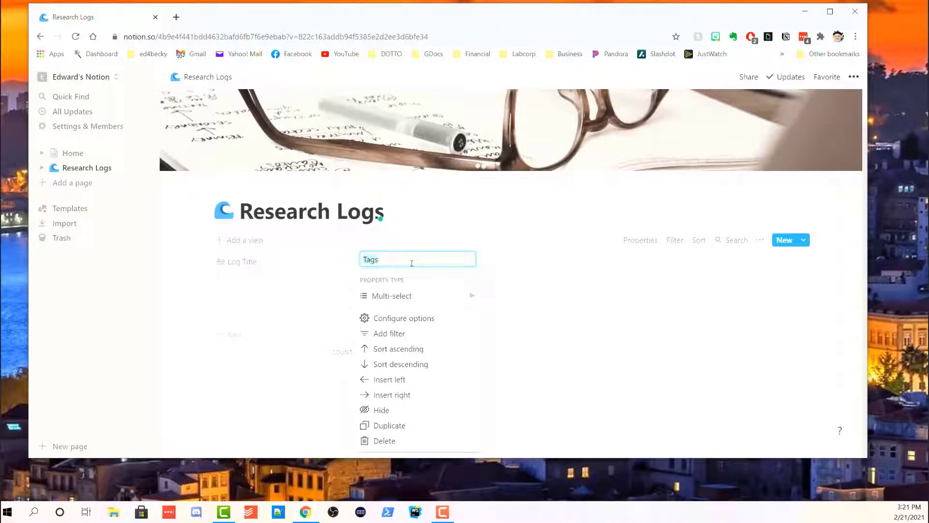
text(Create DAte)
key(BackSpace)
key(BackSpace)
key(BackSpace)
text(ate)
mouse_move(417, 298)
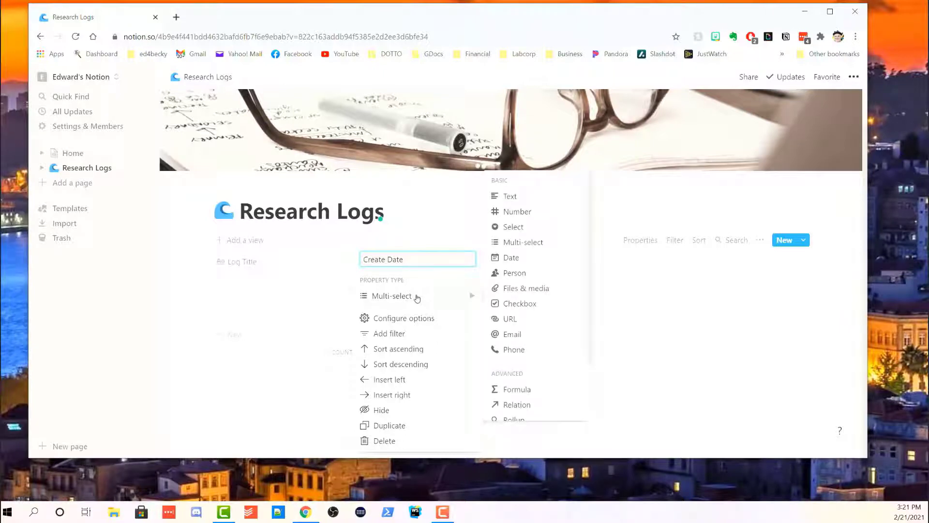
scroll(568, 339, down, 2)
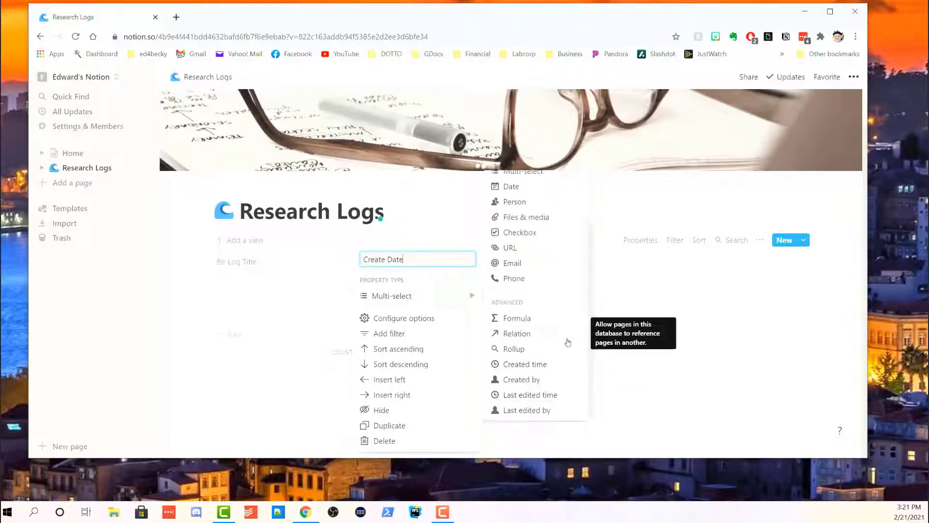
click(526, 365)
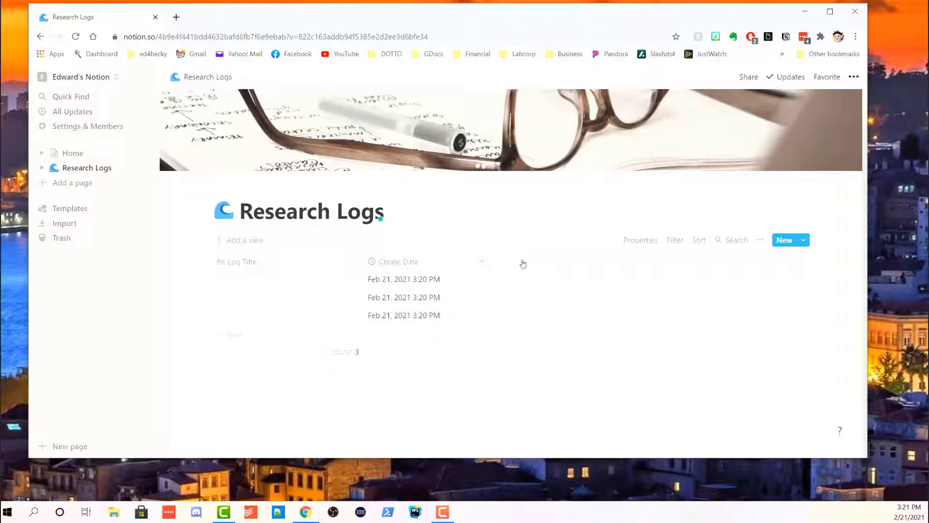
click(523, 264)
Make Status a single-select column and create its first option, Not Started.
text(Status)
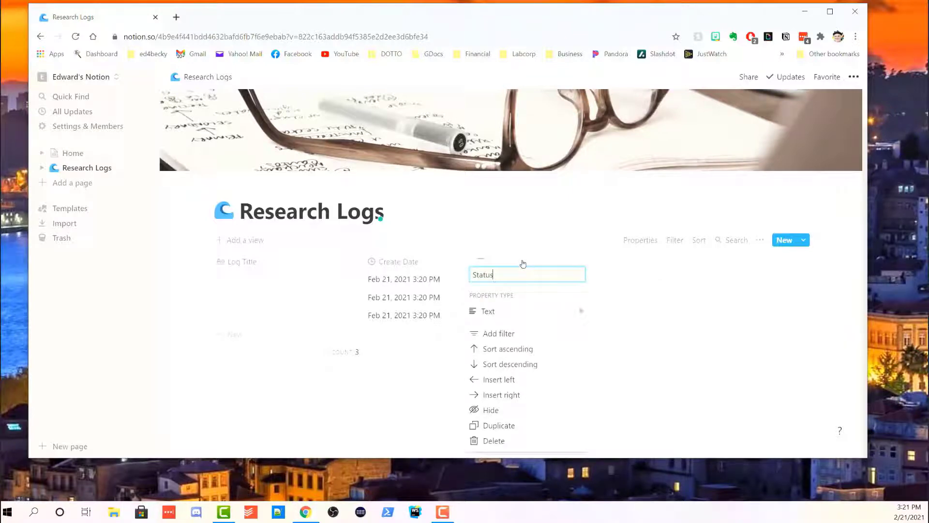
mouse_move(581, 312)
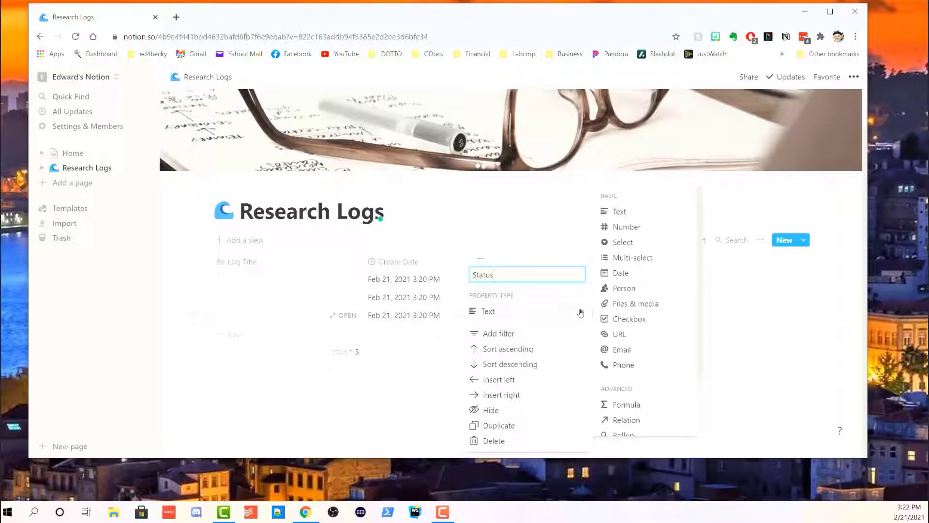
click(624, 243)
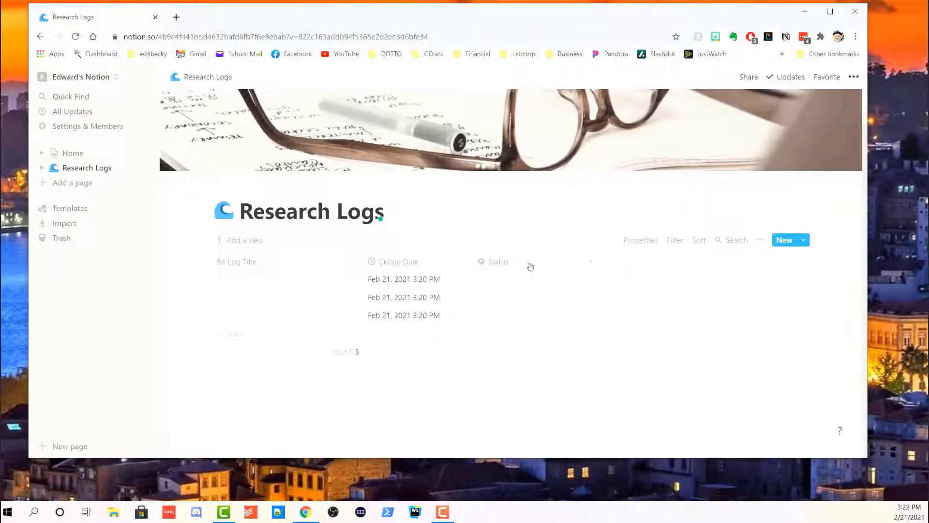
click(531, 266)
click(531, 317)
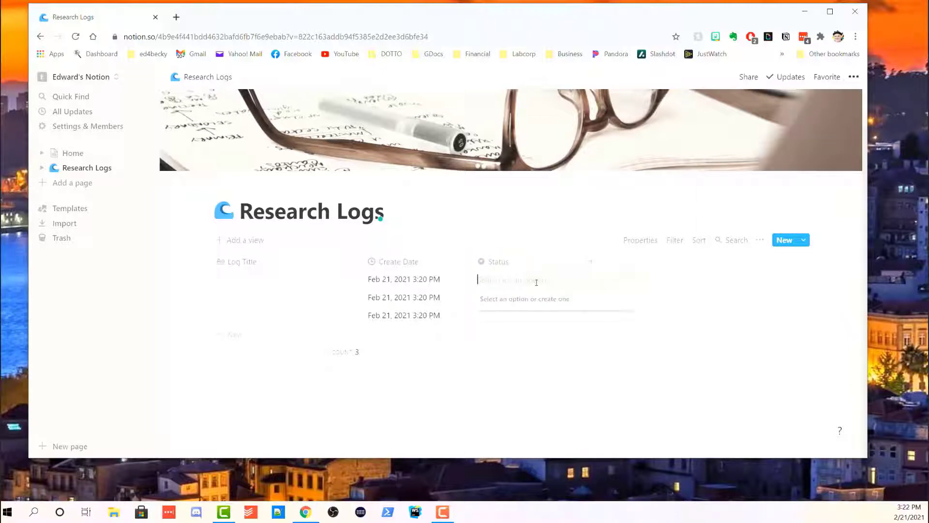
text(Not)
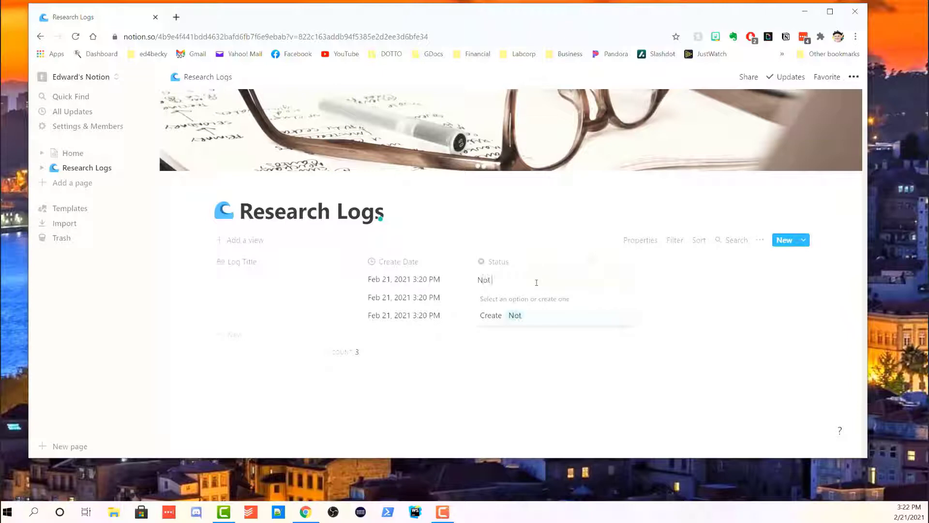
text( Started)
key(Return)
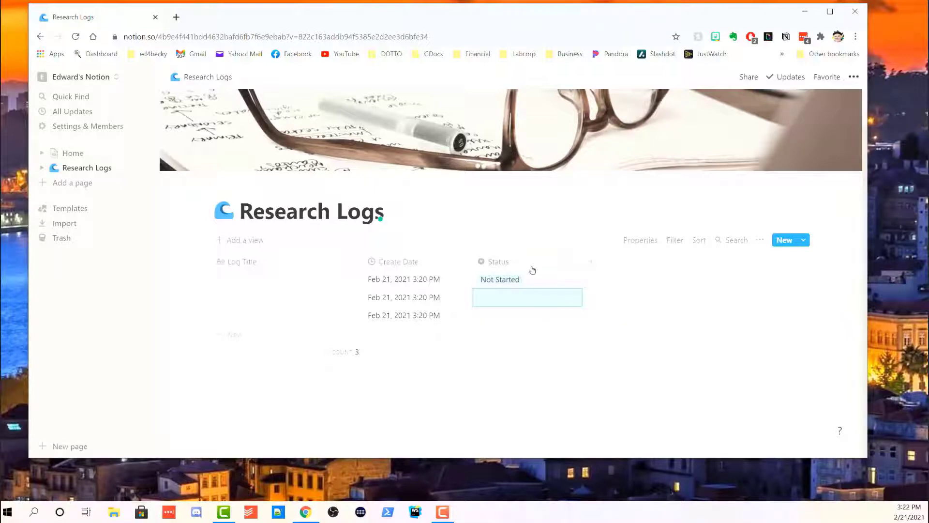
Add In Progress as a second Status option.
click(532, 268)
mouse_move(517, 299)
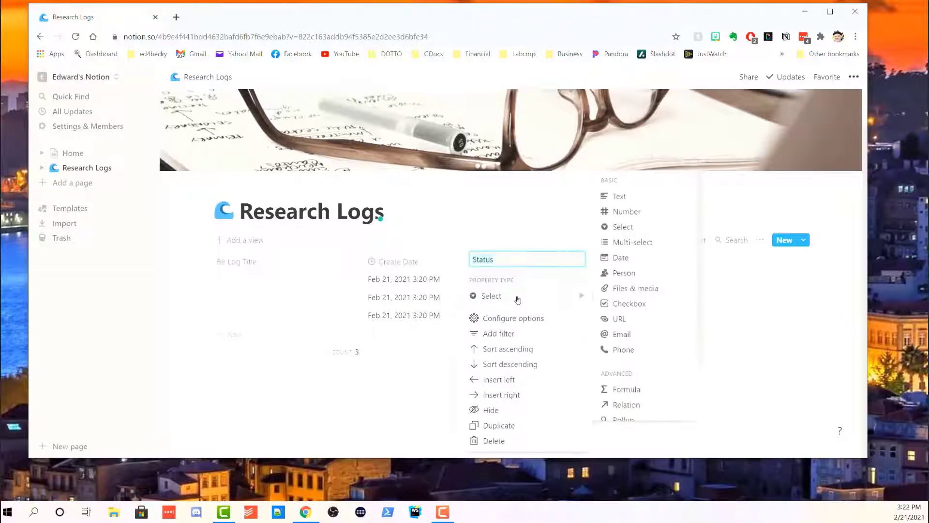
click(514, 318)
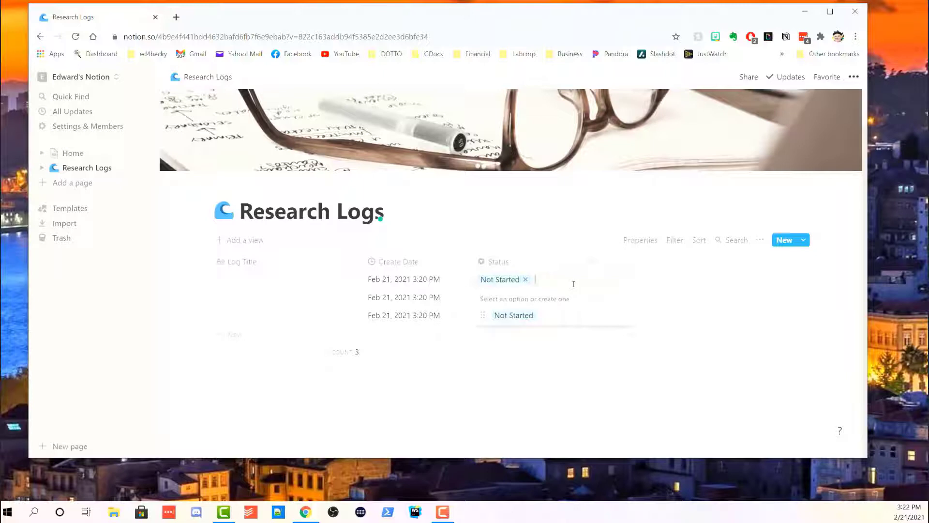
text(In Progress)
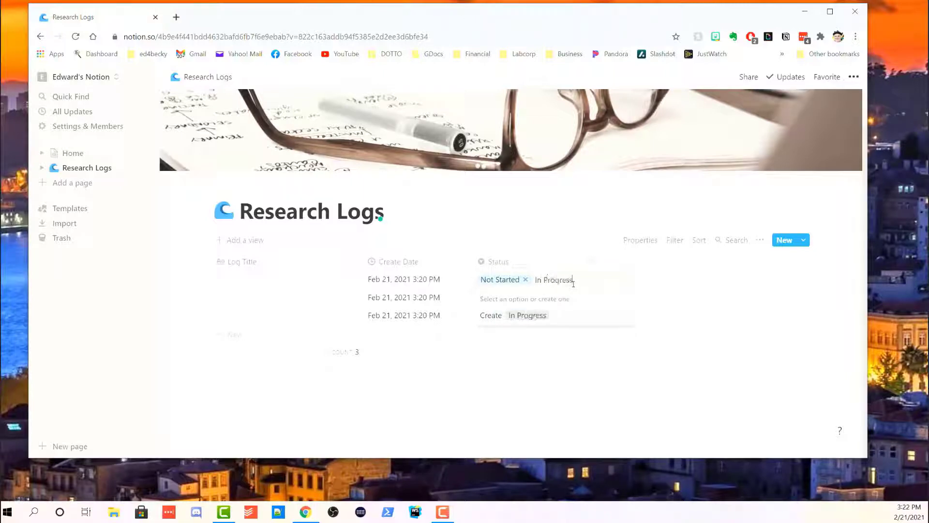
key(Return)
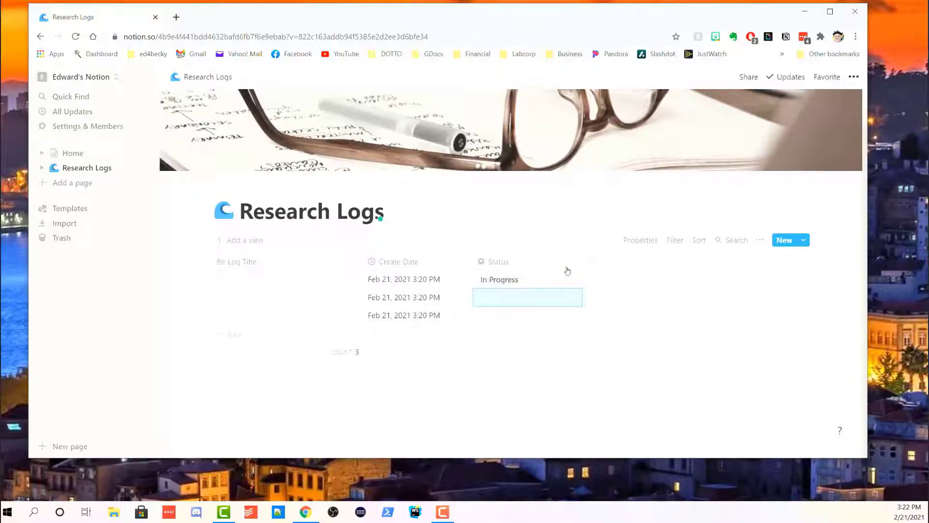
Add Complete as a Status option, marking the first log Complete.
click(541, 265)
click(547, 295)
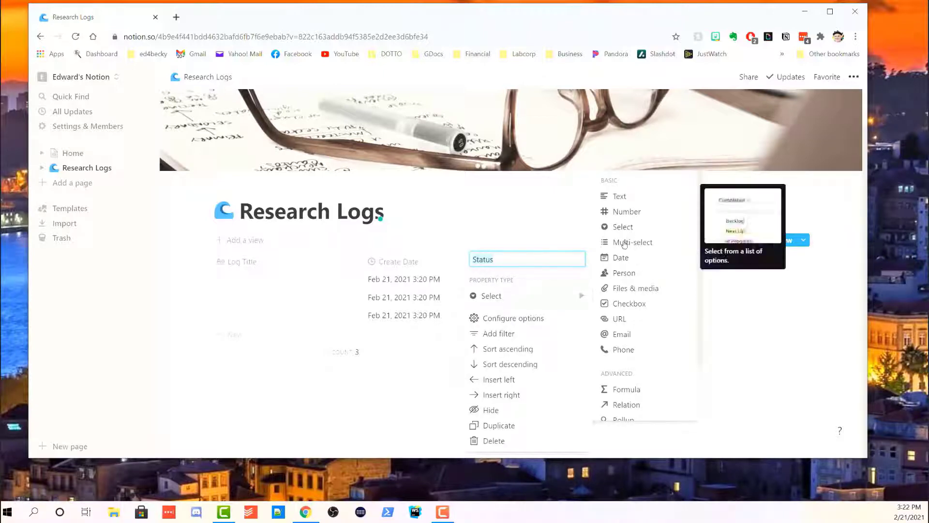
click(536, 318)
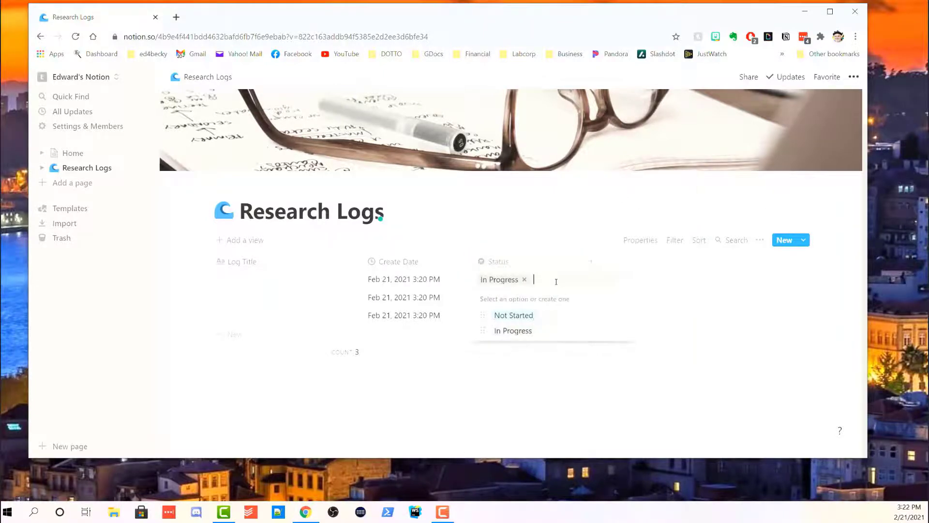
text(Complete)
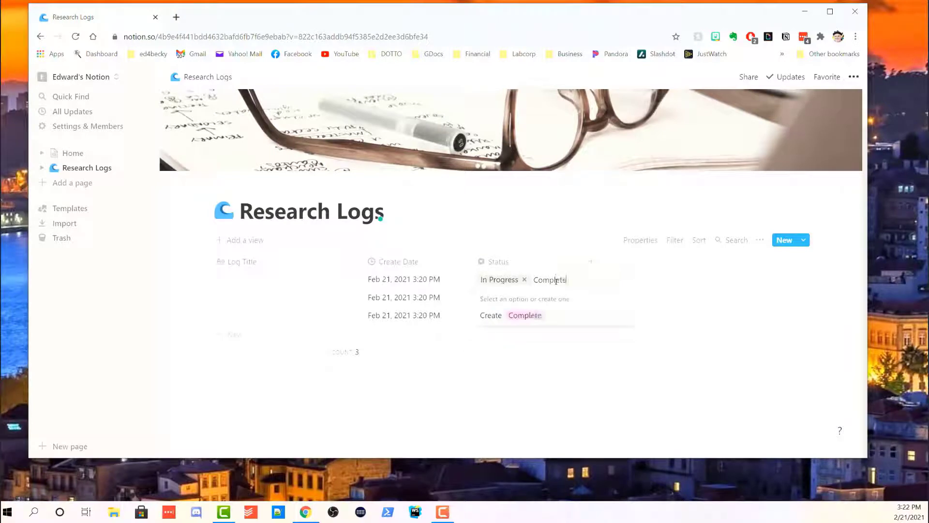
key(Return)
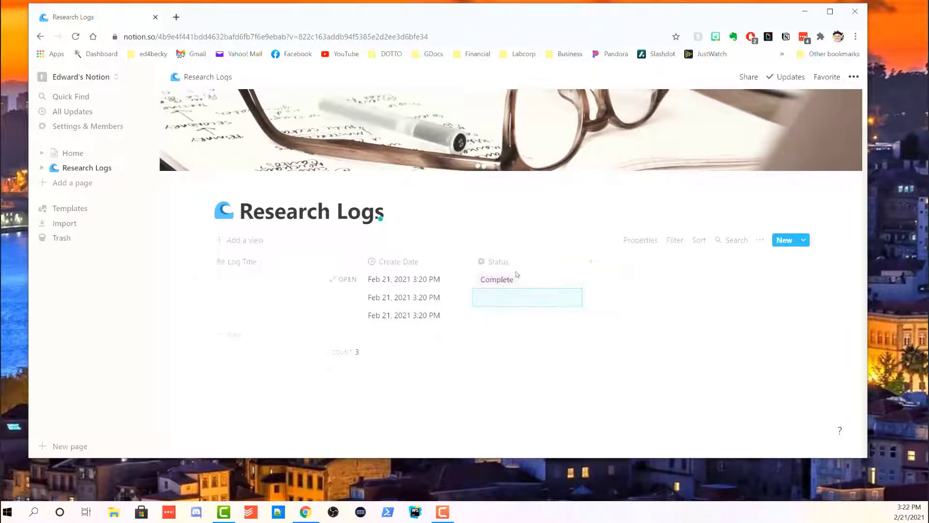
click(522, 262)
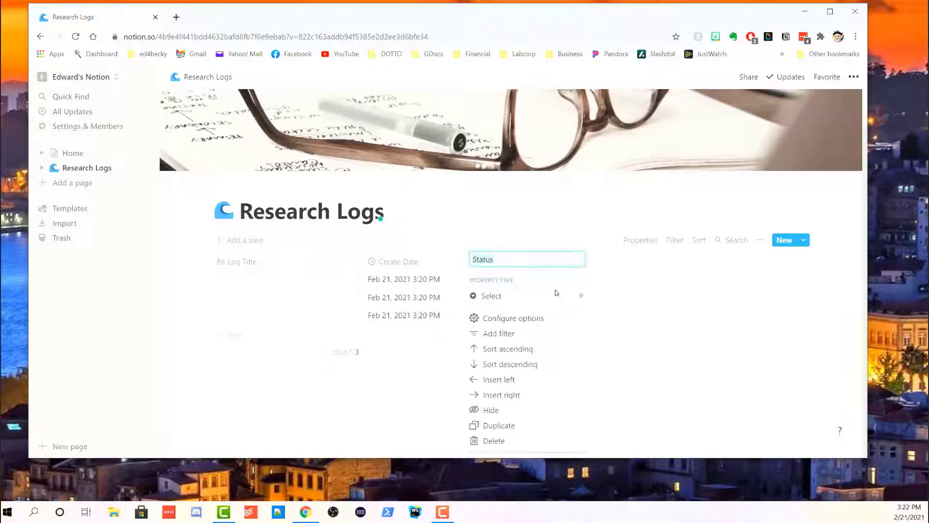
Colour the Status options: Not Started yellow, In Progress blue, Complete green.
click(535, 321)
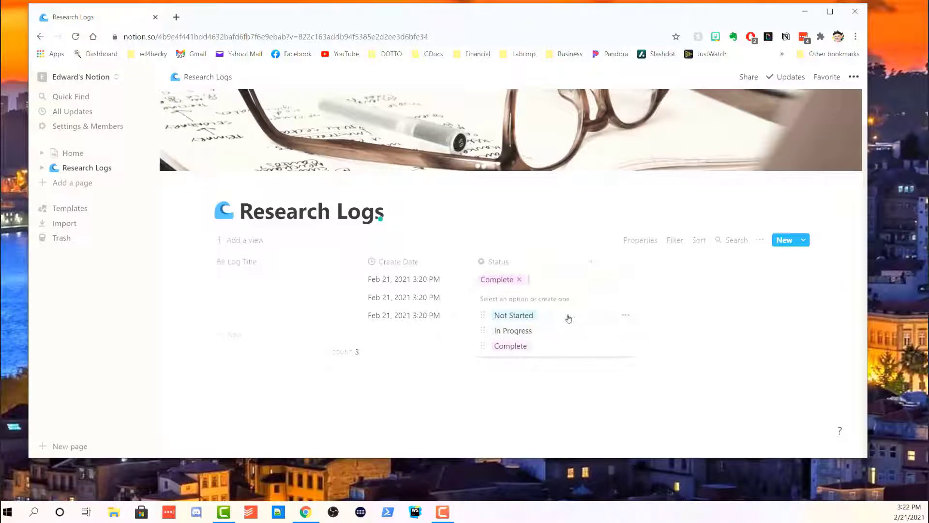
click(627, 320)
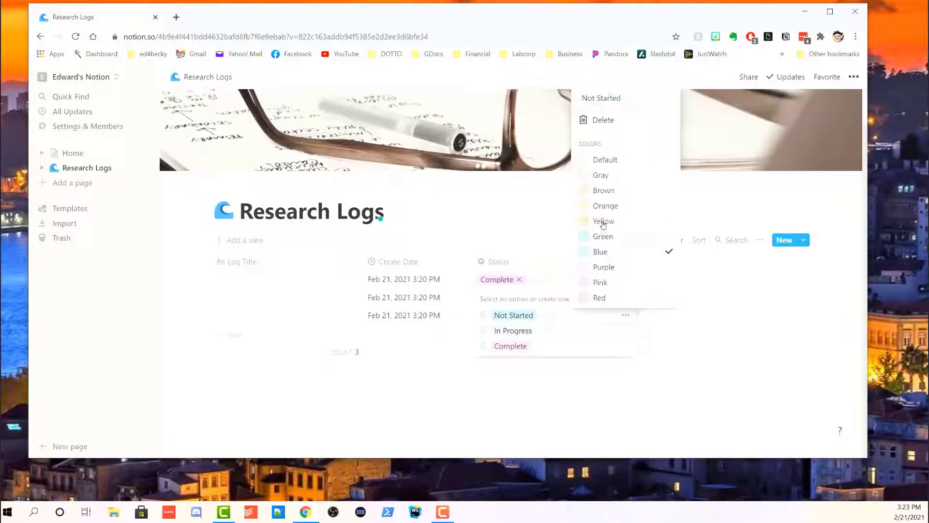
click(571, 332)
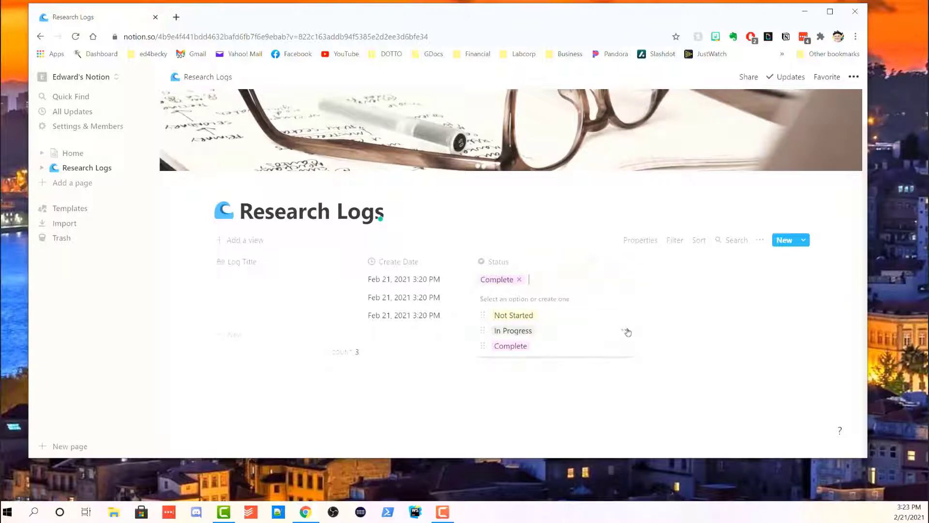
click(626, 330)
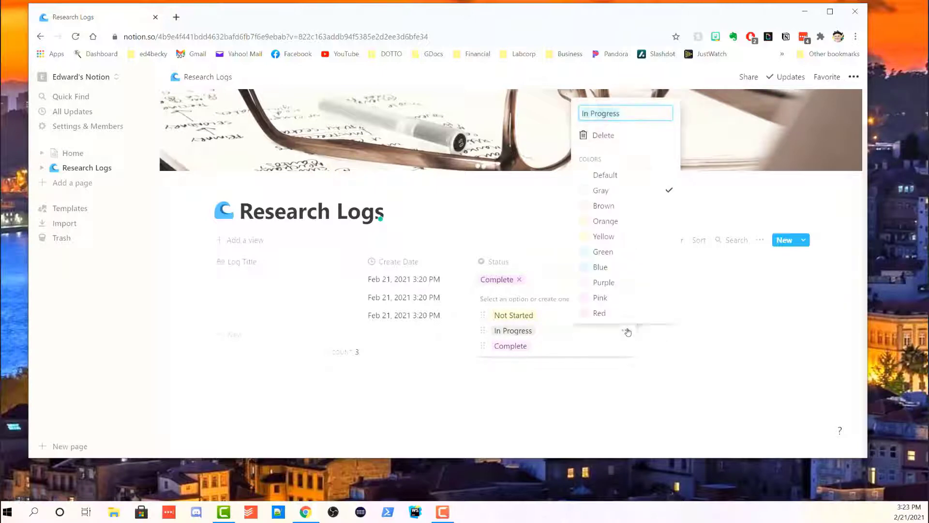
click(577, 347)
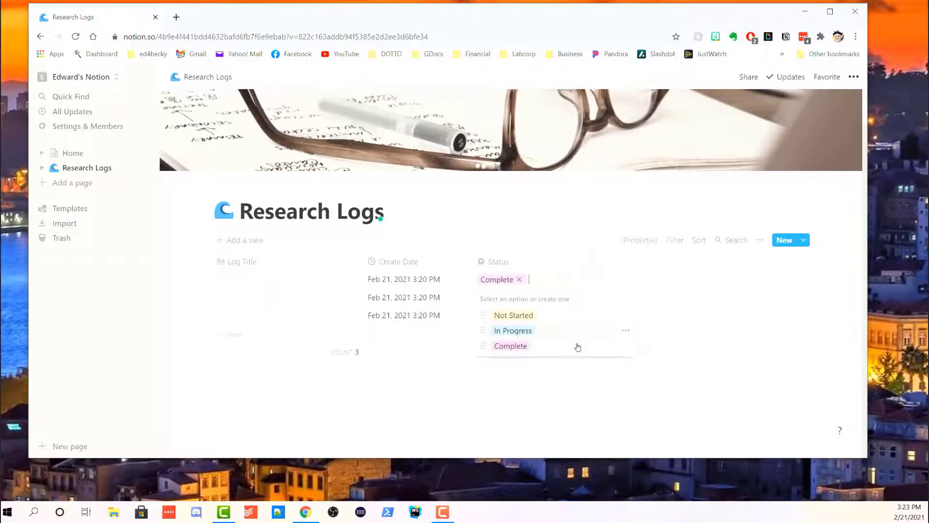
click(625, 347)
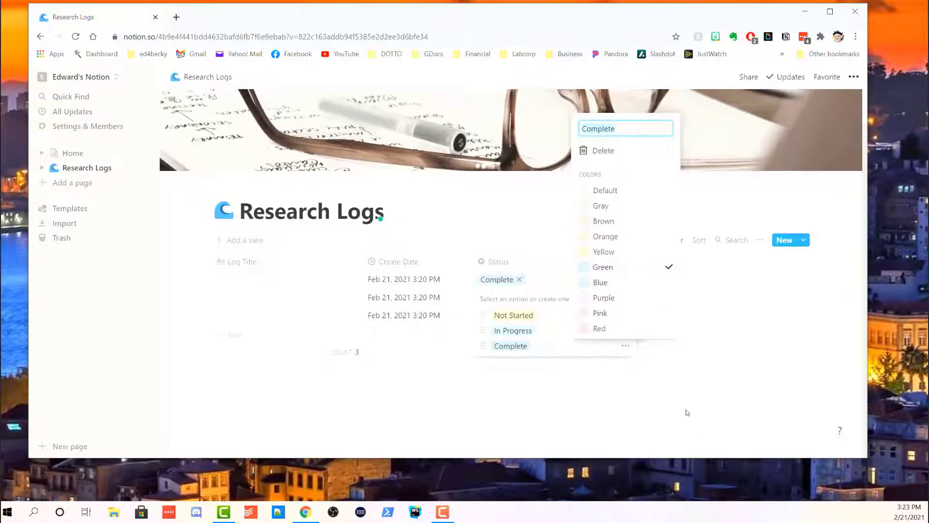
key(Escape)
key(Escape)
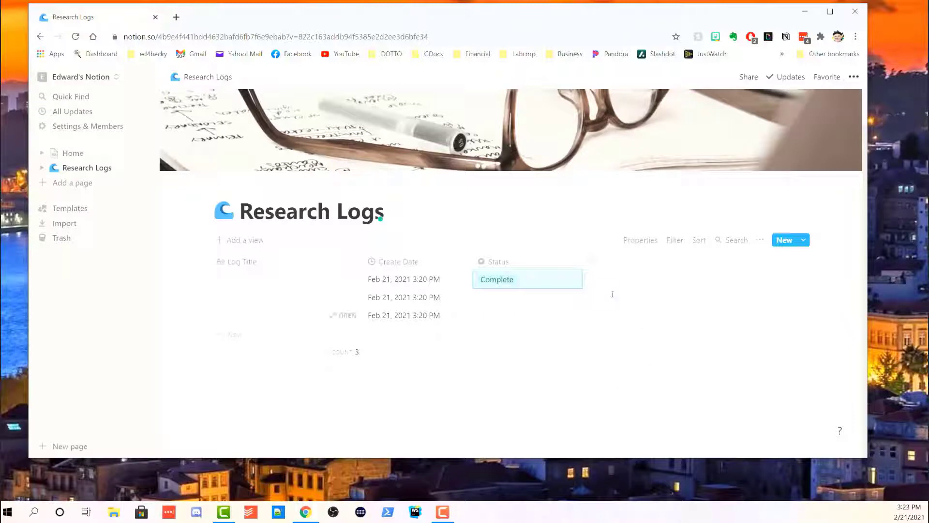
Add a new select column to the log table named Priority.
click(597, 263)
mouse_move(626, 319)
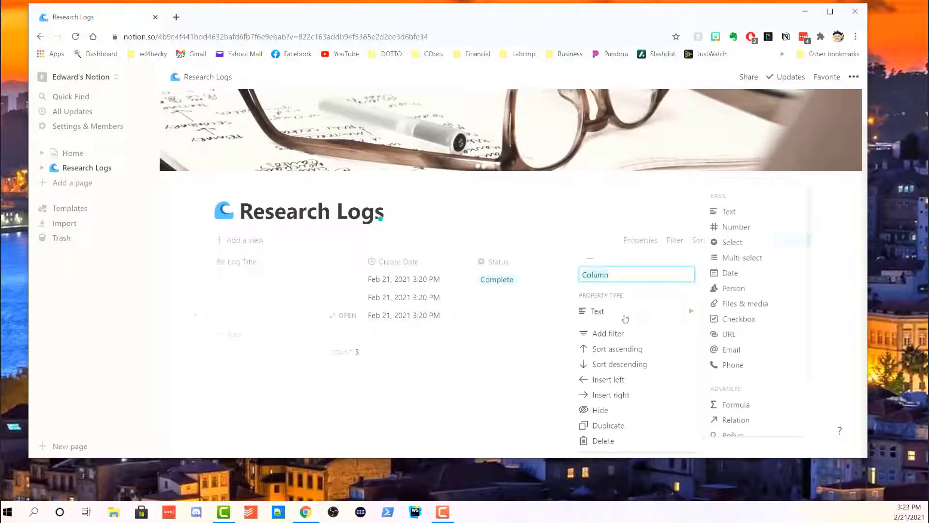
text(Pripr)
key(BackSpace)
text(ority)
click(743, 244)
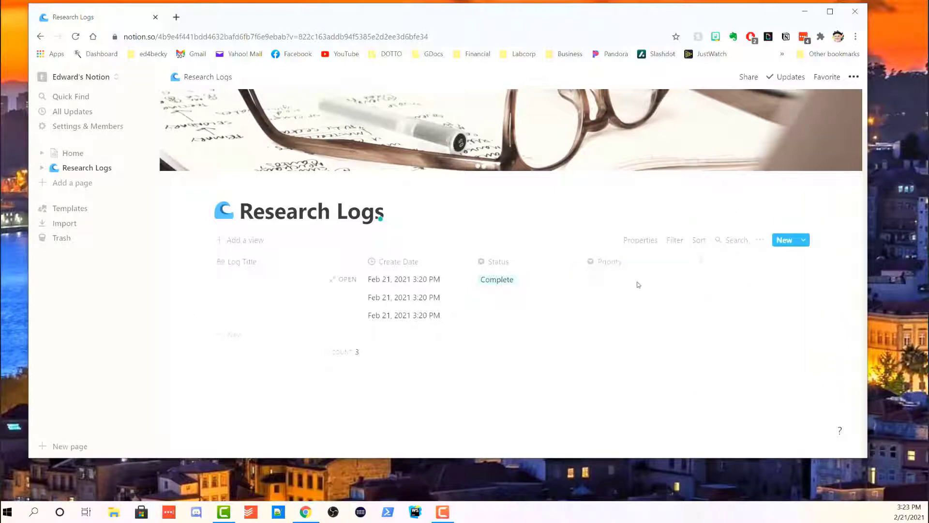
Create Low and Medium as Priority options.
click(617, 262)
click(626, 317)
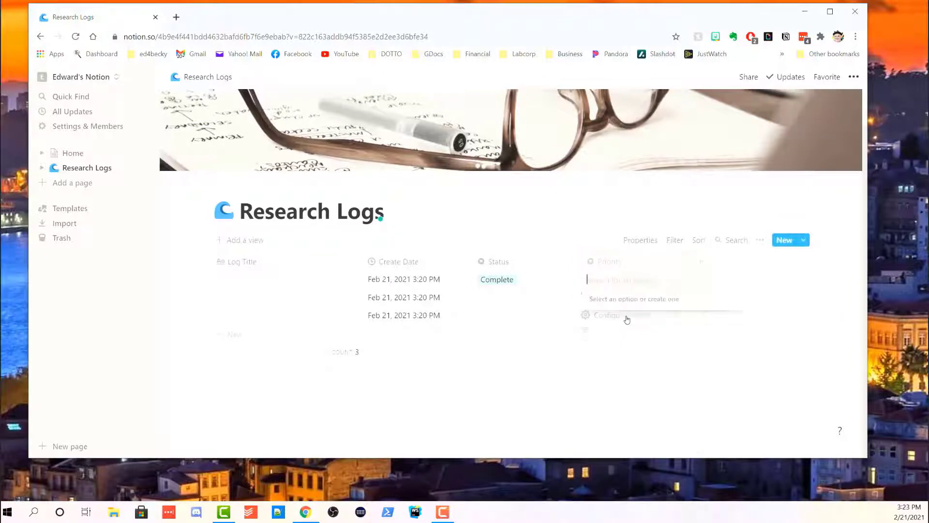
text(Low)
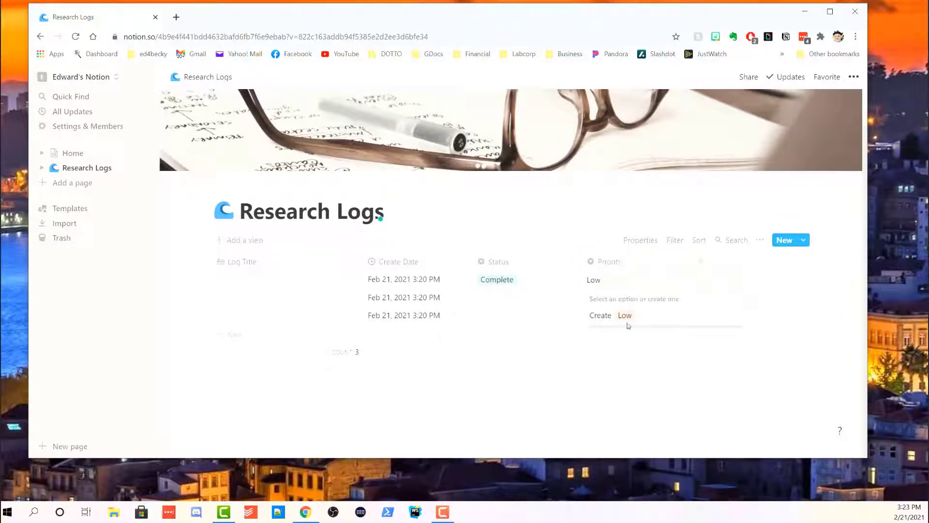
click(626, 315)
click(629, 261)
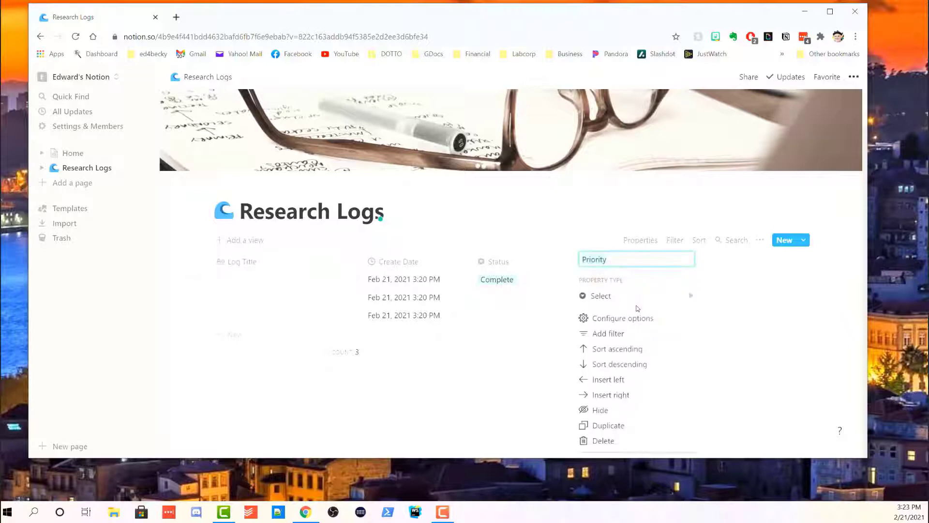
click(636, 319)
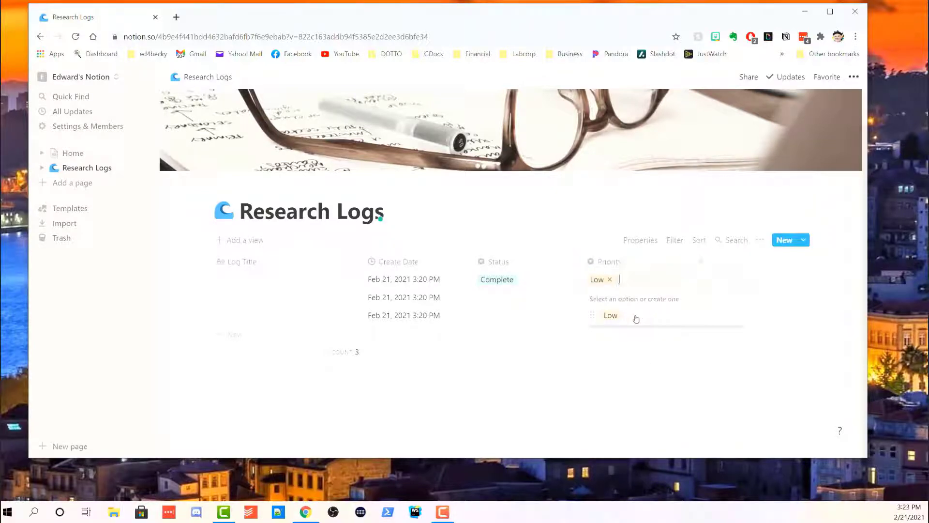
text(Medium)
click(636, 317)
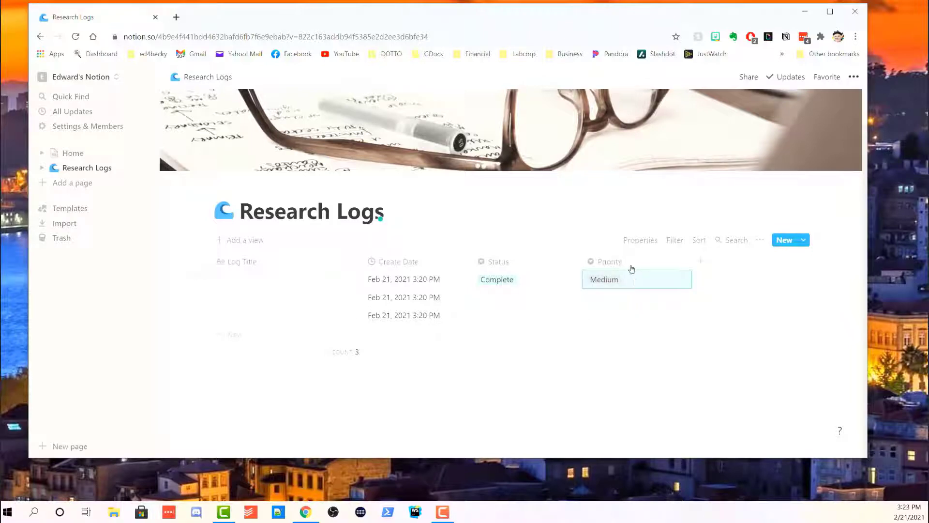
Add High as a Priority option, setting the first log to High.
click(631, 265)
click(630, 320)
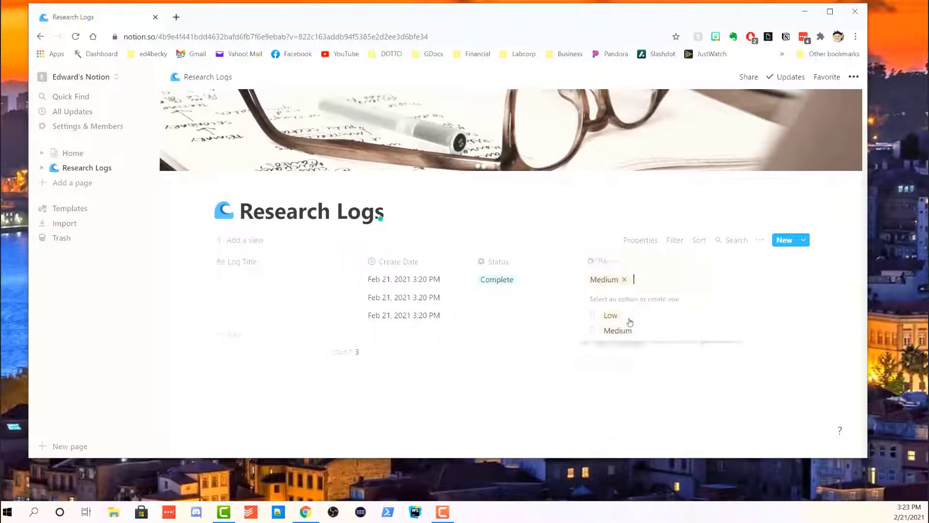
text(H)
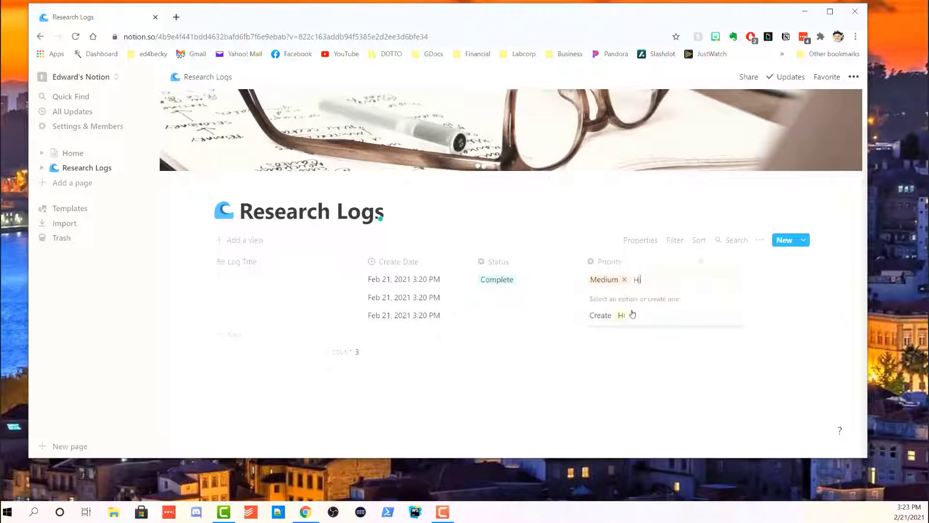
text(igh)
click(629, 315)
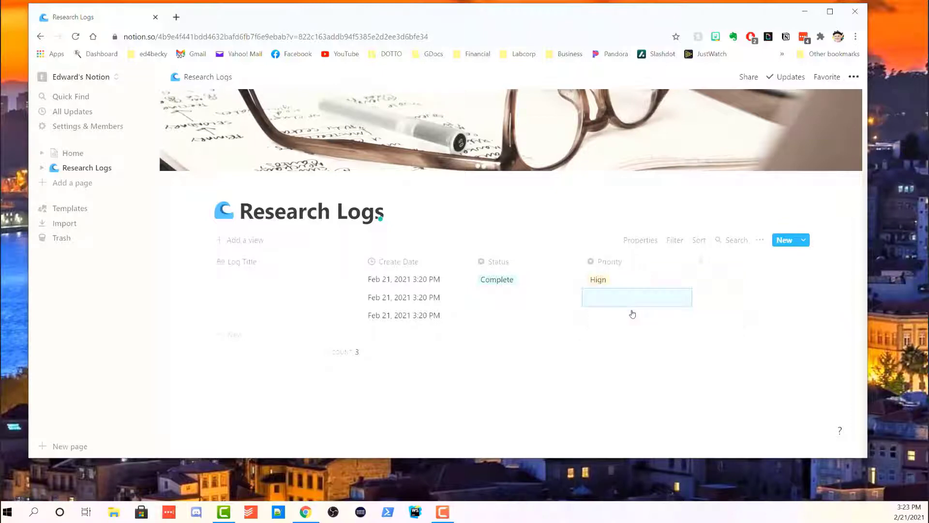
click(613, 263)
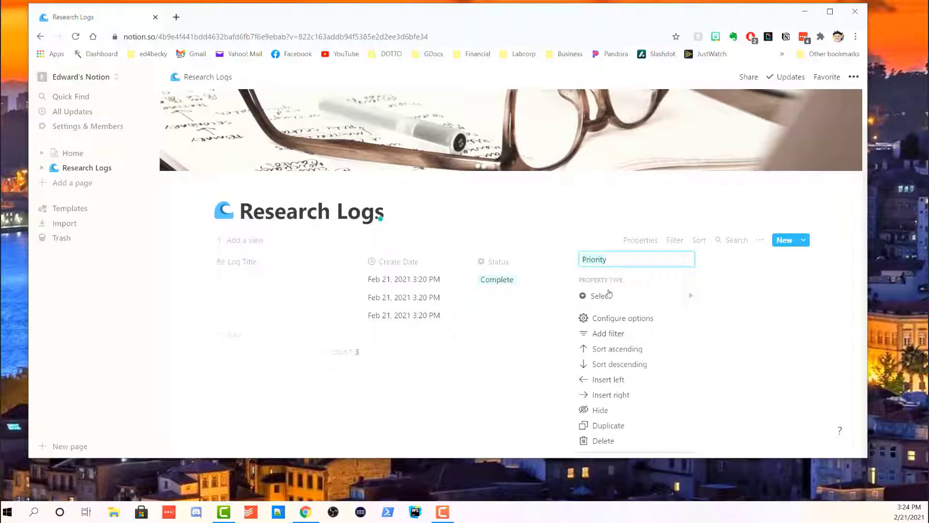
Make the Low priority option yellow and Hign red, leaving Medium's colour unchanged.
click(617, 318)
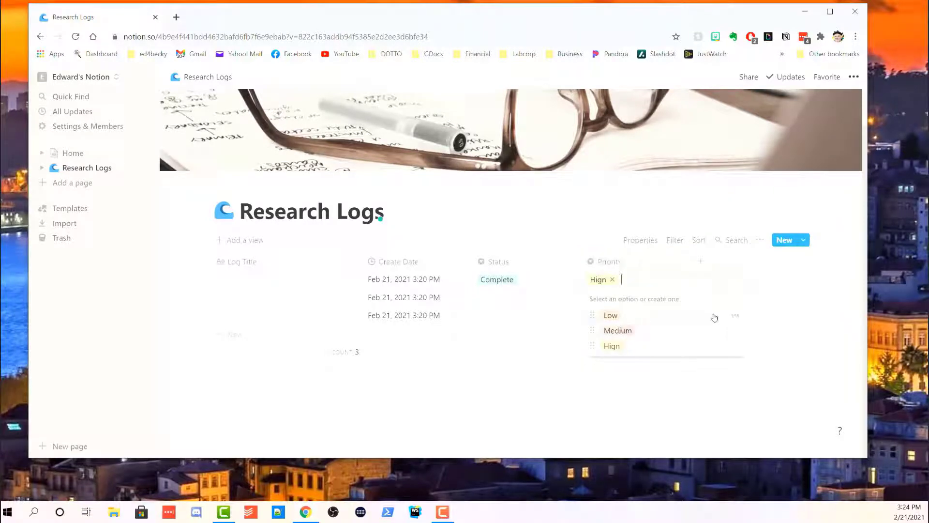
click(736, 317)
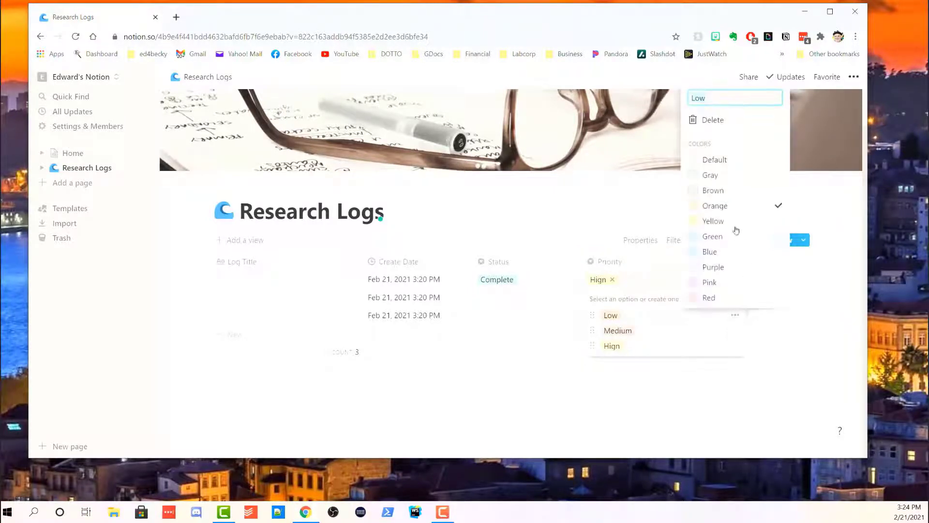
click(712, 226)
click(699, 334)
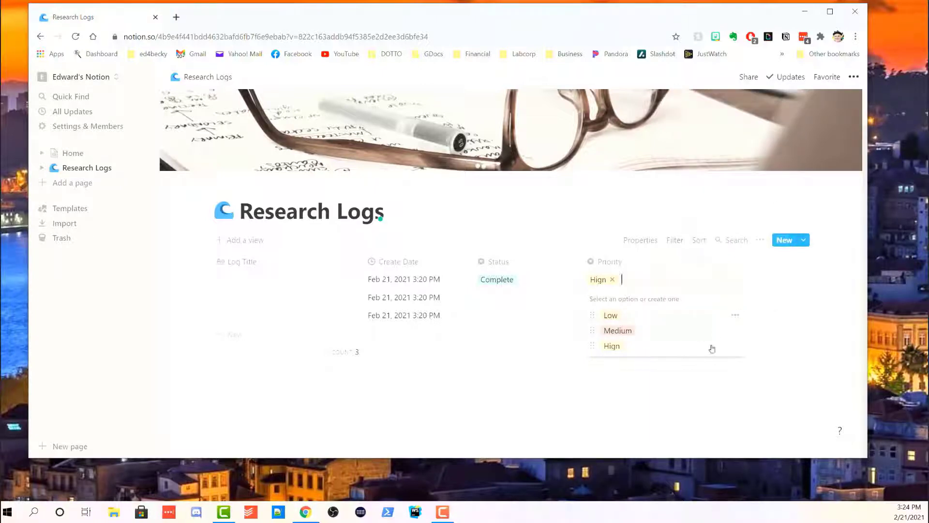
click(735, 332)
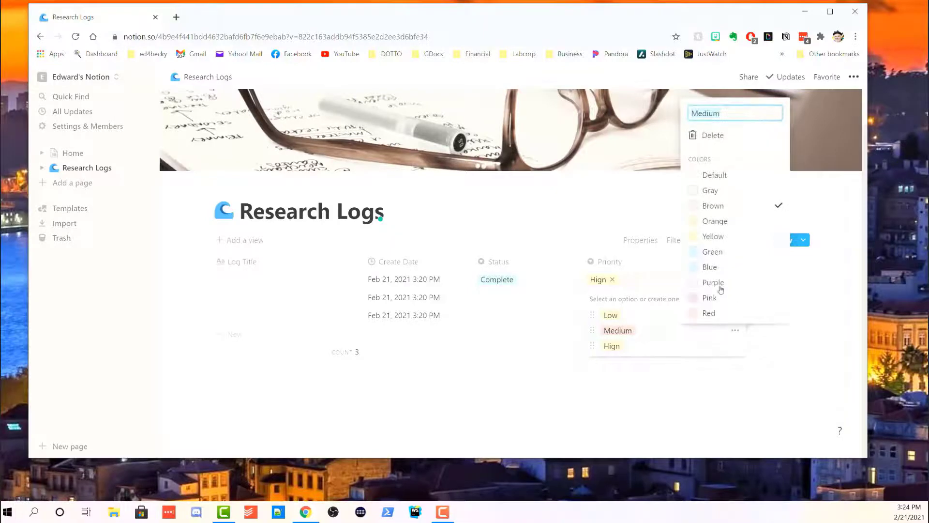
click(663, 353)
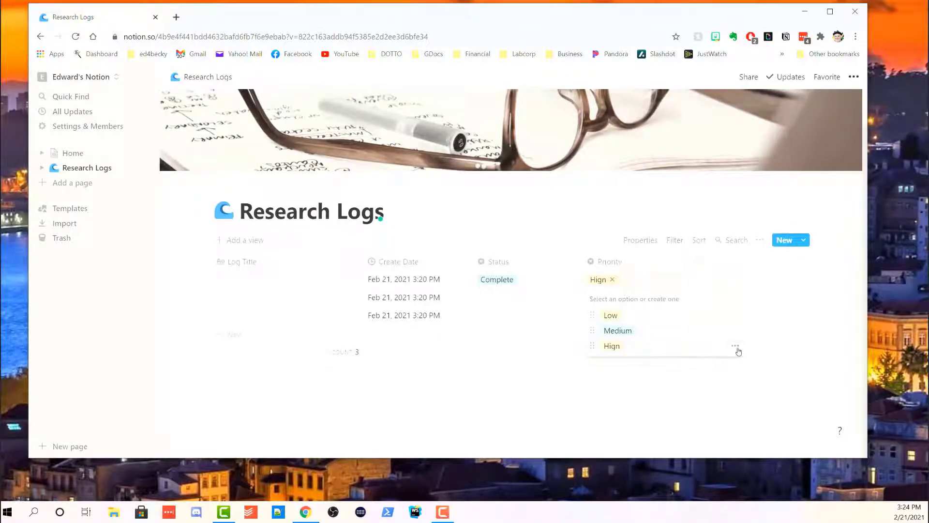
click(735, 347)
click(708, 328)
click(632, 411)
click(441, 389)
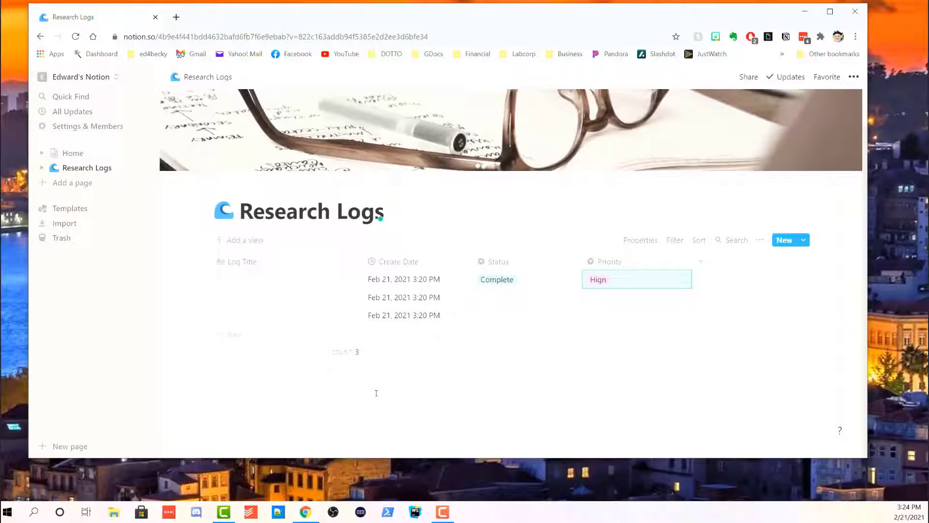
Add a text column named Person after the Priority column.
click(701, 263)
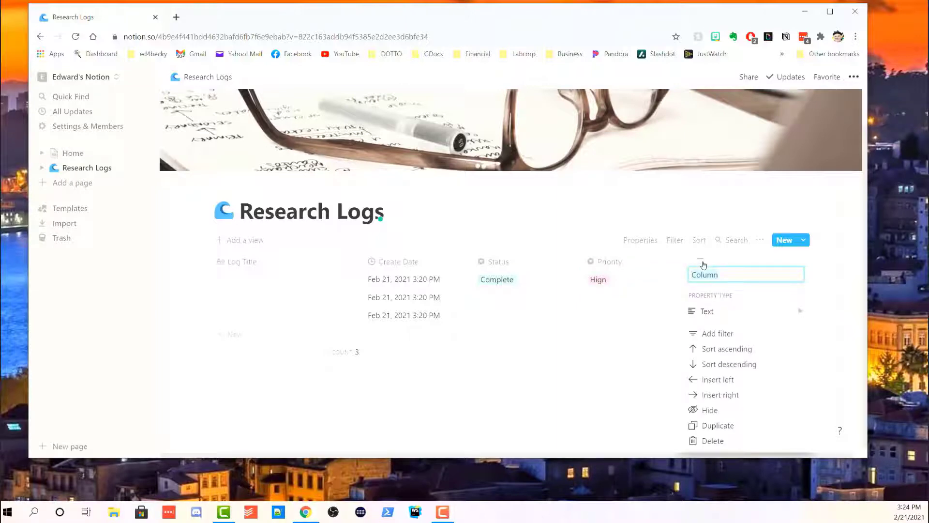
text(Person)
mouse_move(724, 314)
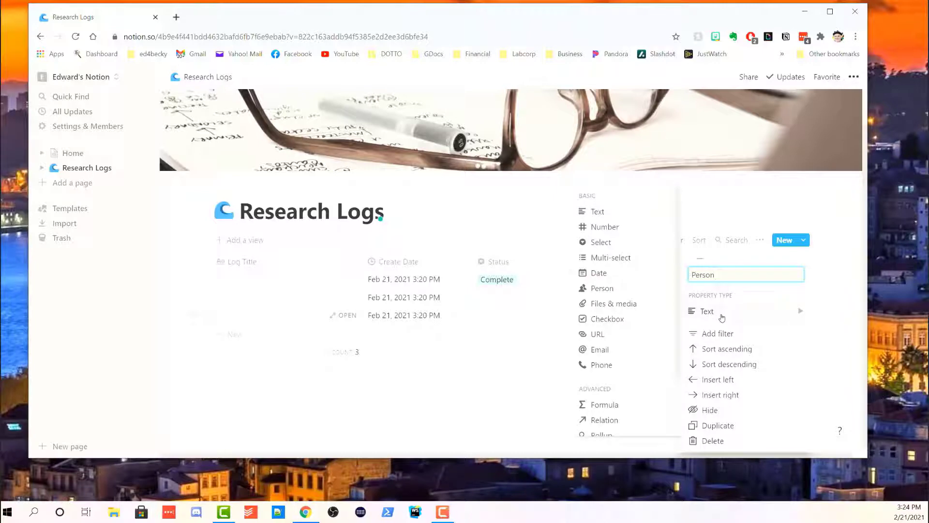
click(697, 305)
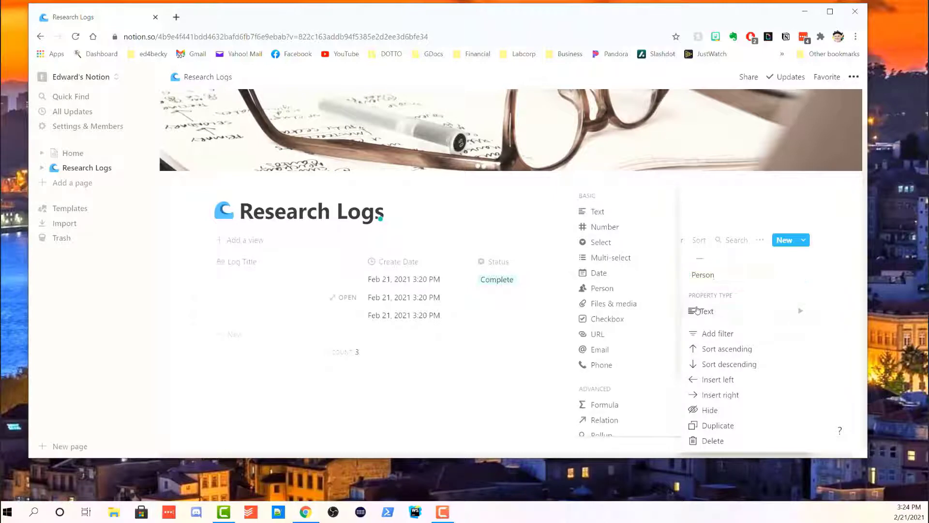
click(500, 407)
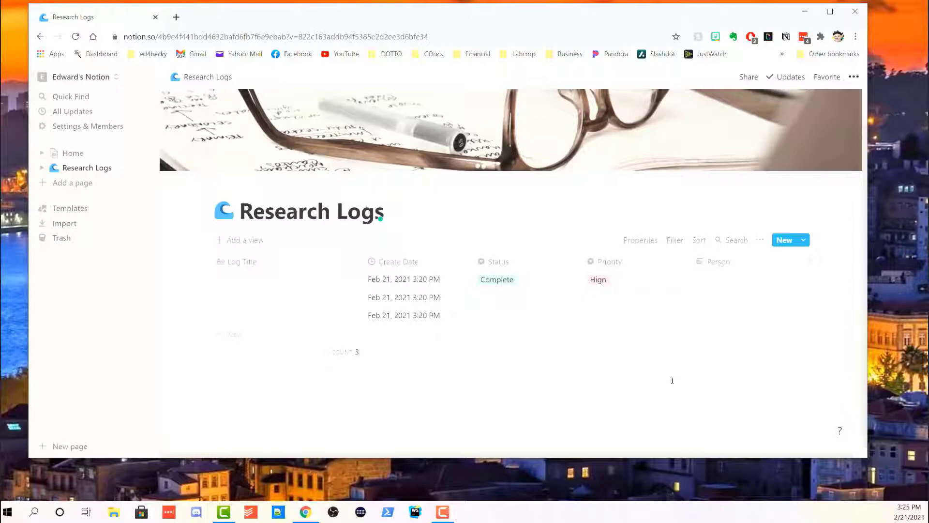
Delete the top two log rows and open the last remaining row in preview.
right_click(723, 280)
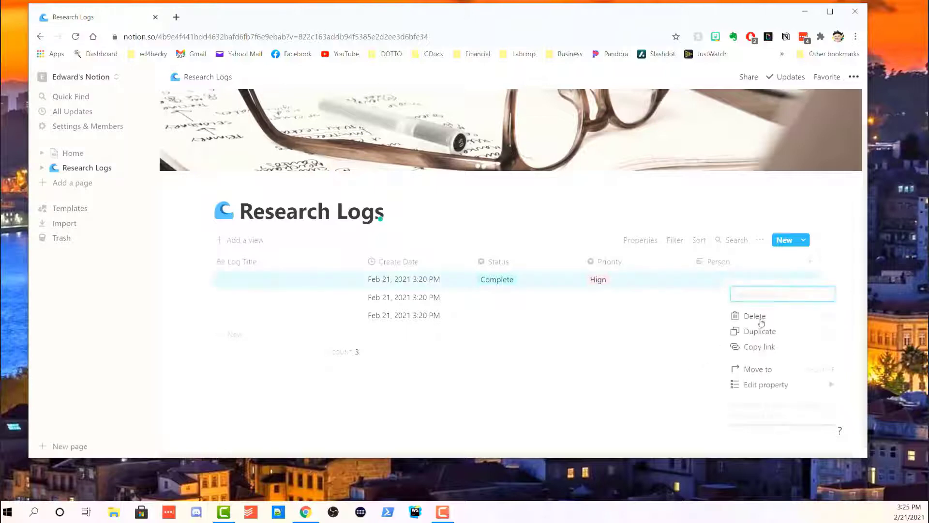
click(762, 322)
right_click(708, 293)
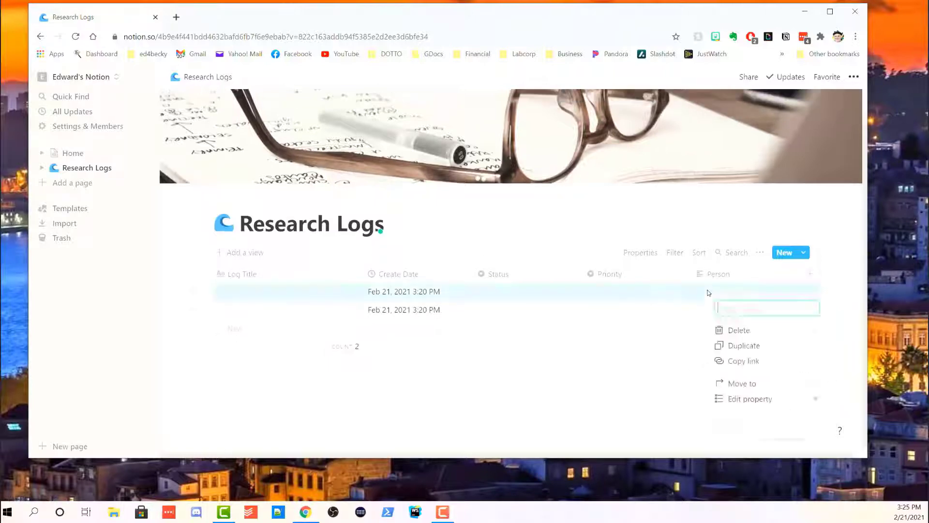
click(731, 330)
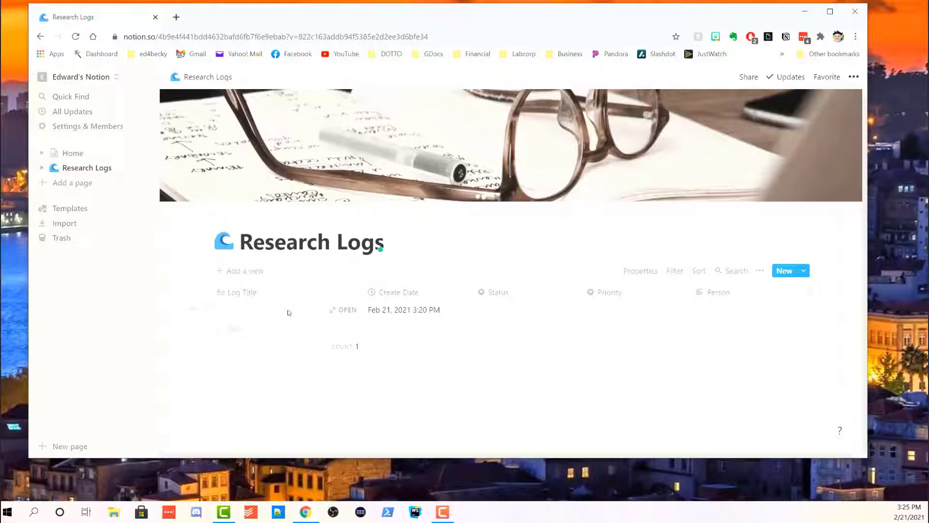
click(342, 315)
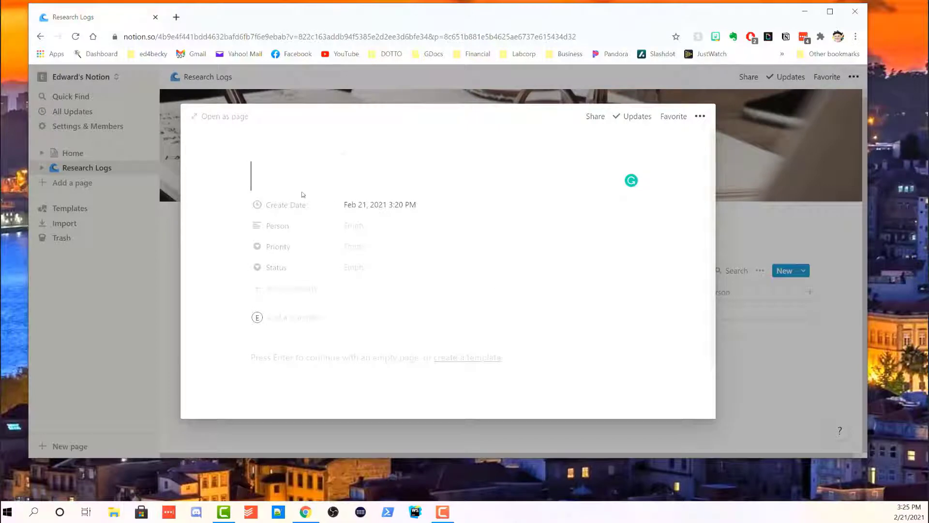
Expand the row to a full page with a sun icon and grey-to-pink gradient cover.
click(209, 119)
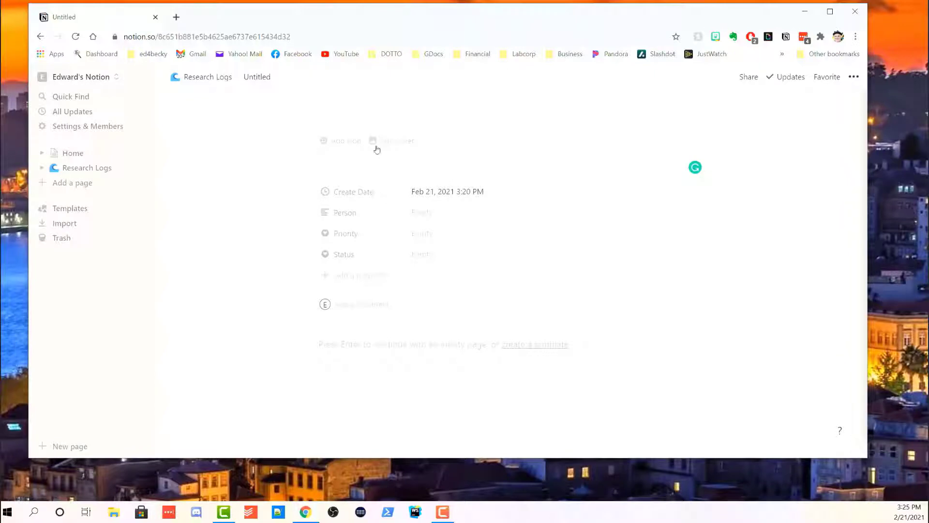
click(345, 143)
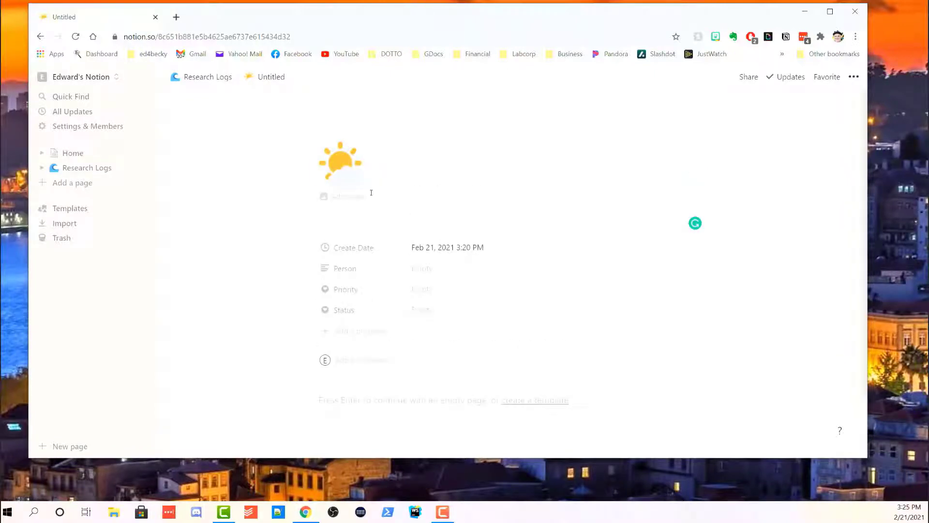
click(352, 198)
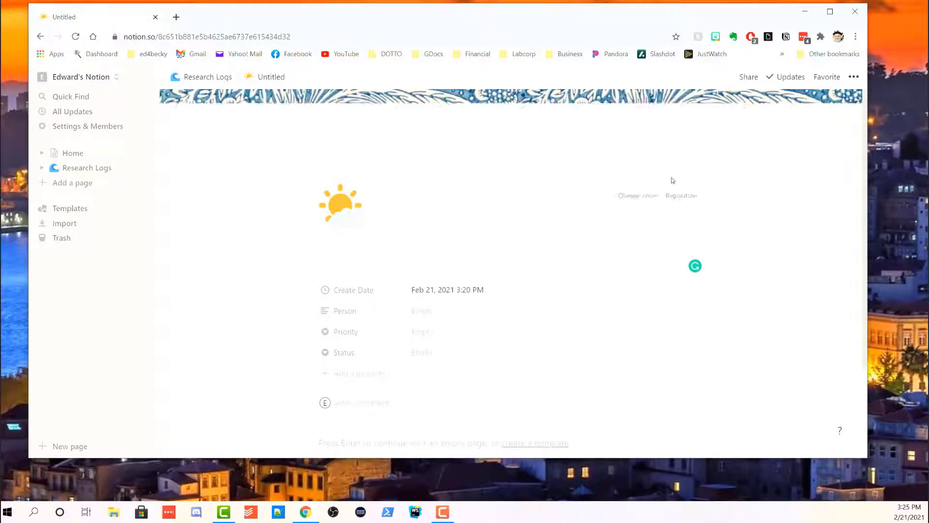
click(646, 201)
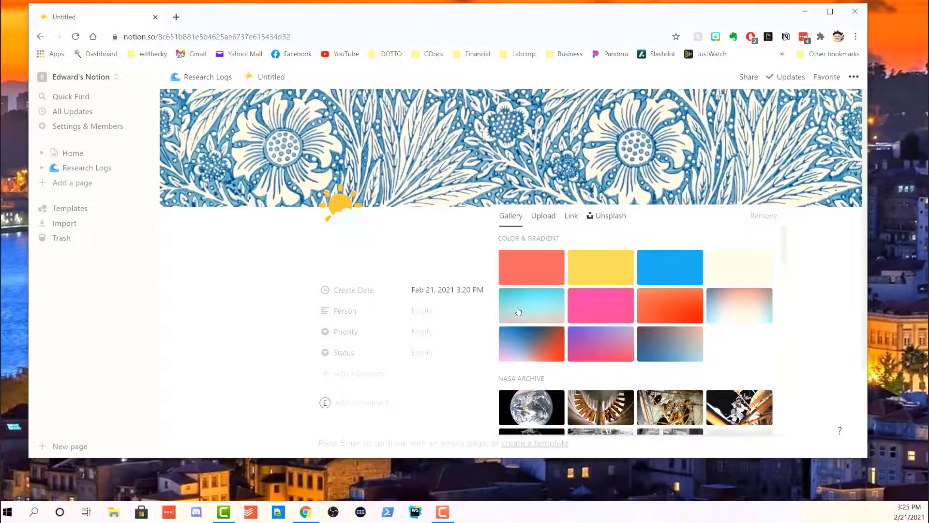
click(518, 311)
click(229, 296)
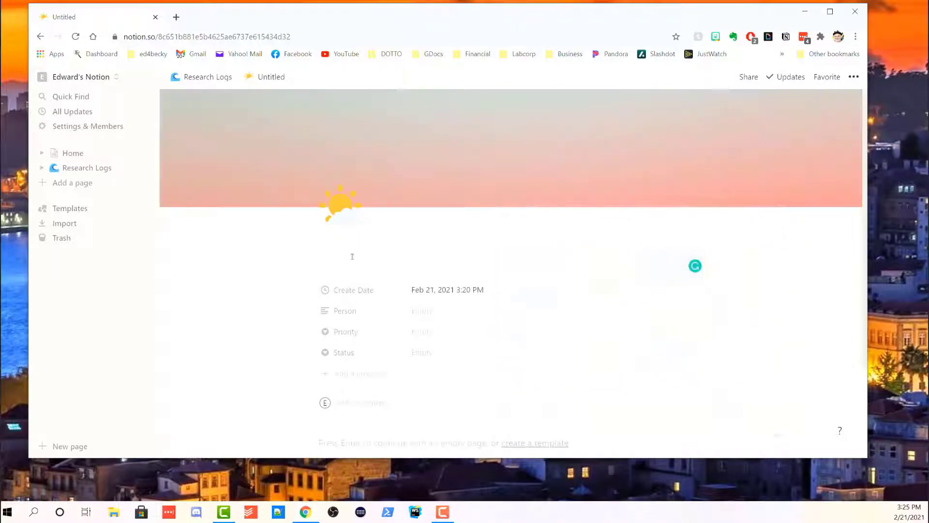
click(381, 260)
Title the page 'Identify Land Record Databases', correcting the 'Idenit' typo.
text(Idenit)
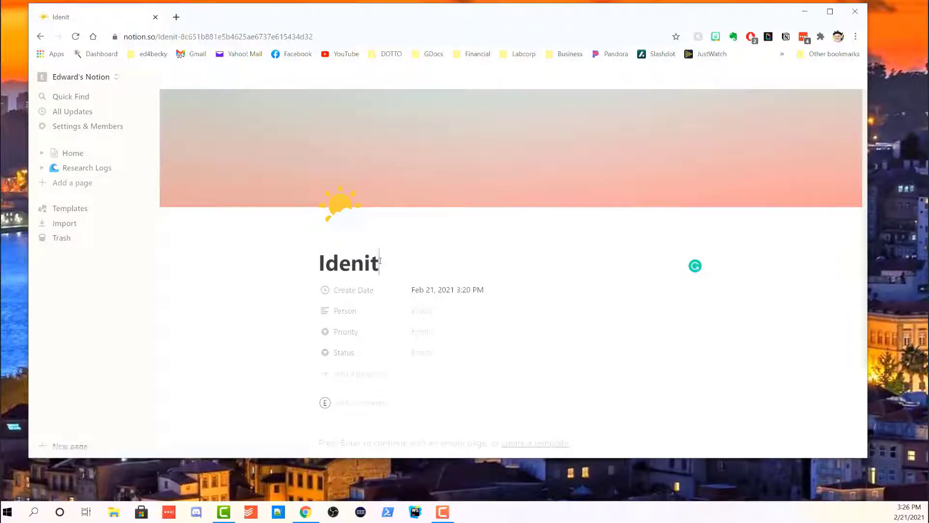
key(BackSpace)
key(BackSpace)
text(ti)
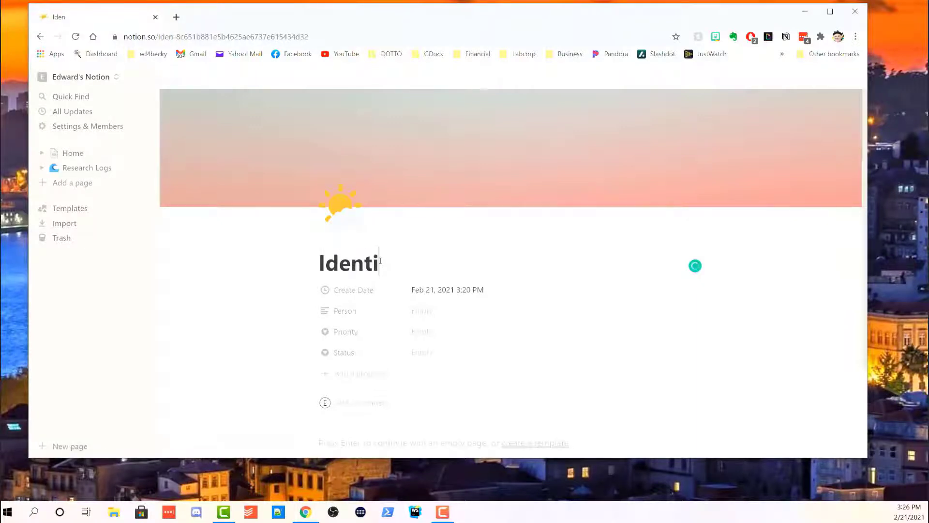
text(fy Land)
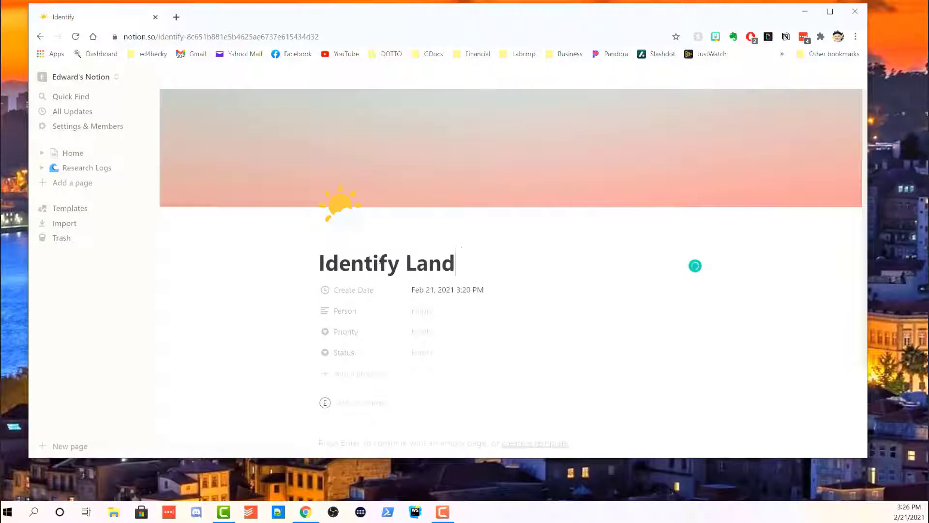
text( Record)
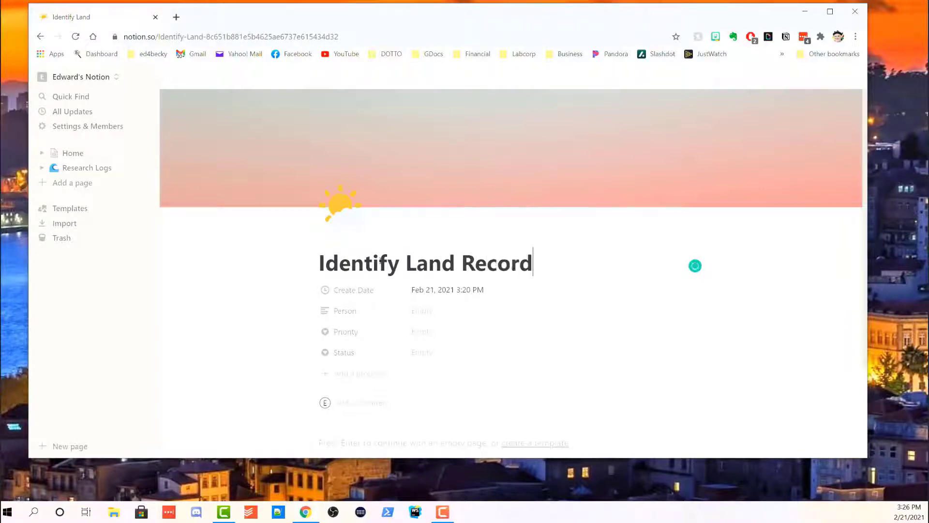
text( Databases)
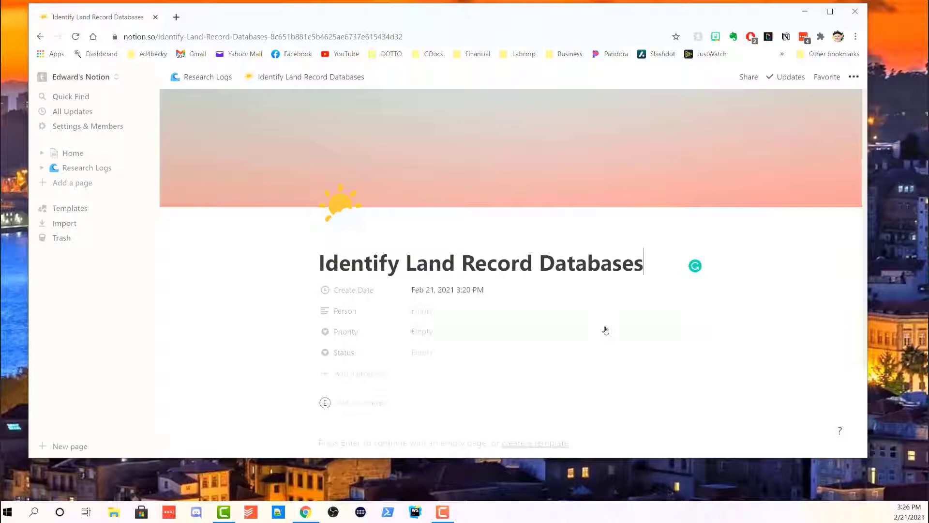
Set this page's Priority to Medium and its Status to Not Started.
scroll(634, 301, down, 3)
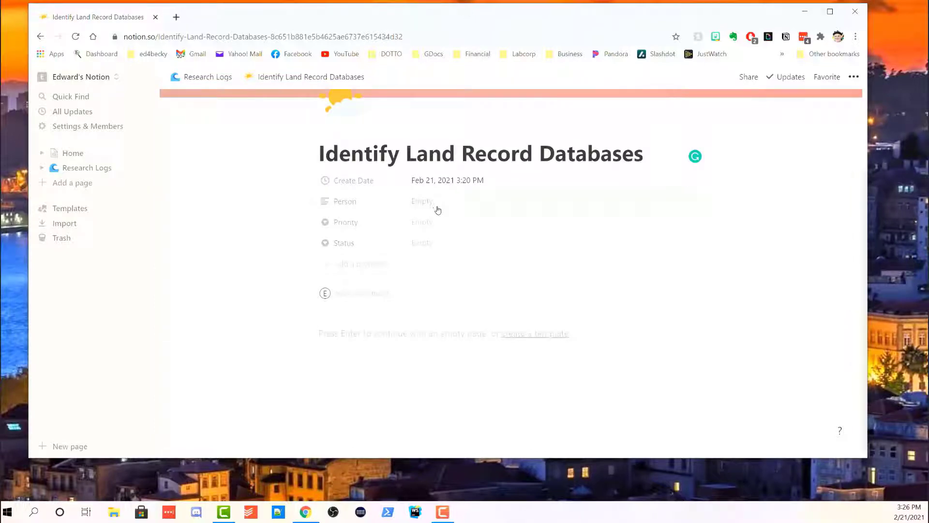
click(427, 221)
click(431, 274)
click(424, 244)
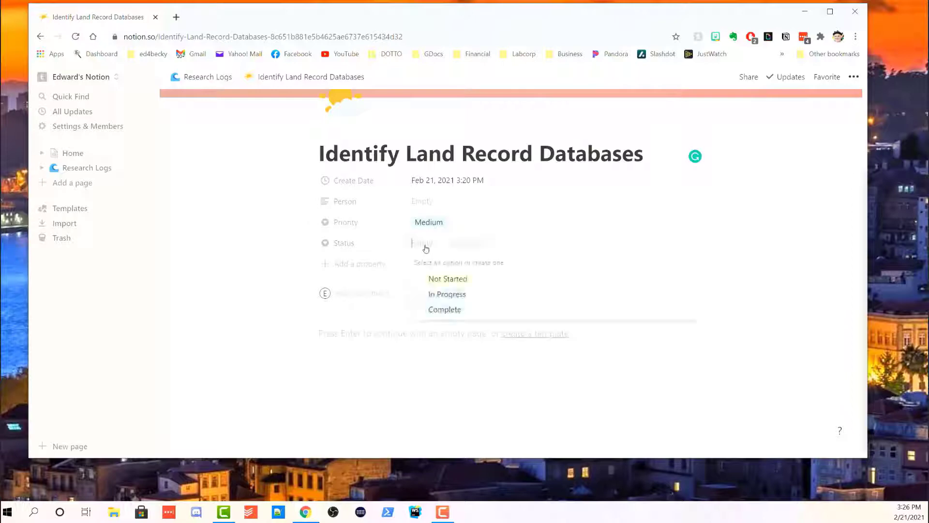
click(467, 279)
click(579, 392)
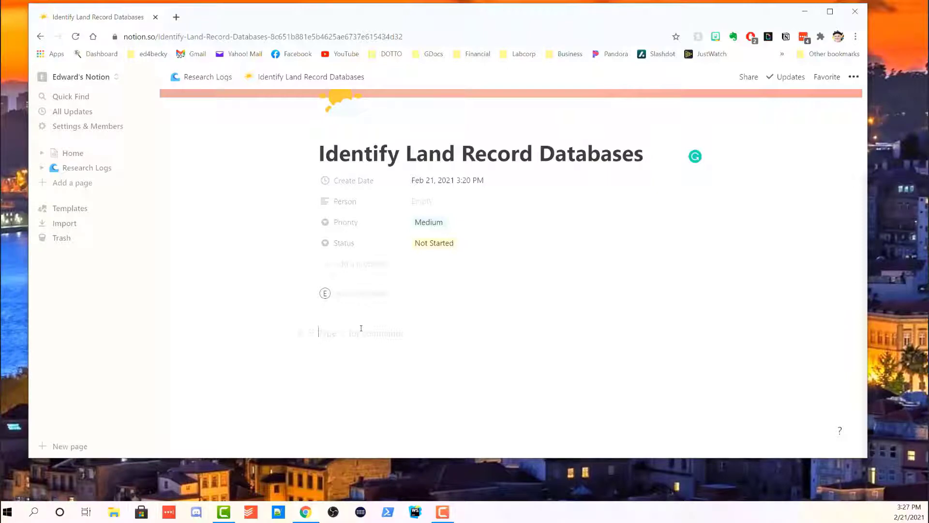
Type an 'Objective' heading, remove its stray 'd', and add an empty line below.
text(/)
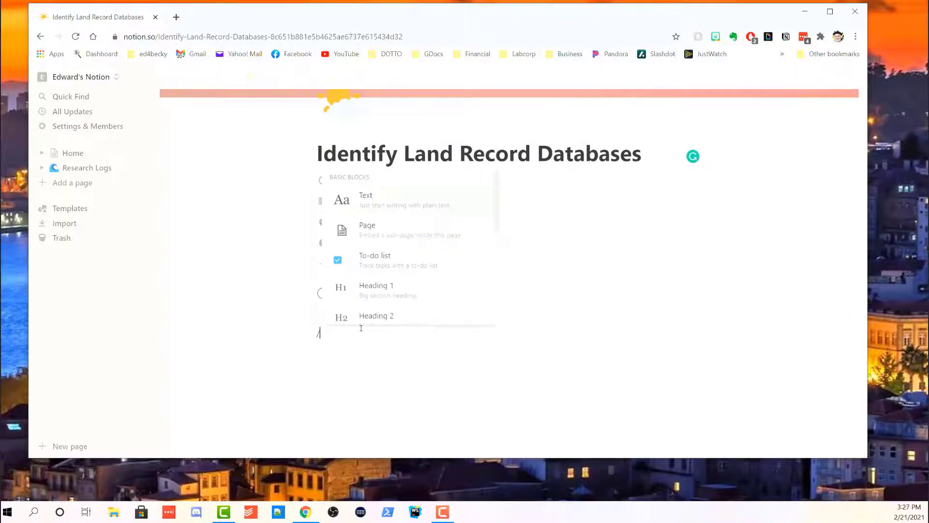
scroll(454, 246, down, 1)
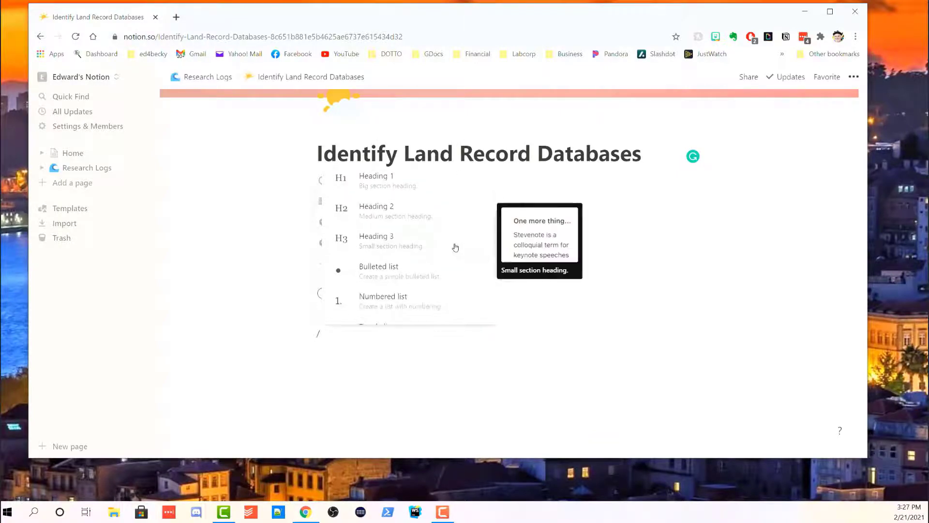
scroll(455, 247, down, 5)
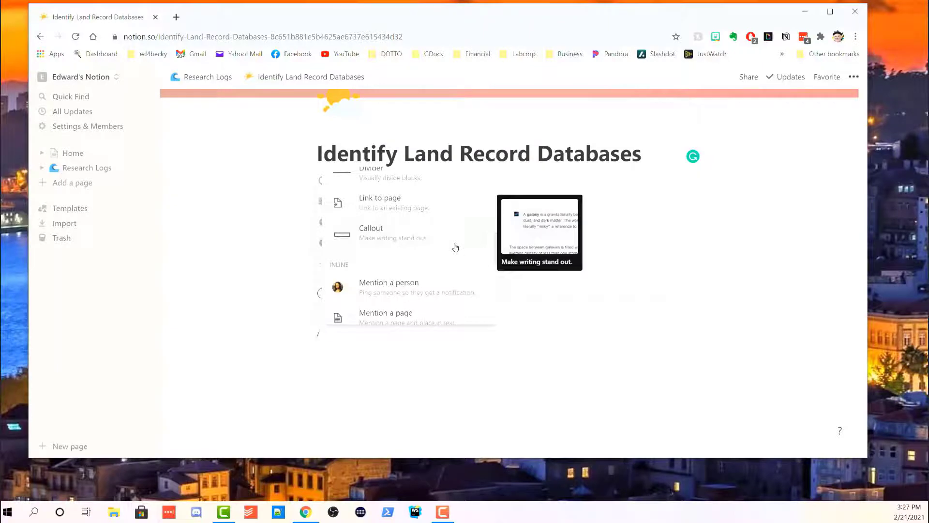
scroll(455, 247, up, 5)
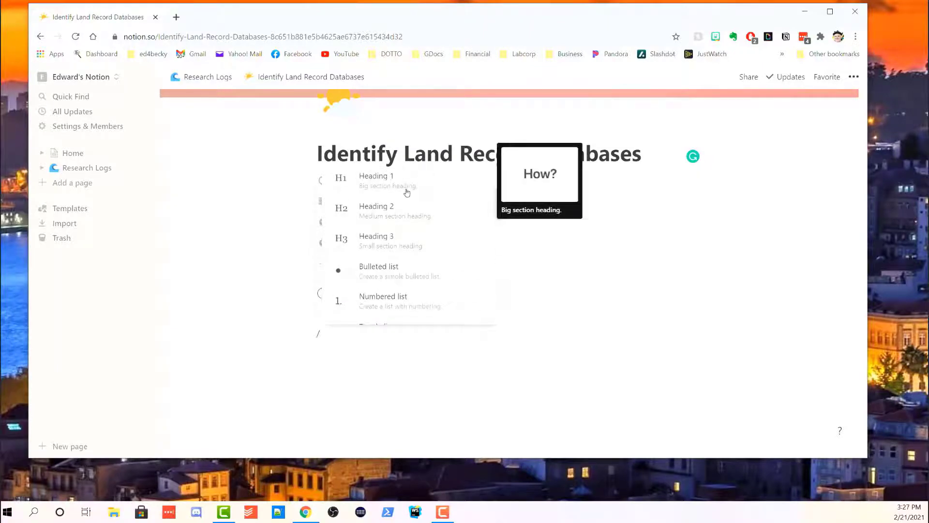
key(BackSpace)
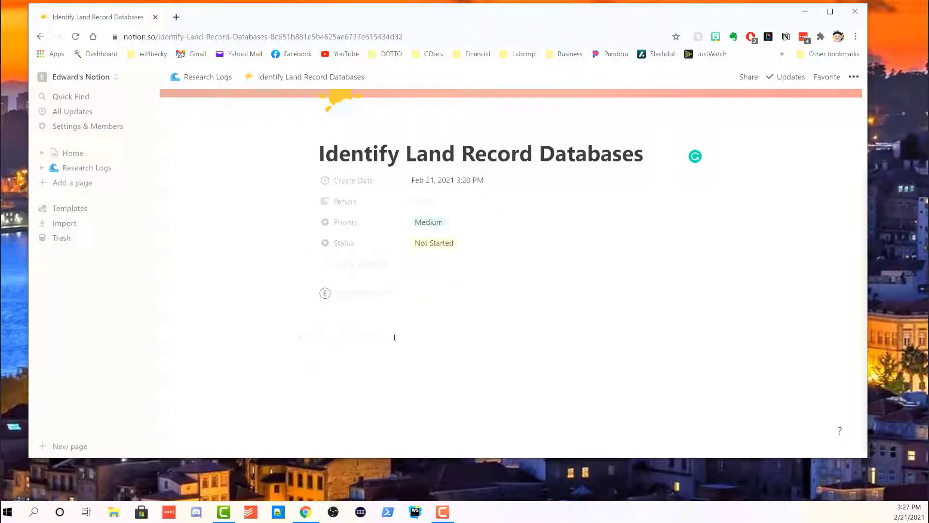
text(Objedctive)
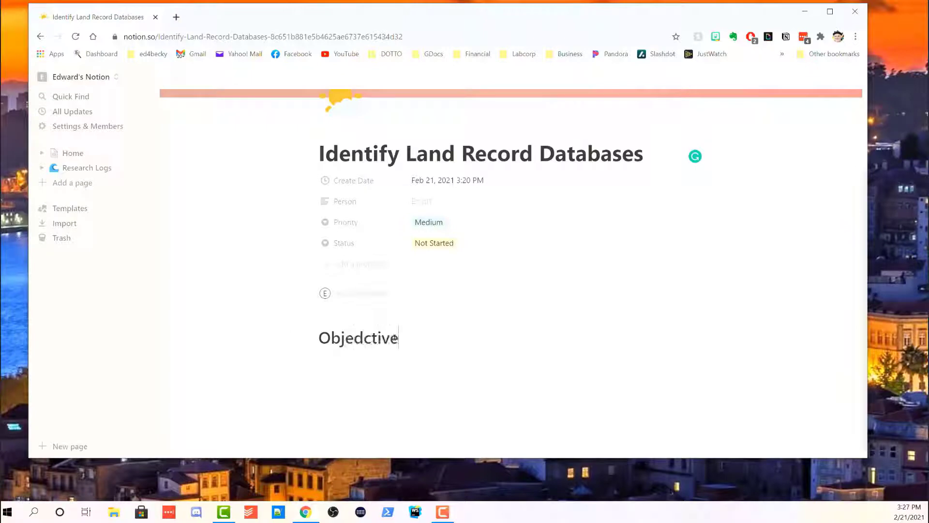
click(364, 337)
key(BackSpace)
scroll(396, 328, down, 1)
click(398, 329)
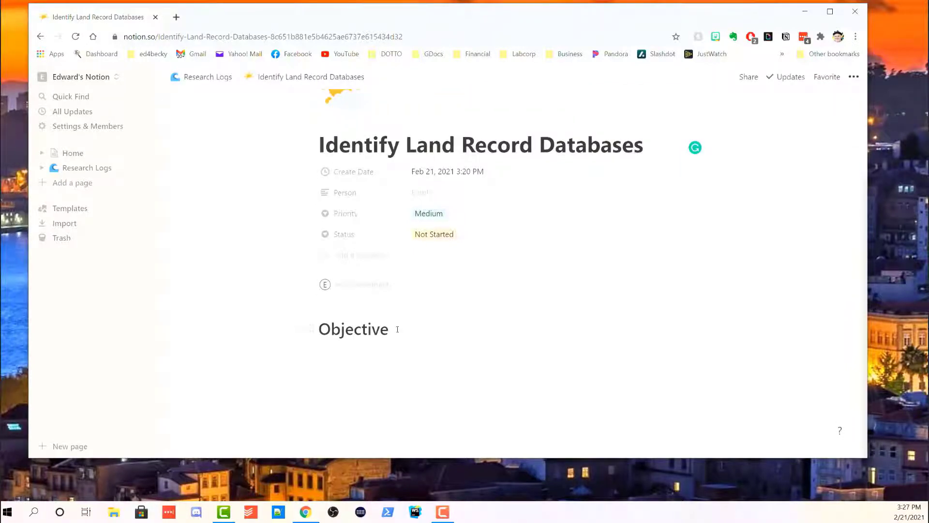
key(Return)
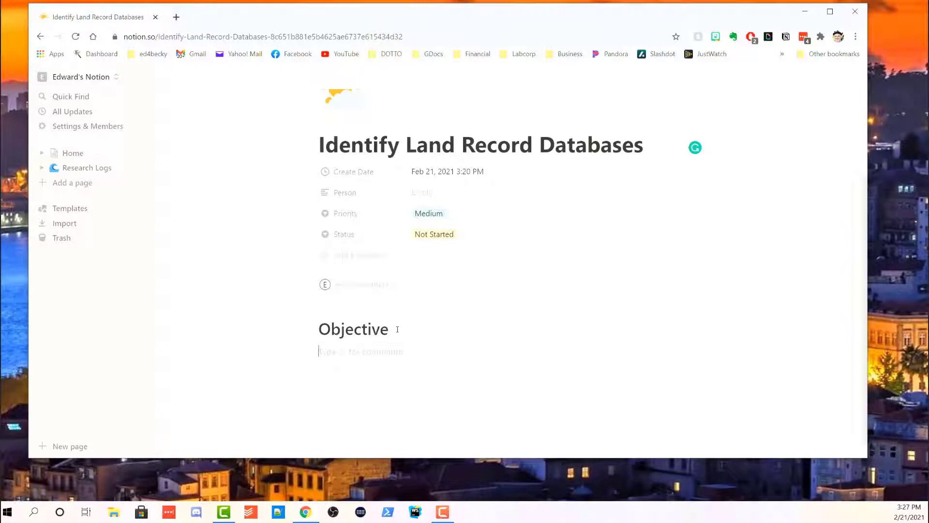
Insert a callout block with /callout on the new line under the Objective heading.
text(/call)
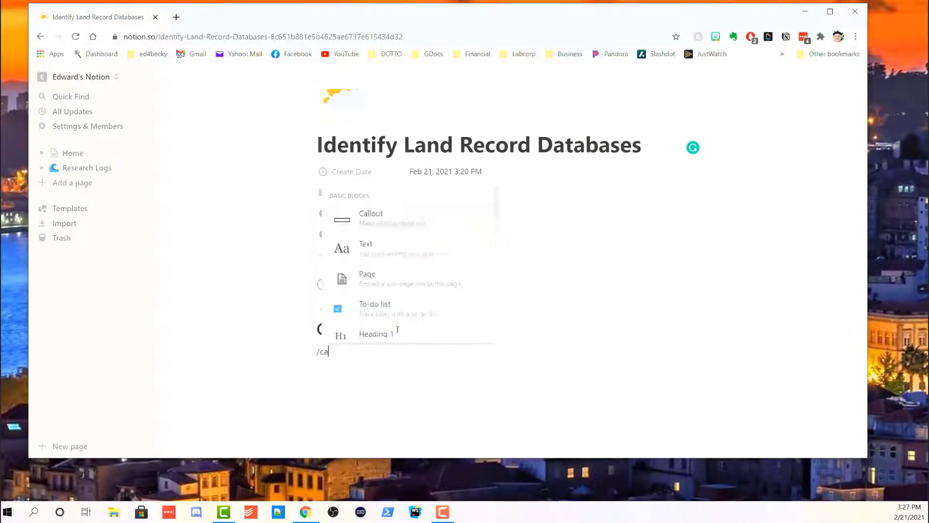
click(396, 223)
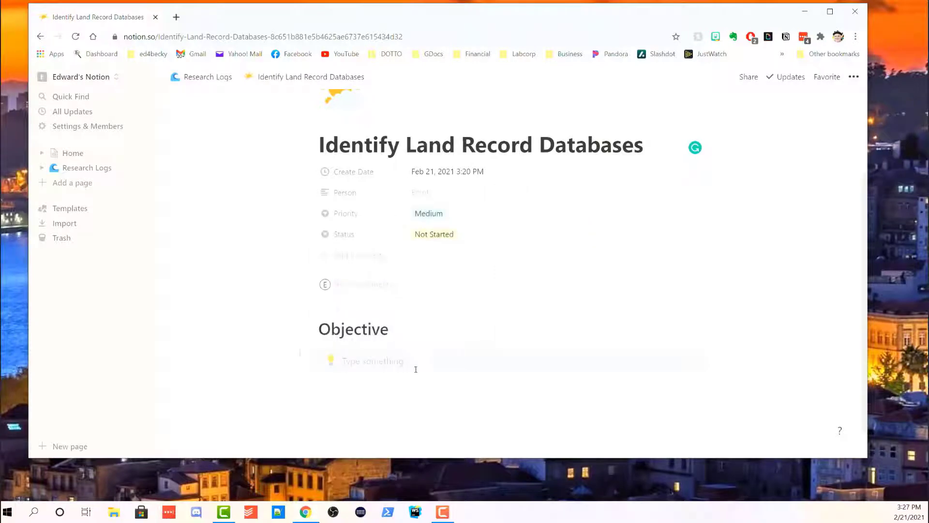
right_click(474, 366)
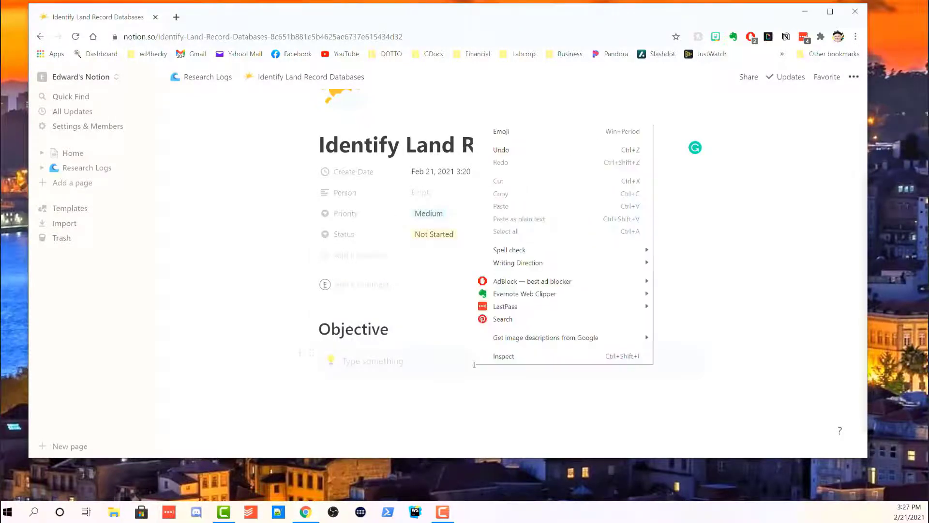
click(459, 362)
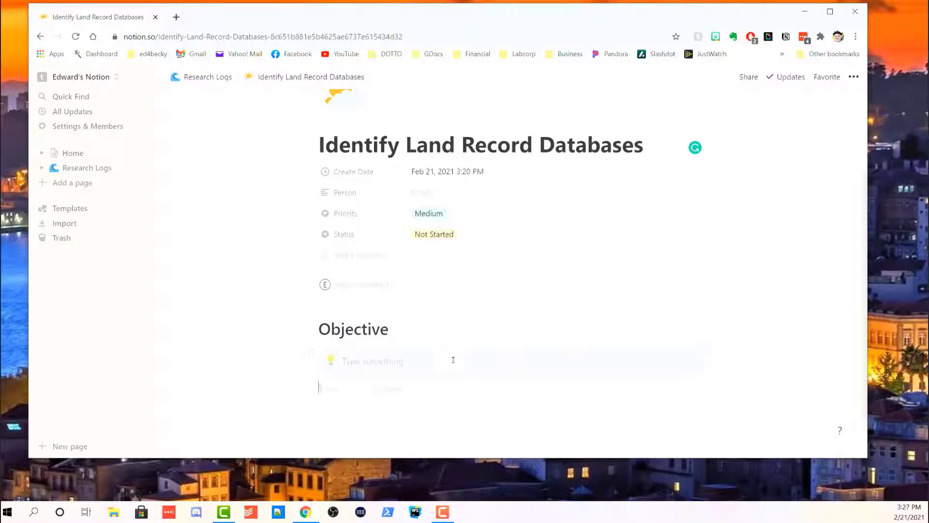
Give the callout a pale warm yellow background colour.
right_click(452, 360)
mouse_move(530, 320)
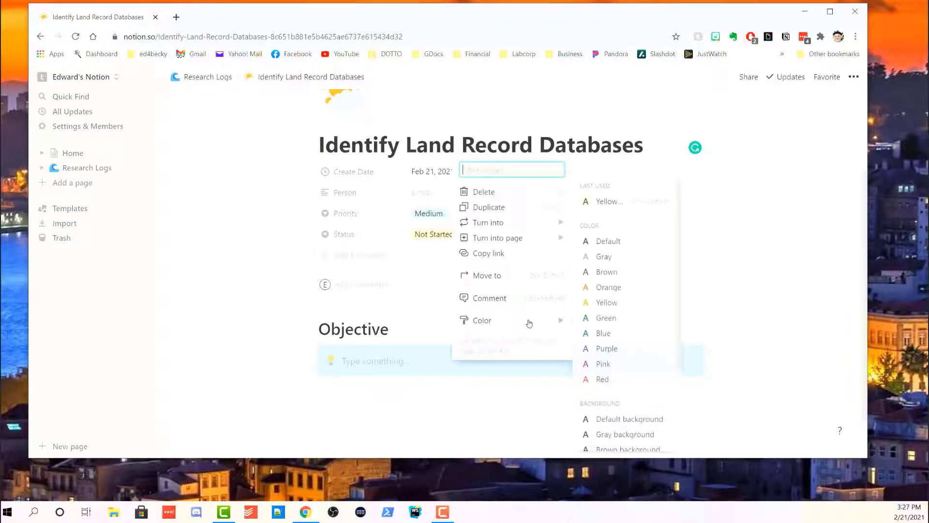
click(608, 319)
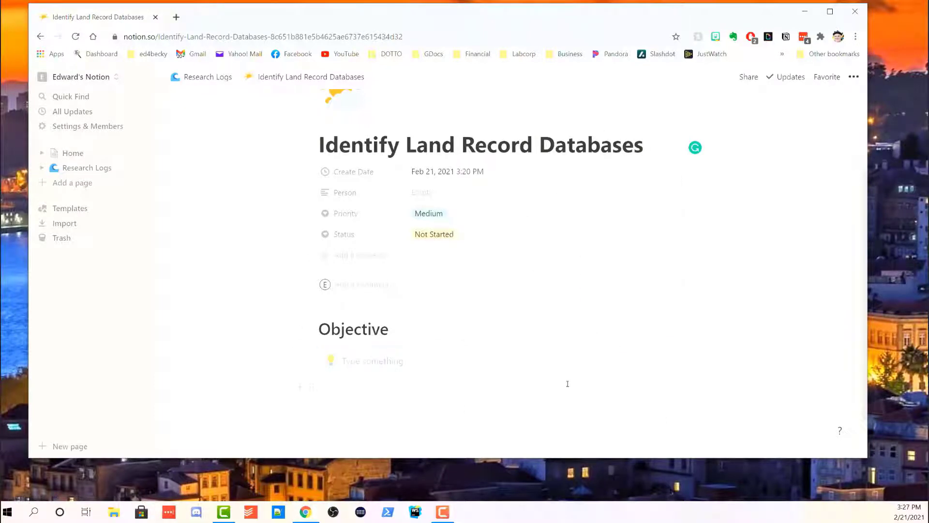
right_click(500, 364)
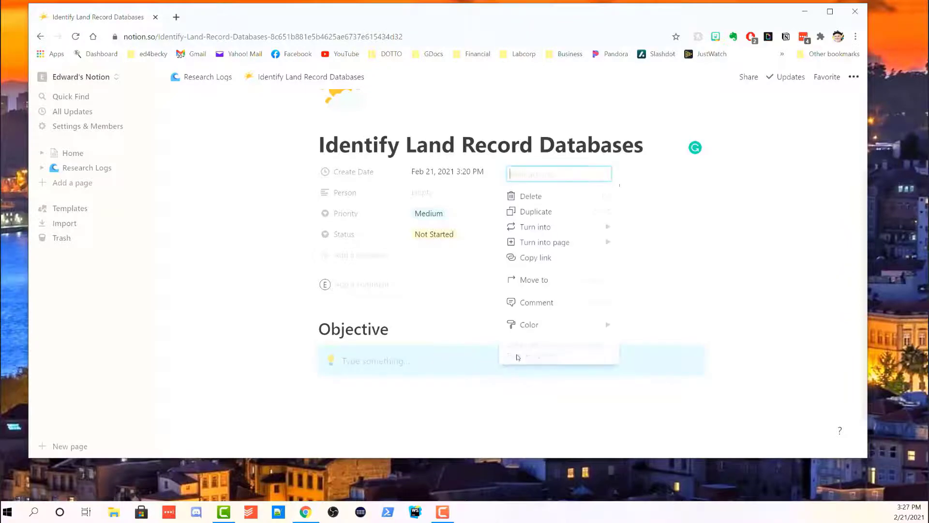
mouse_move(537, 328)
scroll(699, 346, down, 3)
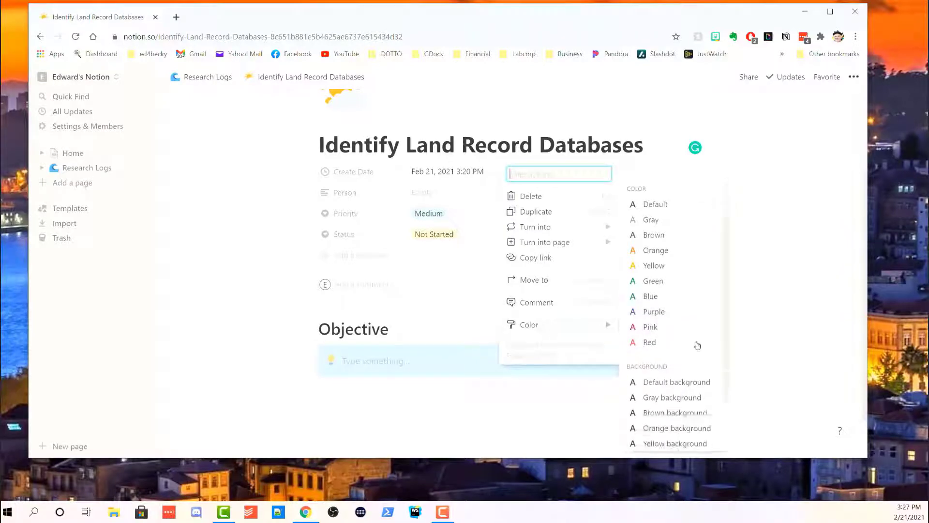
click(666, 361)
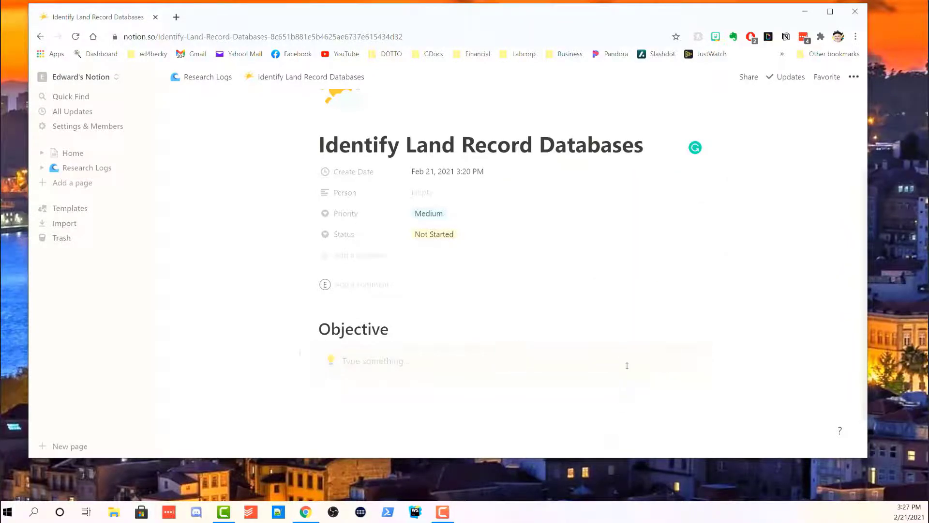
scroll(569, 364, down, 2)
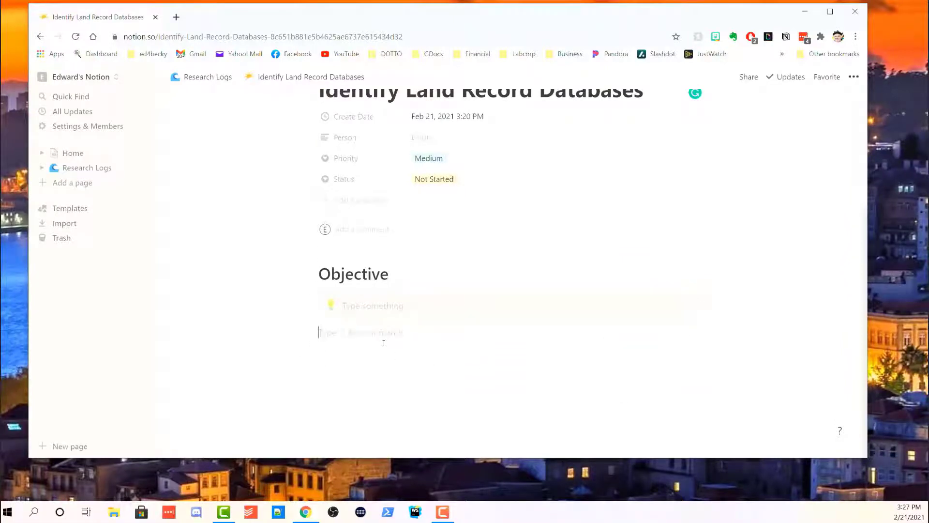
Add a large 'Notes' heading with a bulleted item reading 'Type Something', then end the list.
text(/h1)
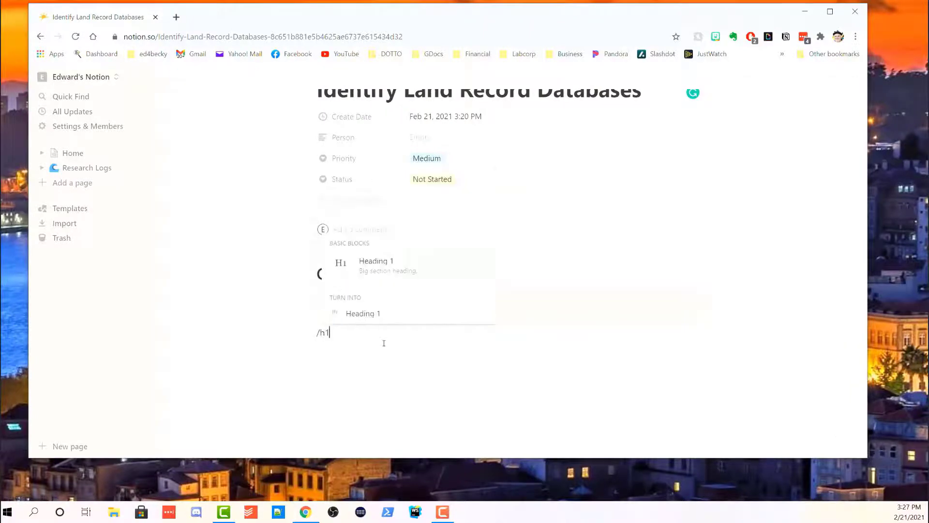
key(Return)
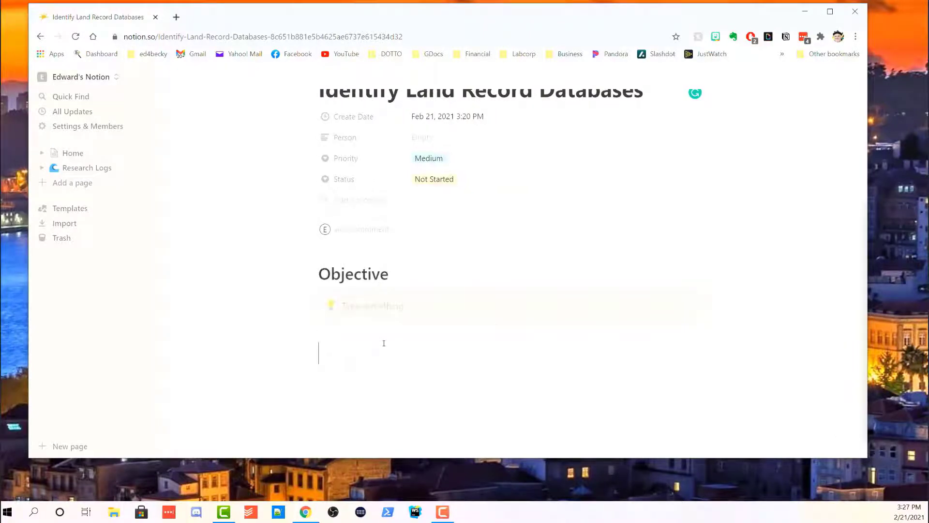
text(Notes)
text(/)
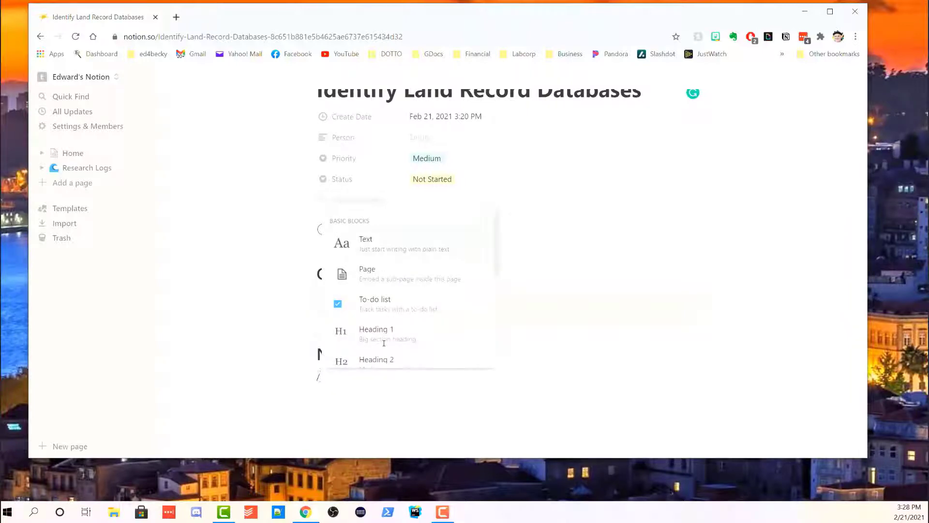
text(bull)
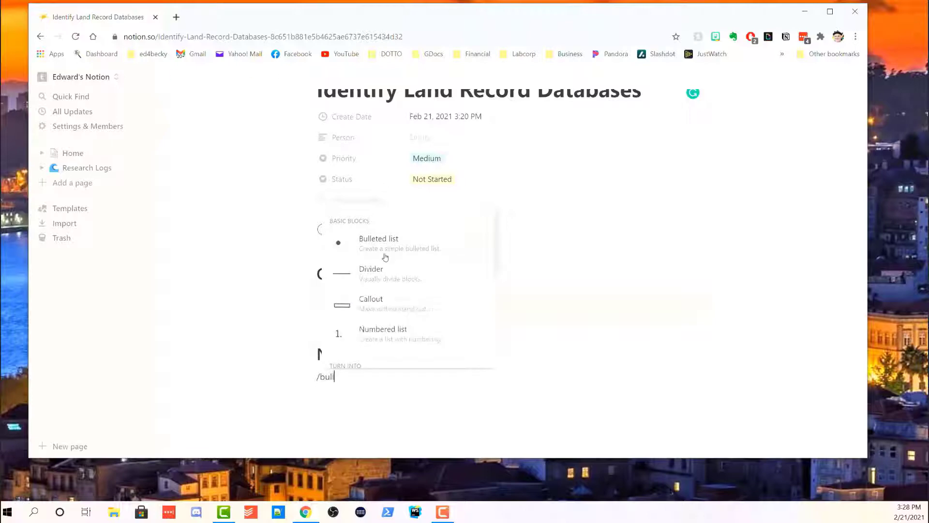
click(384, 254)
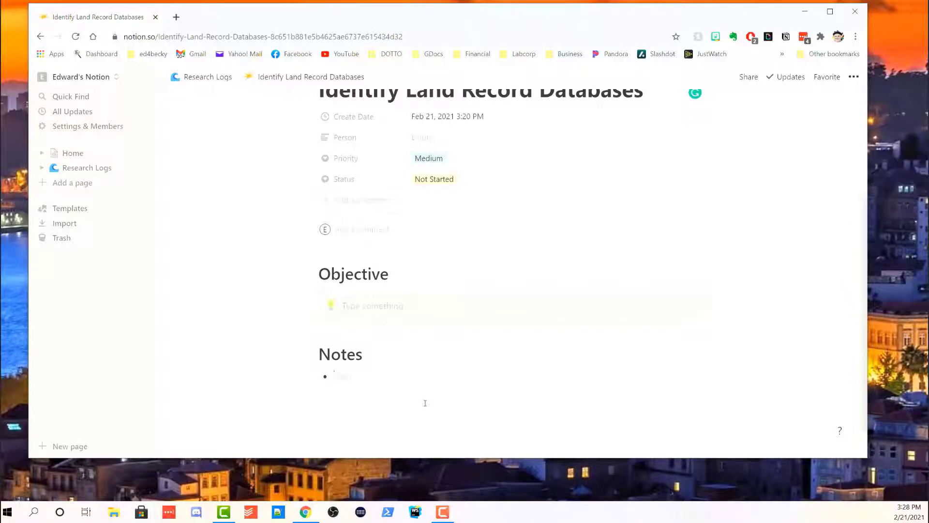
text(Tyope S)
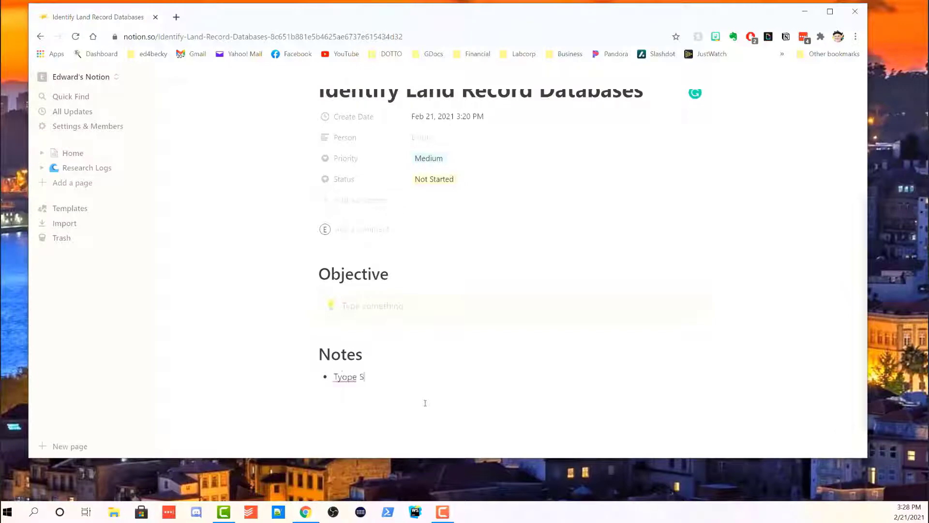
text(omething)
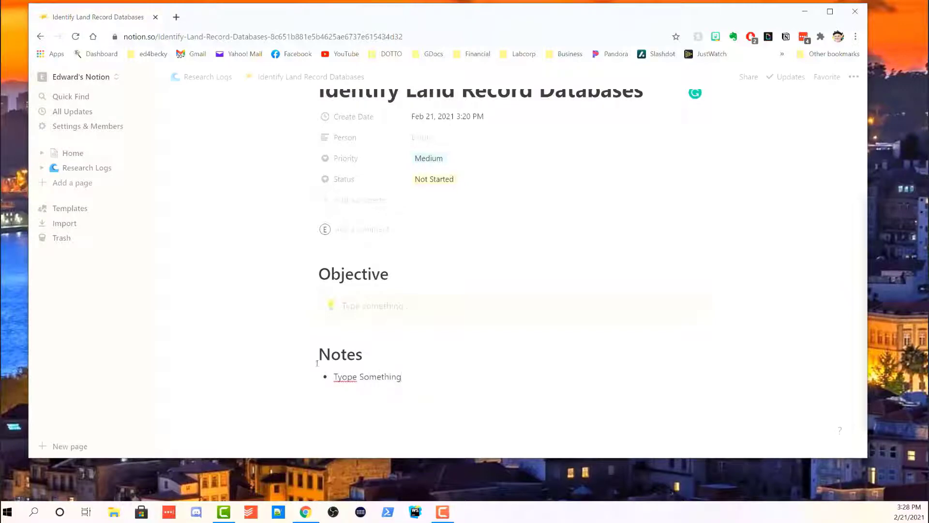
key(BackSpace)
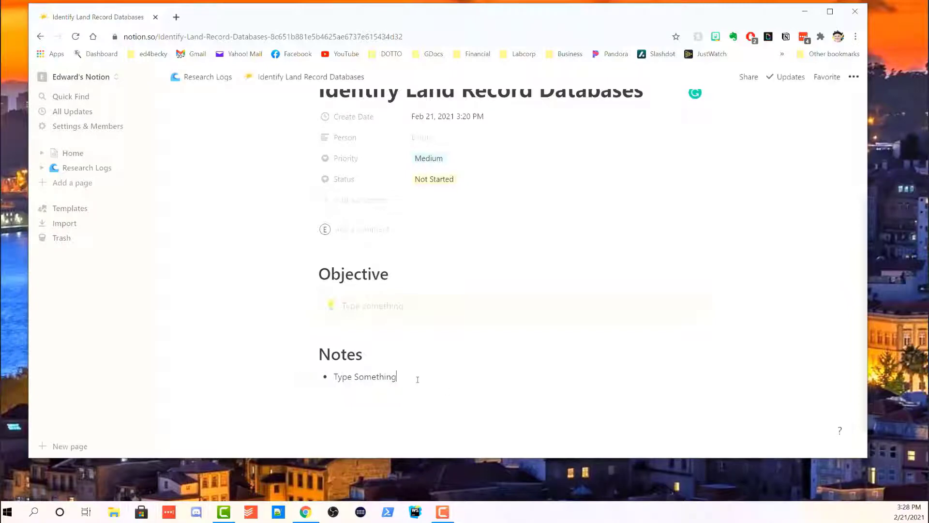
key(Return)
key(Return)
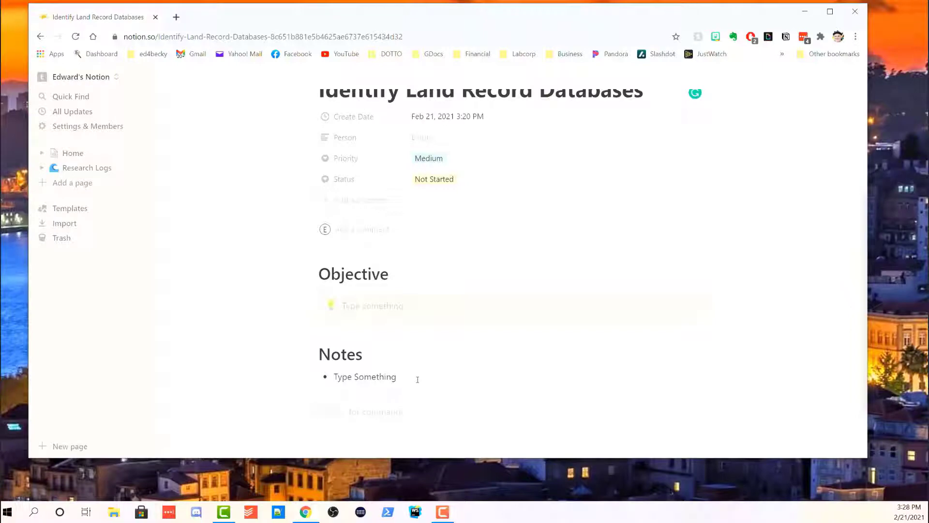
Insert a Table - Inline database below the Notes bullet and title it 'Tasks'.
text(/tab)
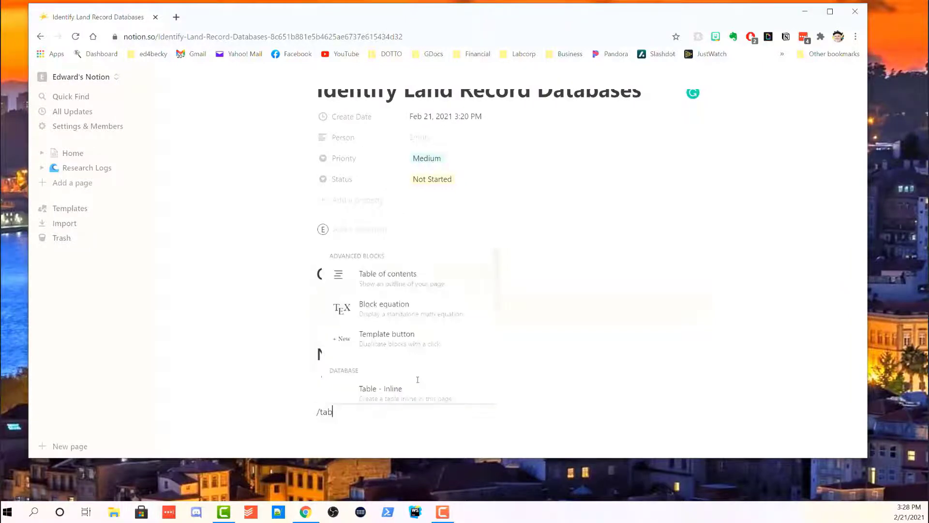
text(le)
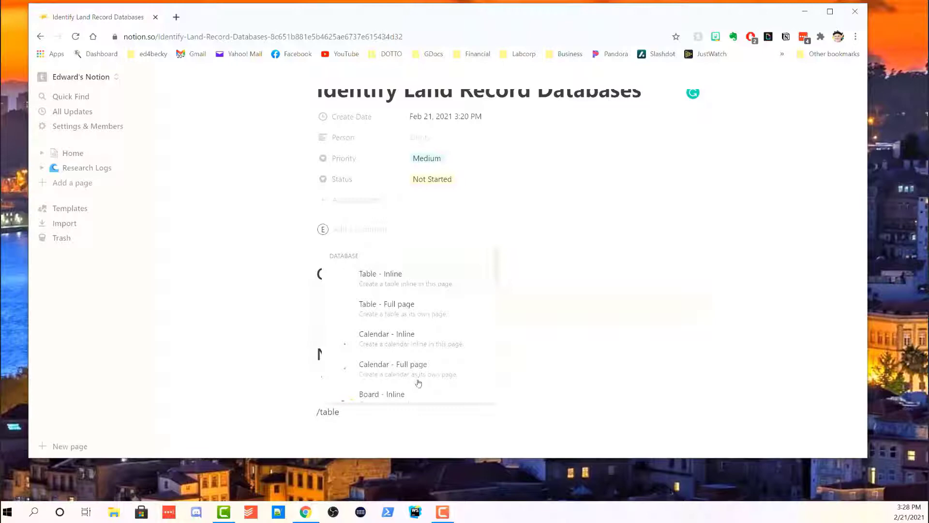
click(395, 288)
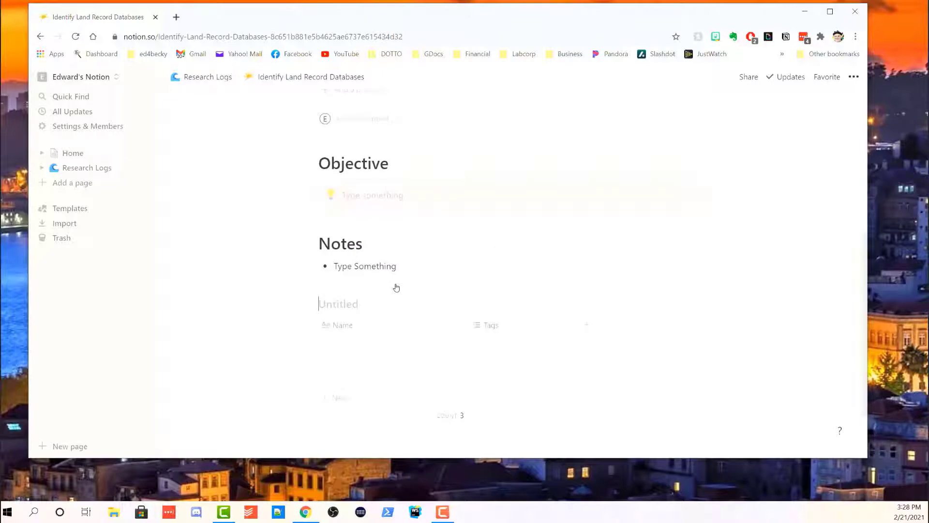
mouse_move(345, 303)
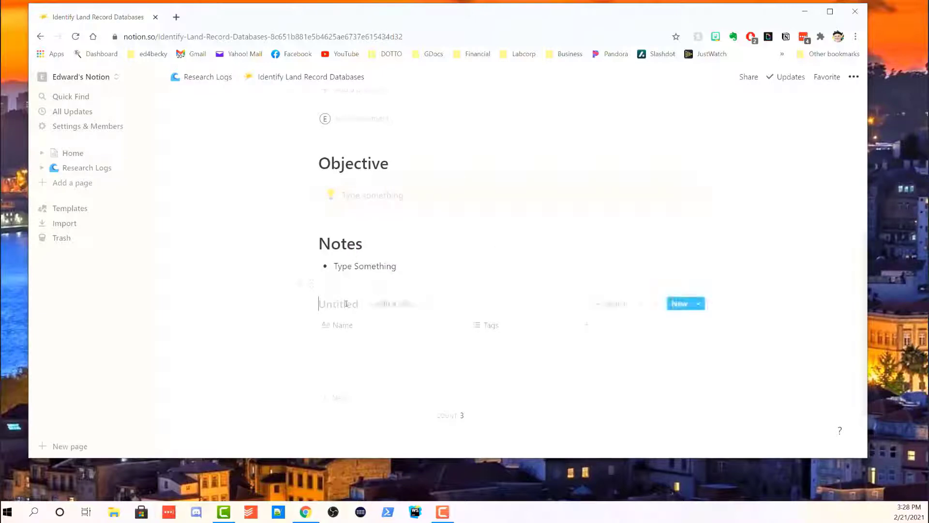
text(Tasks)
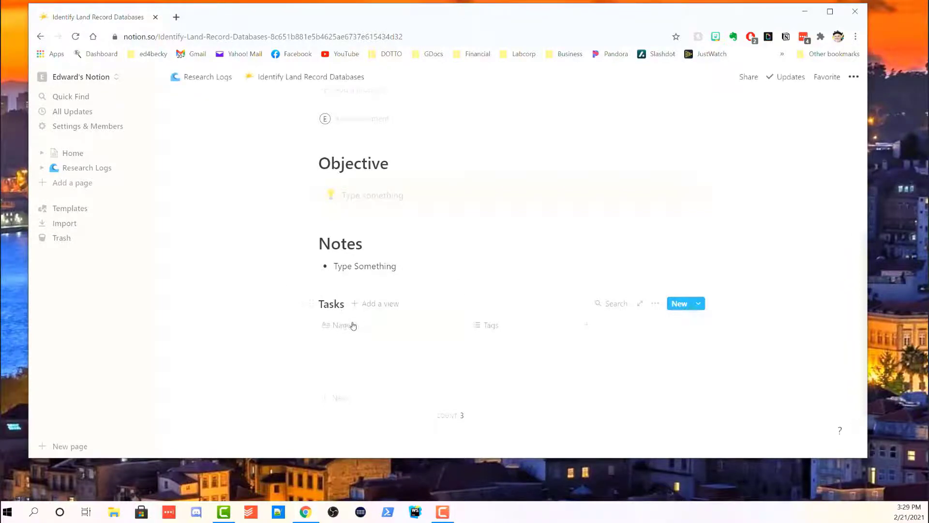
Rename the Name column to 'Task Title' and the Tags column to 'Status'.
click(353, 325)
text(T)
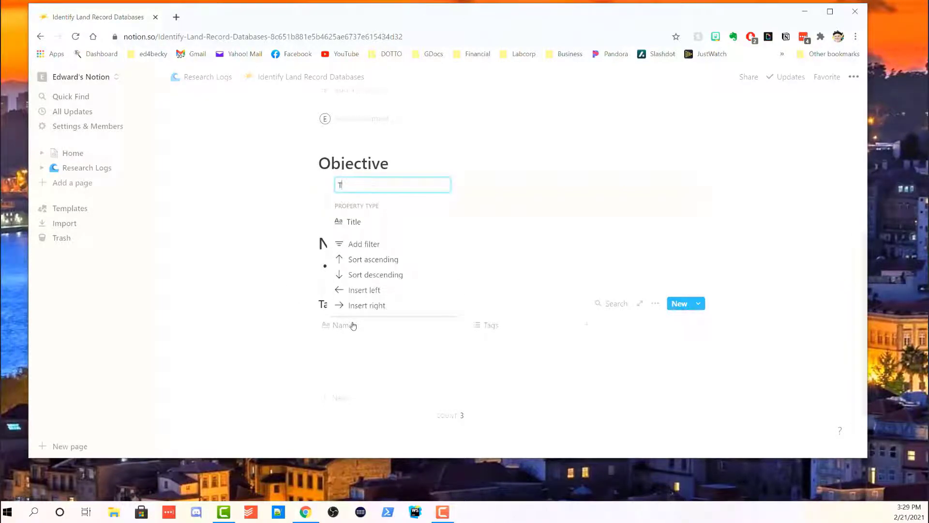
text(ask Title)
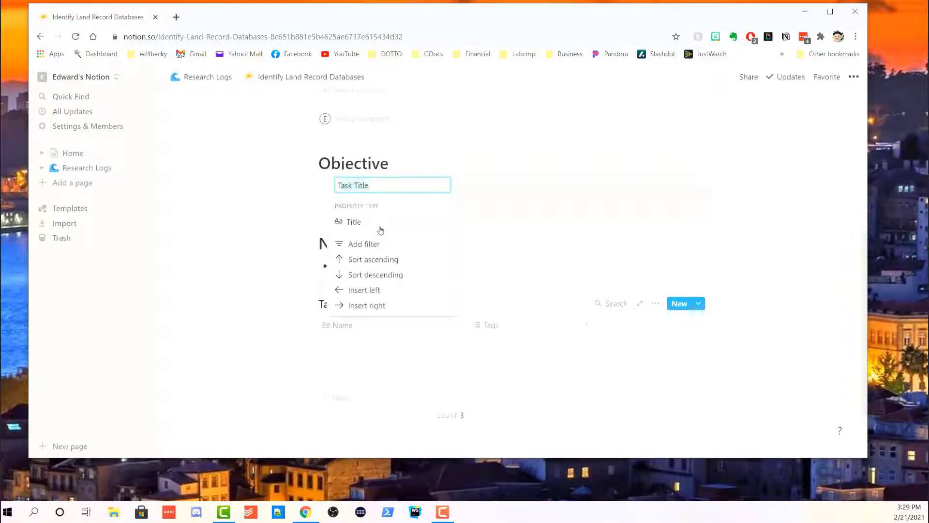
click(526, 434)
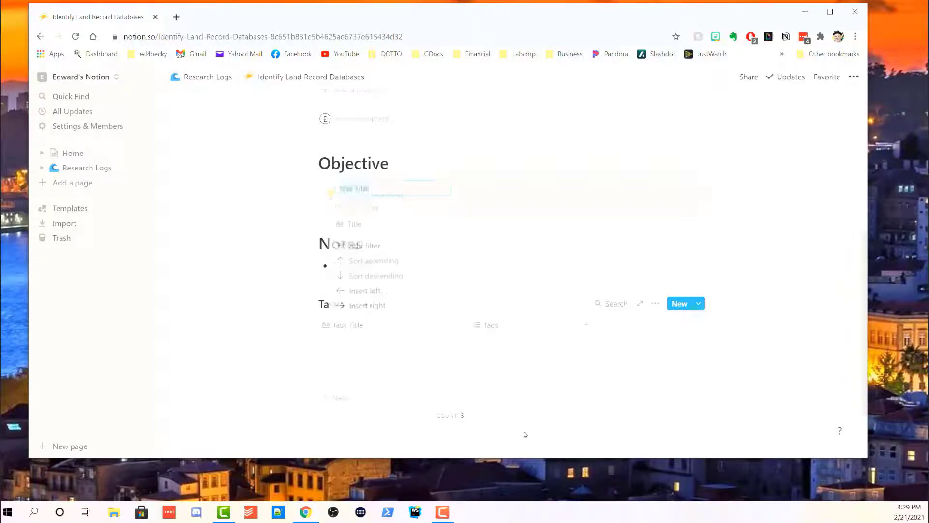
click(492, 330)
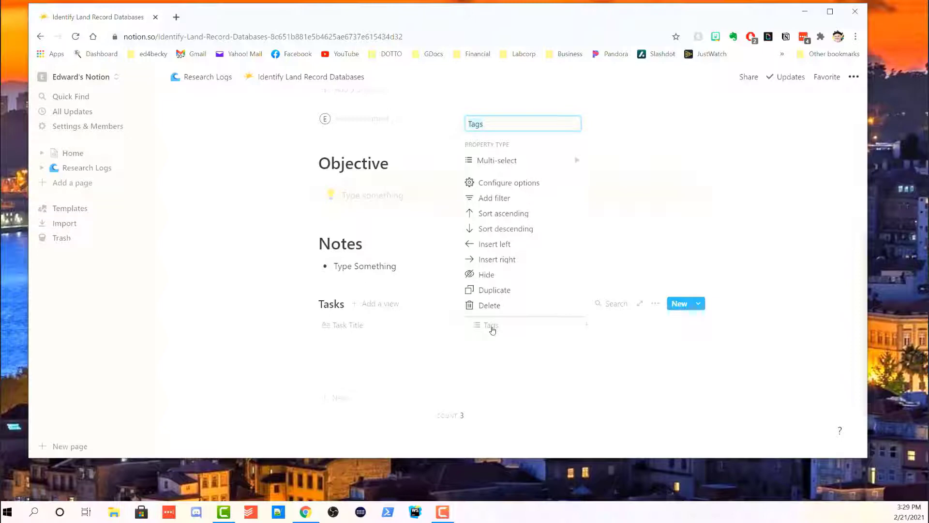
text(Status)
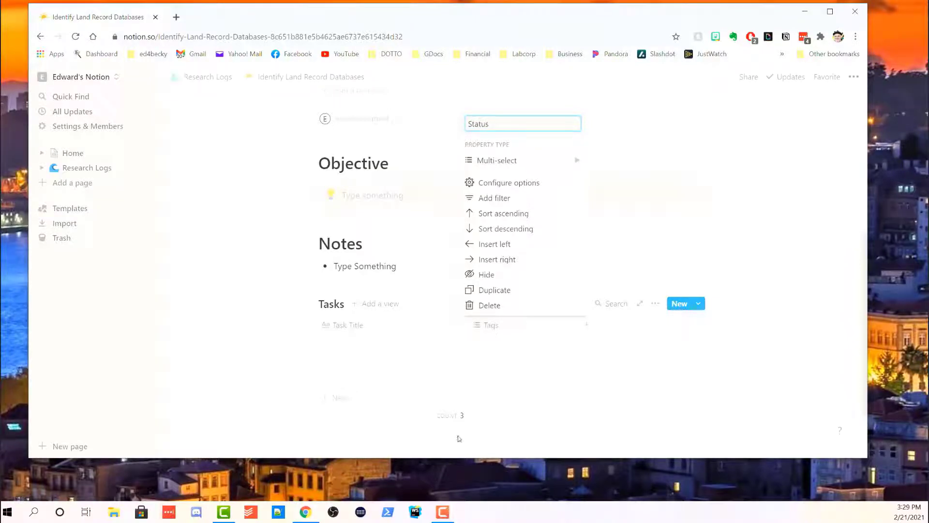
key(Return)
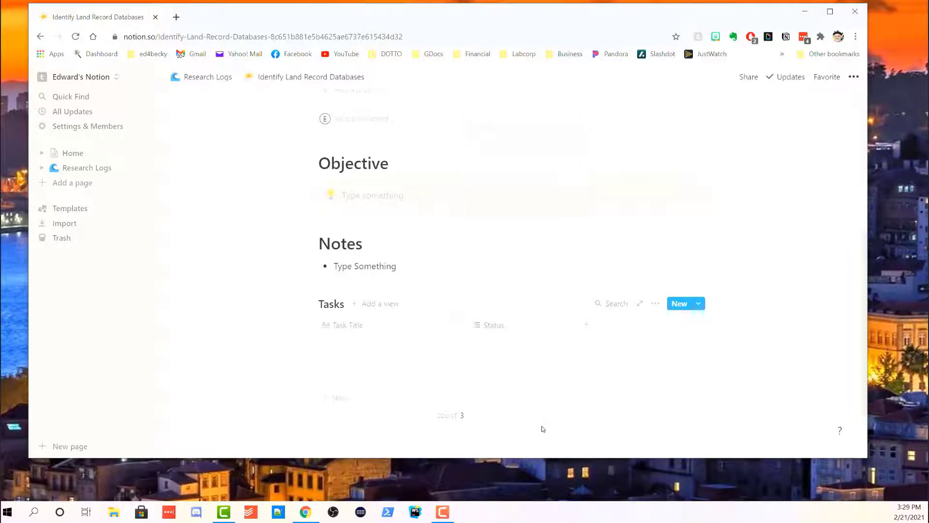
Add a 'Priority' column and start a new column named 'Date'.
click(586, 324)
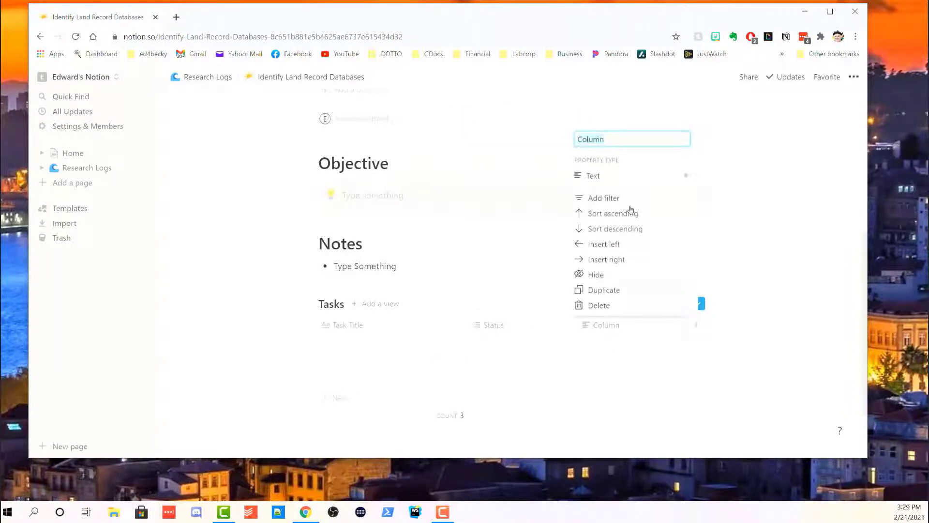
mouse_move(634, 186)
text(Prority)
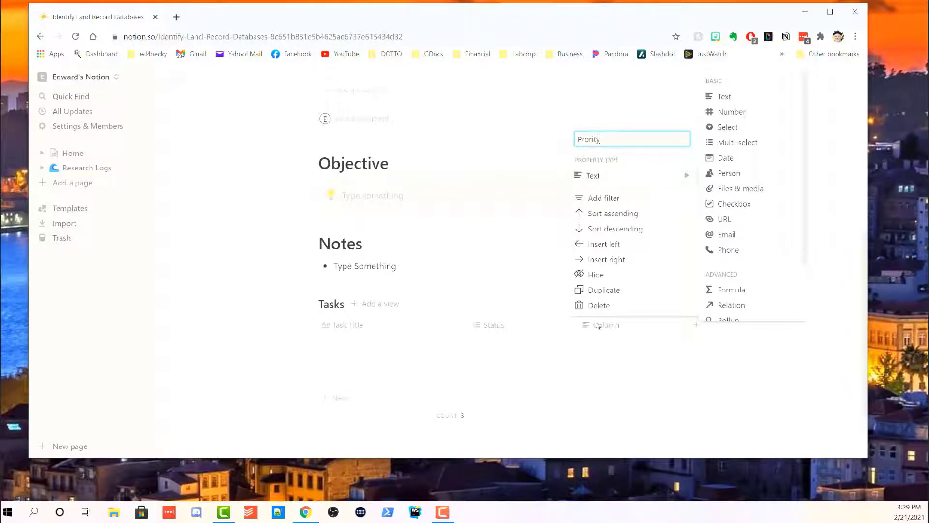
click(590, 139)
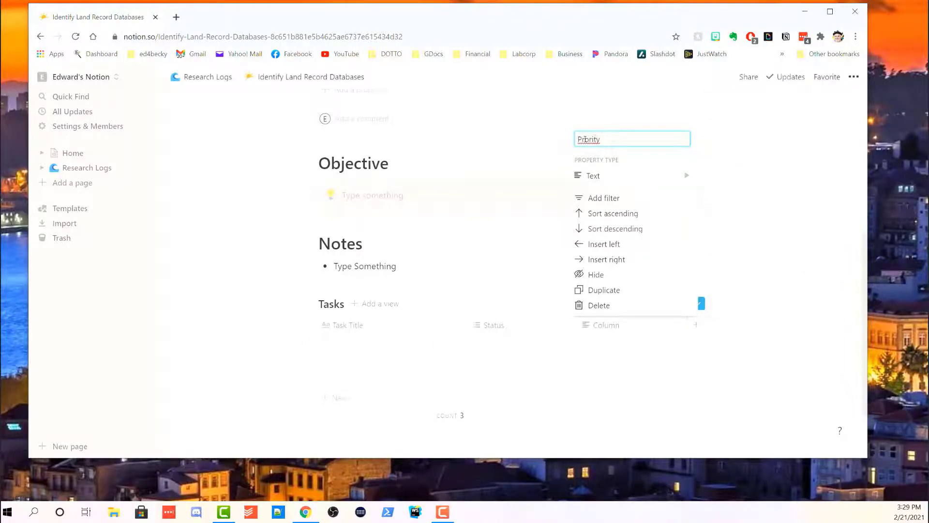
text(i)
click(662, 398)
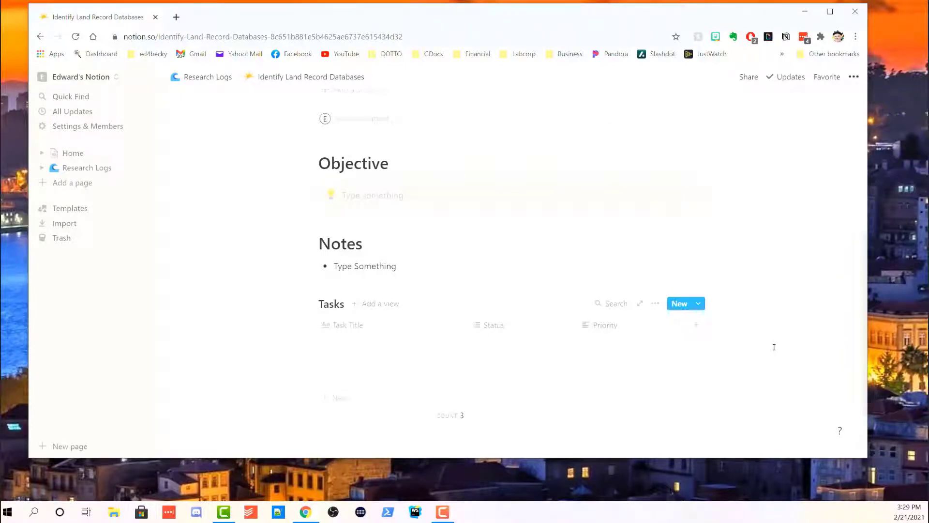
click(697, 326)
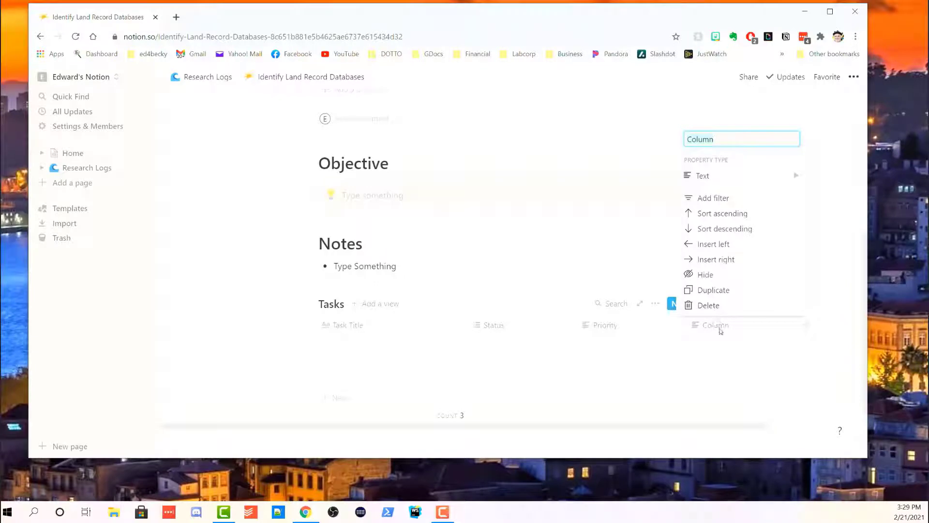
text(Da)
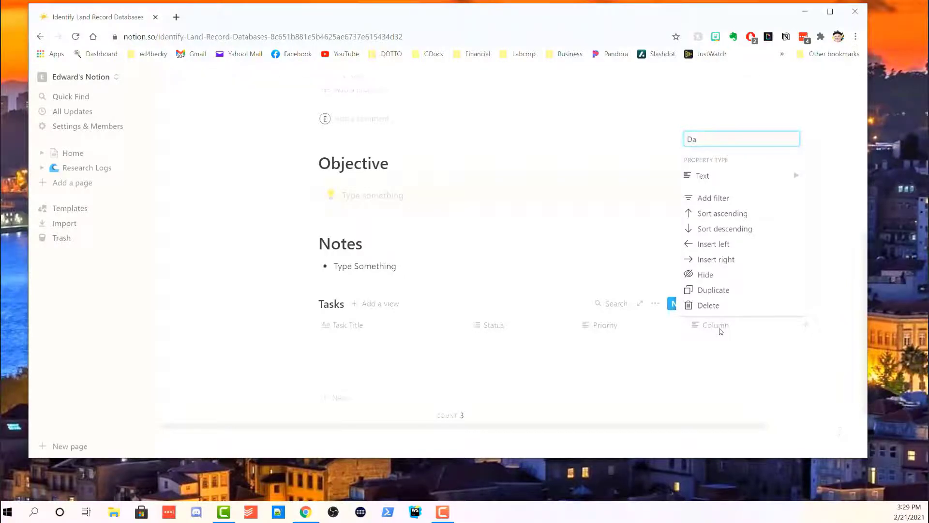
text(te)
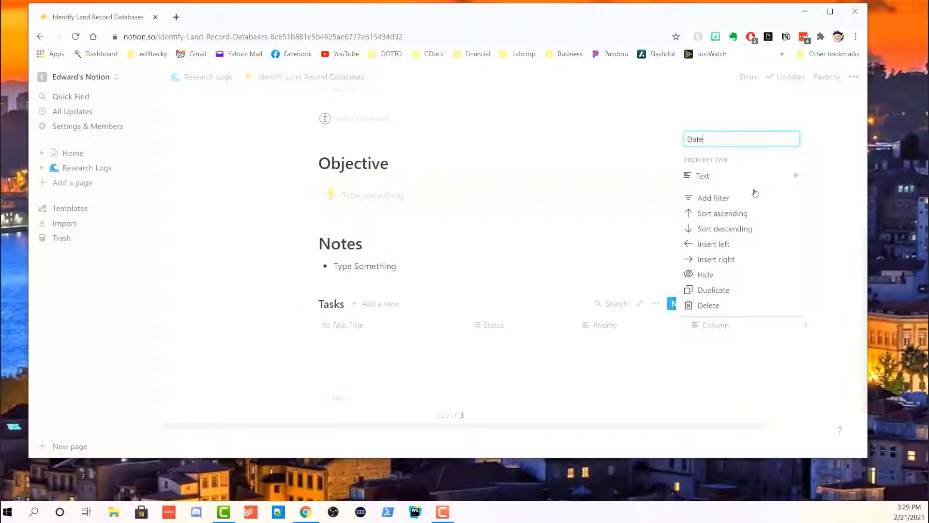
click(712, 183)
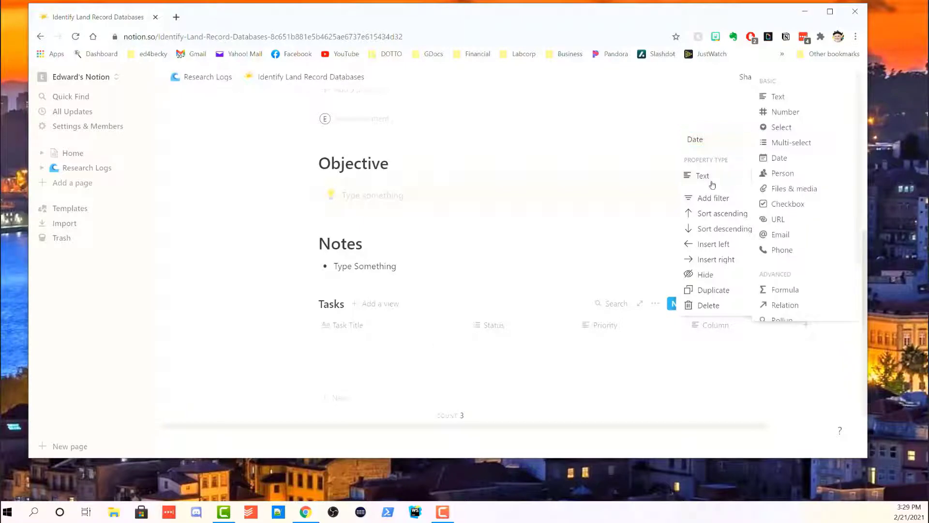
Set the Date column's property type to Date.
click(779, 164)
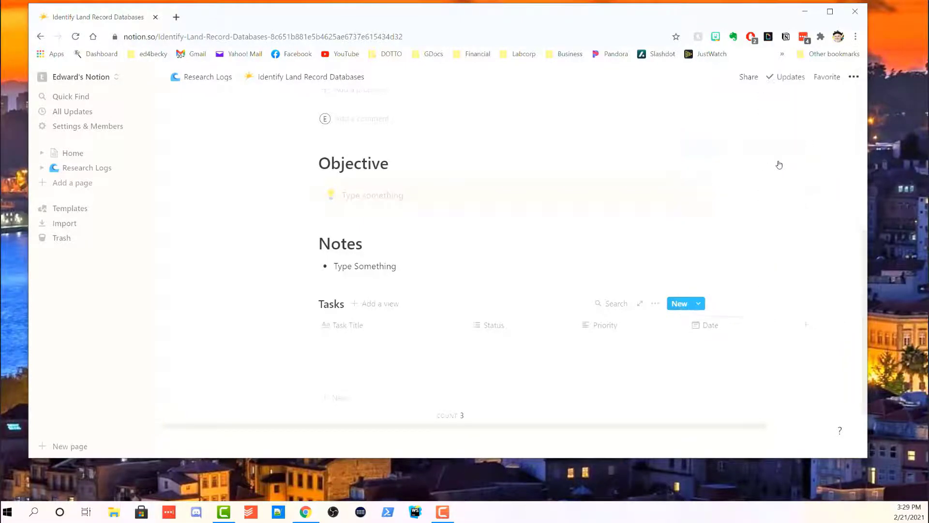
click(730, 349)
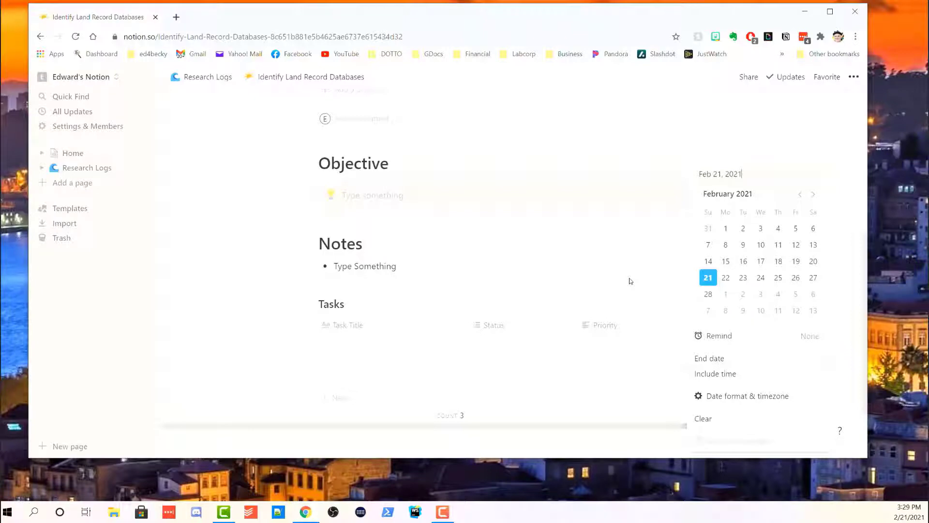
key(Escape)
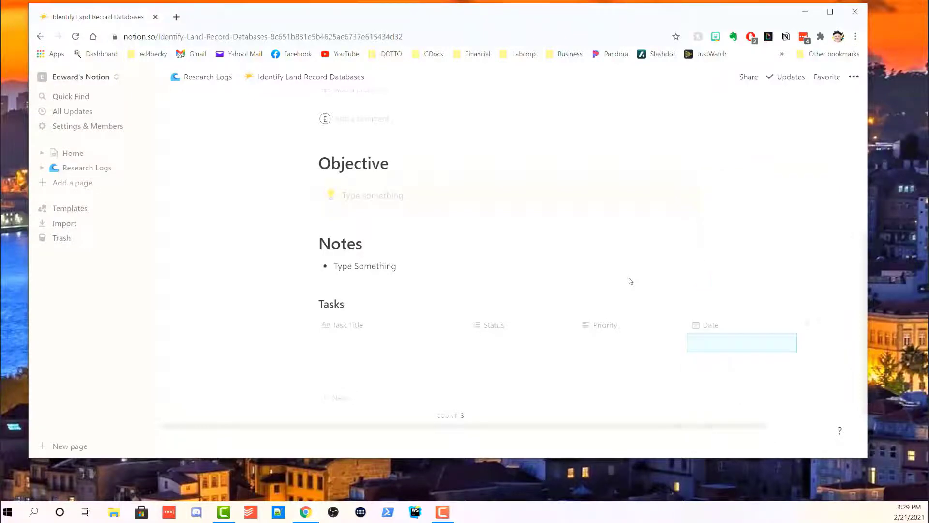
Add a 'Done' column with the Checkbox property type.
click(809, 328)
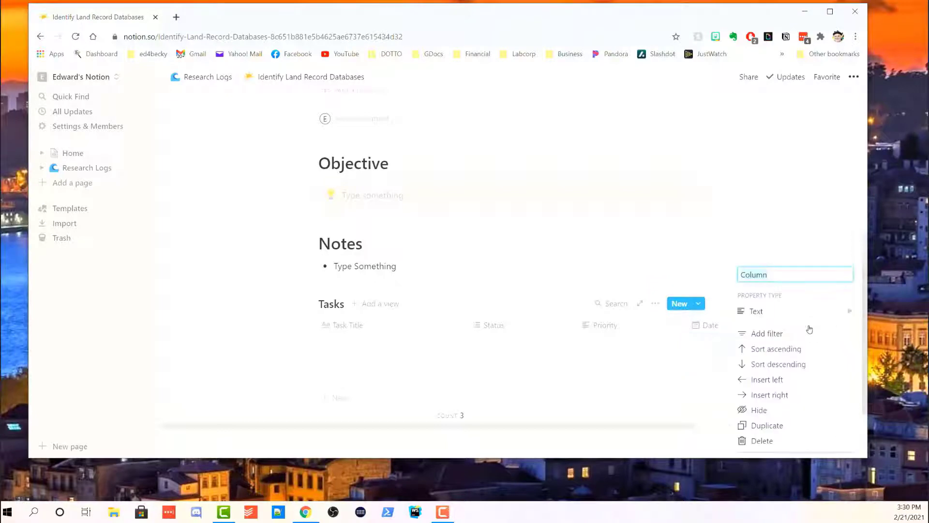
text(Done)
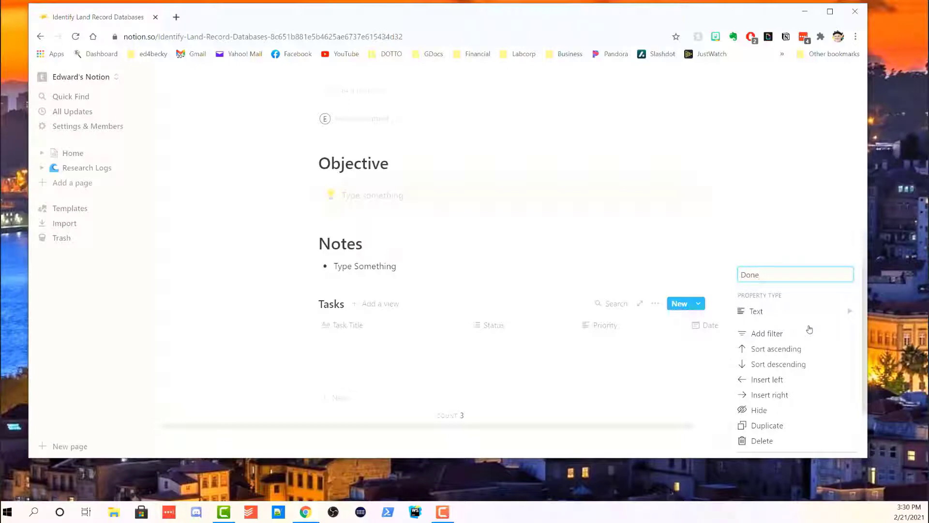
click(772, 313)
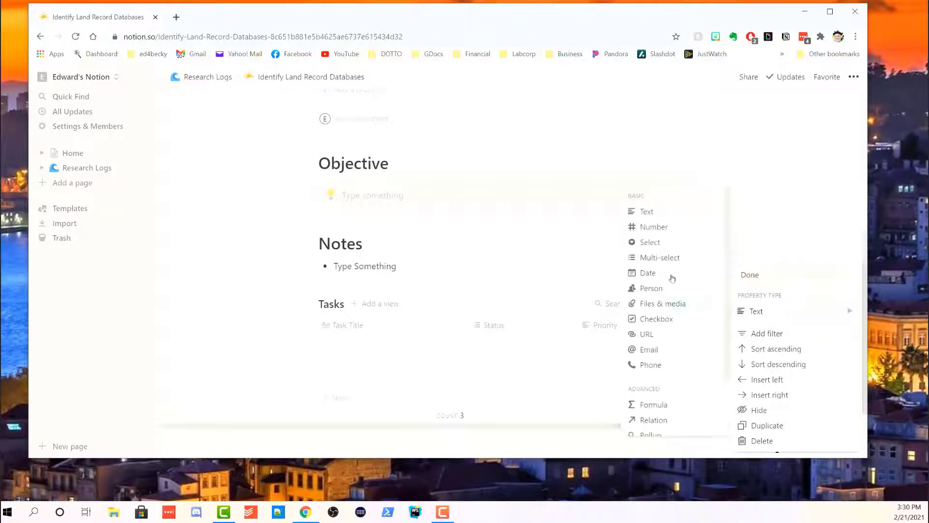
click(656, 323)
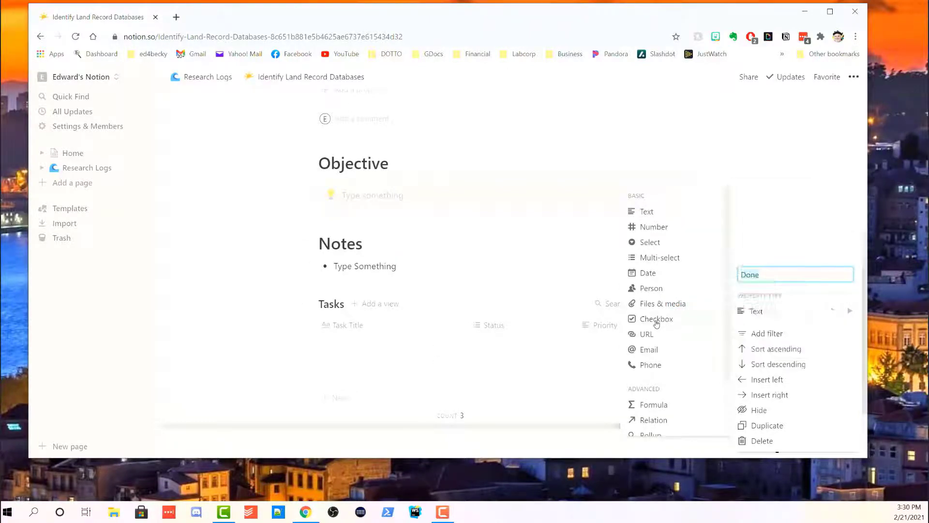
scroll(823, 271, down, 2)
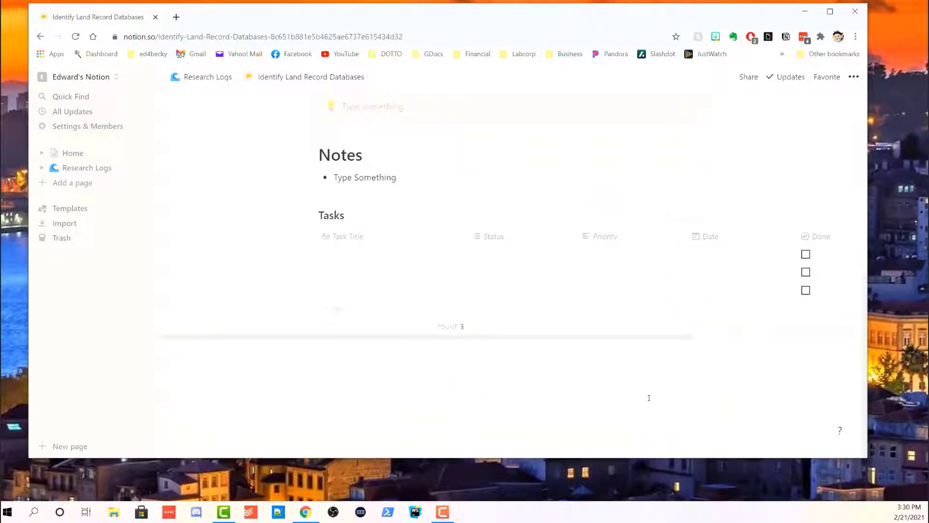
Switch both the Status and Priority columns to the Select property type.
click(522, 242)
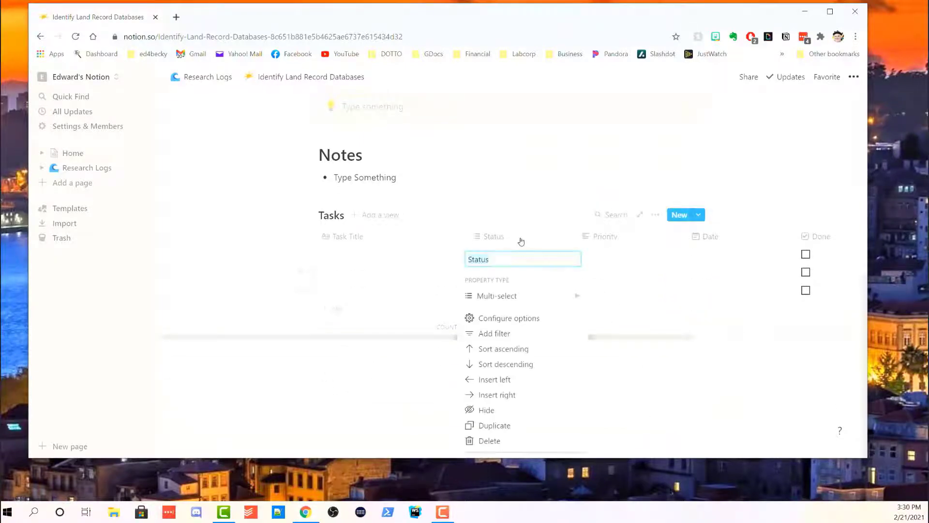
mouse_move(570, 298)
click(628, 228)
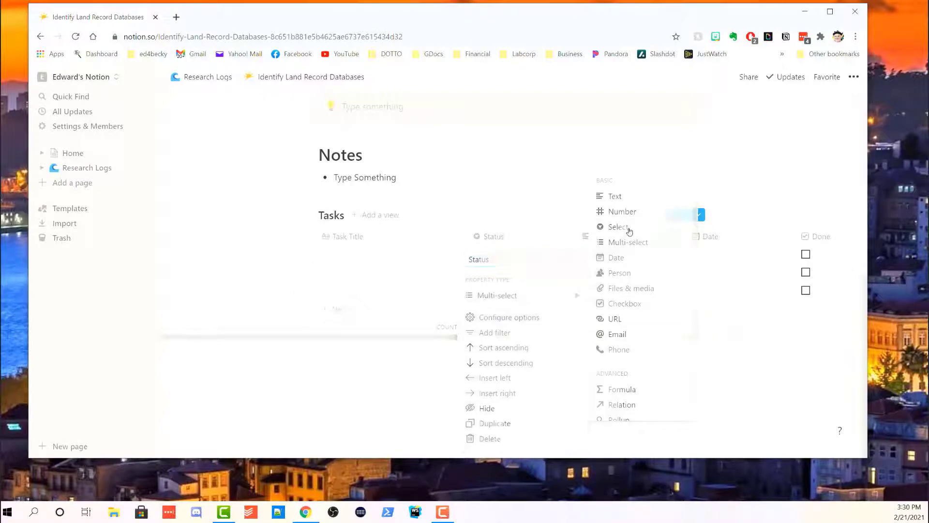
click(620, 241)
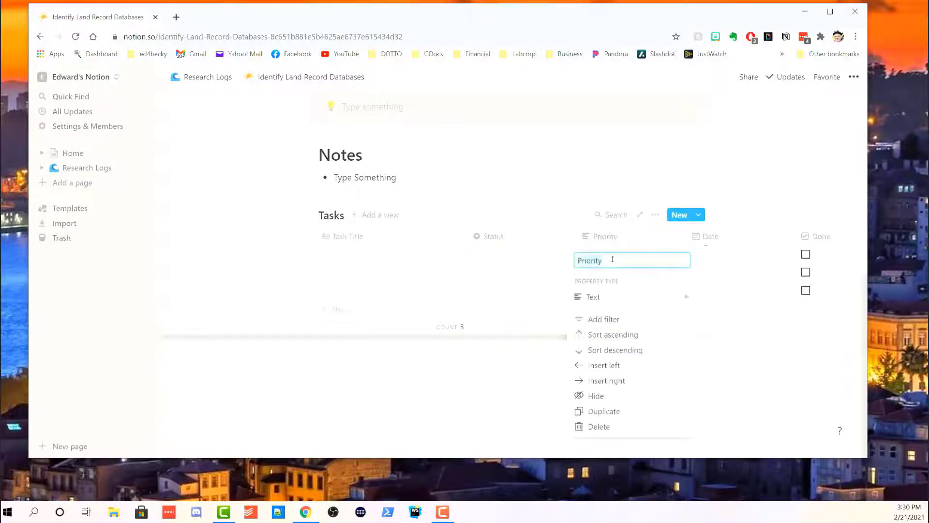
mouse_move(618, 297)
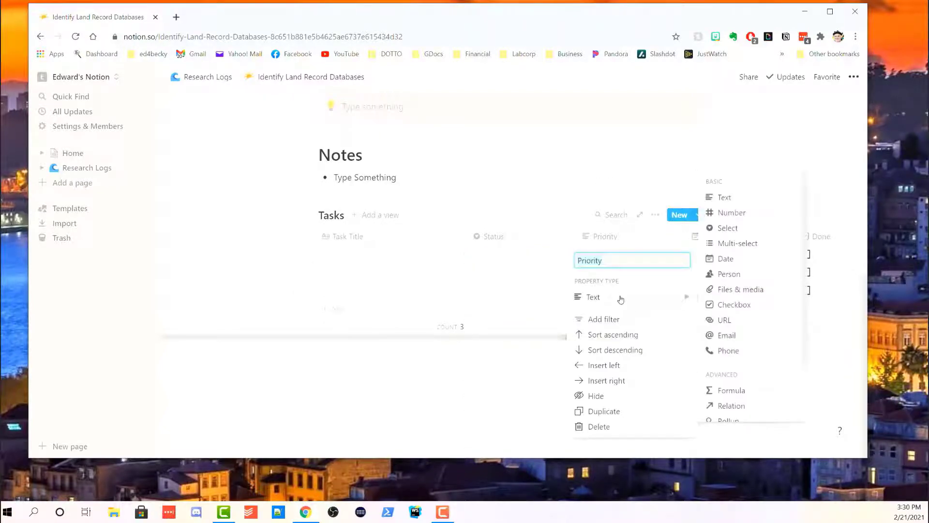
click(735, 232)
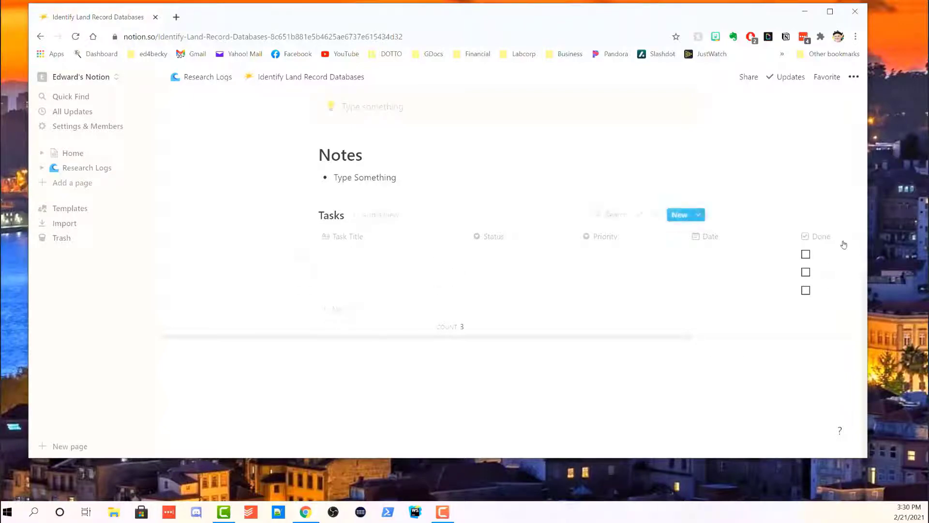
Move the Done checkbox column ahead of Task Title at the table's far left and narrow it.
scroll(796, 235, right, 5)
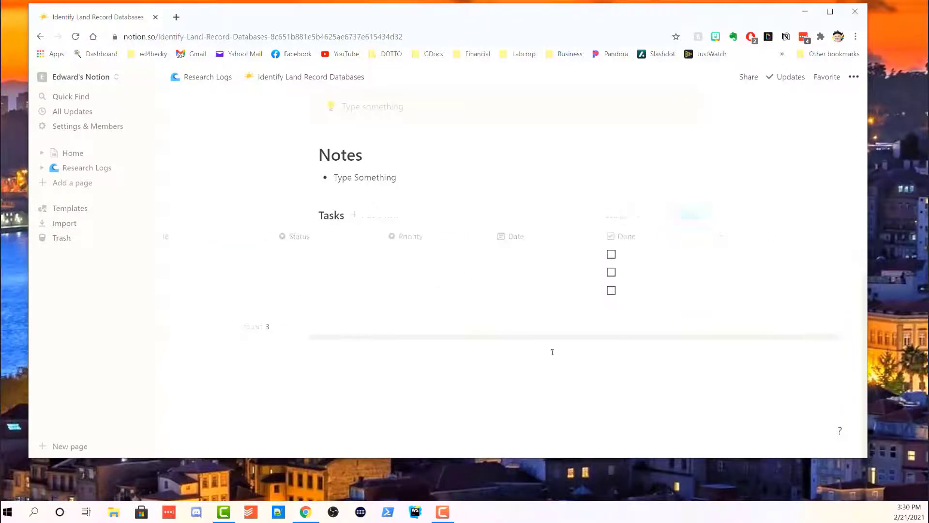
drag(567, 336, 363, 307)
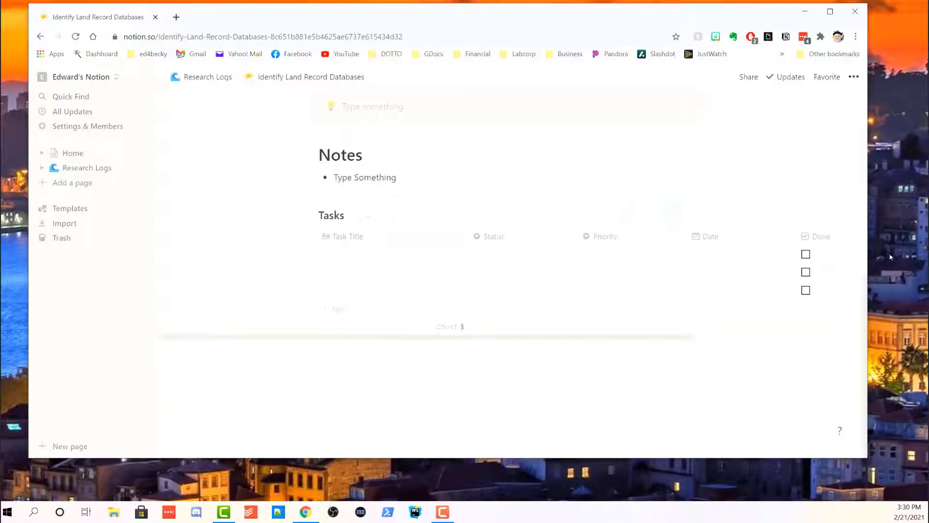
drag(829, 240, 320, 252)
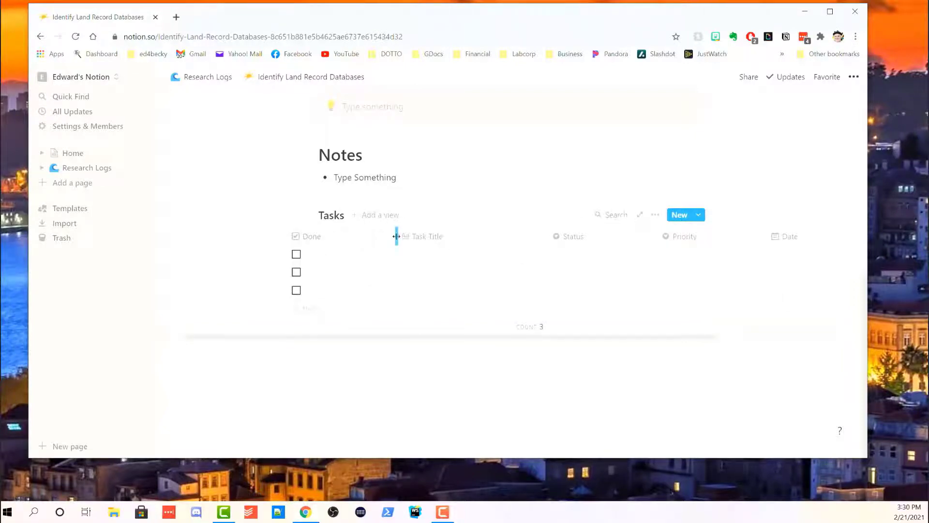
drag(396, 236, 328, 236)
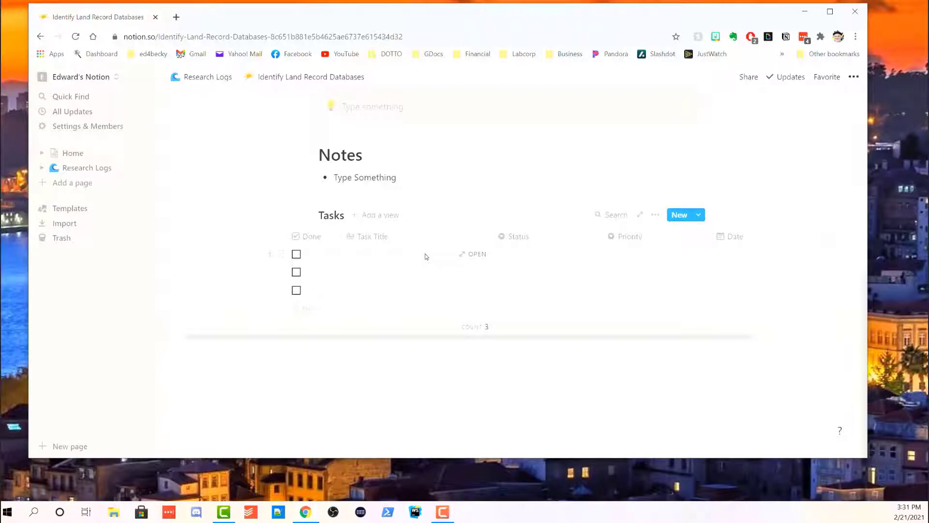
Open the first task row as a page and type the title 'Identify Land Records at Ancestry'.
click(473, 257)
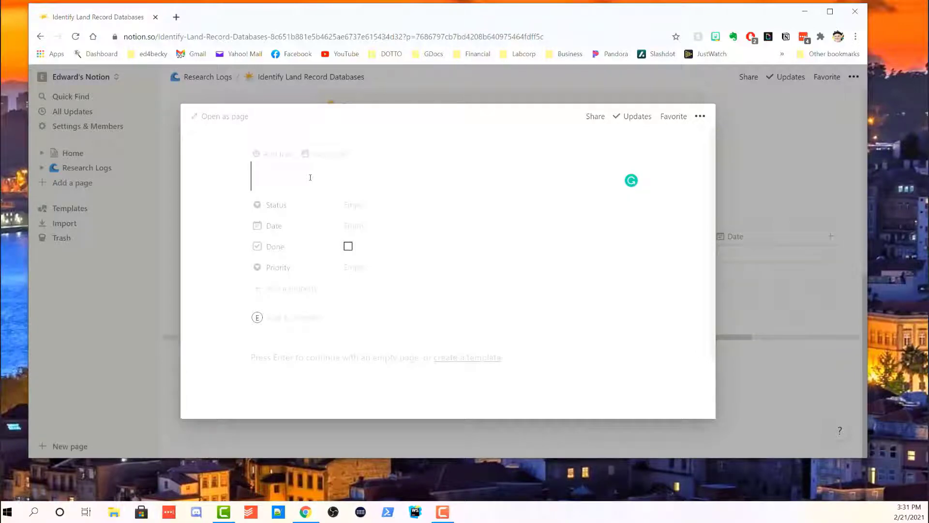
text(Identify)
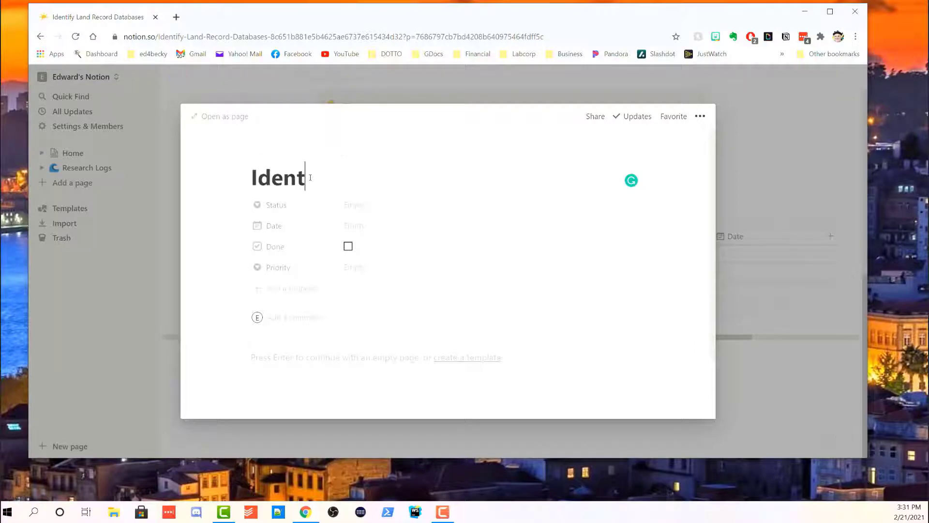
text(d Records in)
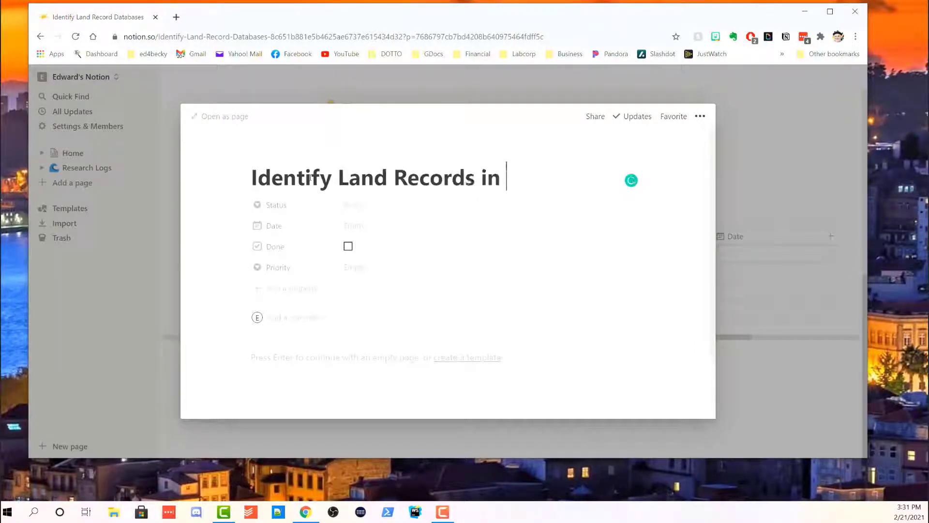
text( an)
key(BackSpace)
key(BackSpace)
key(BackSpace)
key(BackSpace)
key(BackSpace)
text(AT aNCESTRY)
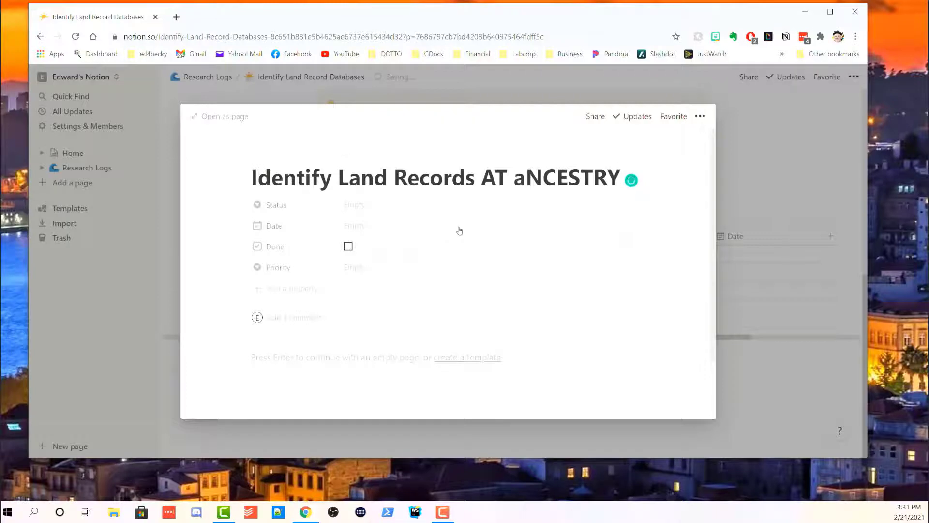
Correct the miscapitalised letters so the title ends 'at Ancestry'.
click(521, 180)
key(BackSpace)
text(a)
key(BackSpace)
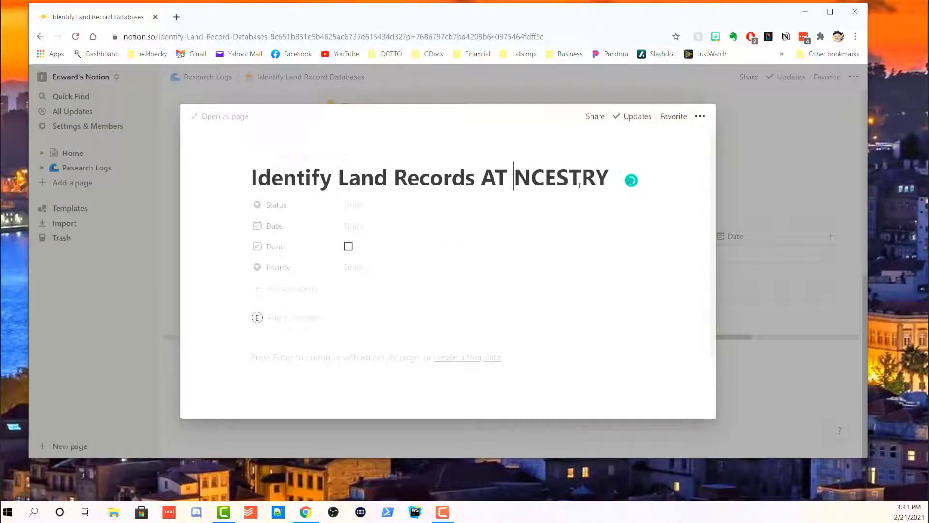
text(a)
key(BackSpace)
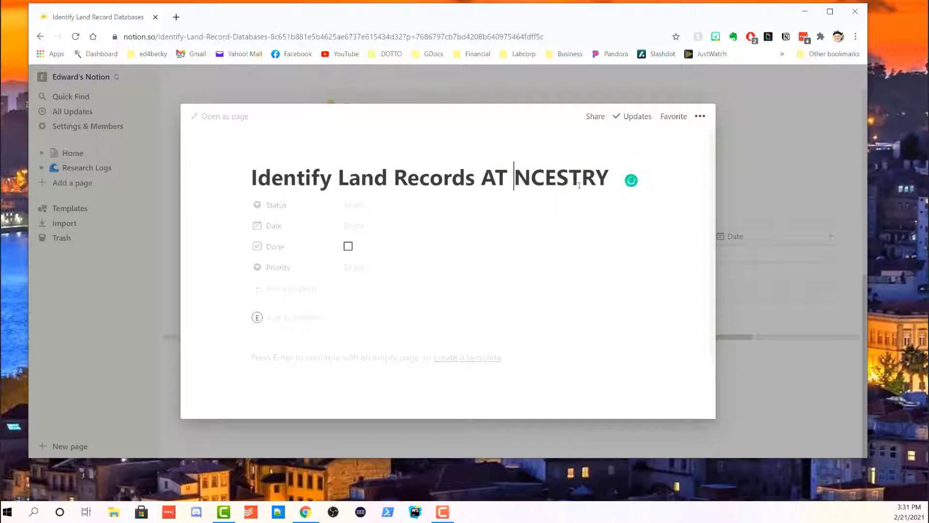
text(A)
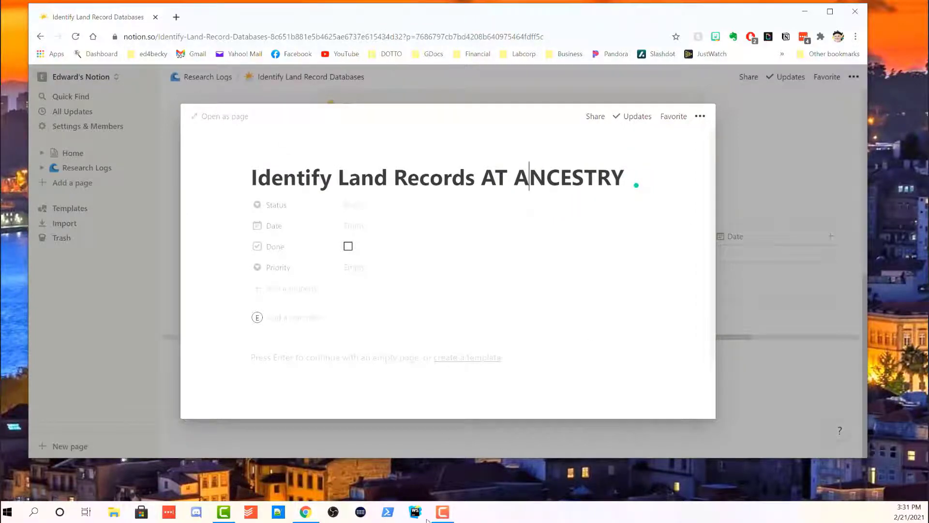
click(446, 517)
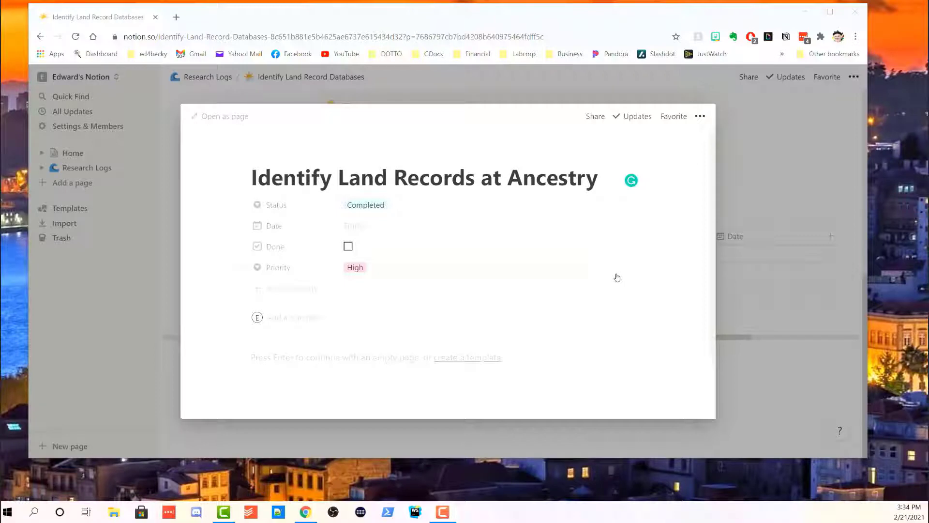
Add a large 'Objective' heading with a callout block beneath it.
scroll(612, 290, down, 3)
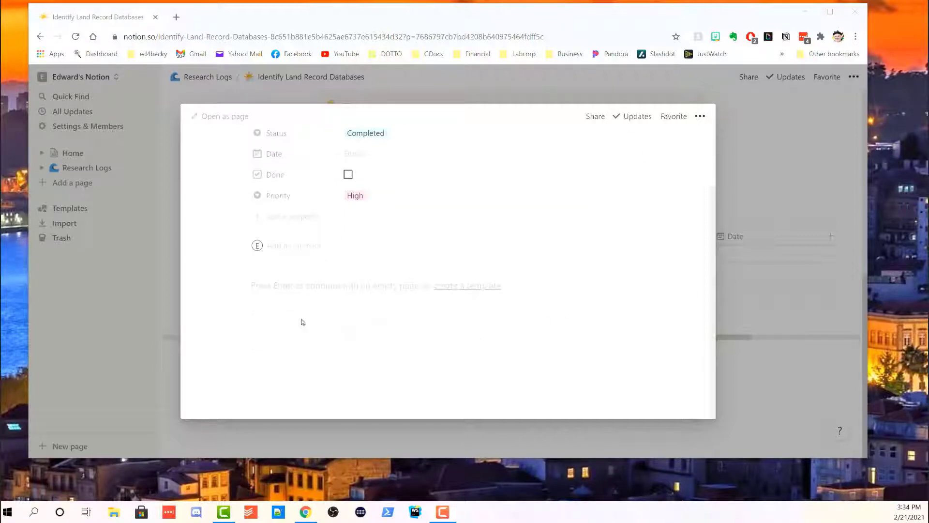
click(302, 282)
text(/)
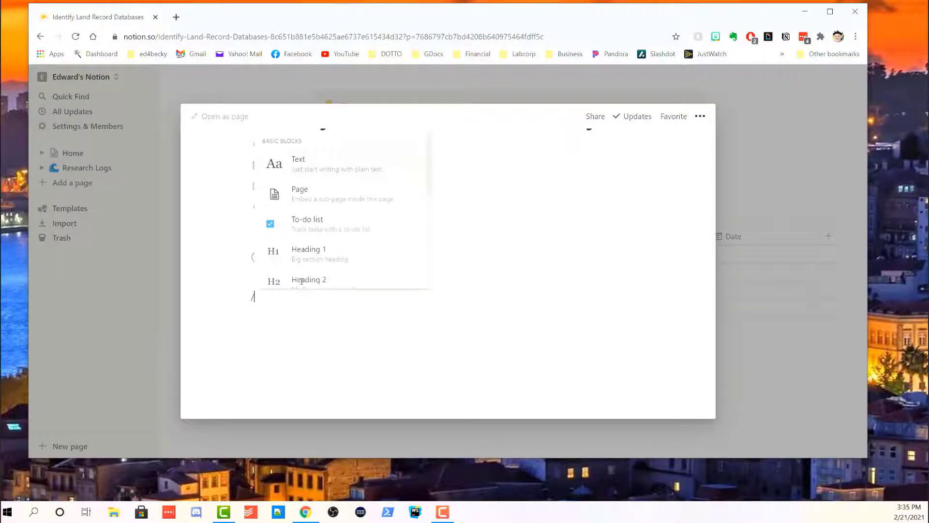
text(h1)
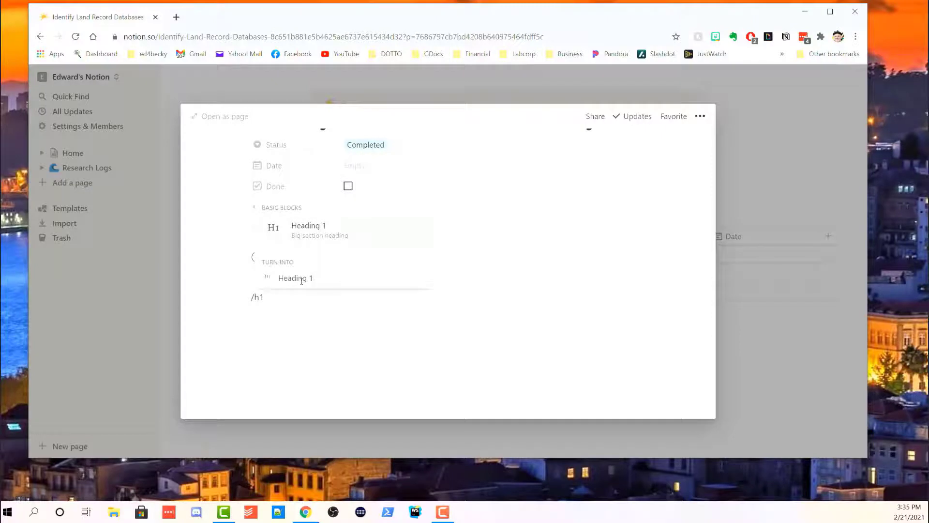
key(Return)
text(O)
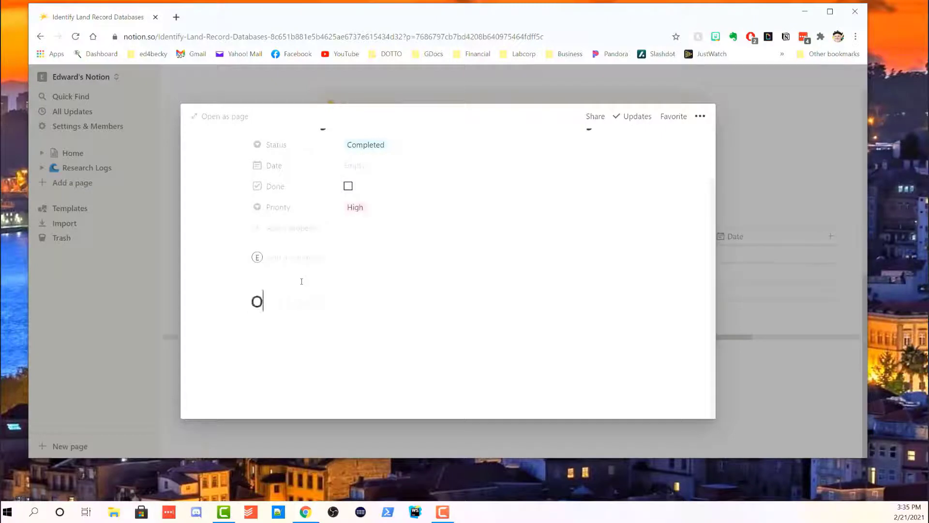
text(bjective/call)
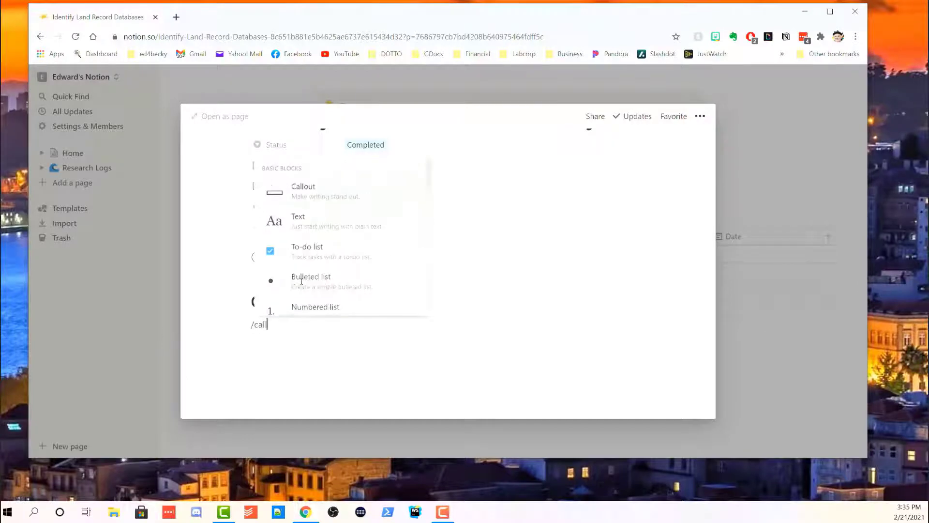
key(Return)
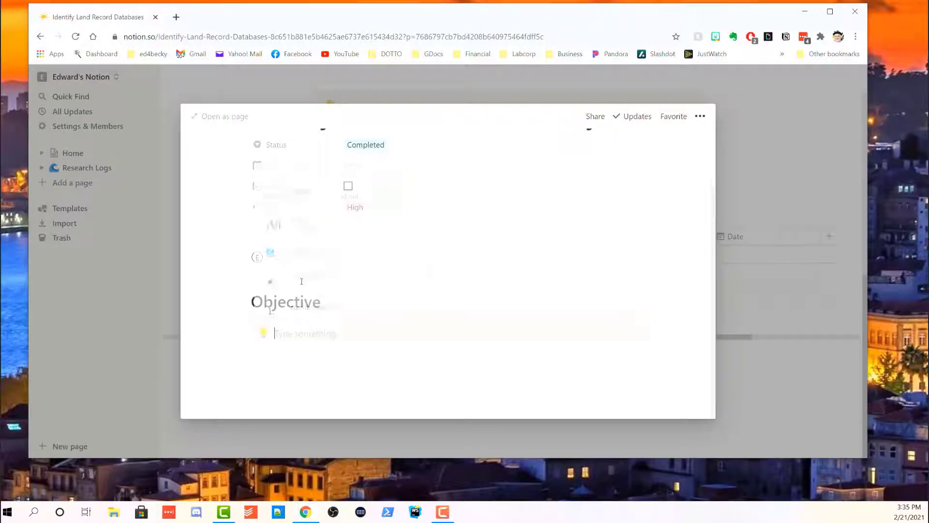
Give the Objective callout a purple background.
right_click(439, 335)
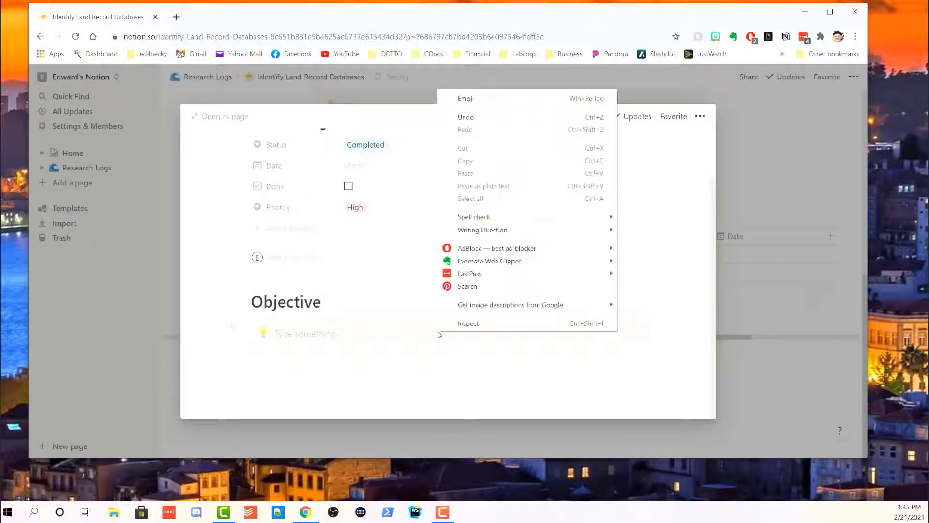
click(435, 386)
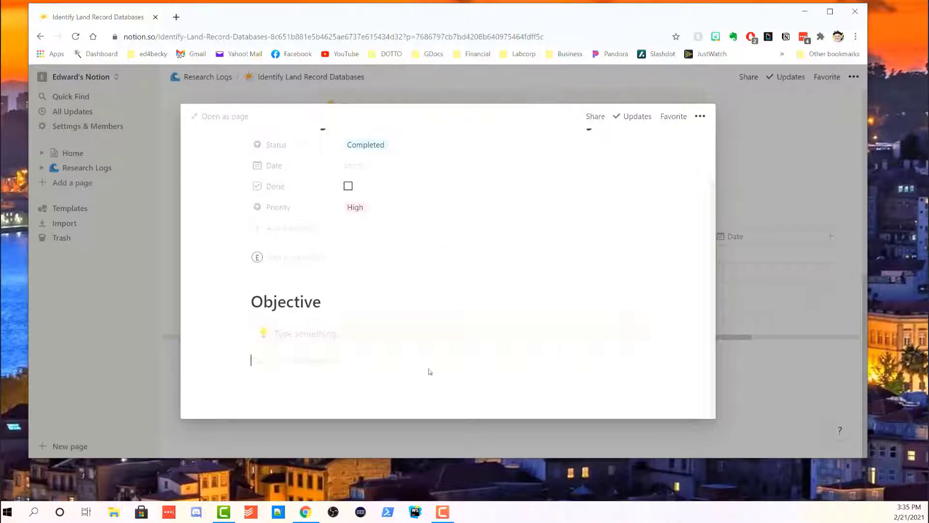
right_click(428, 330)
mouse_move(467, 289)
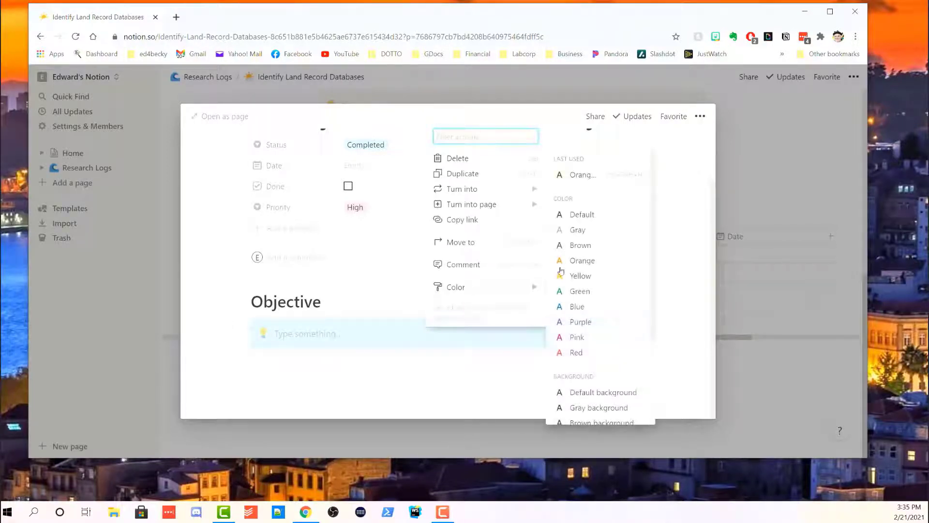
scroll(603, 313, down, 3)
click(606, 384)
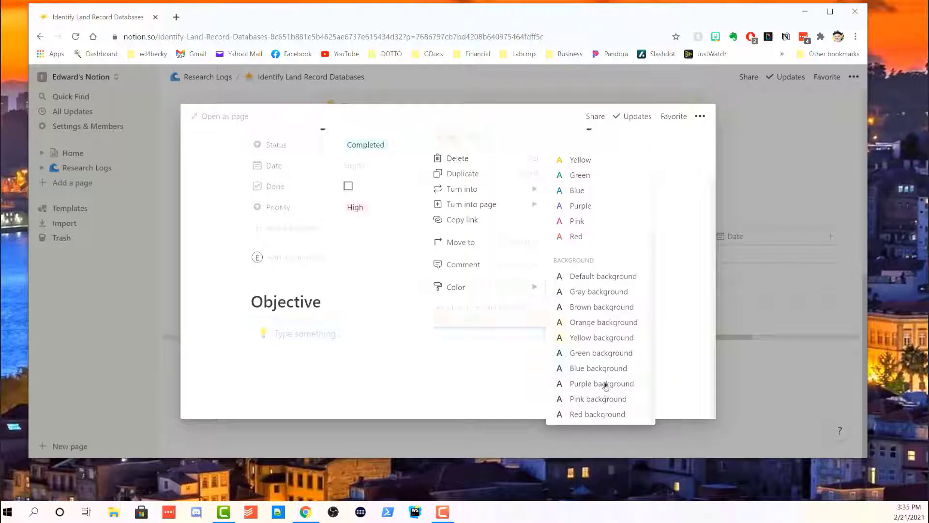
Add a large 'Findings' heading below the callout.
click(341, 372)
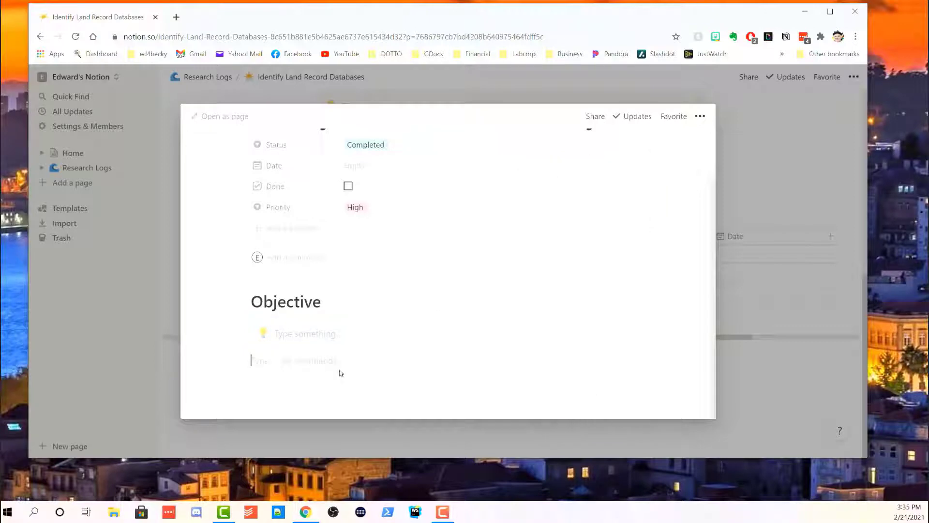
text(/)
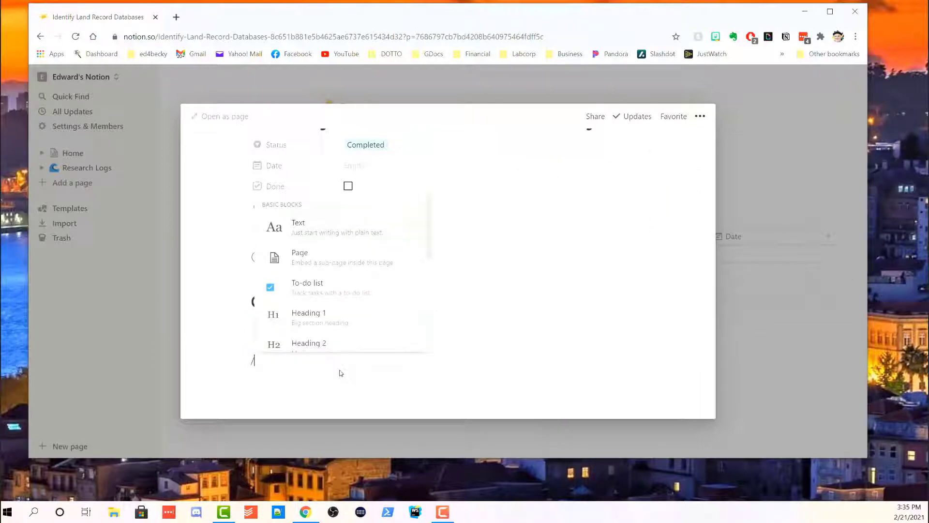
text(Find)
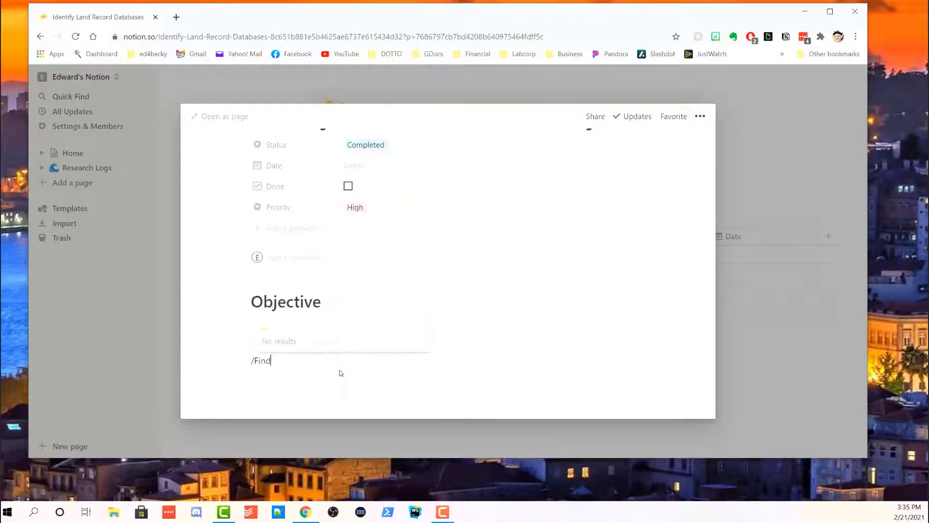
text(ings)
drag(289, 362, 242, 364)
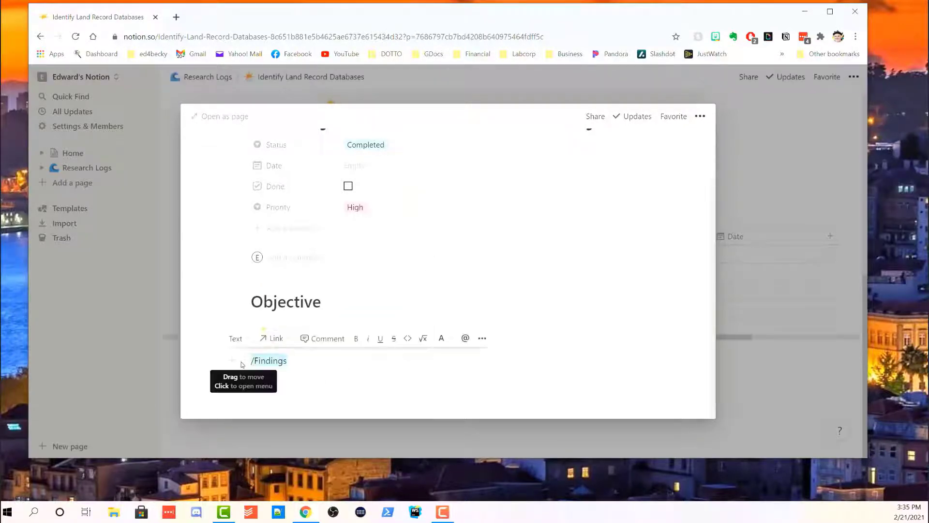
text(/h1)
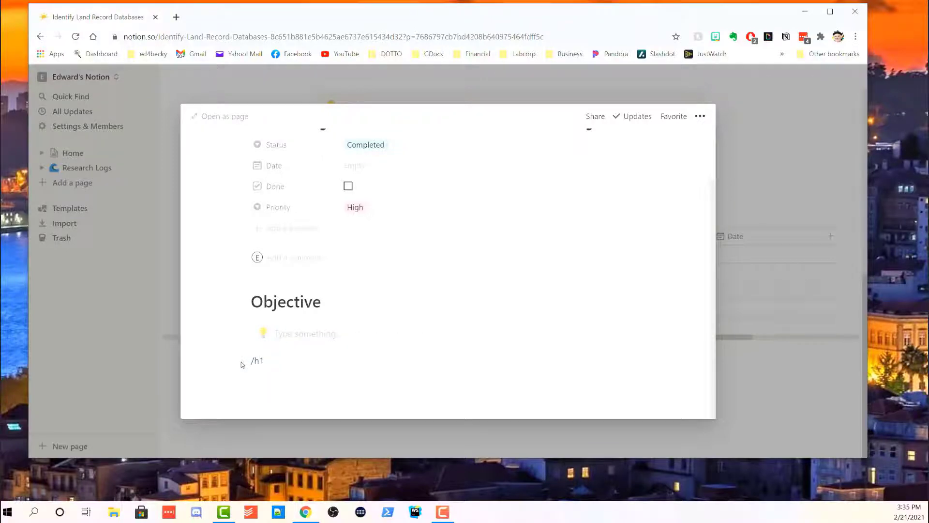
key(BackSpace)
key(BackSpace)
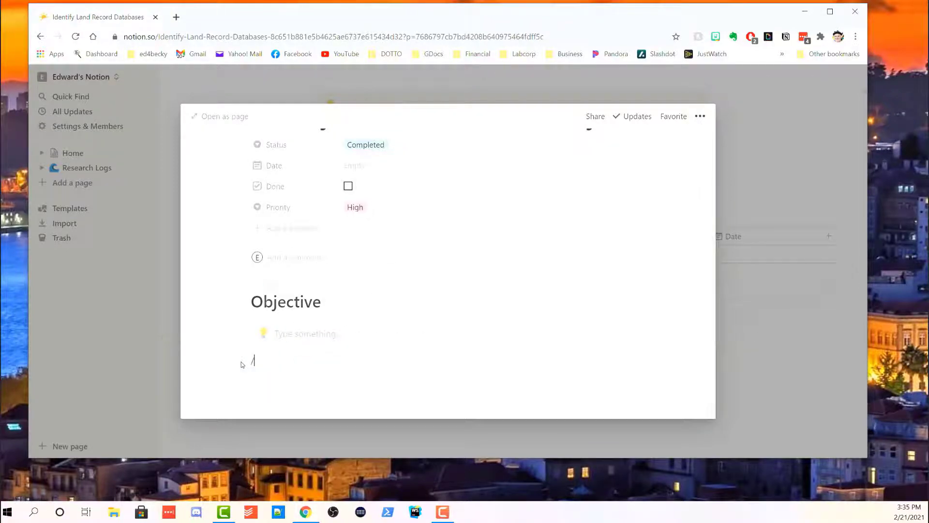
text(h1)
key(Return)
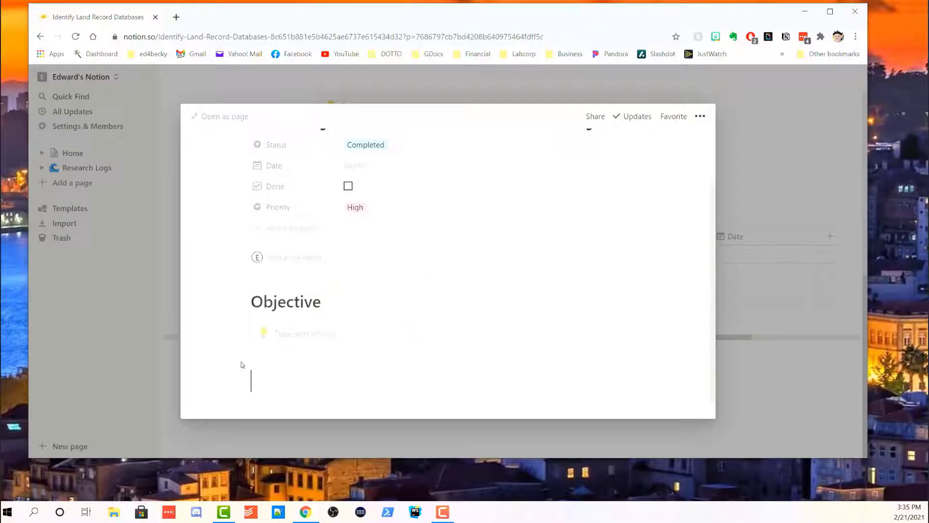
text(Findings)
key(Return)
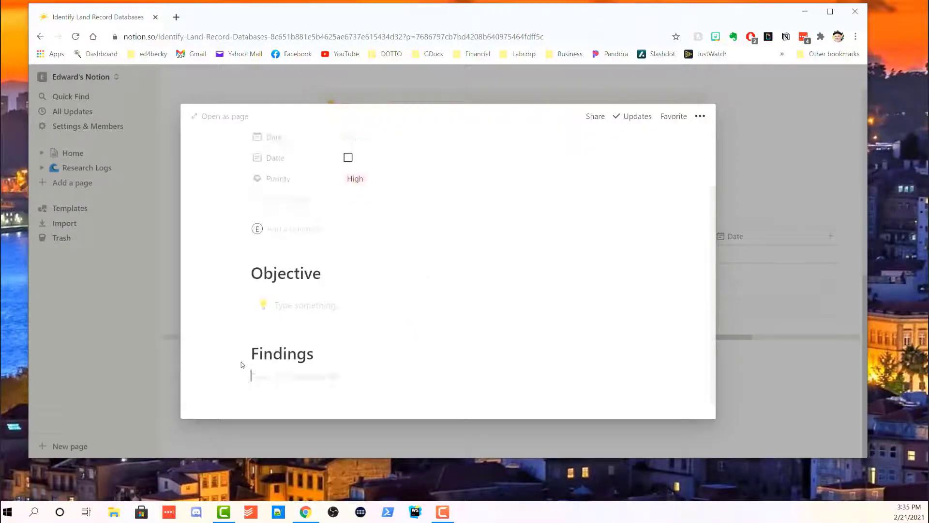
Add a bulleted item 'Type somethings' under Findings.
text(/)
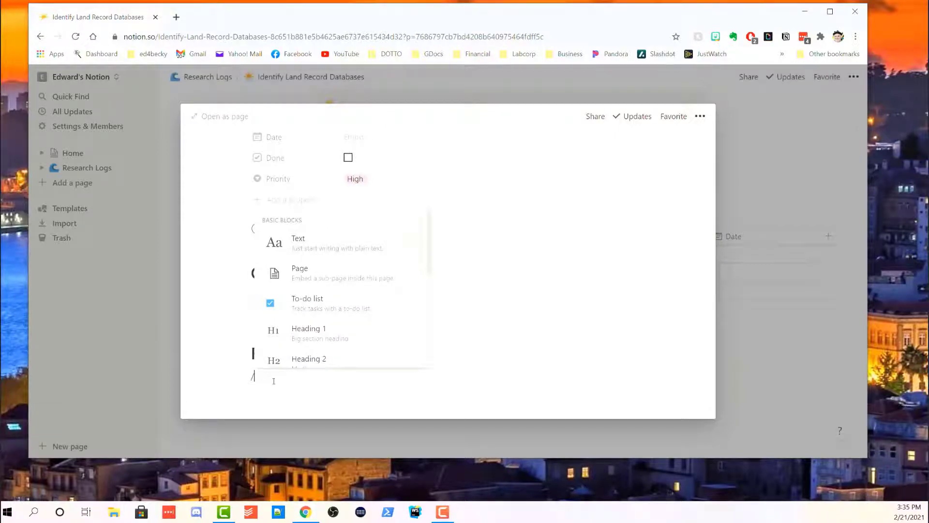
text(bull)
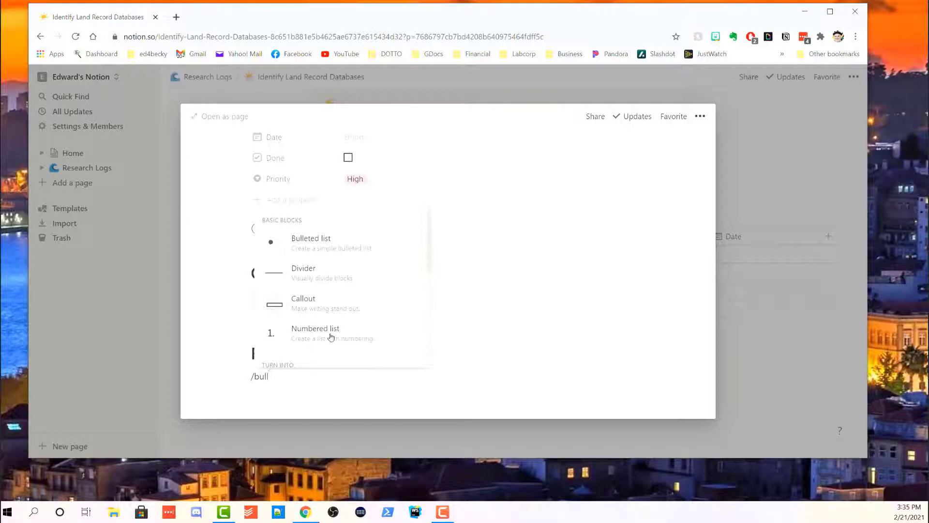
click(302, 245)
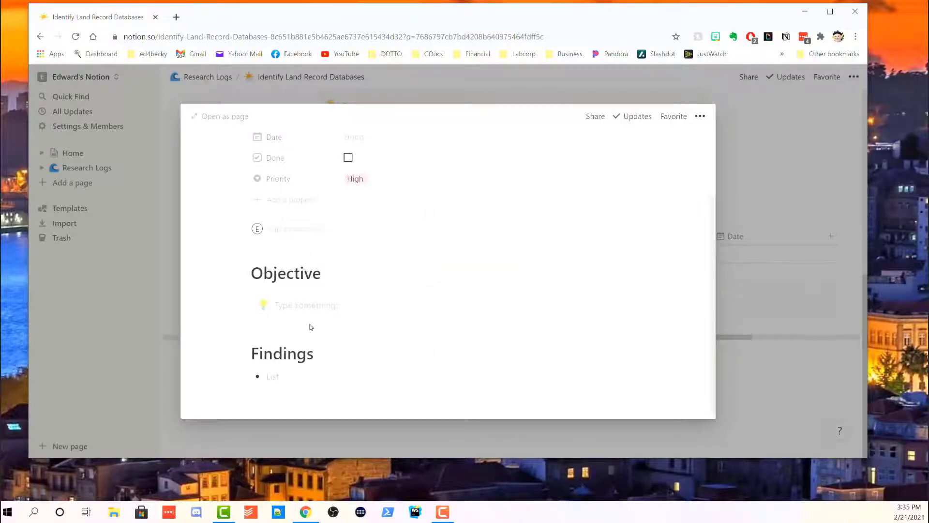
text(Type somet)
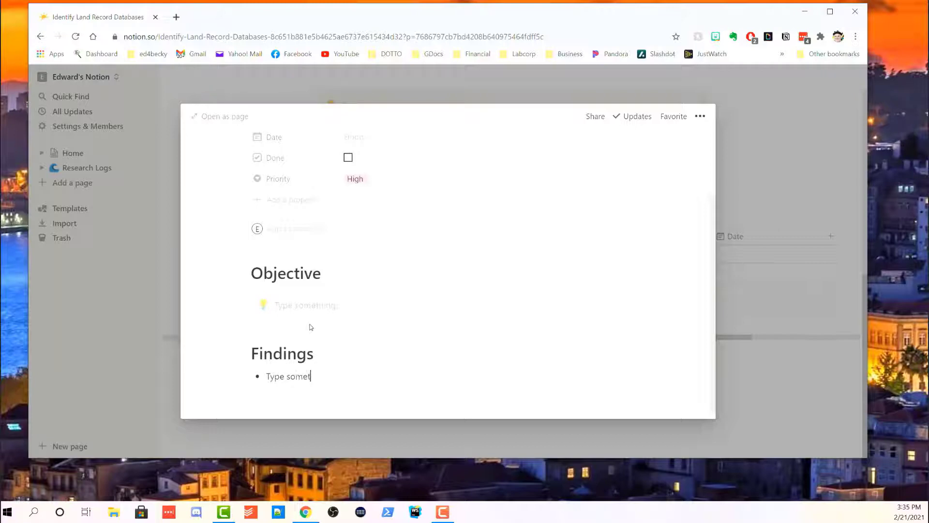
text(hings)
key(Return)
key(Return)
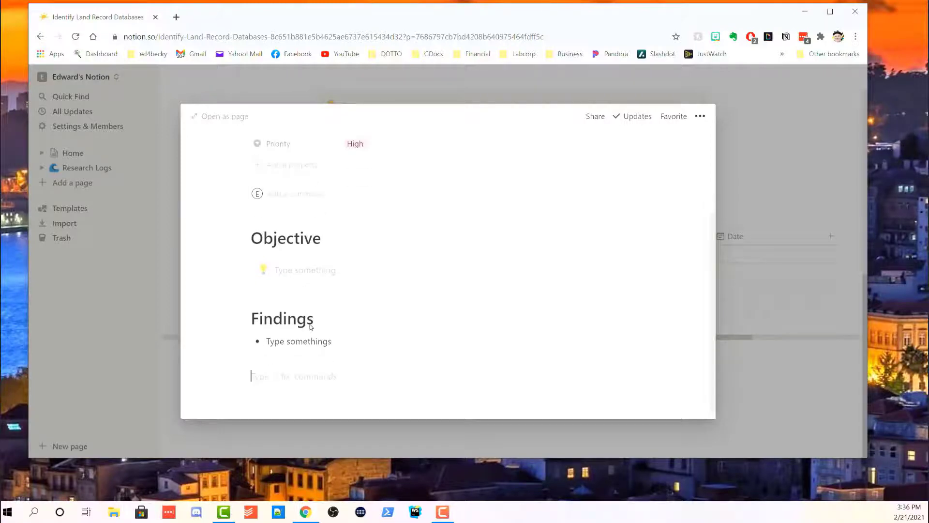
scroll(417, 305, up, 3)
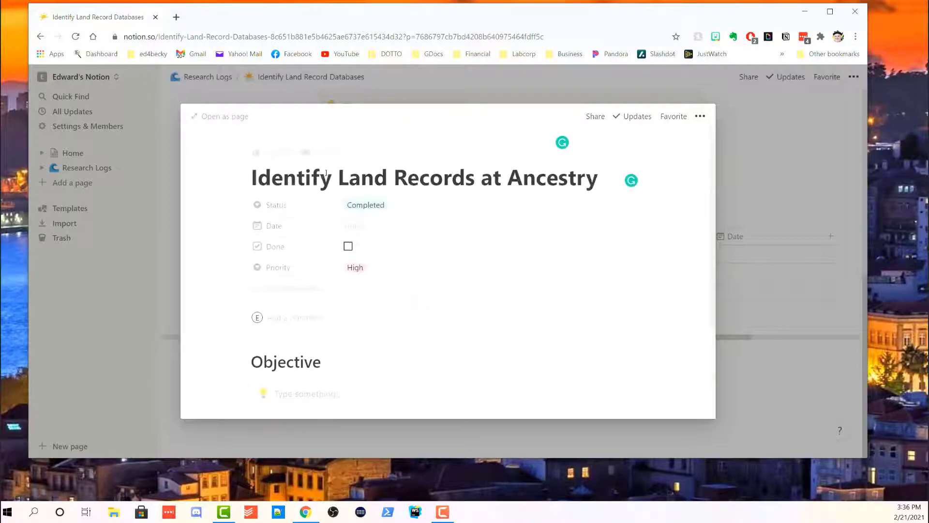
Give the task page an emoji icon and a purple-pink gradient cover, then close the preview.
click(284, 153)
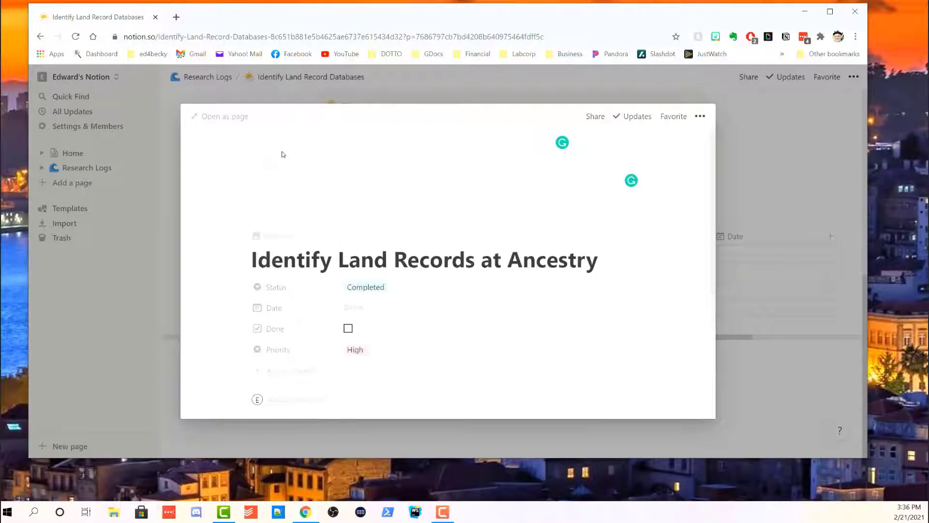
click(296, 242)
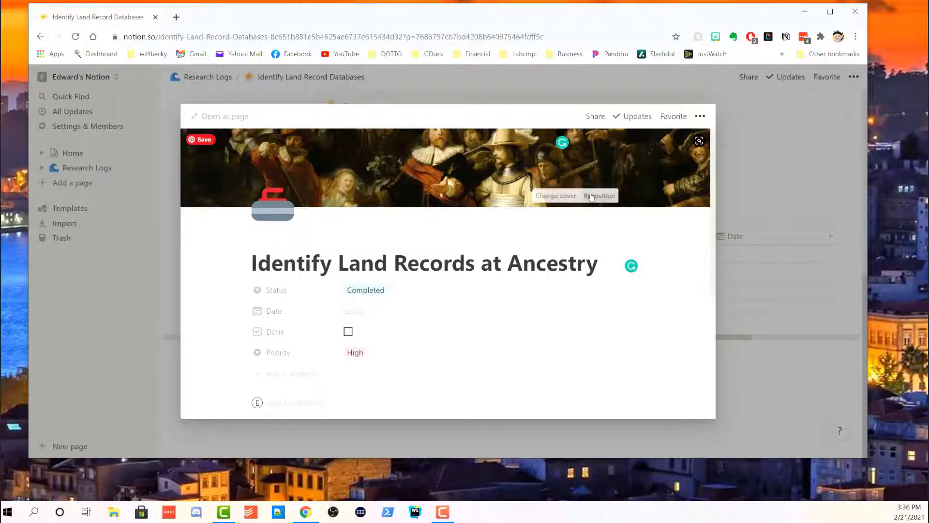
click(557, 195)
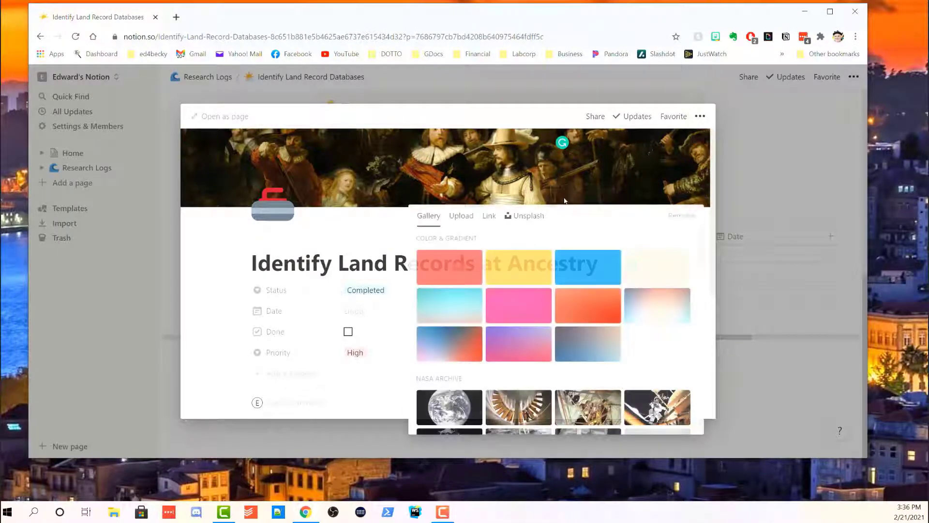
click(534, 359)
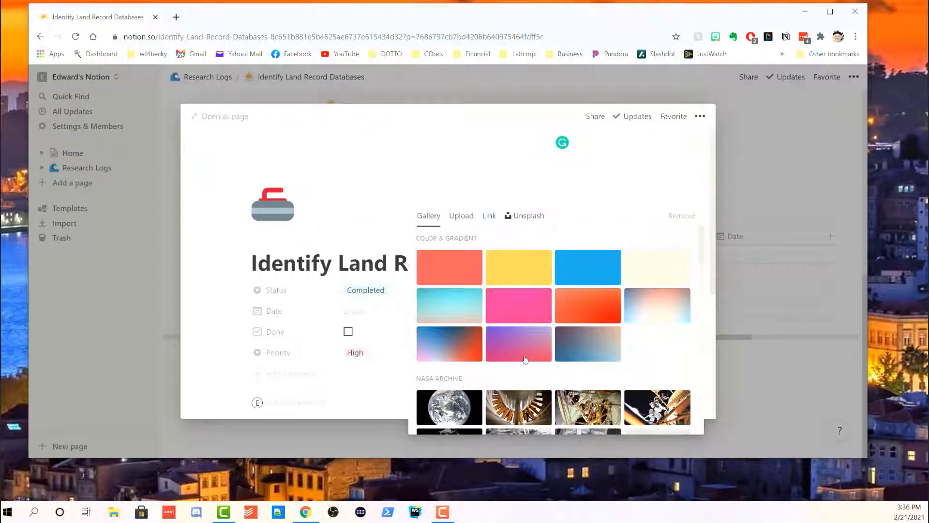
click(266, 401)
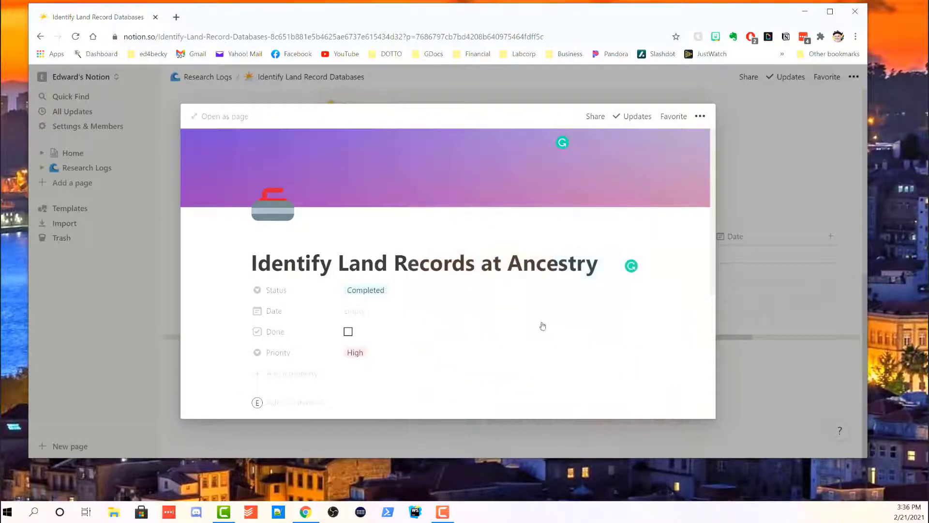
scroll(537, 329, down, 5)
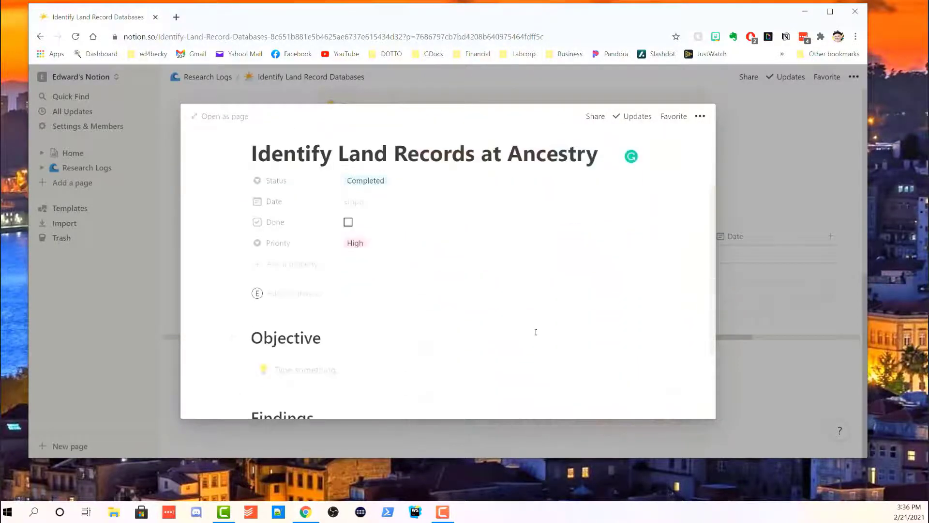
click(770, 198)
Return to Research Logs and open the Identify Land Record Databases entry.
scroll(286, 384, up, 5)
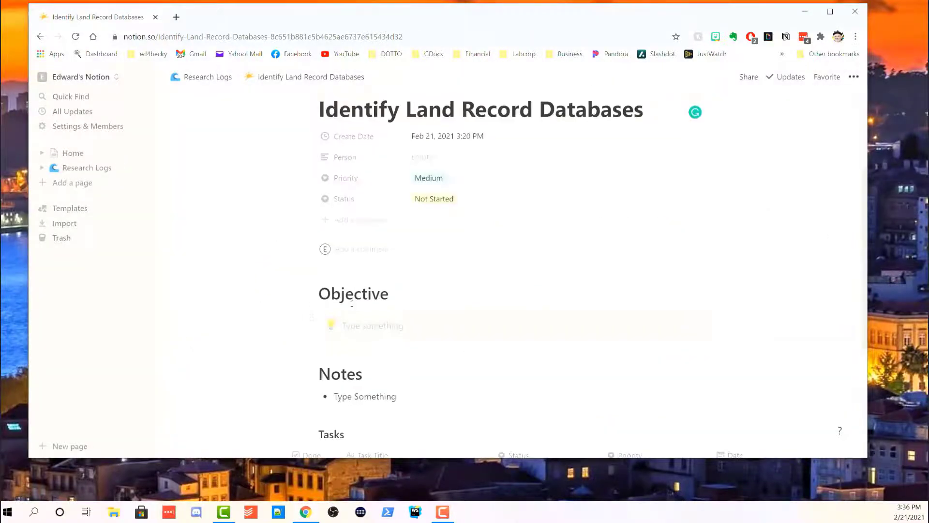
click(199, 78)
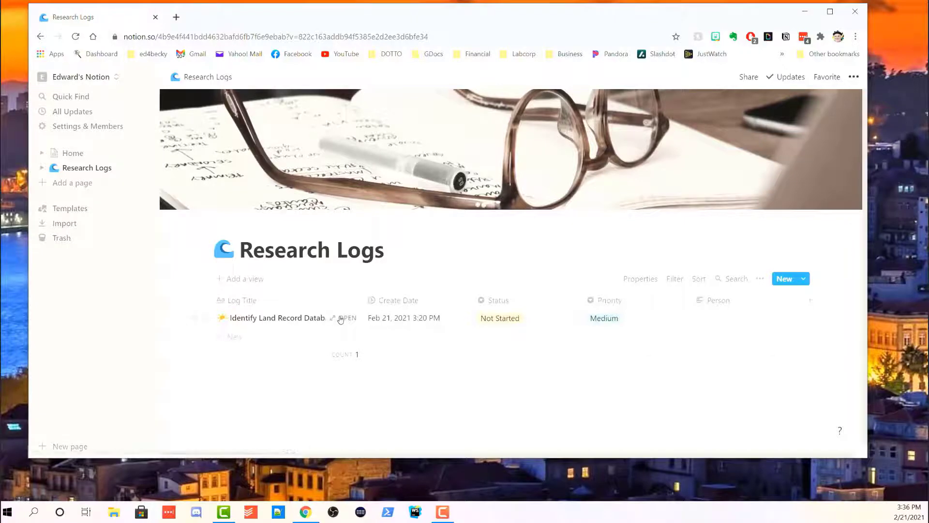
click(341, 320)
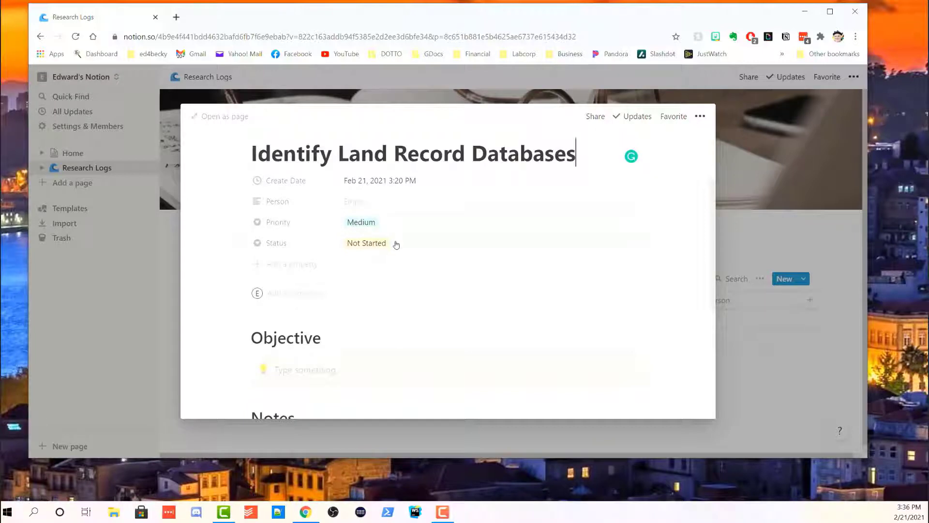
scroll(298, 260, down, 2)
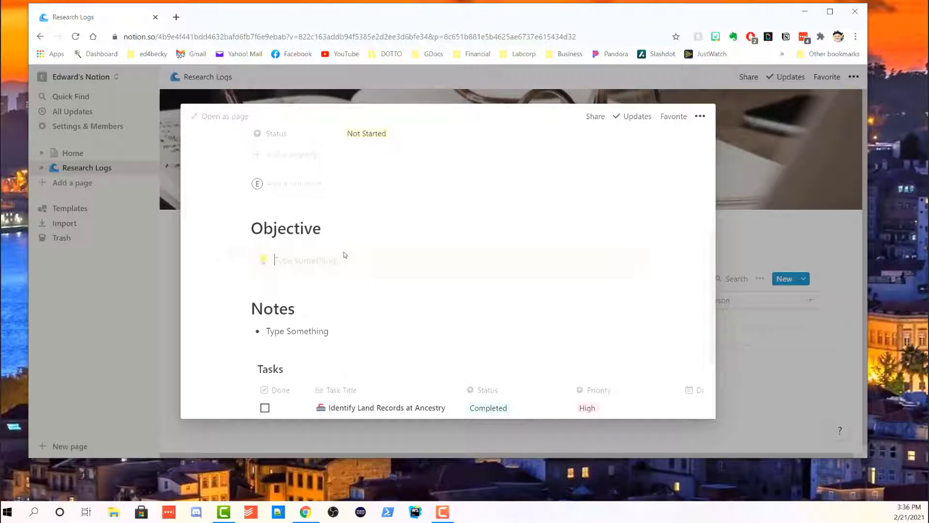
Enter the objective 'Make a list of land record databases', correcting the 'lamnd' typo.
text(Make a list of lamnd record databases)
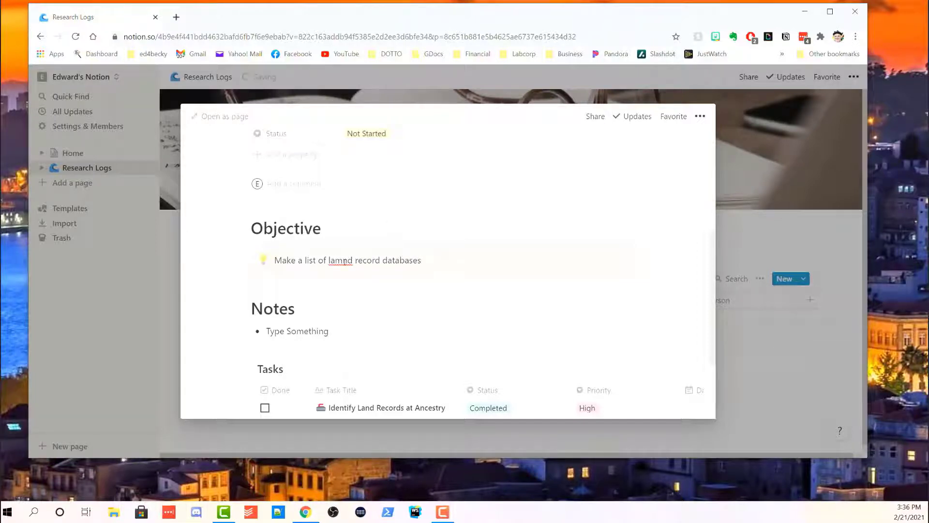
click(344, 262)
key(BackSpace)
click(483, 318)
scroll(486, 339, down, 3)
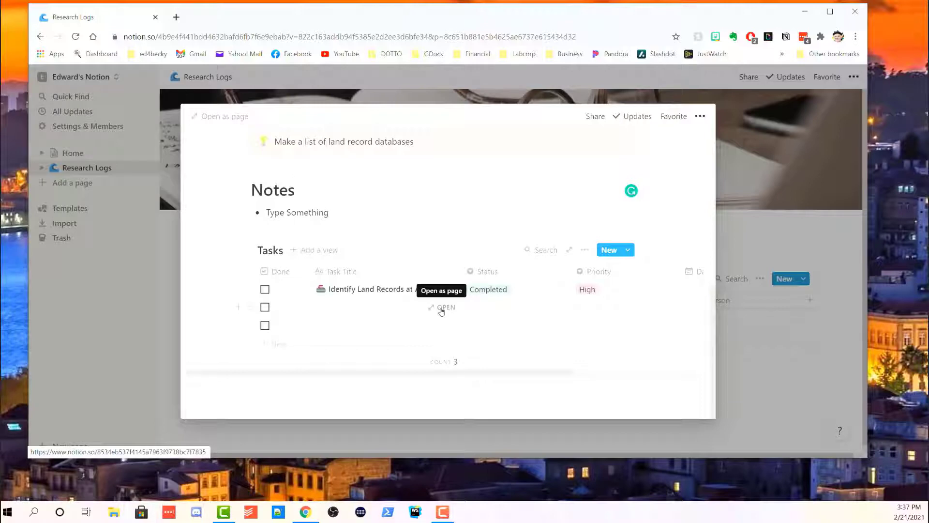
Open the second task's page and set its Date to Jan 31, 2021.
click(442, 309)
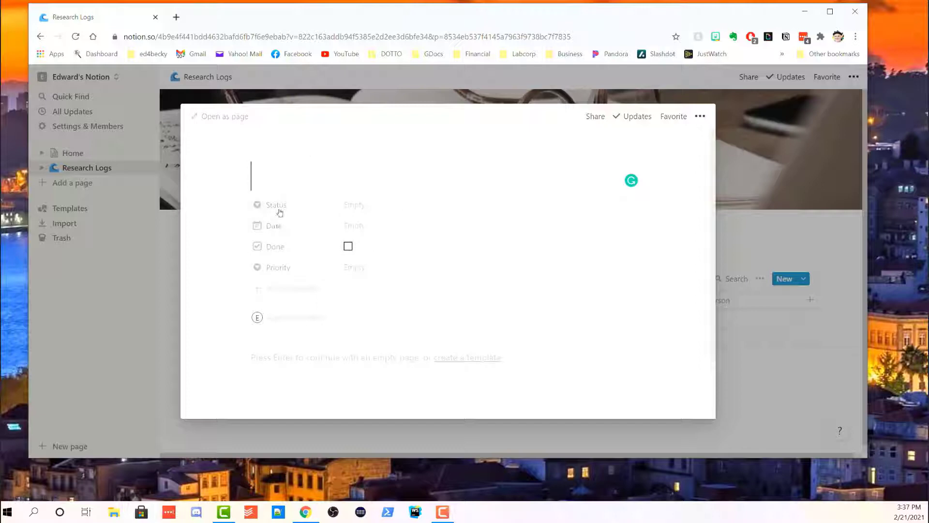
click(355, 208)
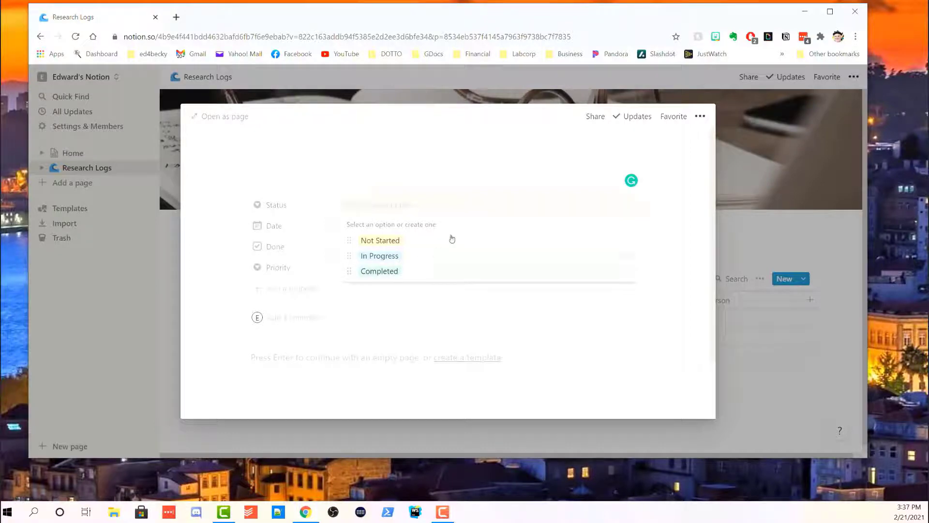
click(445, 169)
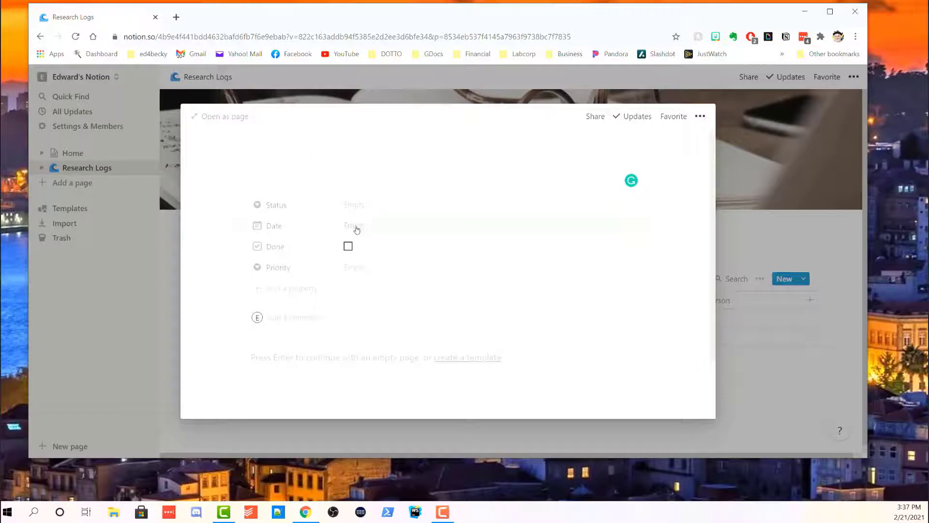
click(358, 226)
click(360, 226)
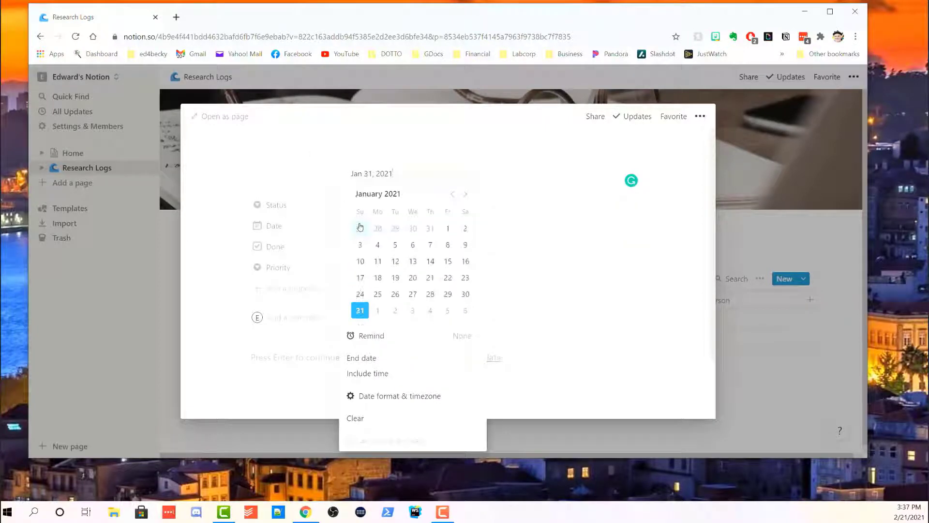
click(403, 125)
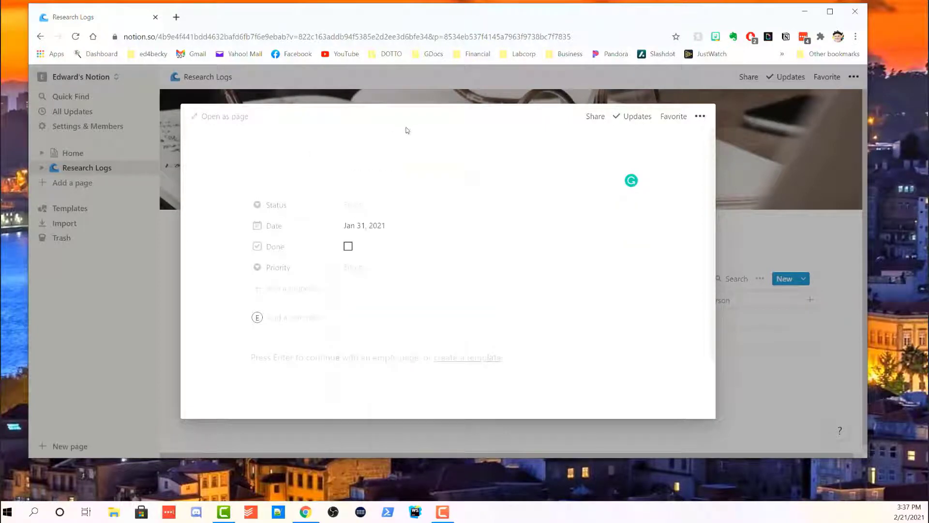
click(382, 226)
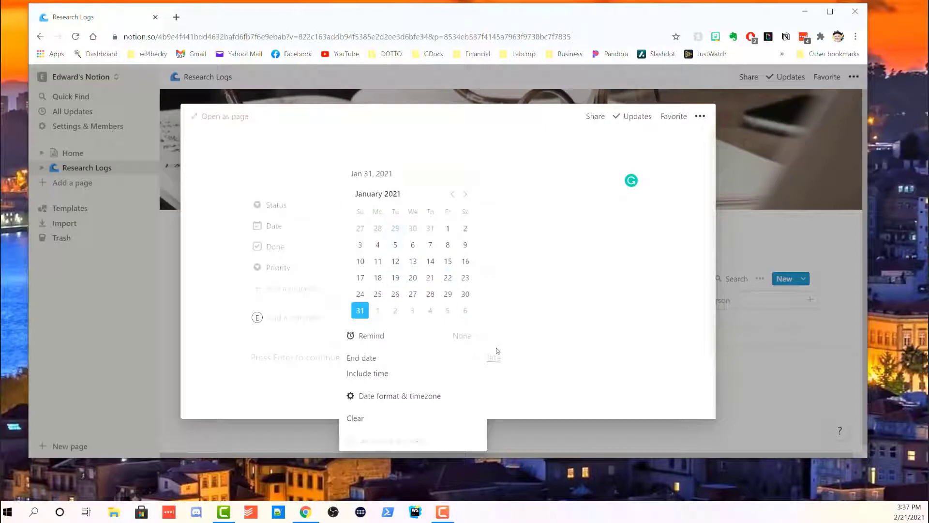
click(634, 259)
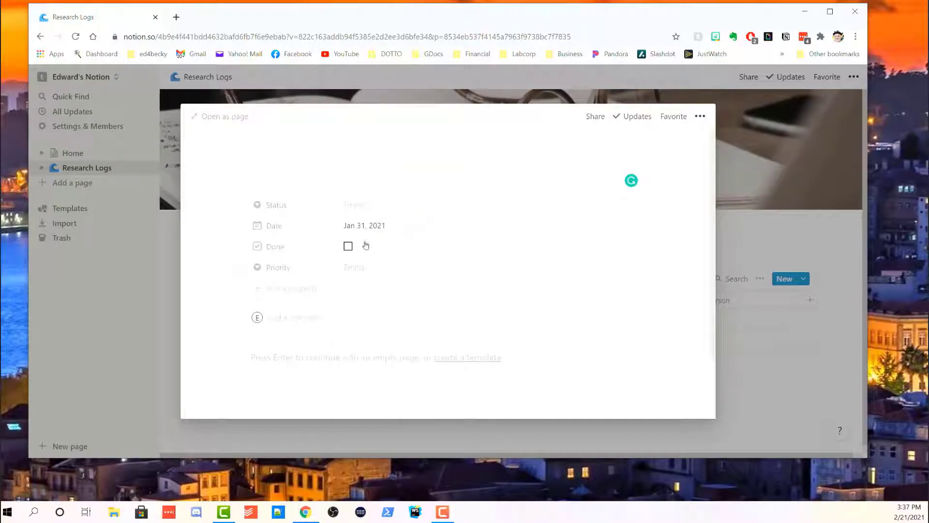
Set the task's Priority to Medium and Status to Not Started.
click(361, 275)
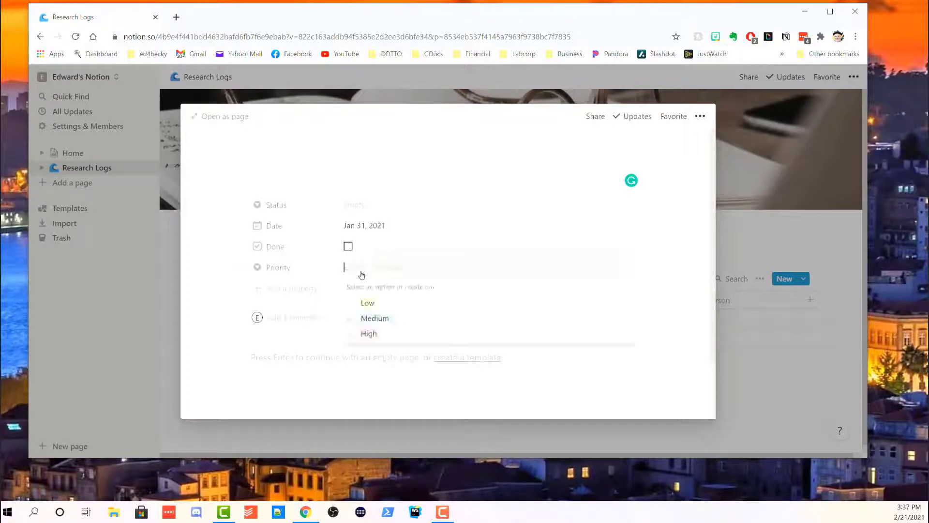
click(376, 315)
click(363, 211)
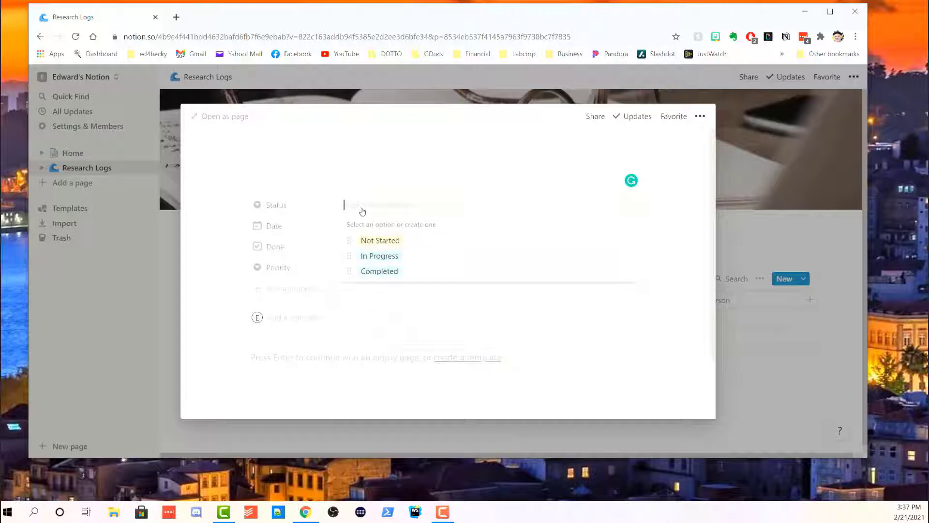
click(377, 246)
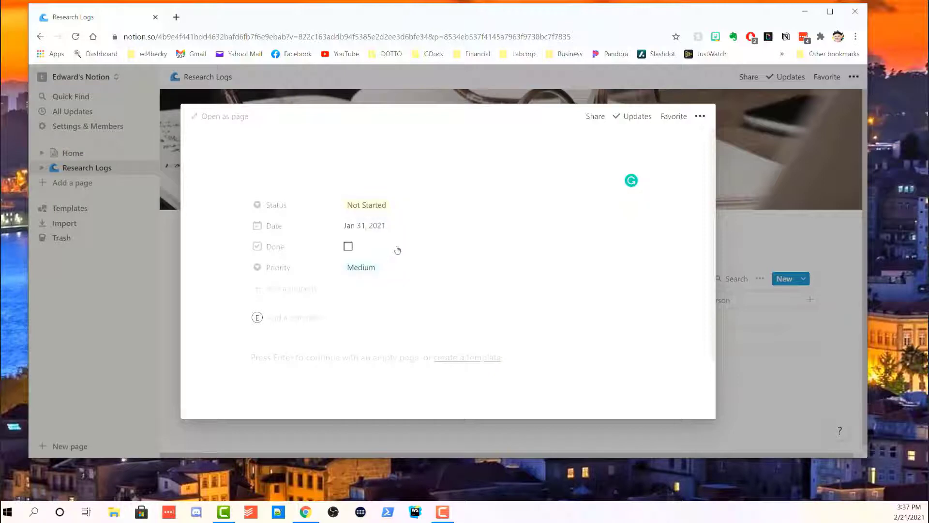
Bring up the Done property's settings on the second task page, leaving the checkbox unticked.
right_click(398, 249)
key(Escape)
click(398, 246)
click(369, 247)
click(334, 245)
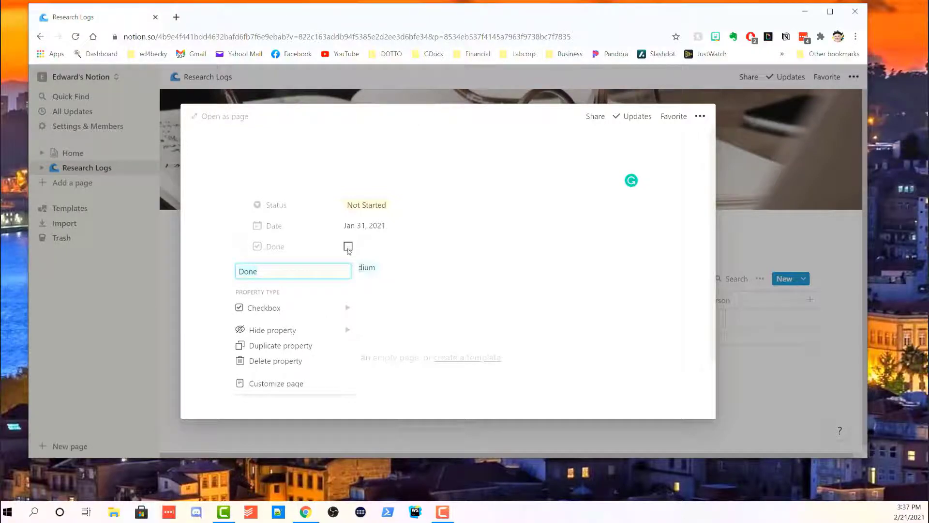
right_click(310, 247)
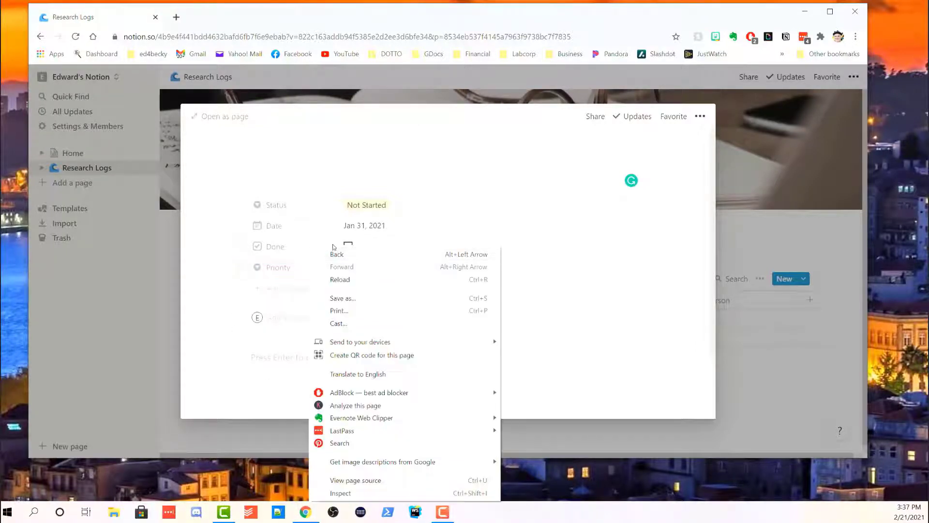
key(Escape)
click(333, 246)
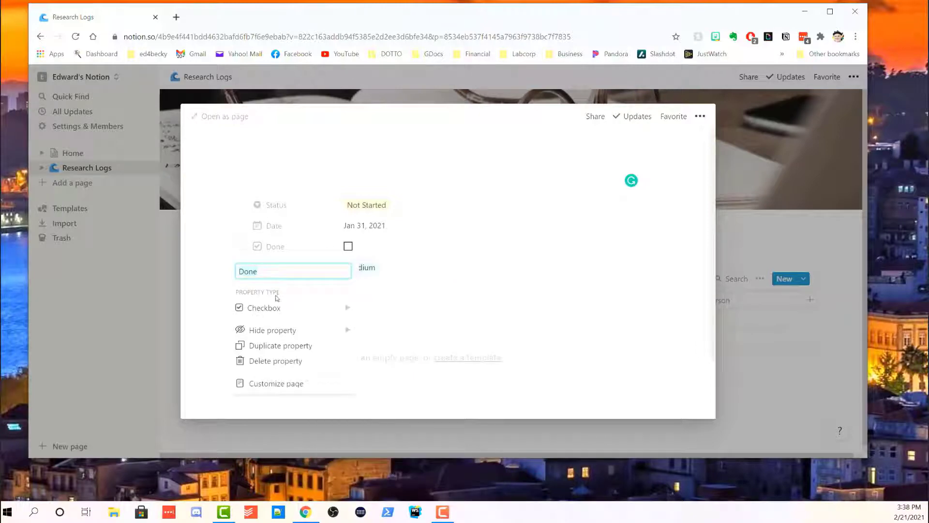
Set the Done property to Always hide so only Status, Date and Priority show.
mouse_move(280, 330)
click(415, 342)
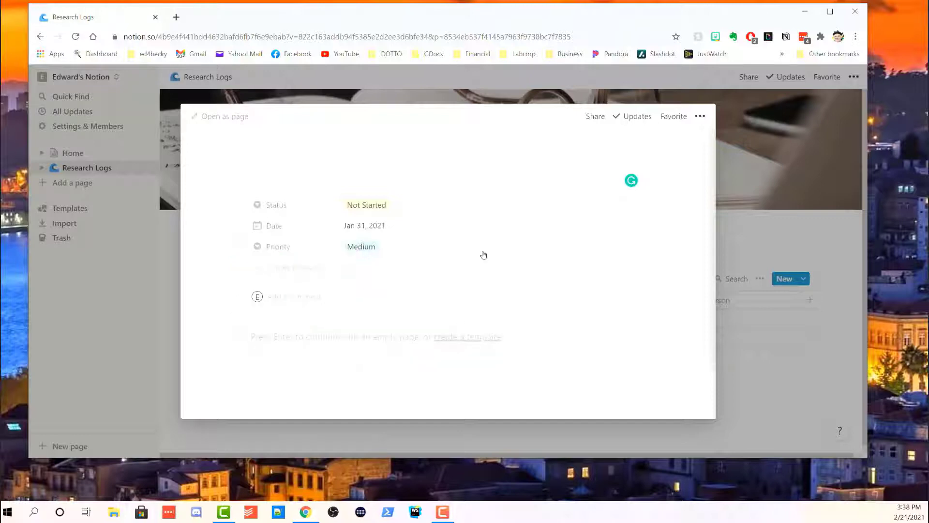
click(314, 271)
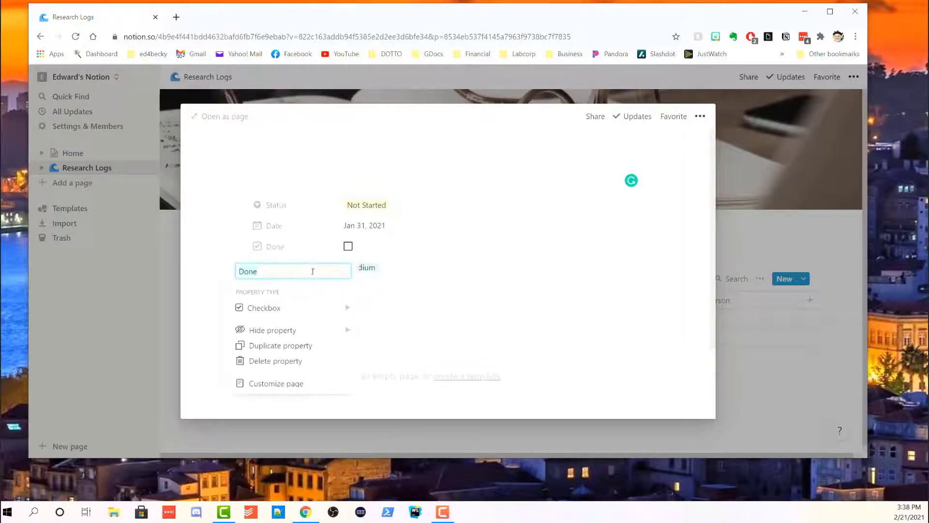
click(413, 293)
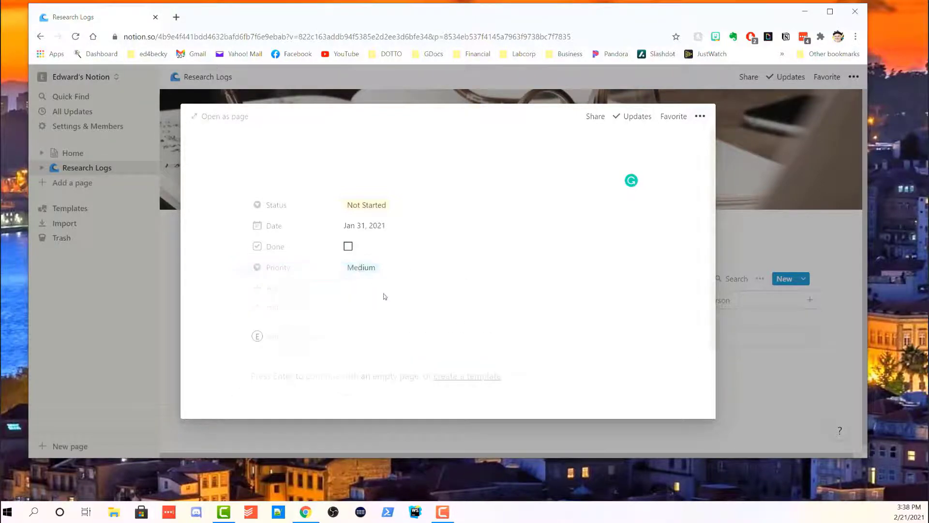
click(301, 307)
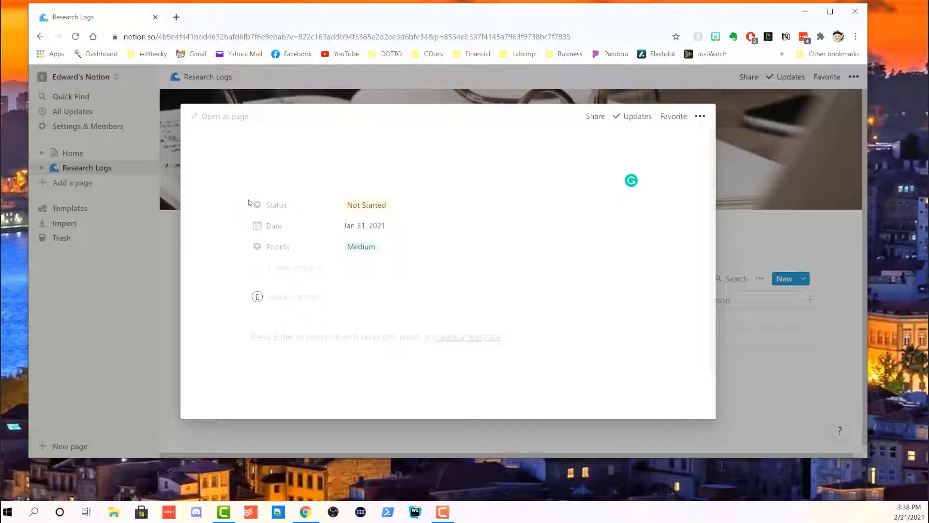
right_click(243, 222)
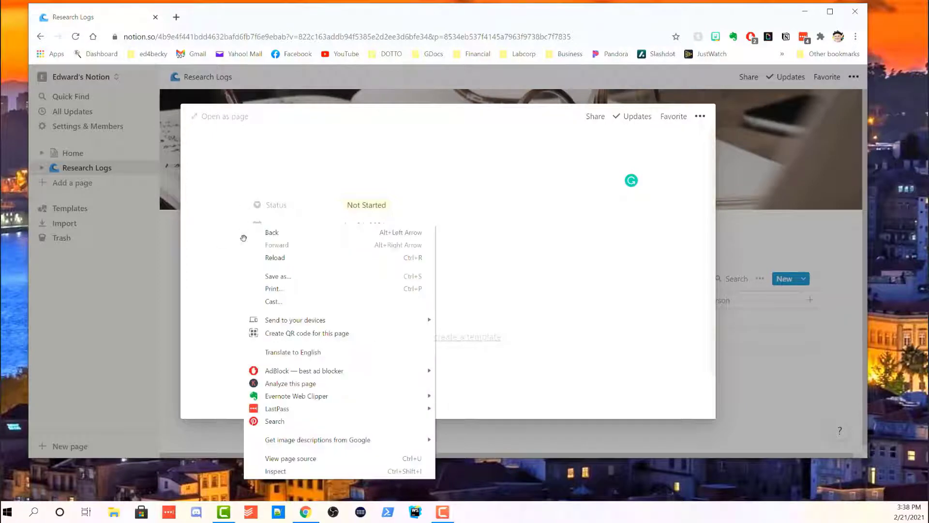
click(251, 197)
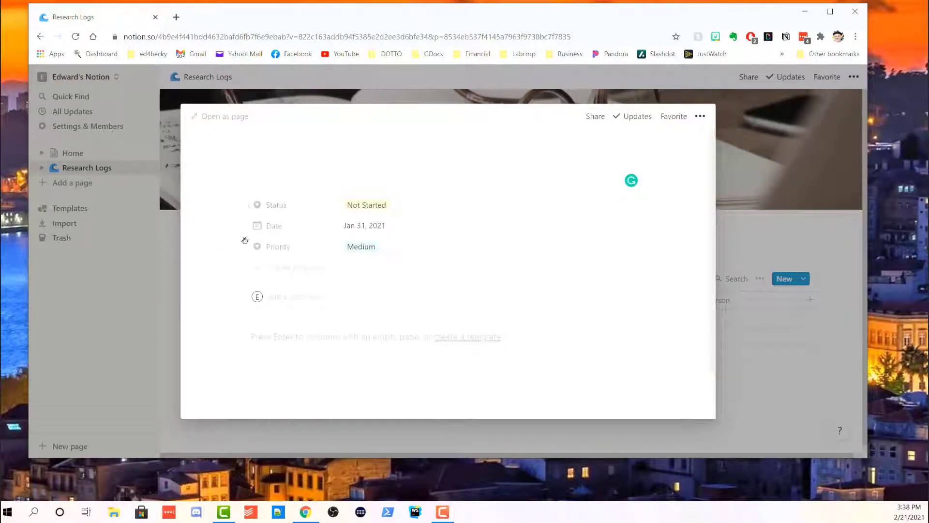
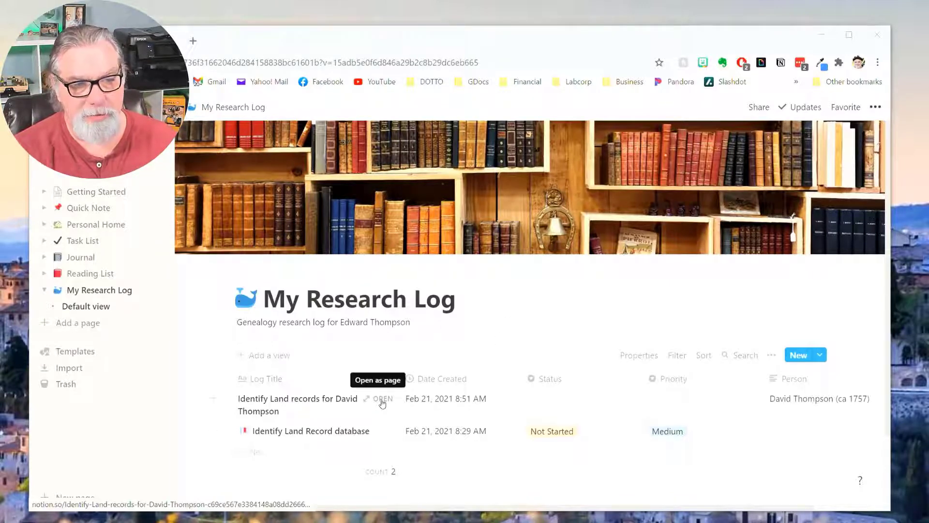
Open the Identify Land Record database entry as a full page.
click(384, 432)
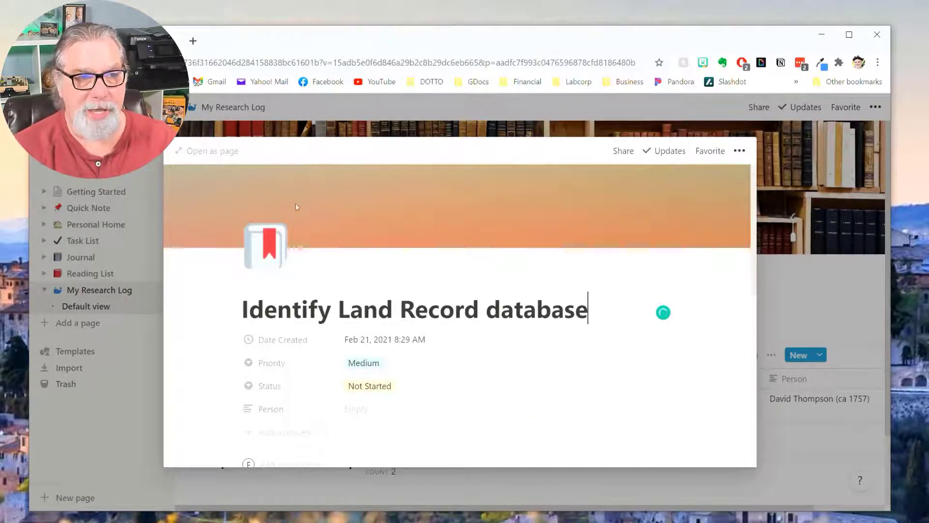
click(215, 152)
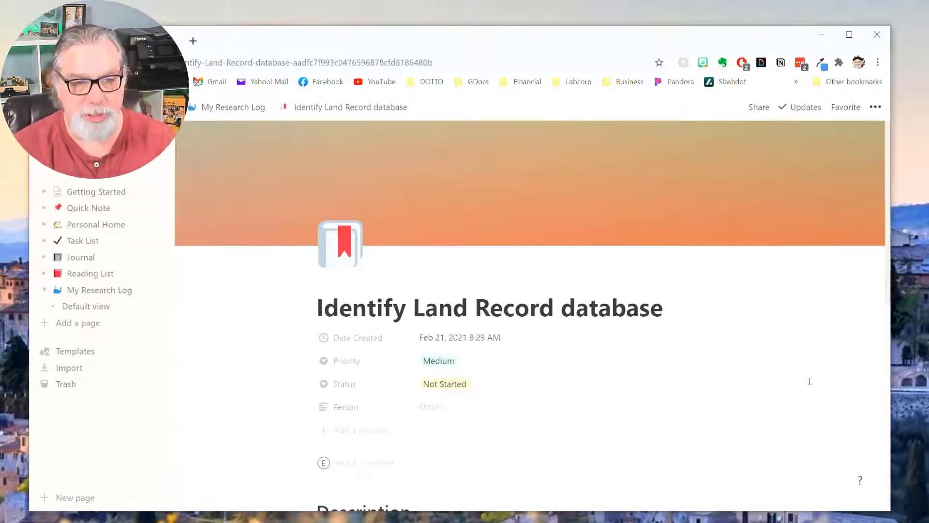
scroll(806, 377, down, 6)
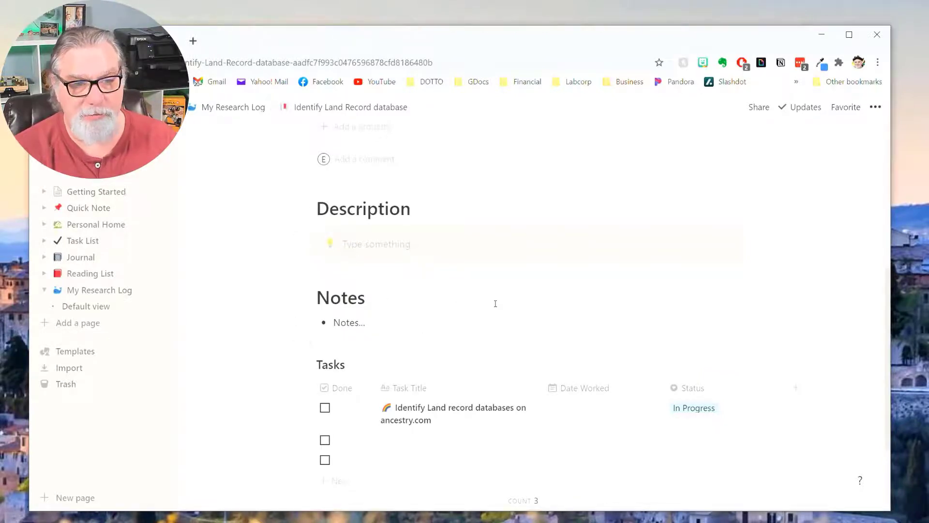
scroll(496, 304, down, 1)
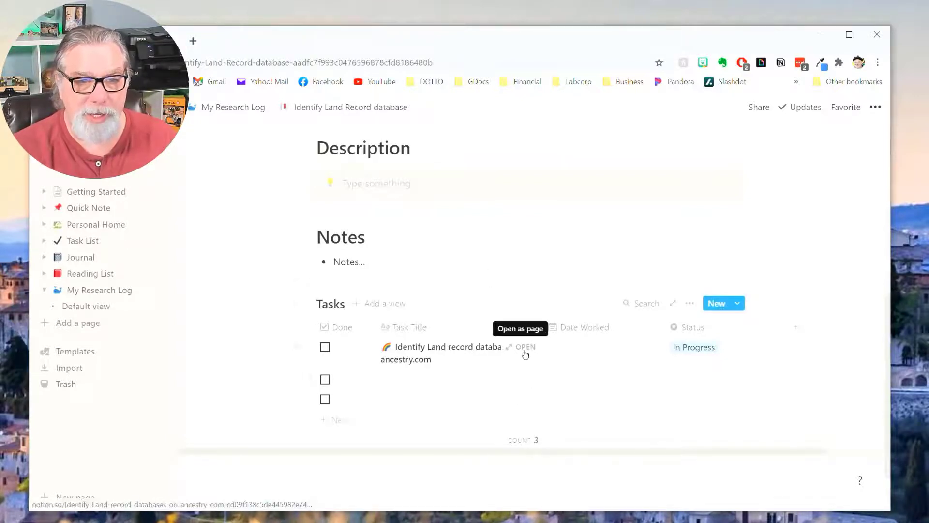
Open the ancestry.com land-record task as a page, then return to the Tasks database.
click(525, 347)
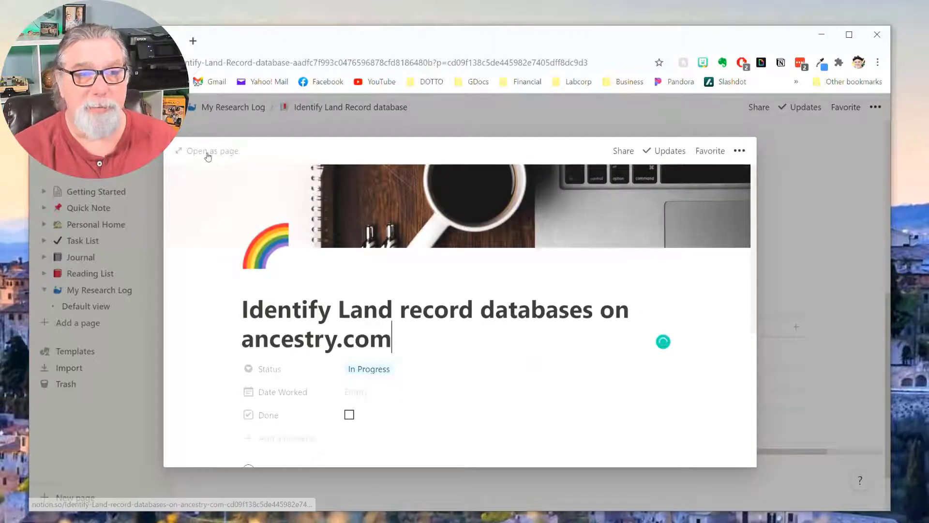
click(206, 152)
scroll(745, 355, down, 5)
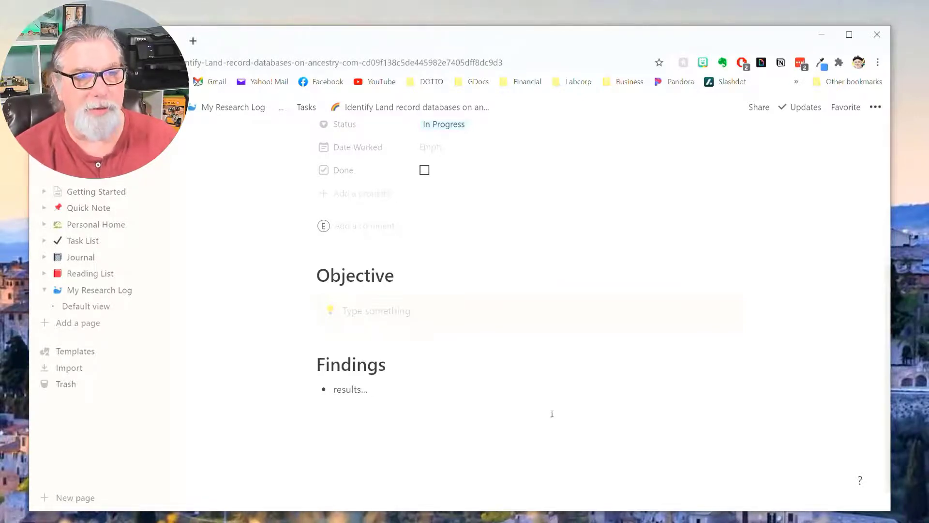
scroll(552, 414, up, 5)
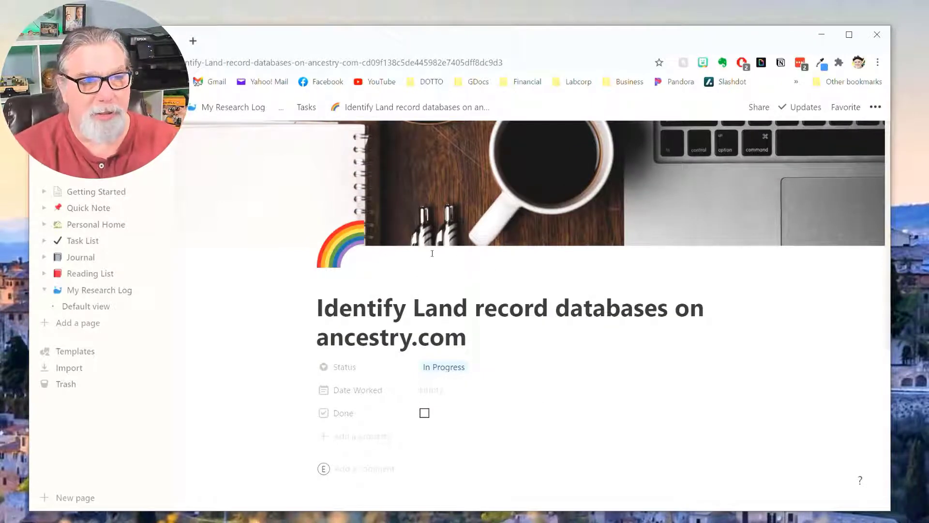
click(307, 107)
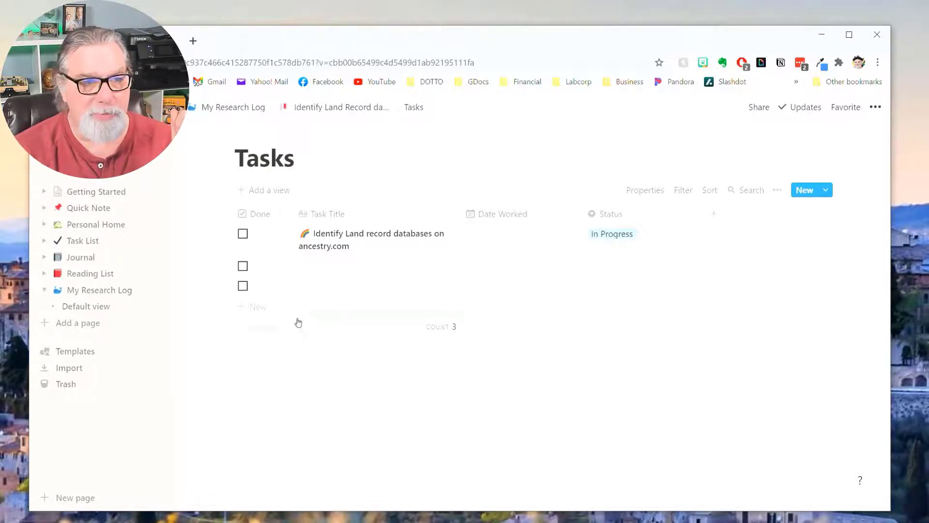
Add a test task titled 'Task Ttie', view it as a page, and close it.
click(255, 309)
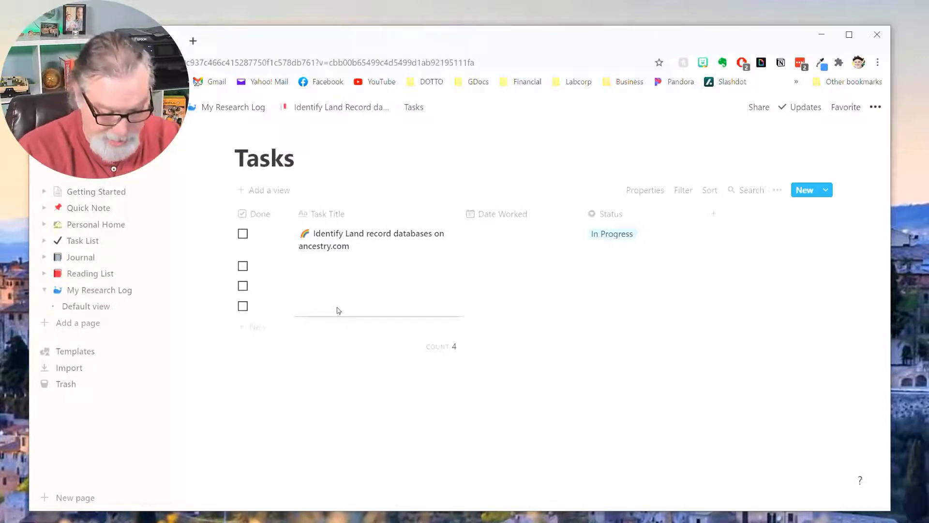
text(Task Ttiel)
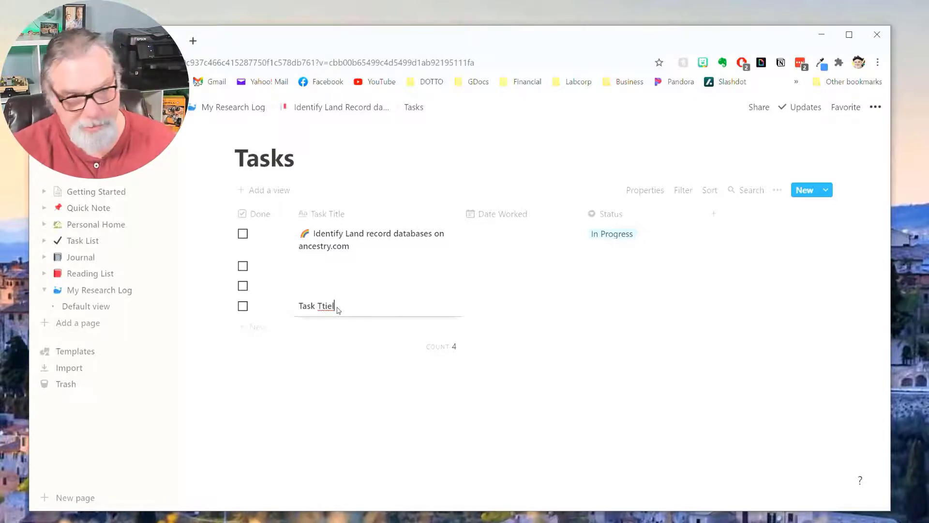
key(Return)
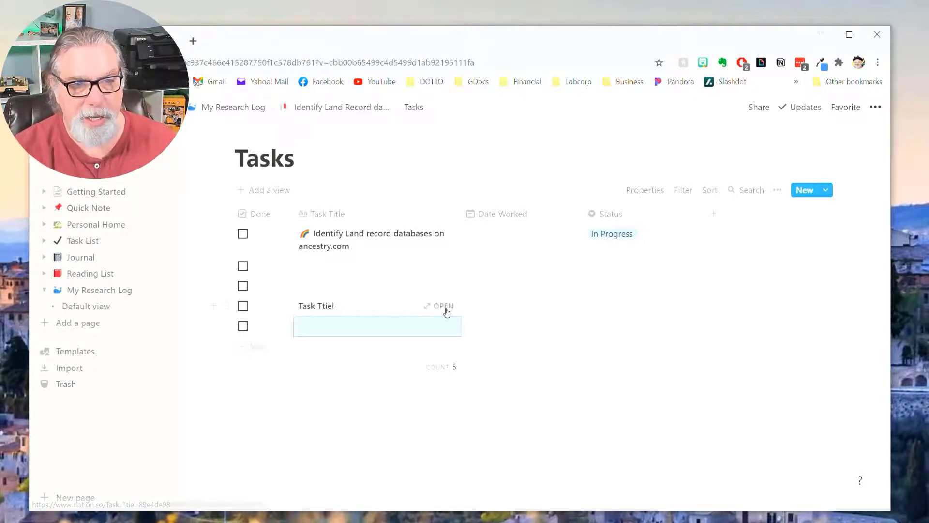
click(443, 306)
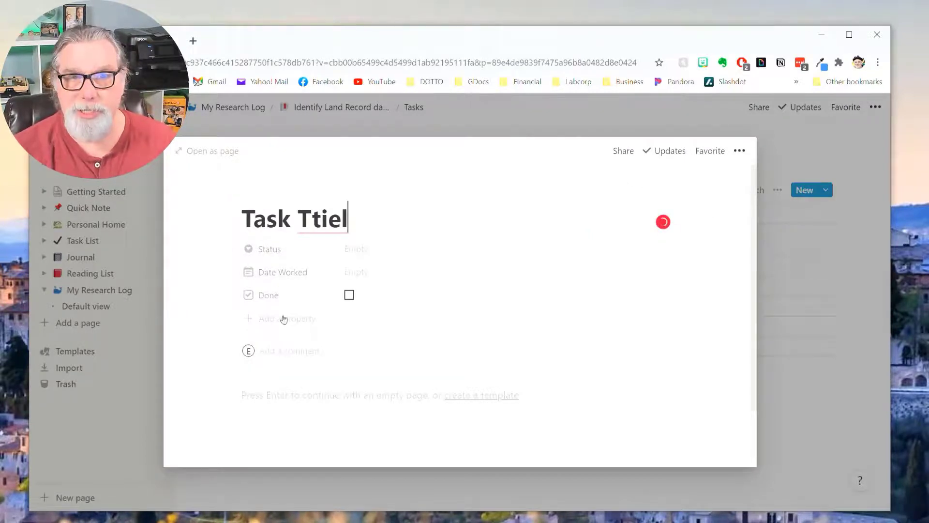
scroll(605, 326, down, 3)
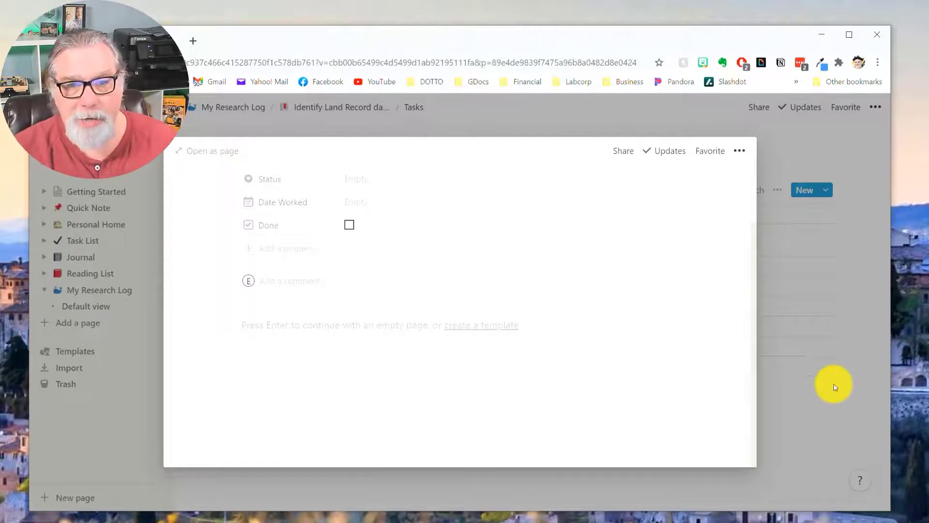
click(842, 421)
Delete the three blank rows and the 'Task Ttiel' test row from the Tasks table.
right_click(504, 266)
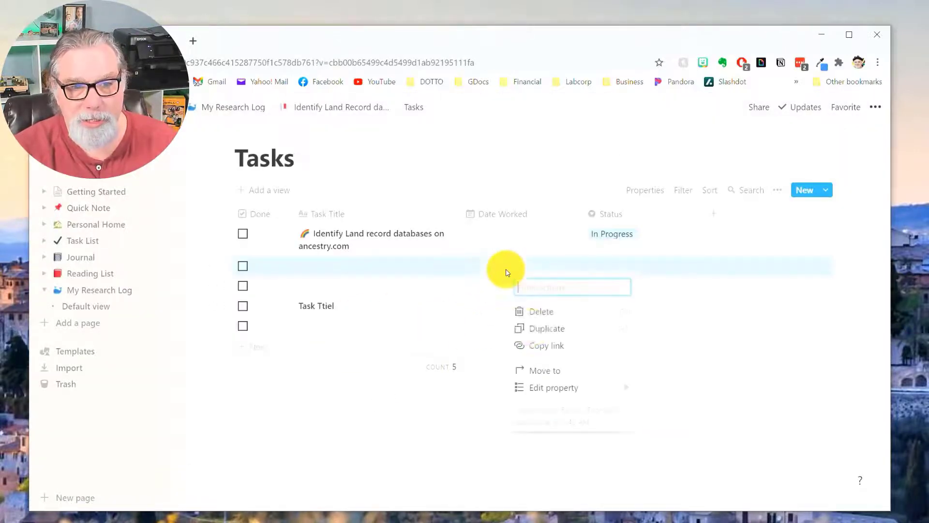
click(550, 312)
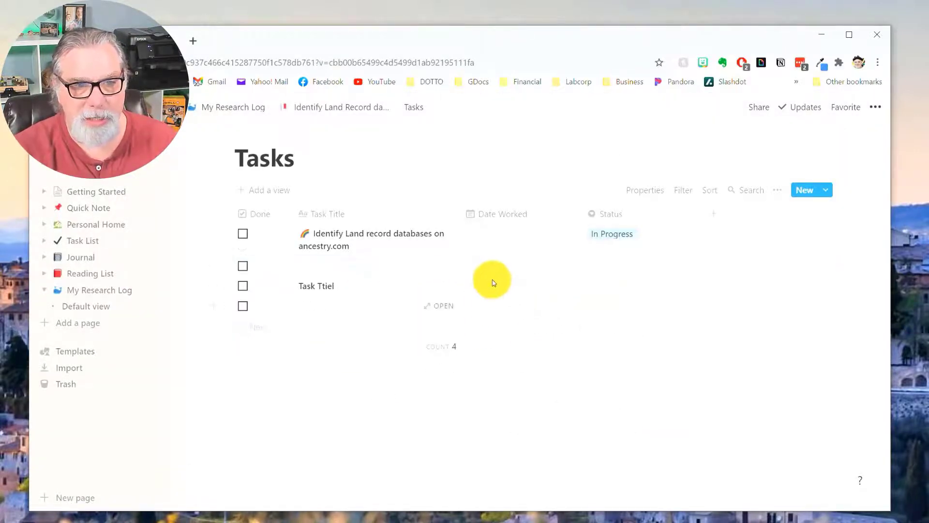
right_click(498, 266)
click(538, 315)
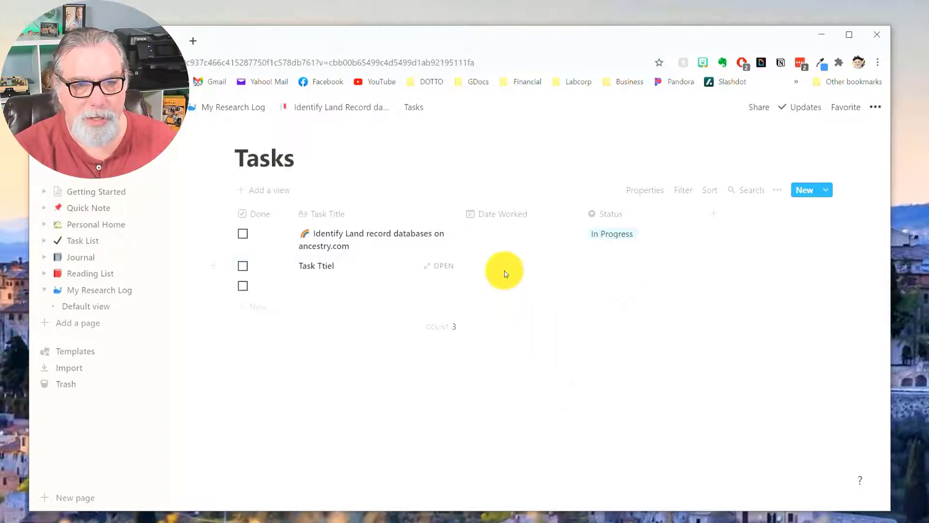
right_click(504, 270)
click(544, 320)
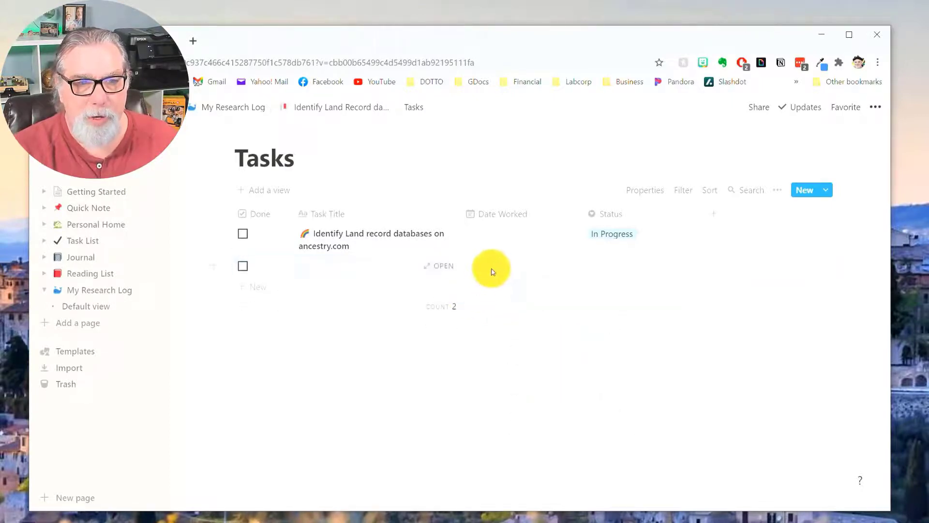
right_click(490, 267)
click(528, 309)
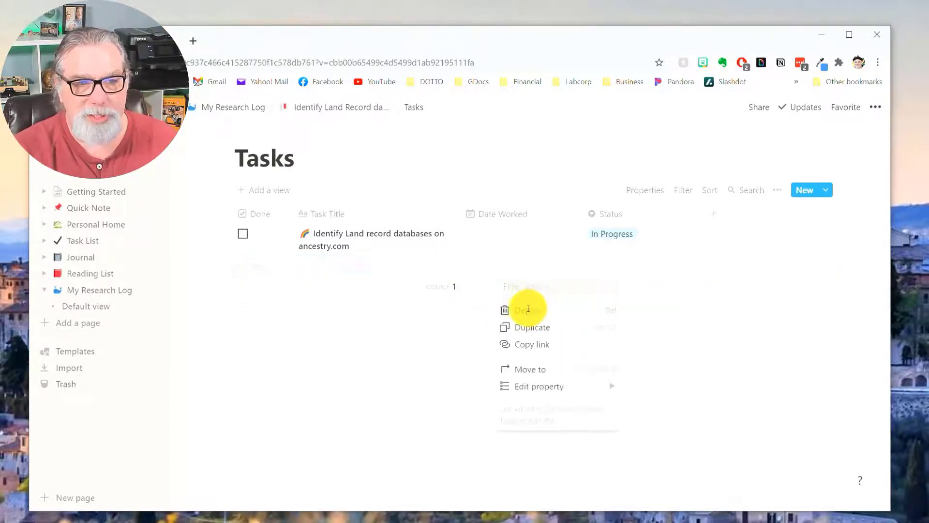
Create a new Tasks template and give it the rainbow emoji icon.
click(826, 195)
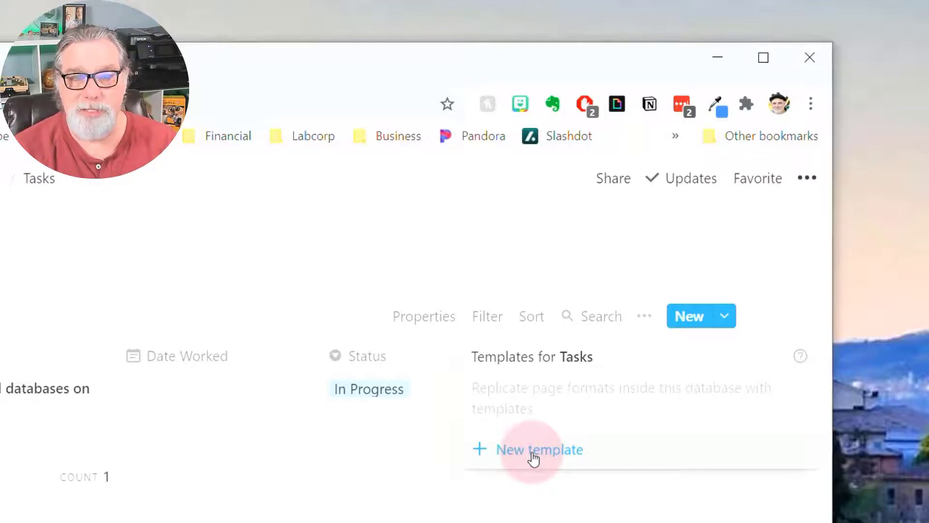
click(534, 455)
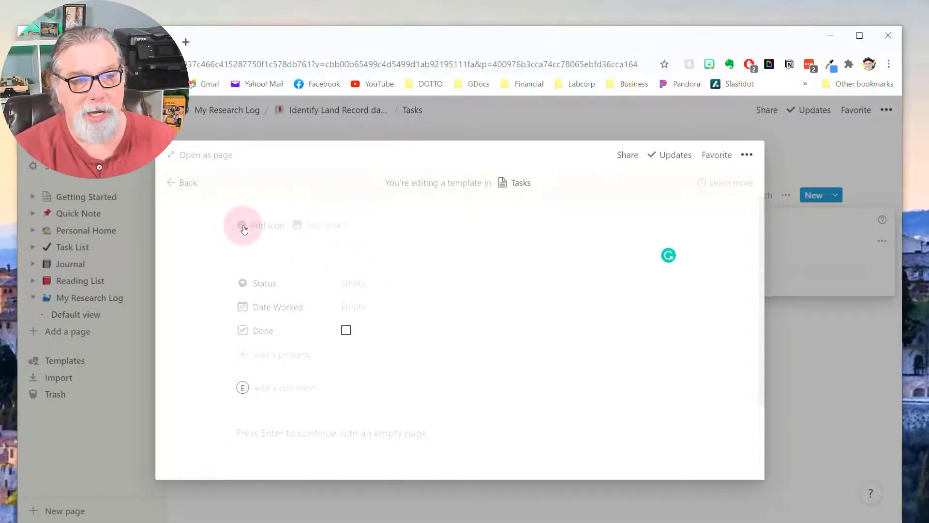
click(244, 227)
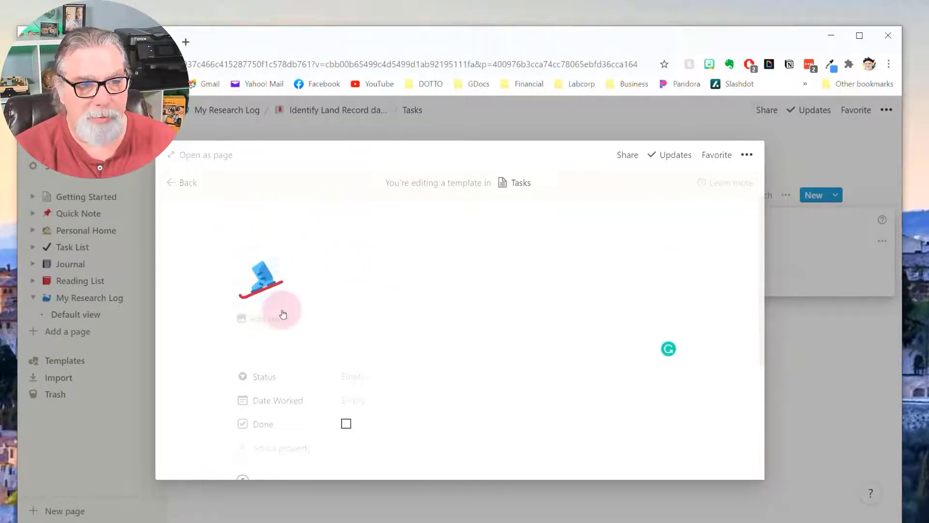
click(272, 294)
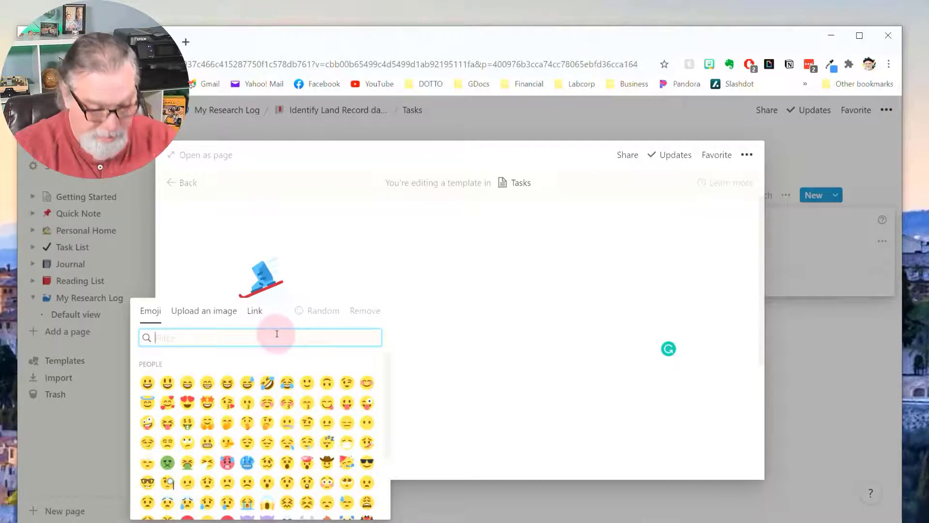
text(rainb)
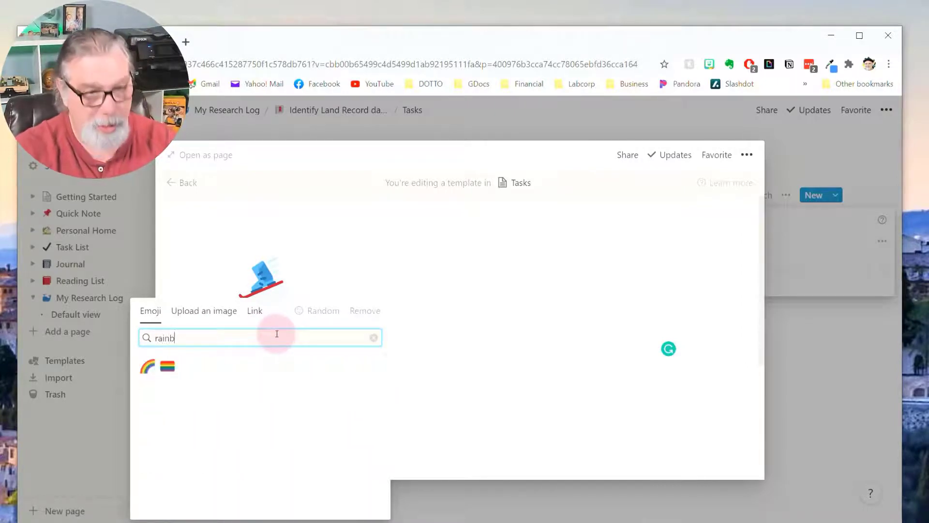
click(147, 366)
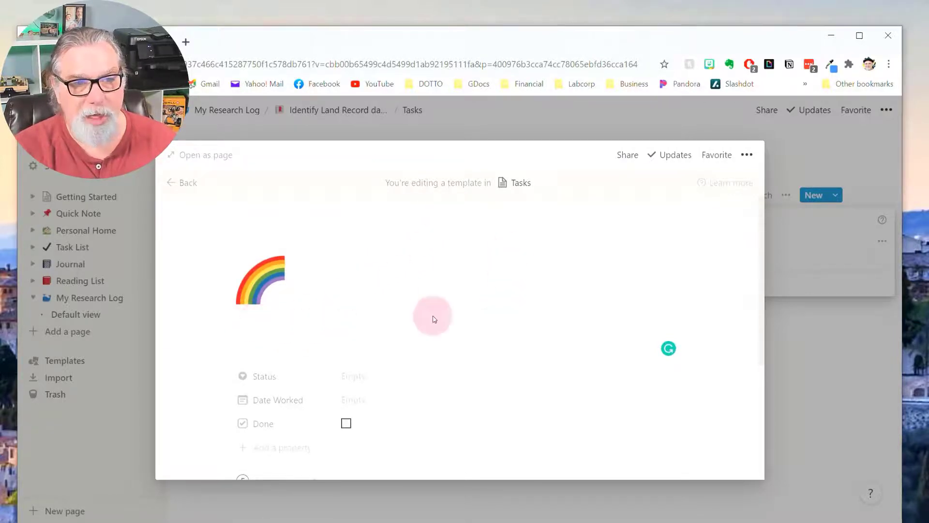
Add a purple-pink gradient cover to the template.
click(533, 259)
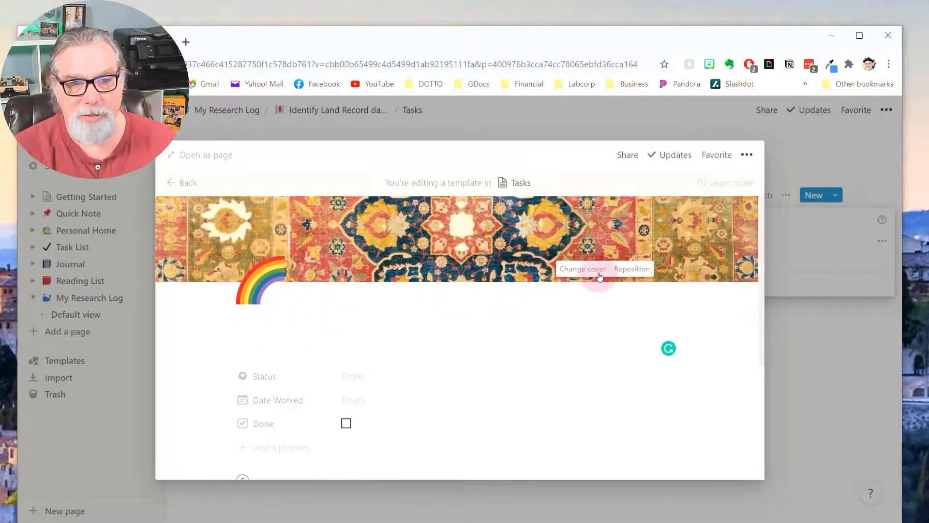
click(600, 274)
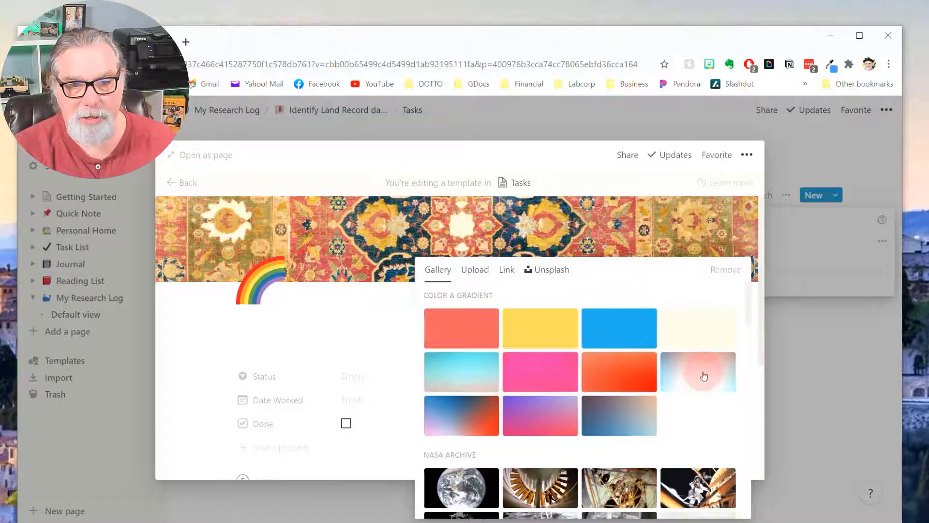
click(567, 426)
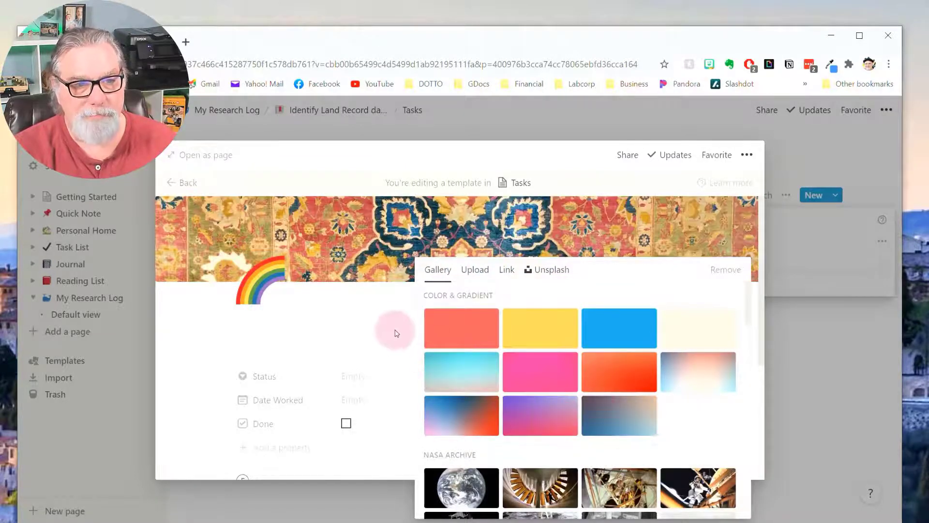
click(513, 399)
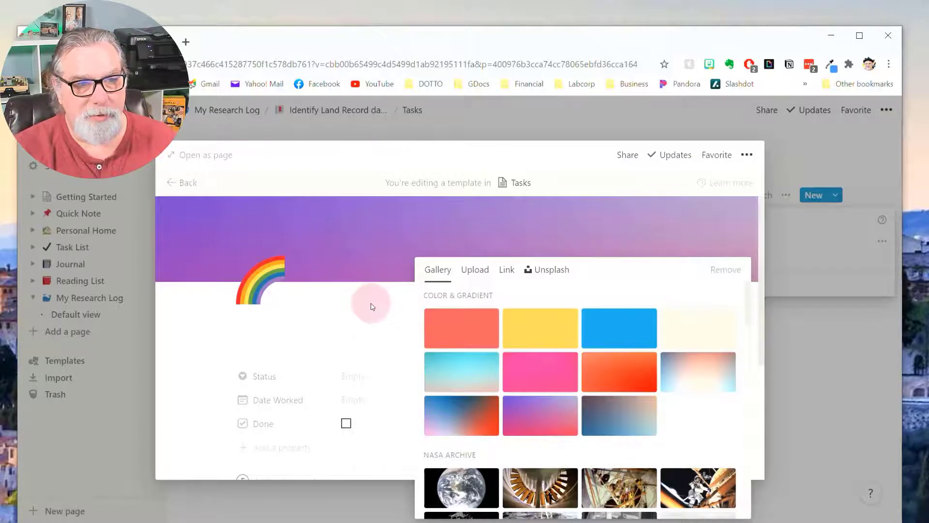
click(469, 333)
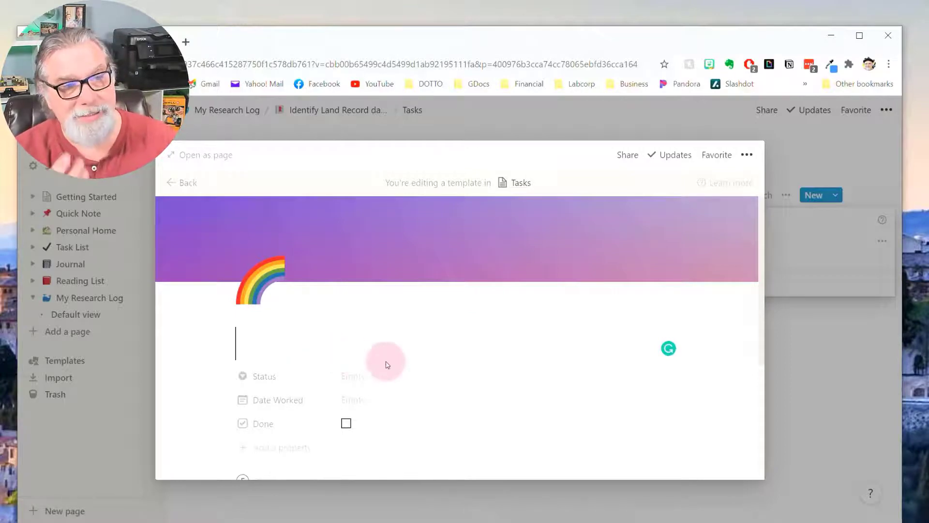
Title the template 'Task [Template]' and add a Description heading with a yellow callout.
text(Tas)
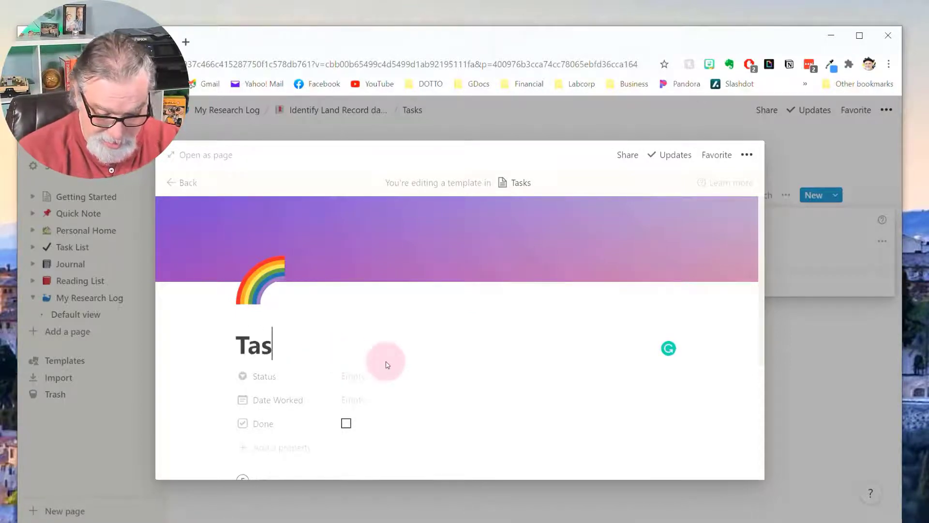
text(k [Template)
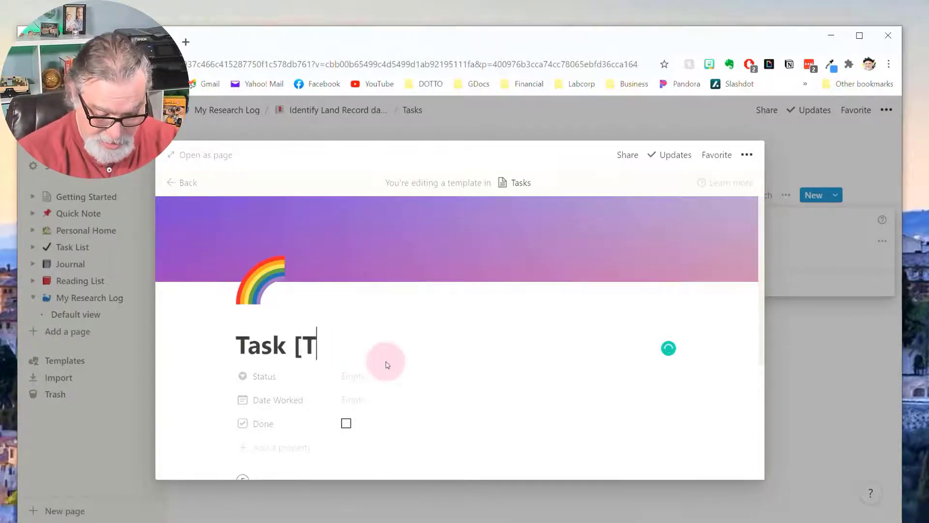
text(])
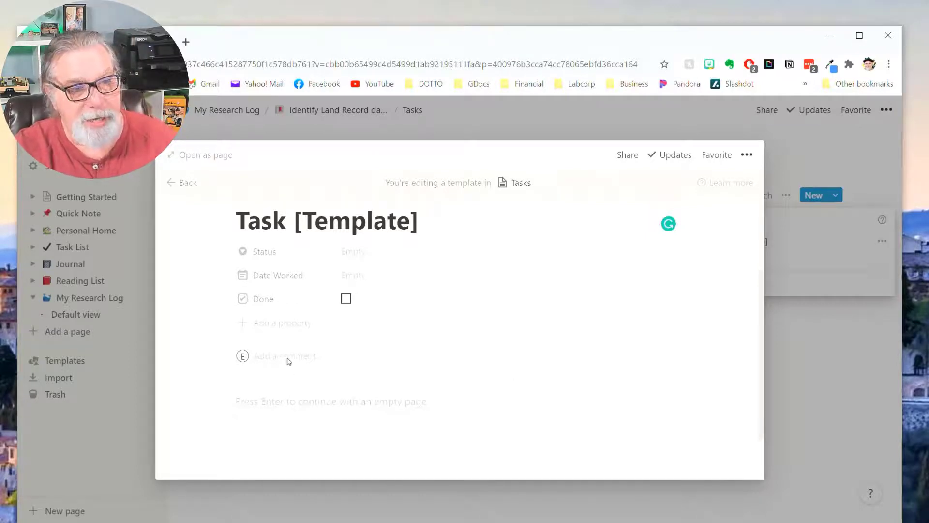
click(303, 406)
text(/h)
key(Return)
text(Description)
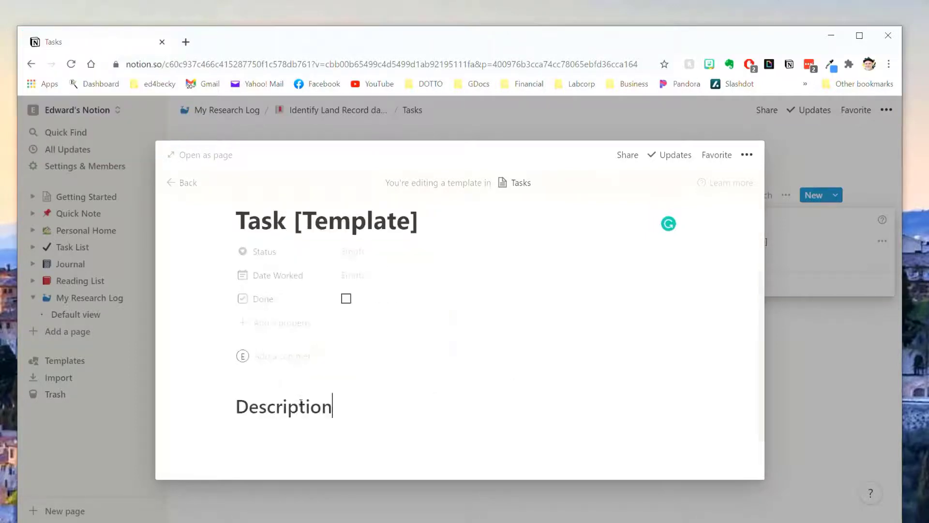
key(Return)
text(/call)
key(Return)
scroll(401, 395, down, 1)
click(405, 406)
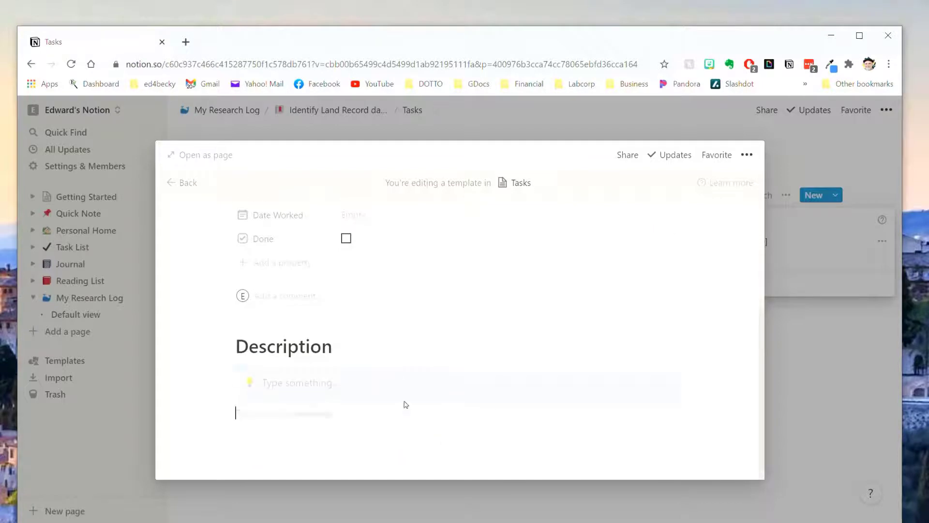
right_click(400, 380)
mouse_move(433, 334)
scroll(609, 380, down, 3)
click(605, 387)
click(334, 421)
Add a Findings heading with a 'Type something' bullet, then view the template full page.
text(/f)
key(BackSpace)
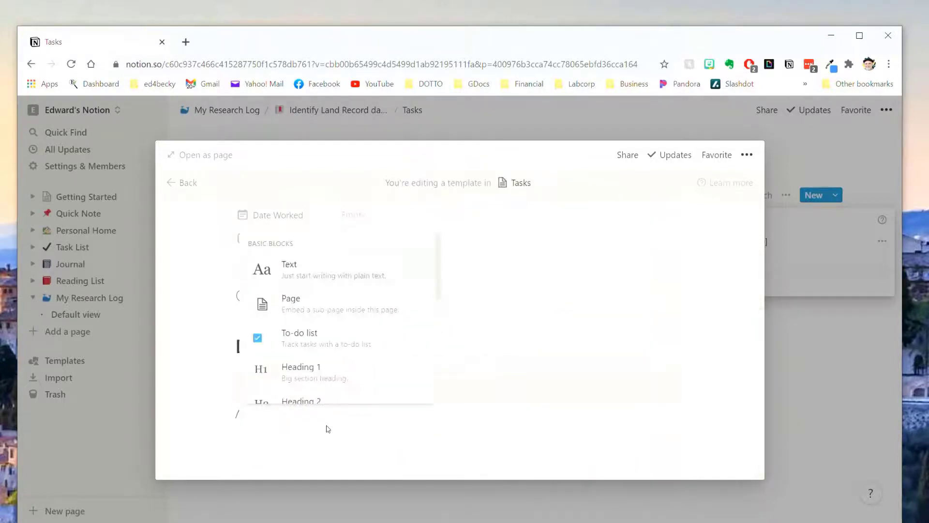
text(h)
key(Return)
text(Findings)
key(Return)
text(/bu)
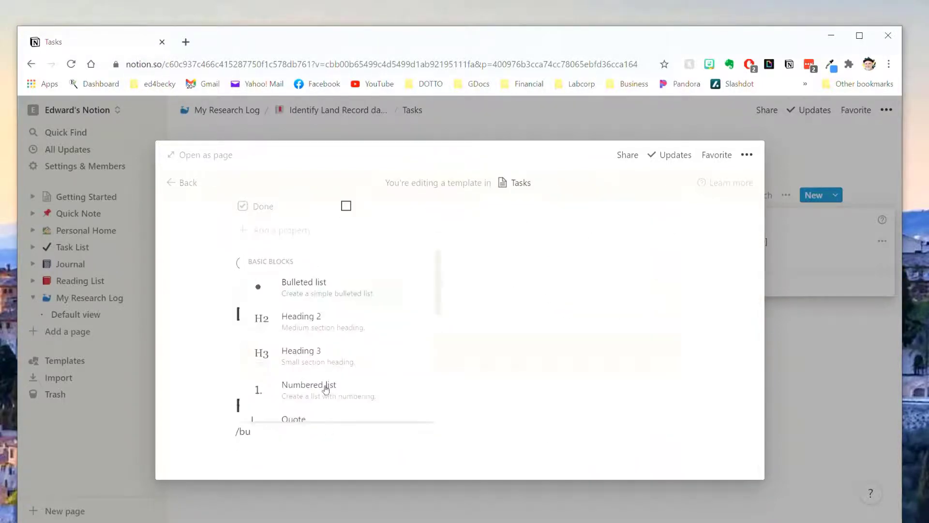
key(Return)
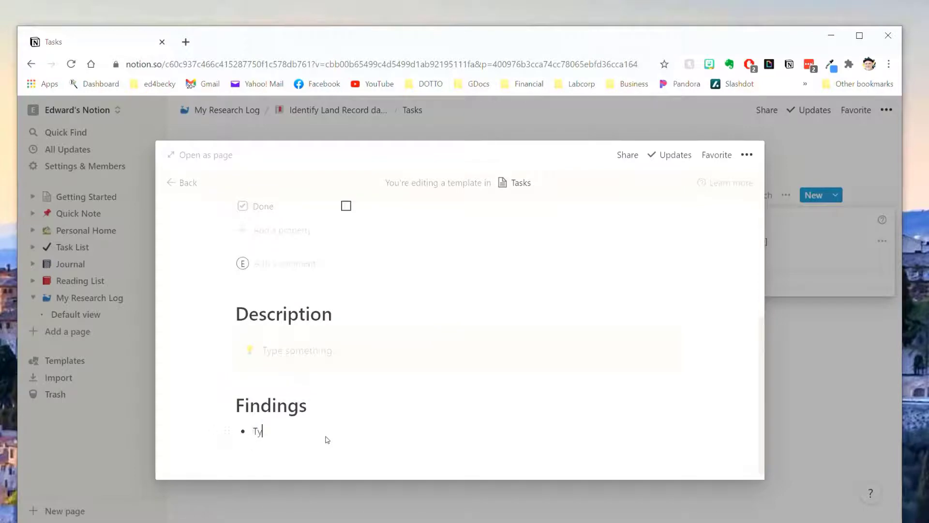
text(Type something)
scroll(401, 412, up, 5)
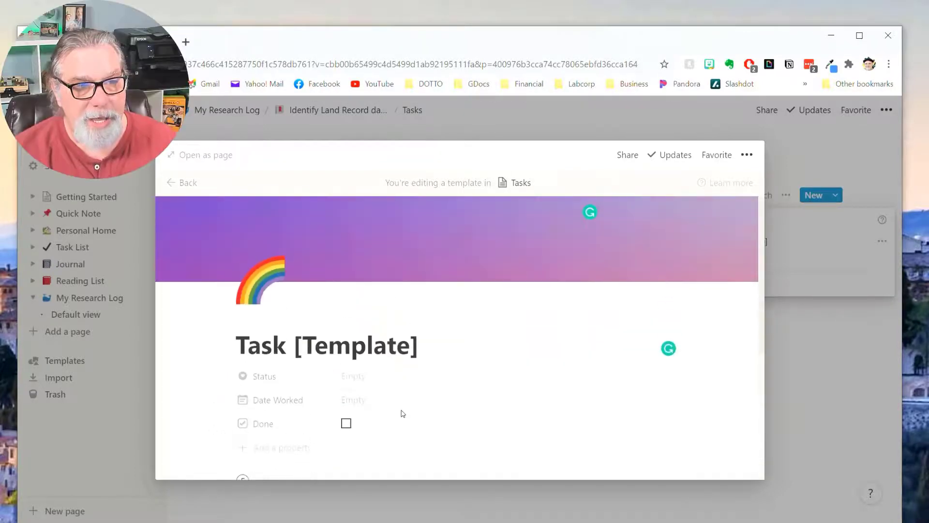
scroll(507, 391, down, 2)
scroll(506, 392, up, 2)
scroll(507, 390, down, 5)
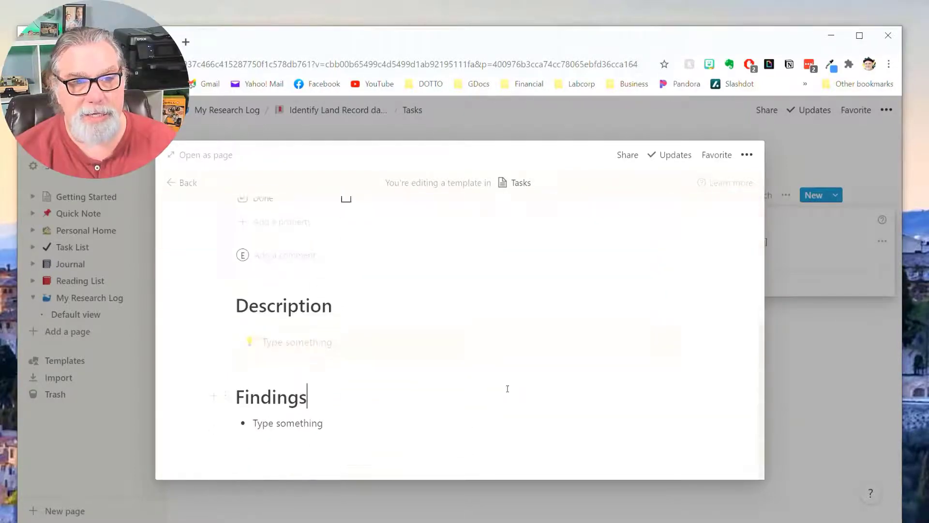
scroll(508, 390, up, 4)
scroll(508, 392, down, 2)
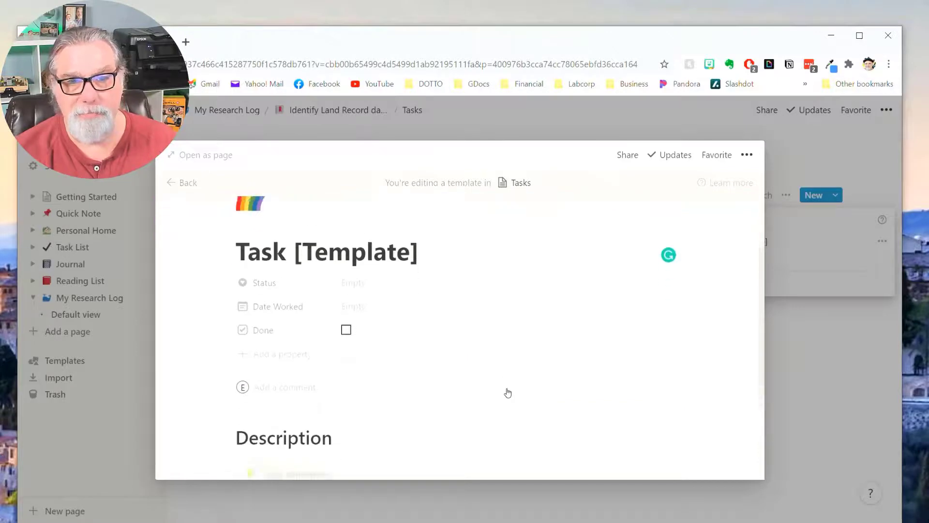
click(223, 156)
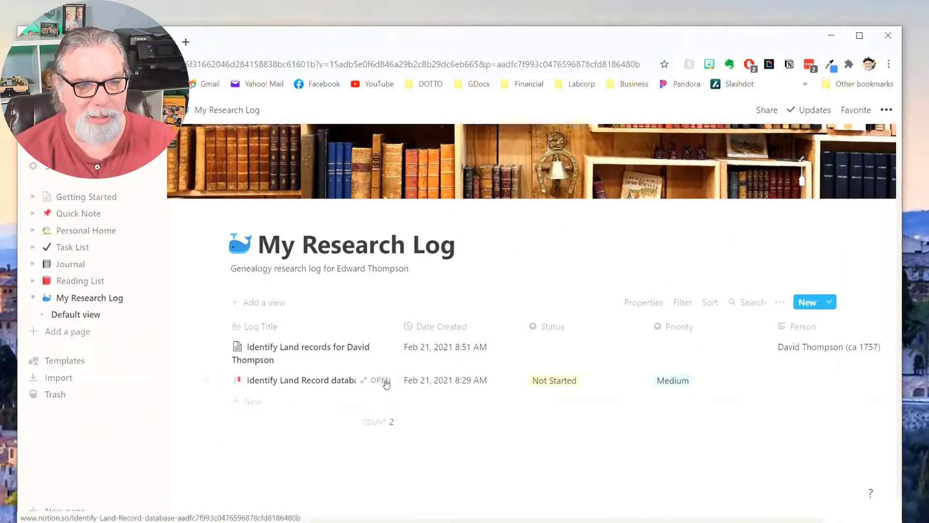
Preview the Identify Land Record entry and discard an accidentally added empty task.
click(381, 380)
scroll(388, 384, down, 8)
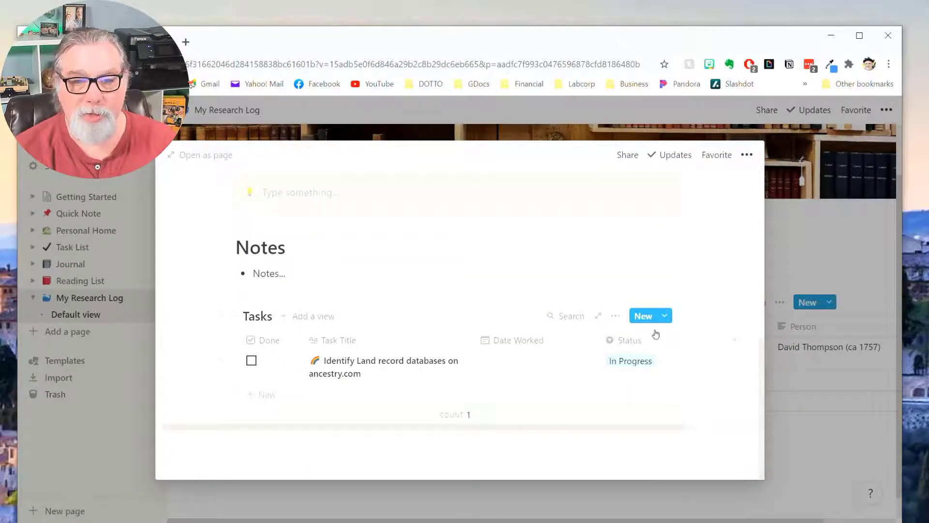
click(266, 395)
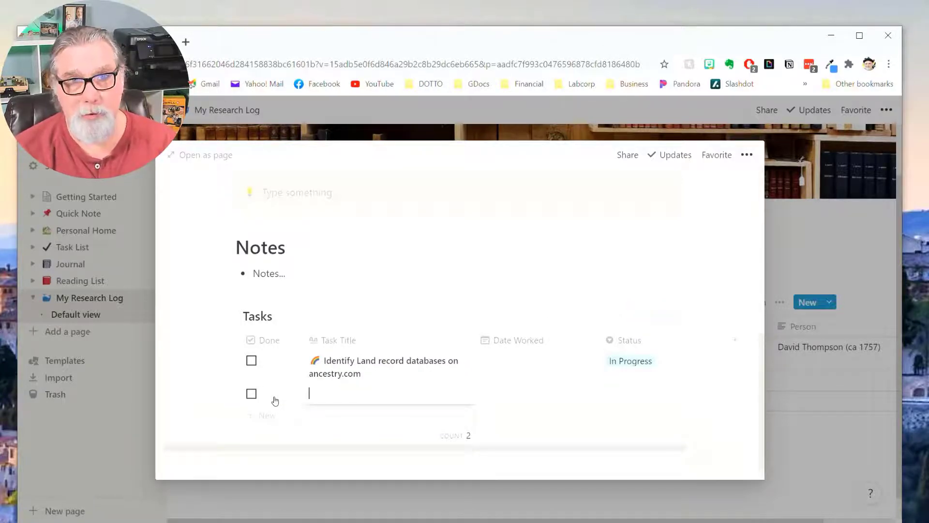
key(ctrl+z)
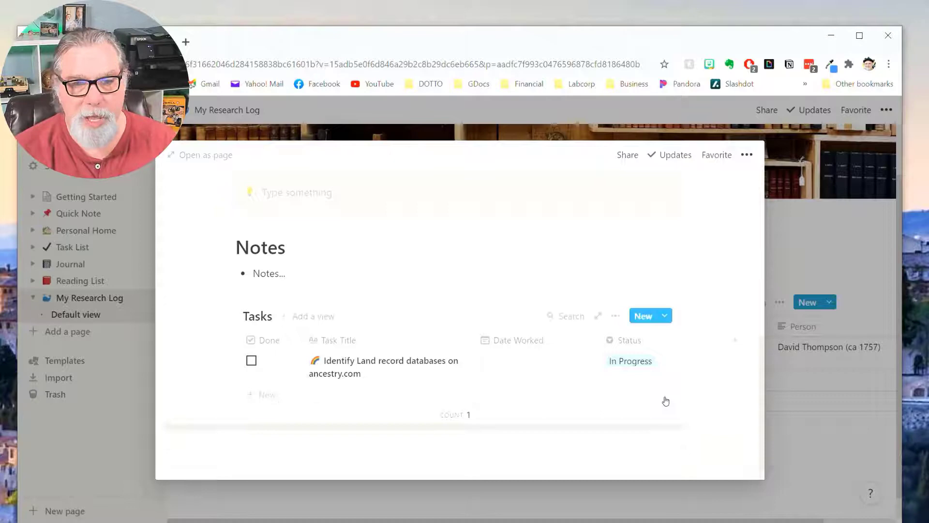
Create a task from Task [Template] titled 'Identify Land records at American Ancestors'.
click(666, 318)
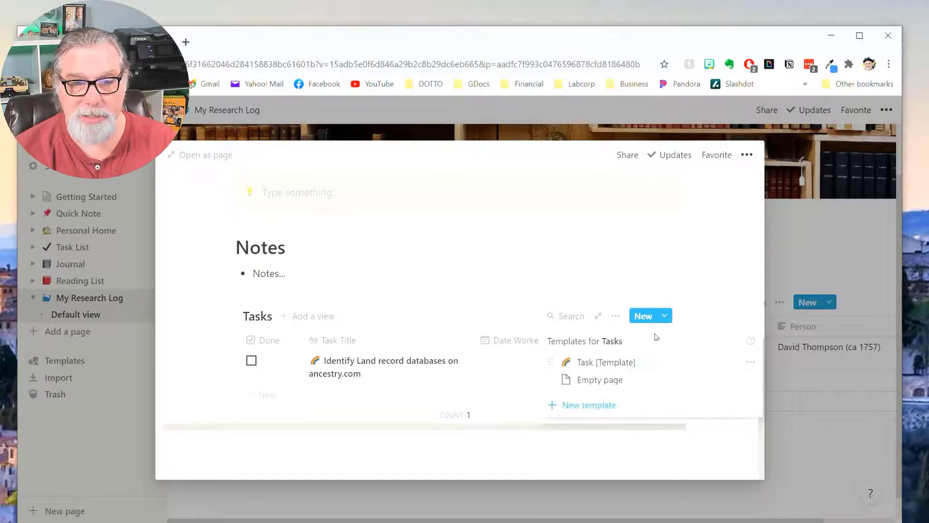
click(619, 367)
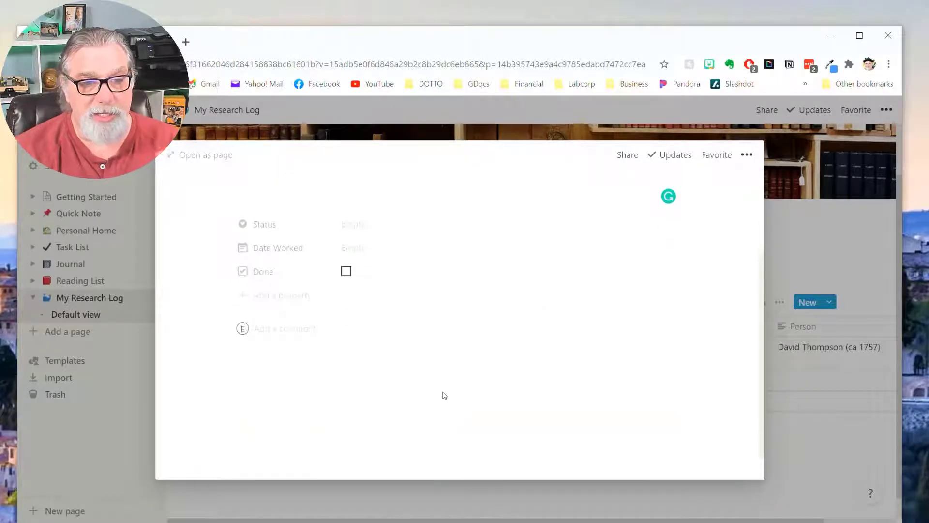
scroll(518, 416, down, 2)
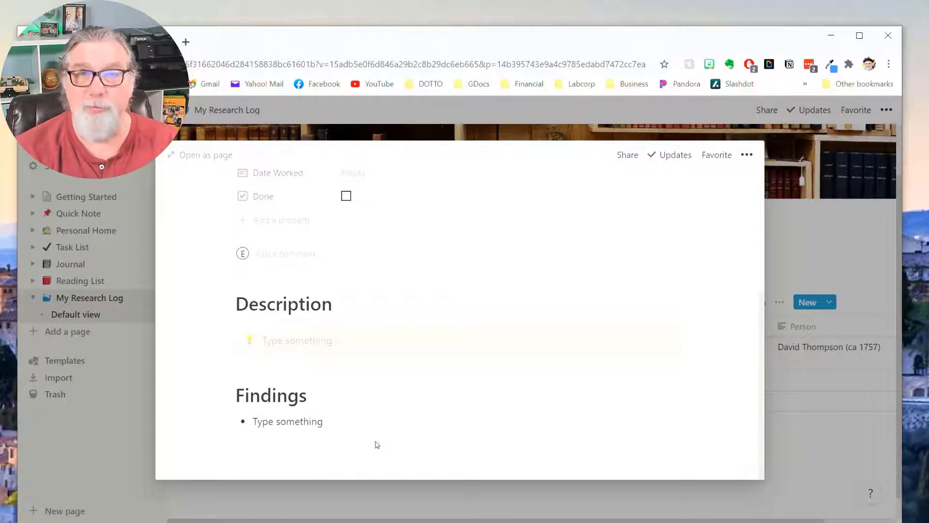
scroll(413, 435, up, 4)
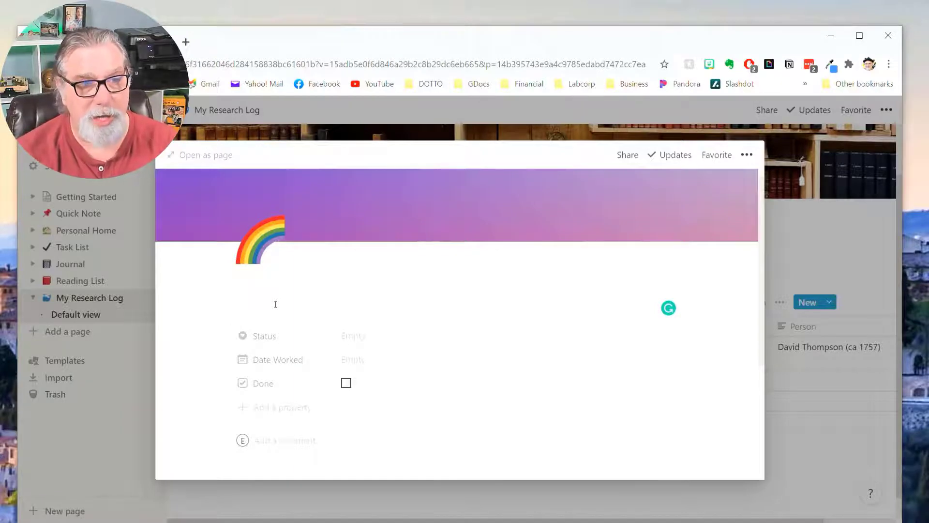
text(Identify)
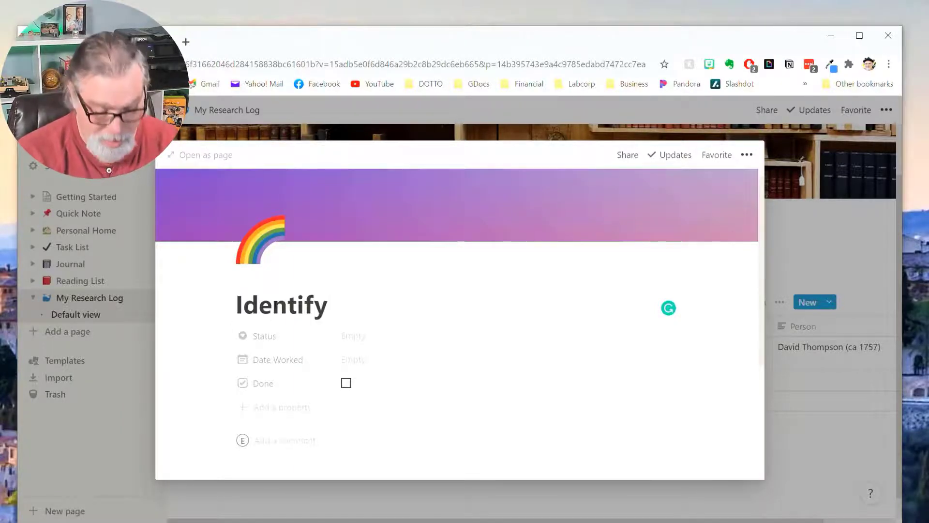
text( Land )
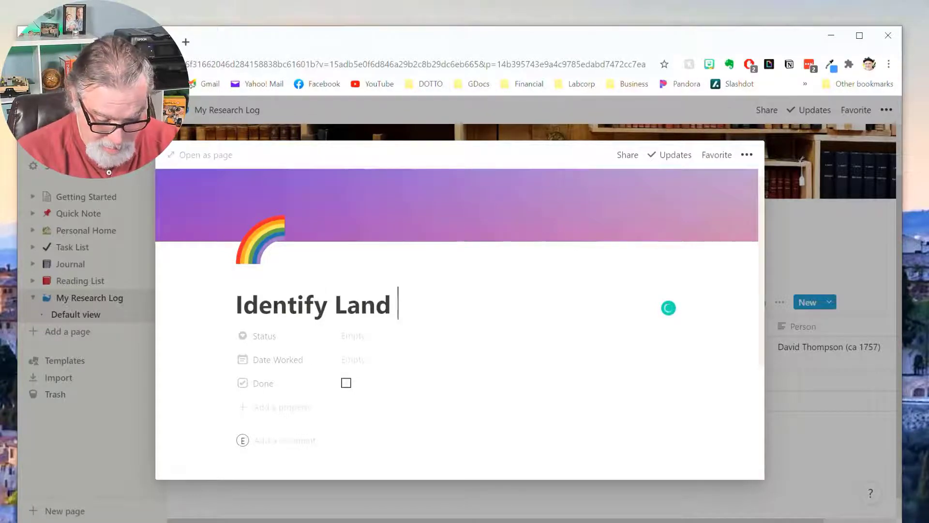
text(records in)
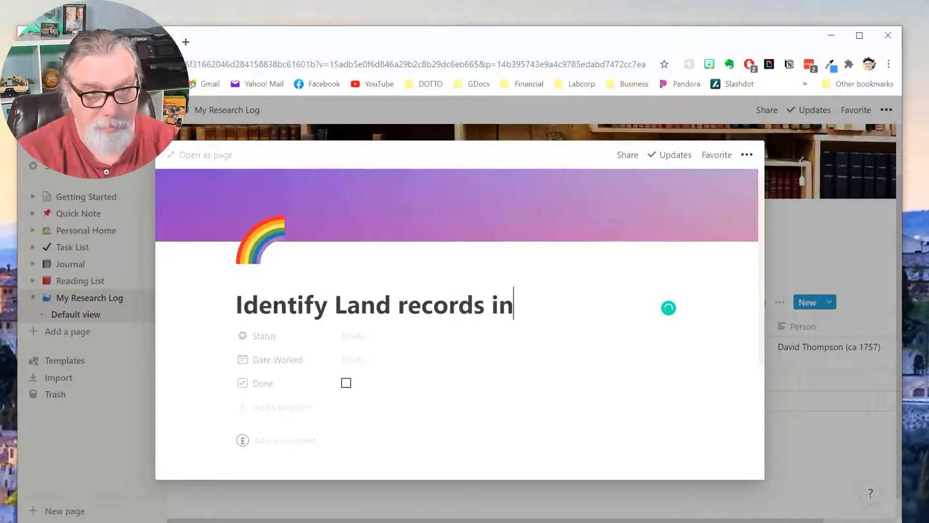
text( Ame)
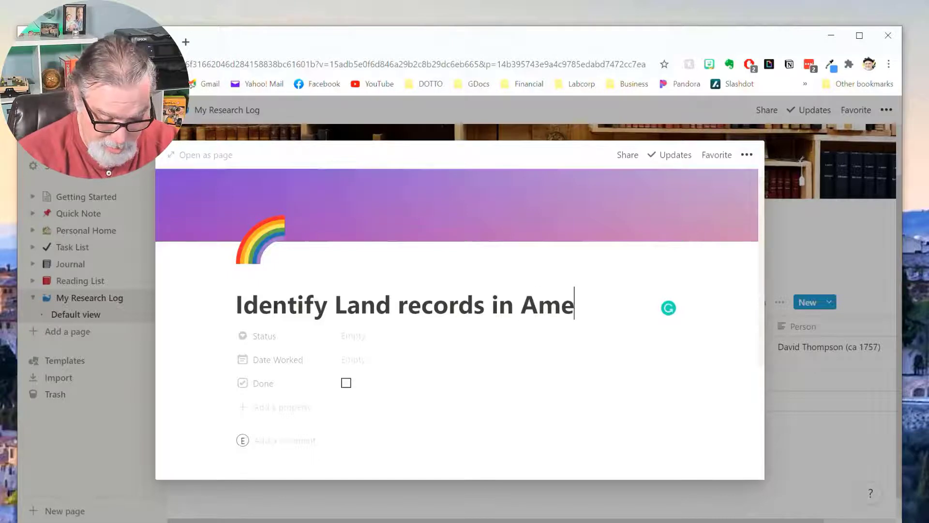
text(rcan Ancestors)
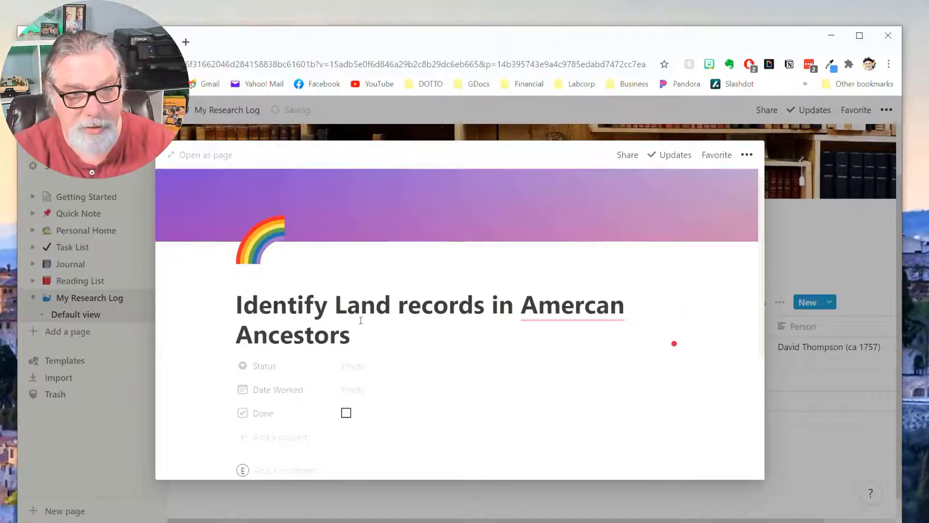
mouse_move(556, 310)
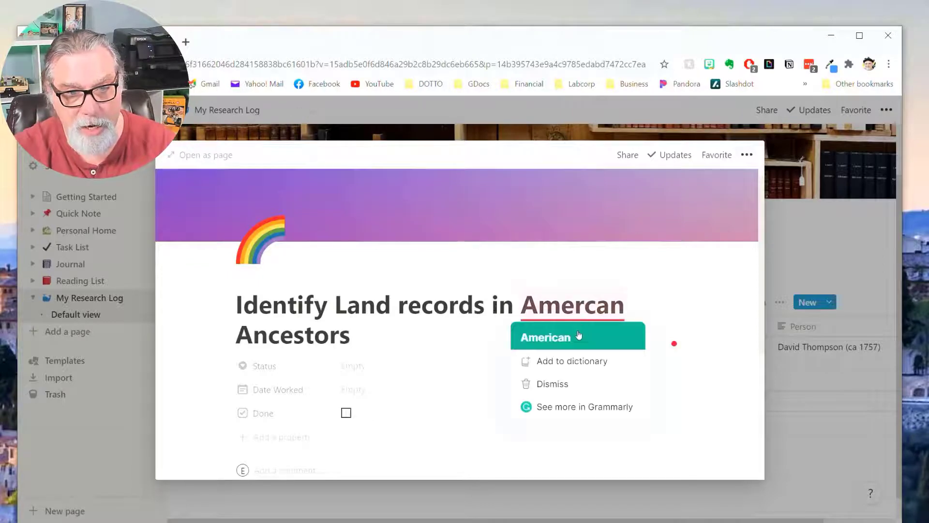
click(551, 336)
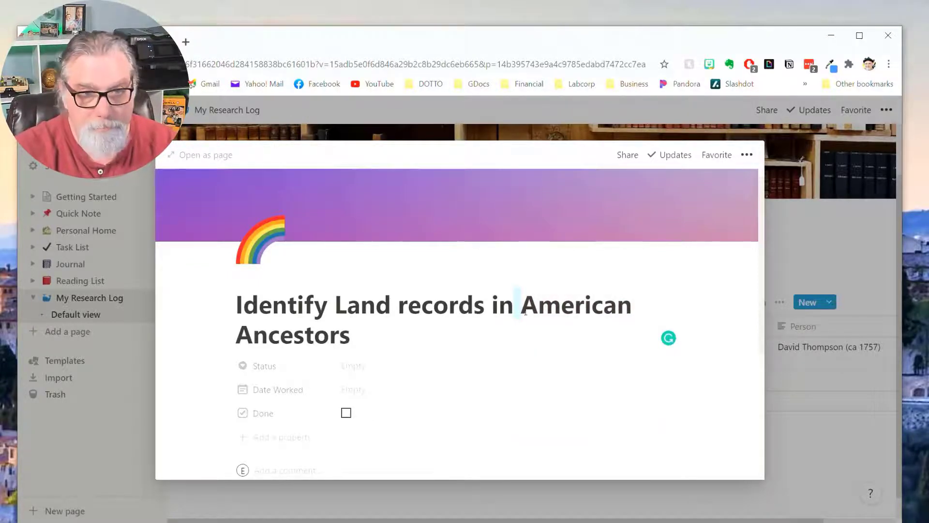
text(at)
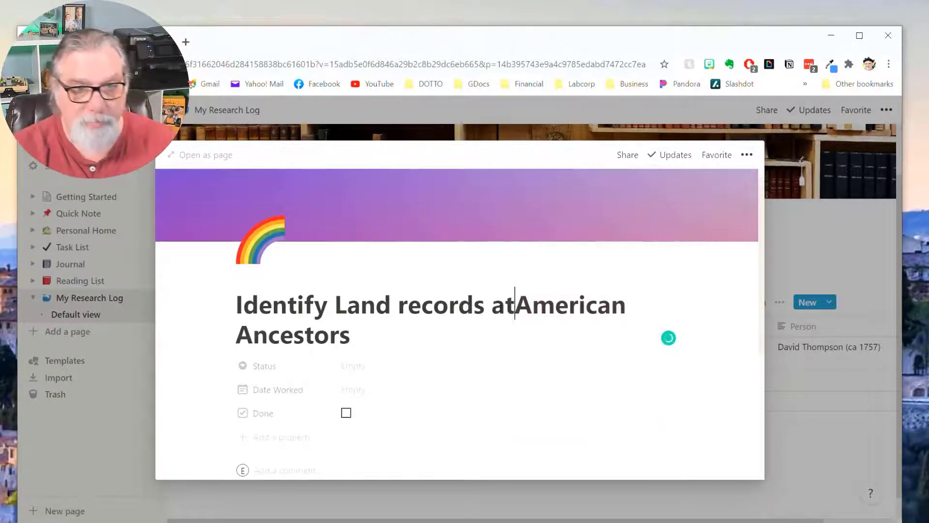
scroll(521, 386, down, 5)
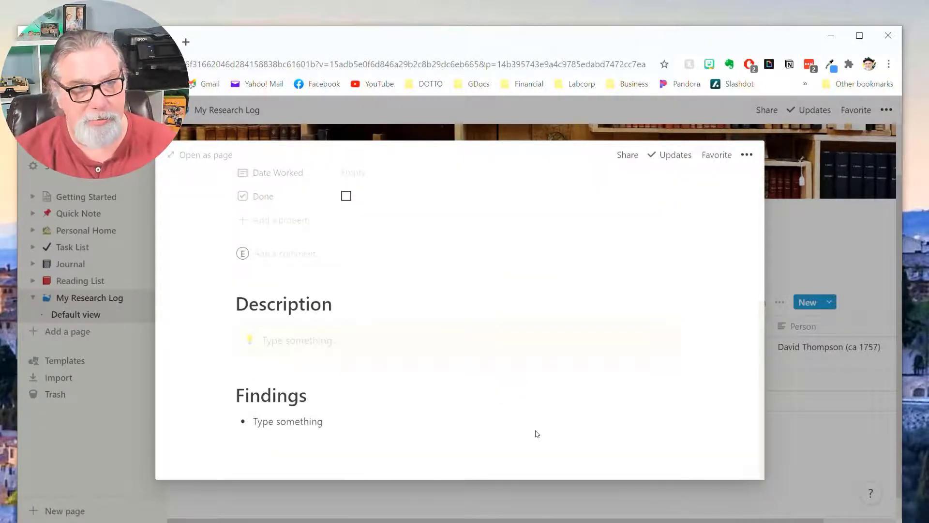
scroll(536, 431, up, 5)
Close the preview, reopen the new task to check its sections, and close it.
click(773, 392)
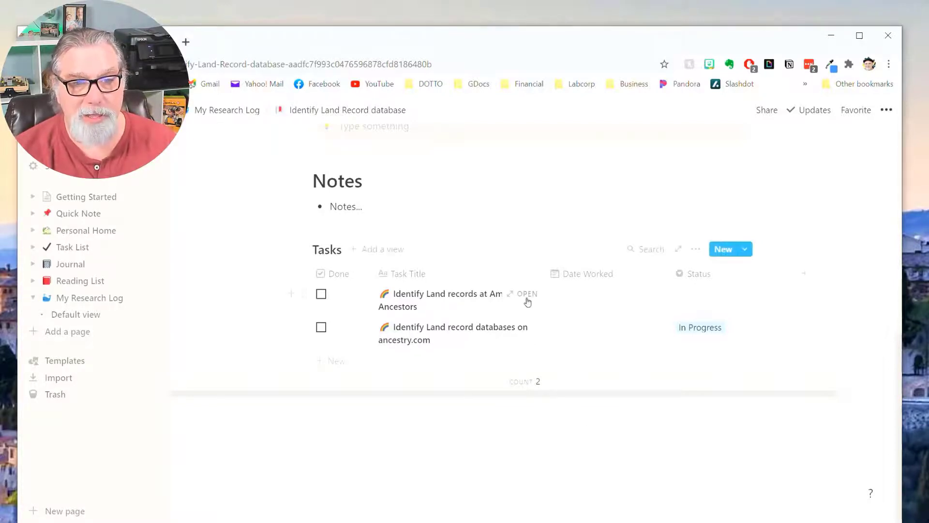
click(527, 295)
scroll(624, 348, down, 5)
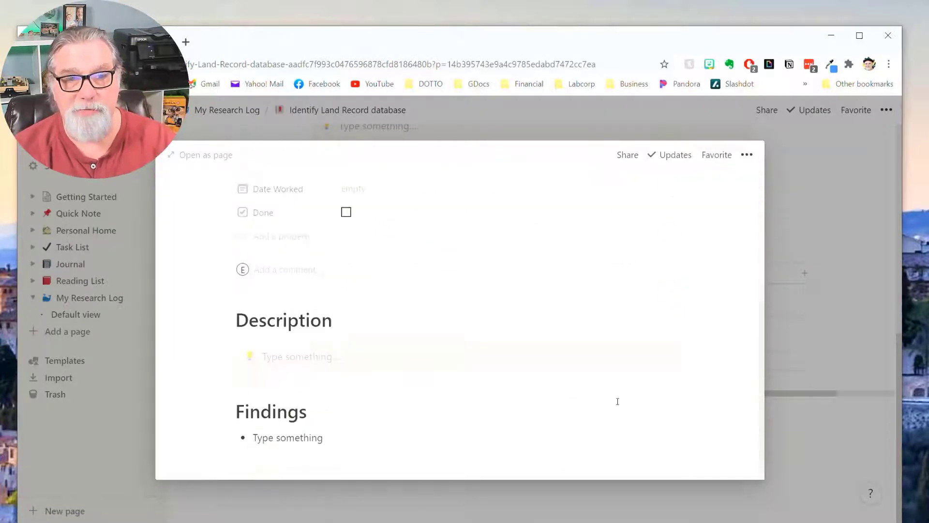
scroll(618, 404, up, 6)
click(825, 472)
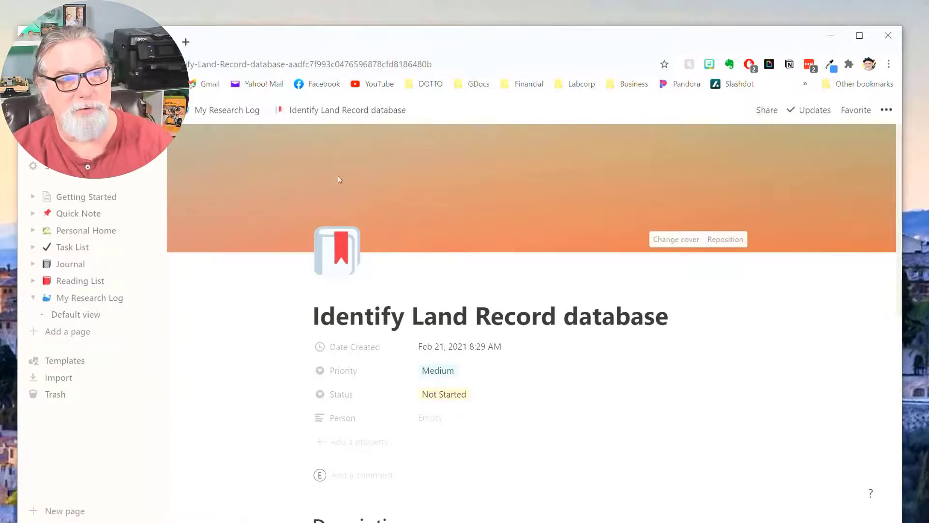
Return to My Research Log and open the Identify Land Record database page.
click(326, 110)
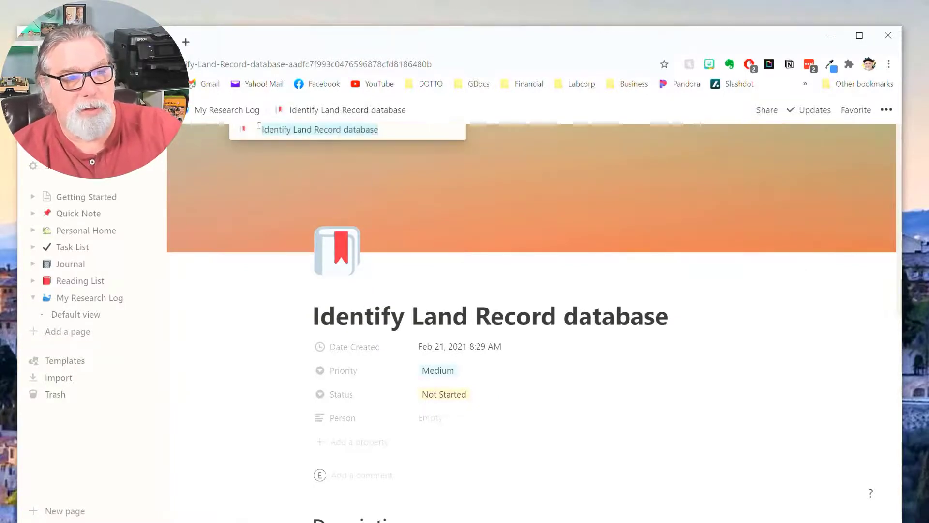
click(229, 110)
scroll(411, 382, down, 2)
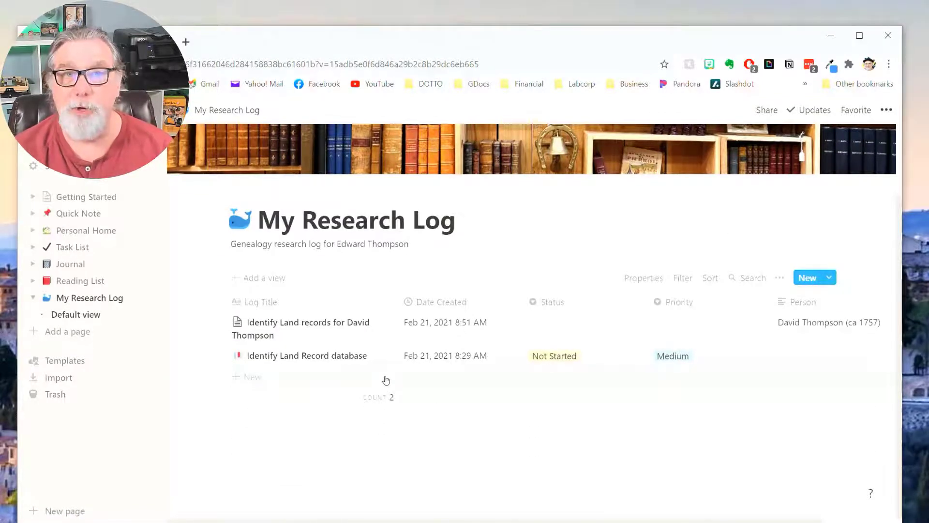
click(386, 380)
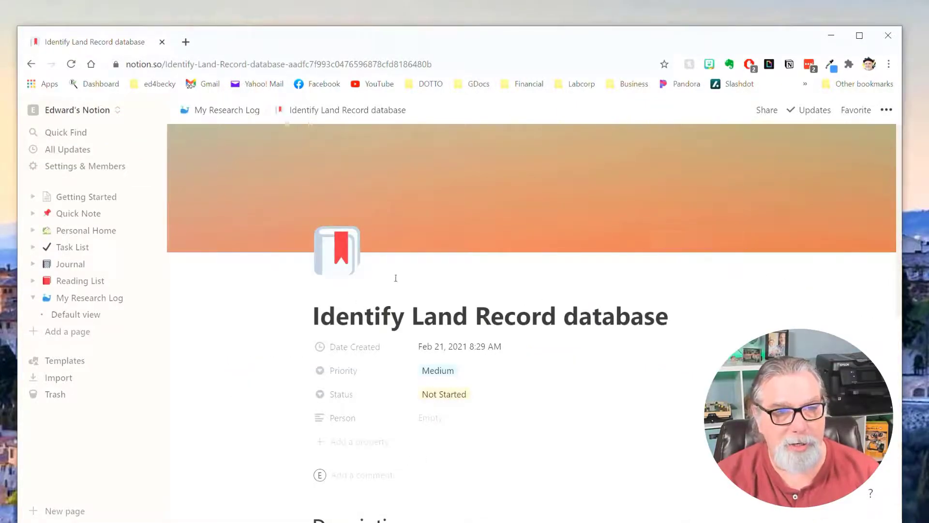
Mark the Identify Land Record database page as a Favorite from its header.
scroll(814, 327, down, 2)
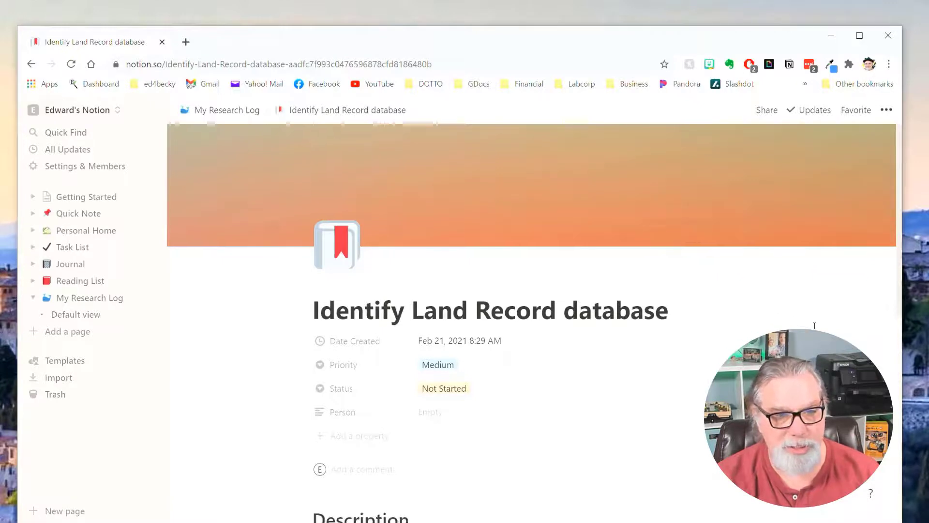
scroll(814, 328, down, 5)
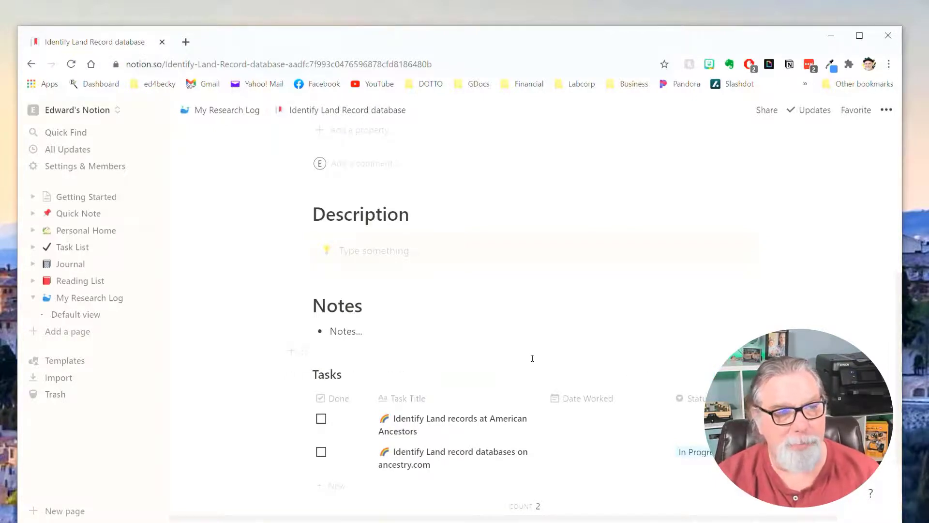
scroll(558, 348, up, 5)
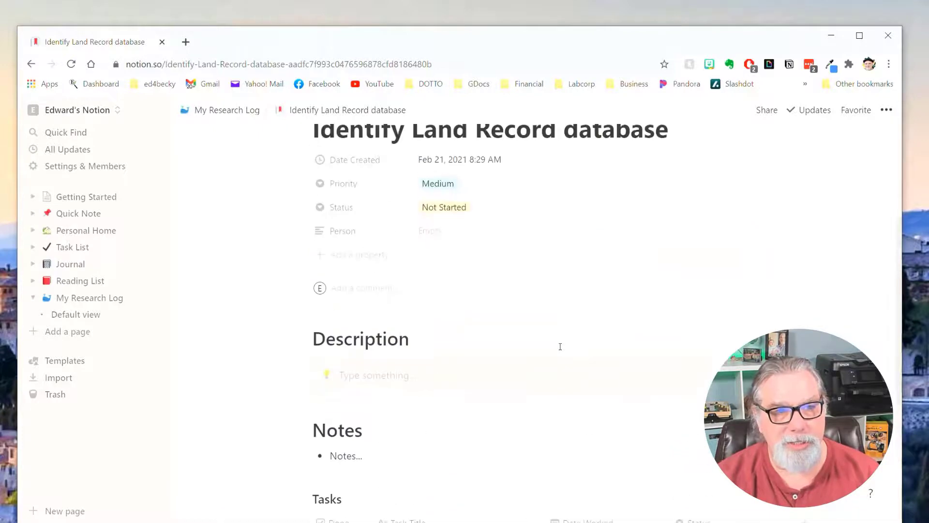
click(859, 111)
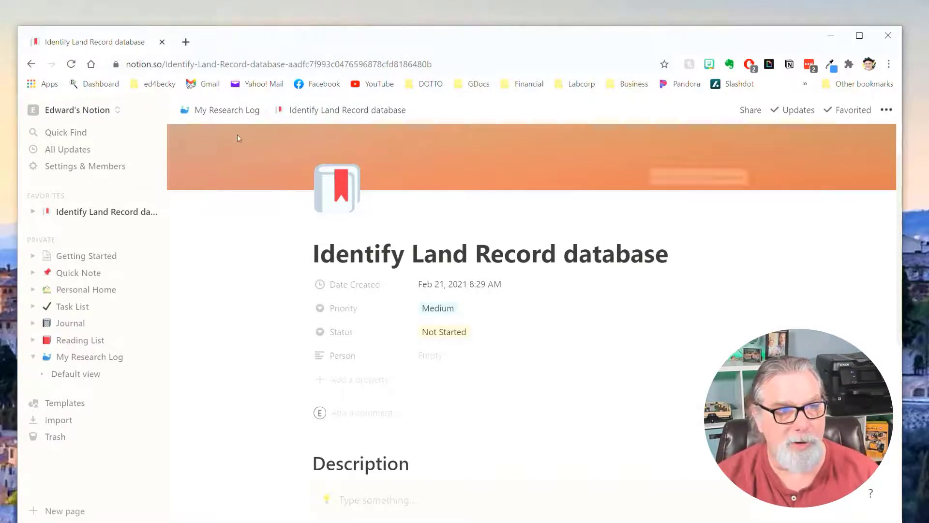
Start a new template for the My Research Log database.
click(224, 115)
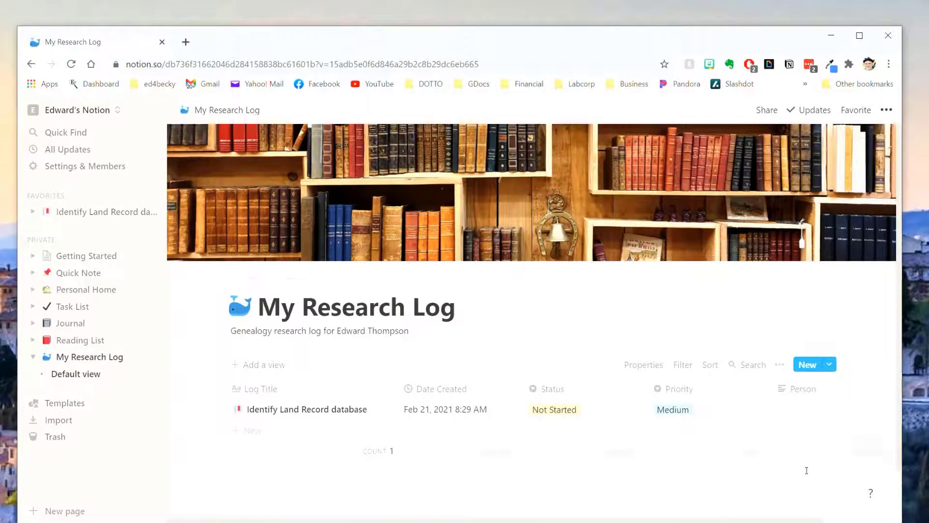
scroll(807, 471, down, 2)
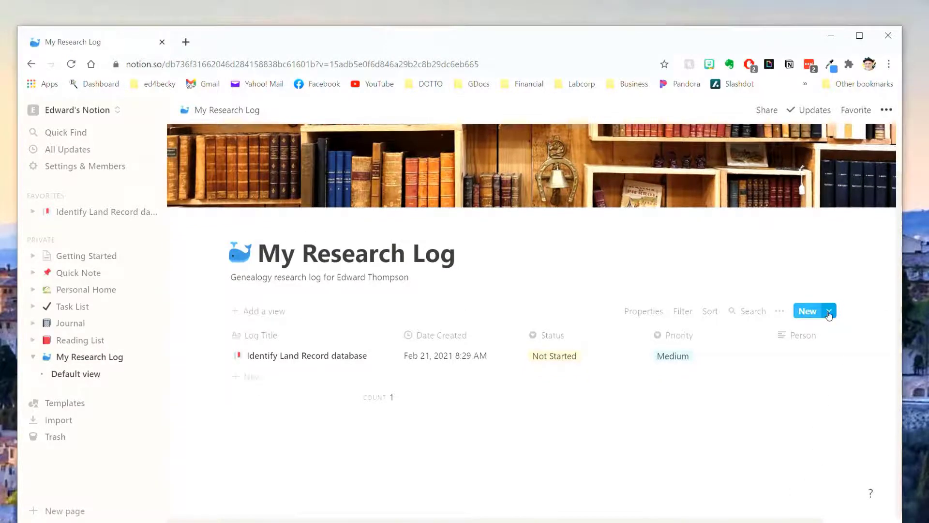
click(829, 314)
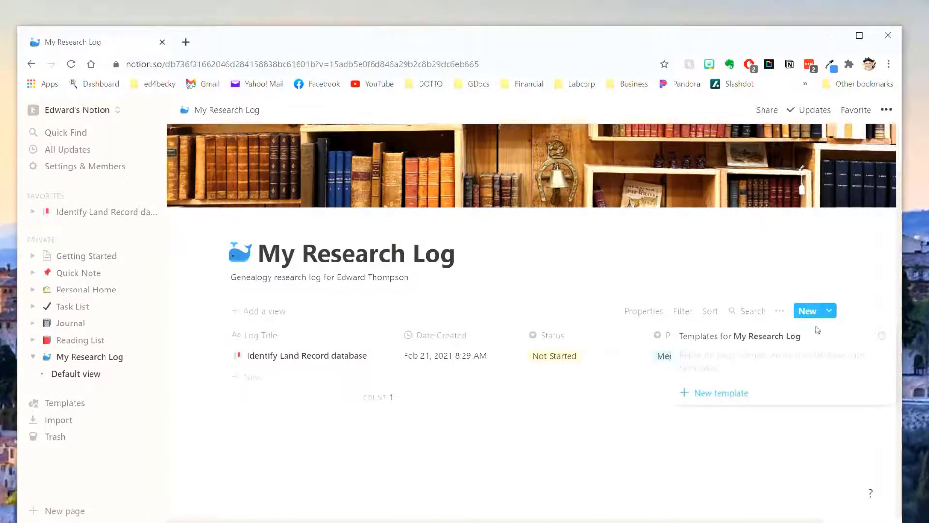
click(710, 398)
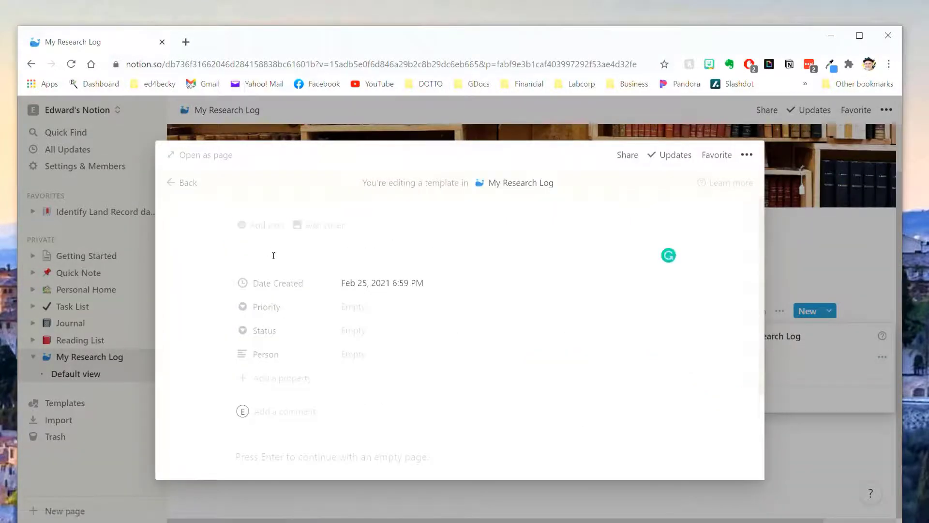
Title it 'Research Log [Template]', view it full page, and expand the favourite's subpages.
text(Resea)
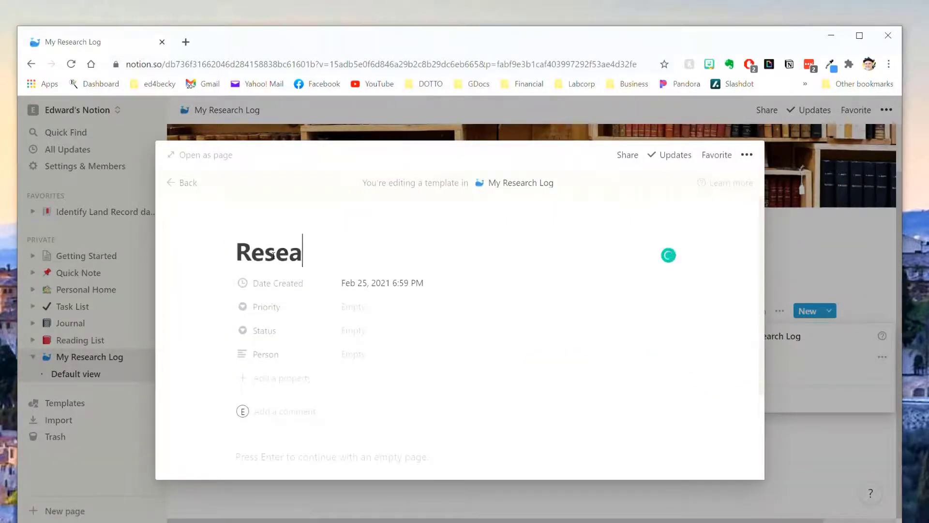
text(rcg Log [Template])
click(274, 256)
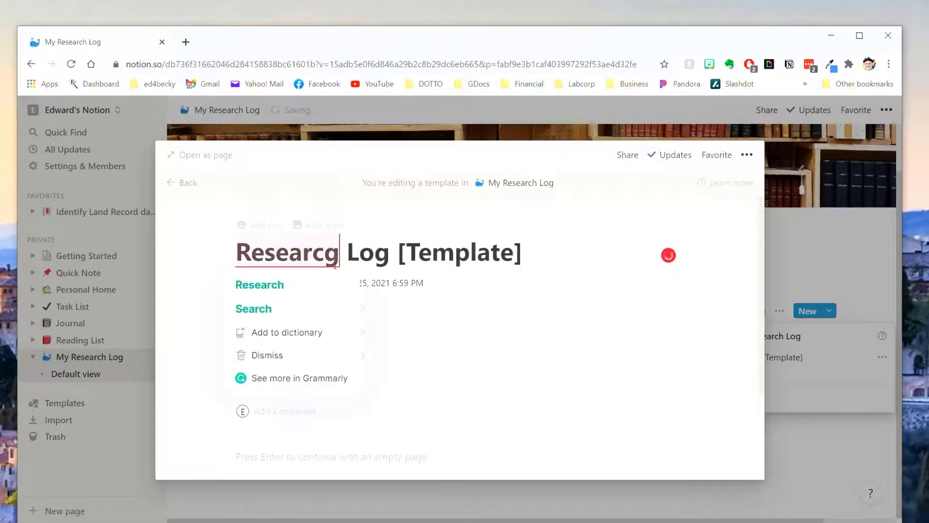
click(259, 284)
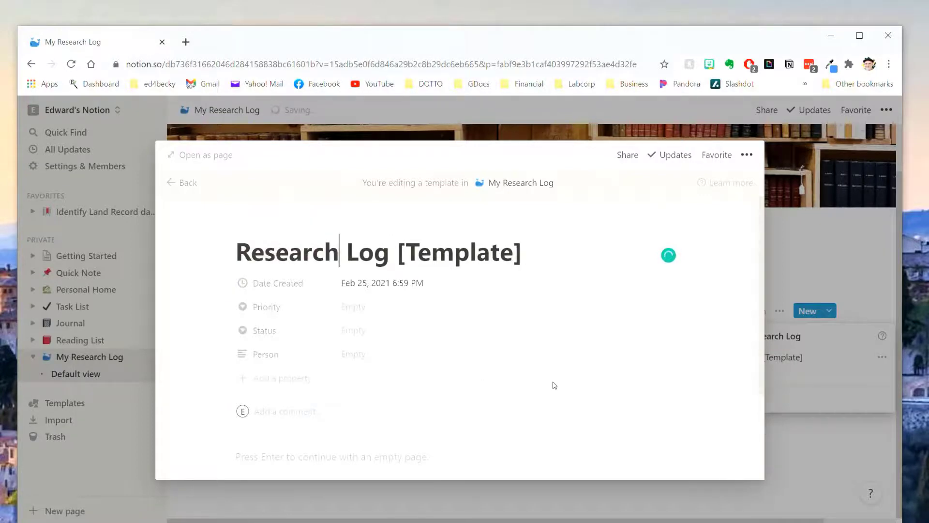
click(218, 155)
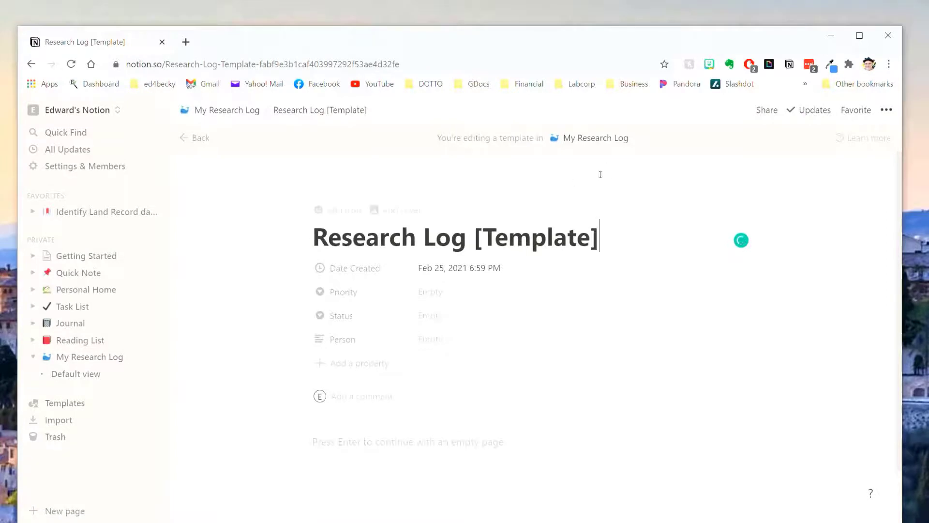
click(32, 213)
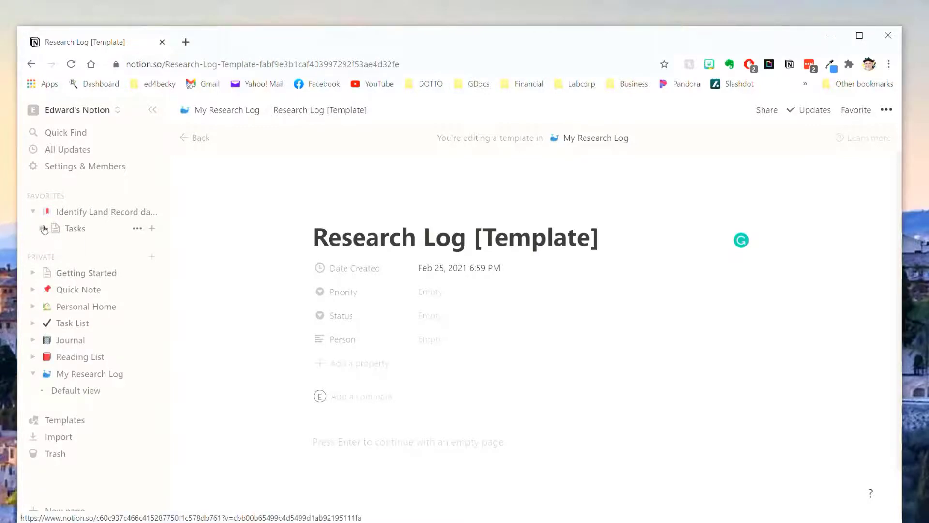
Drag the Tasks page from the sidebar favourites into the template body as an inline database.
click(42, 228)
click(42, 229)
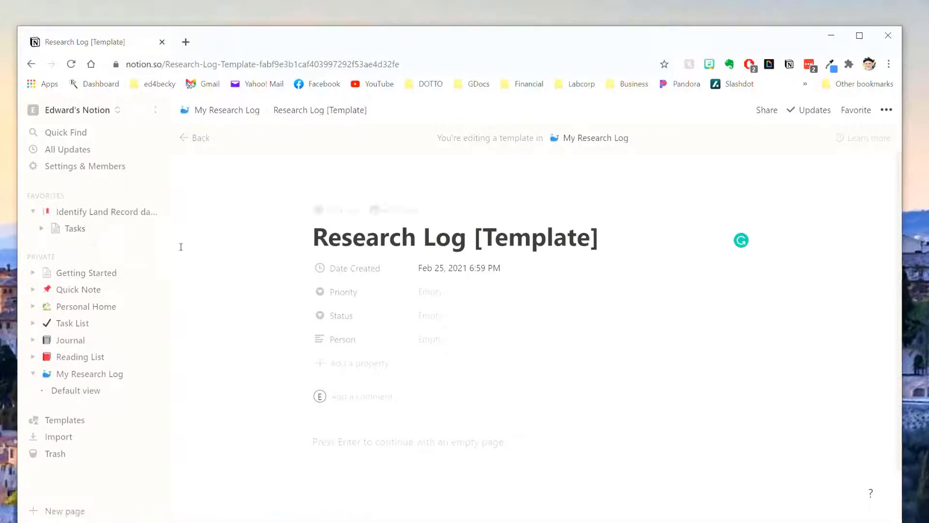
drag(84, 234, 420, 478)
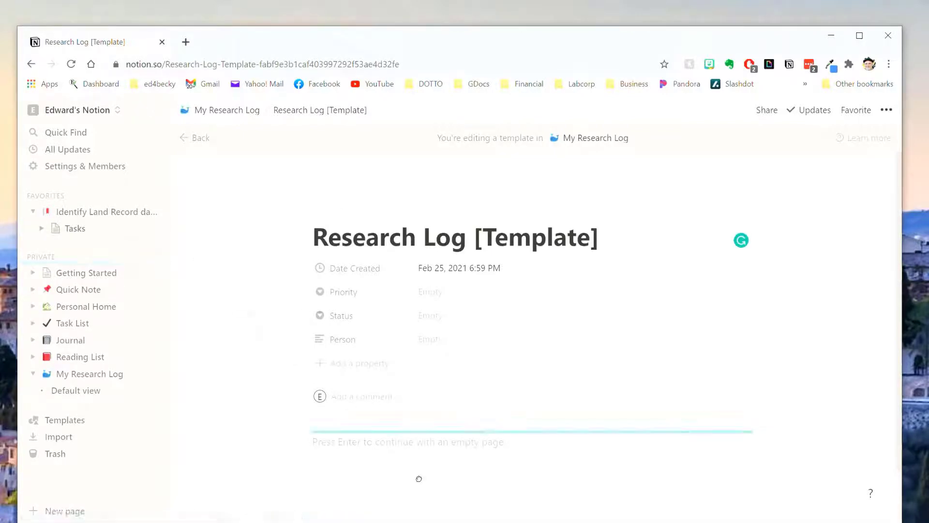
drag(419, 443, 421, 442)
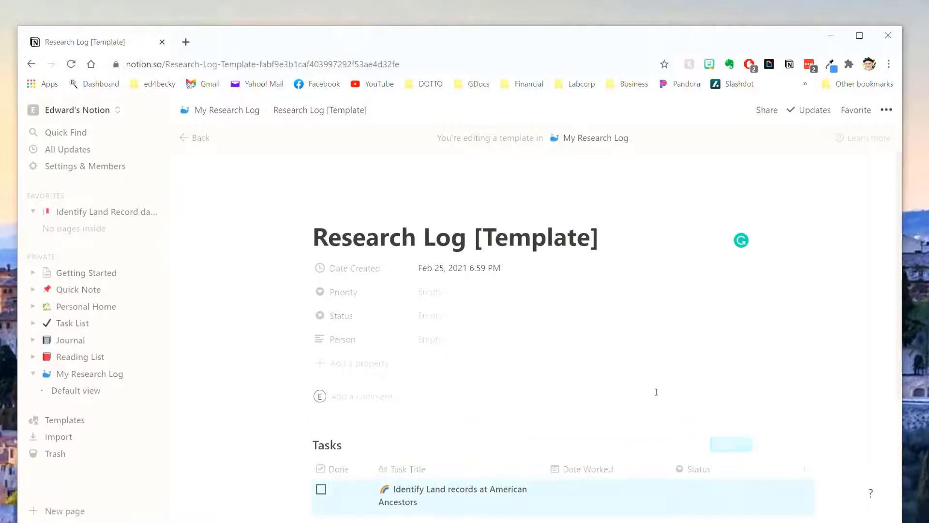
scroll(629, 411, down, 3)
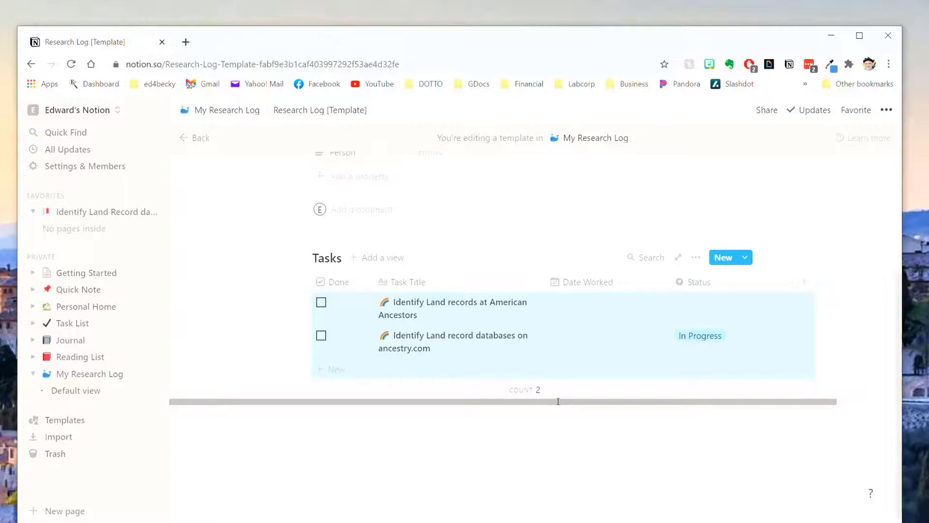
scroll(525, 394, up, 1)
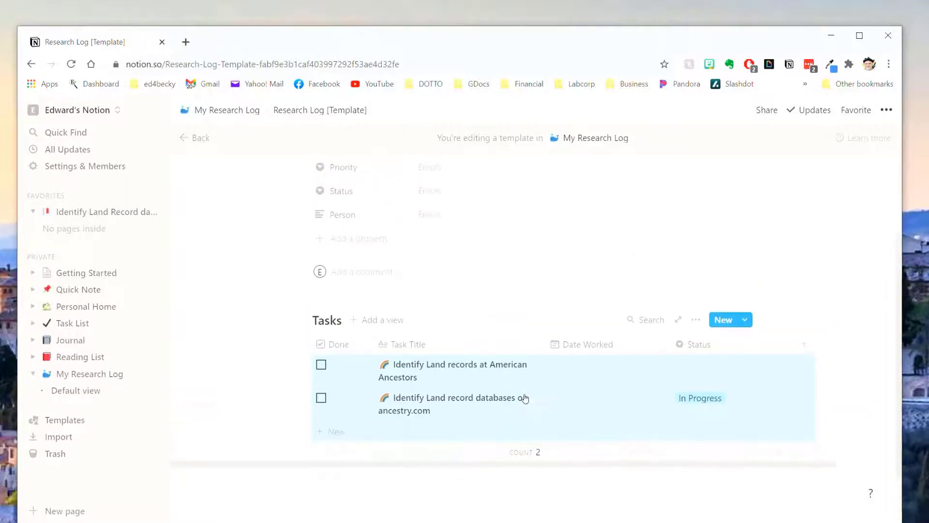
scroll(538, 387, up, 1)
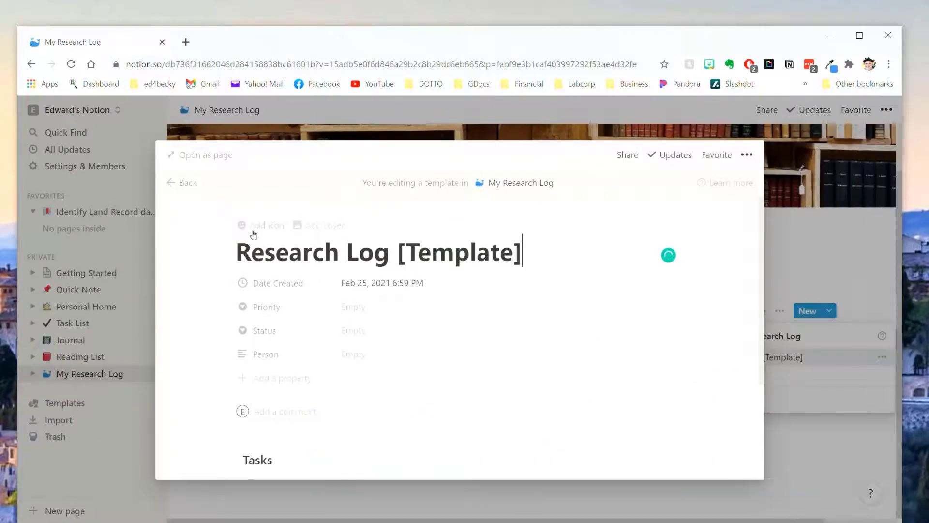
Give the Research Log template the red bookmark emoji icon.
click(259, 230)
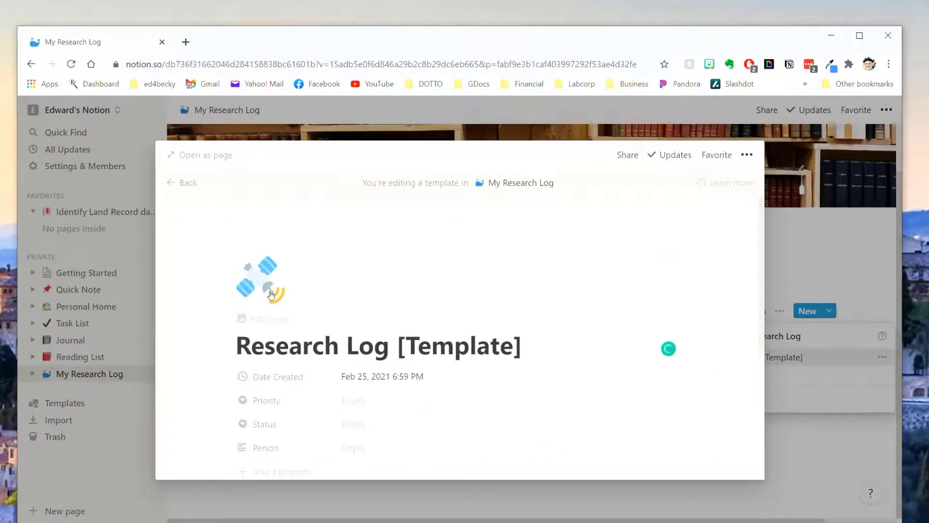
click(263, 294)
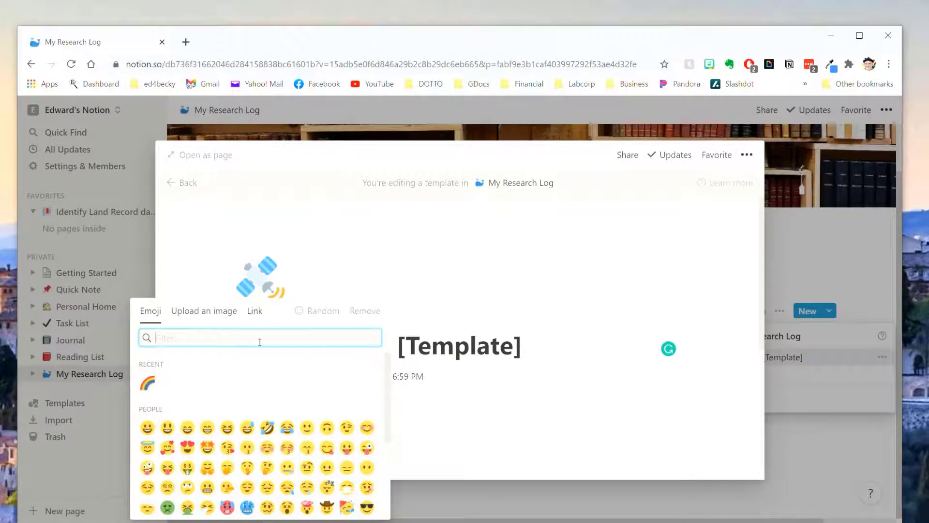
text(book)
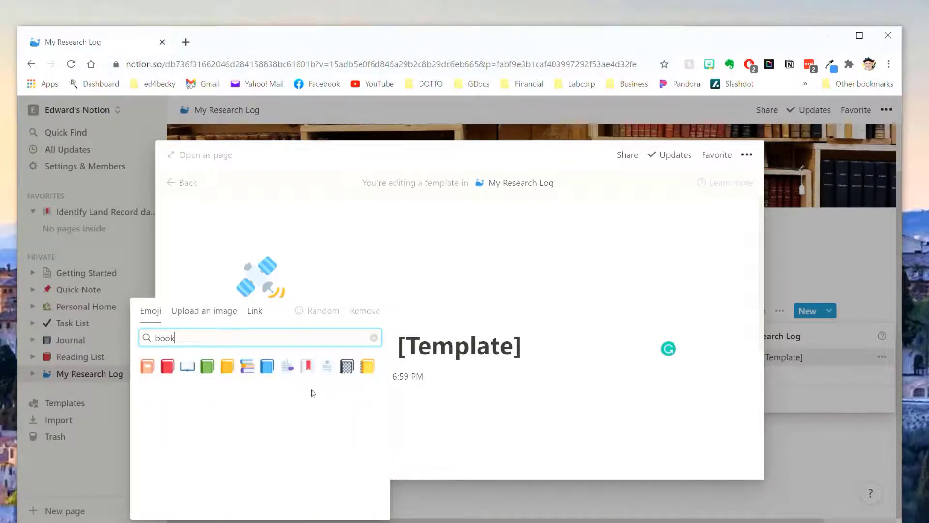
click(306, 366)
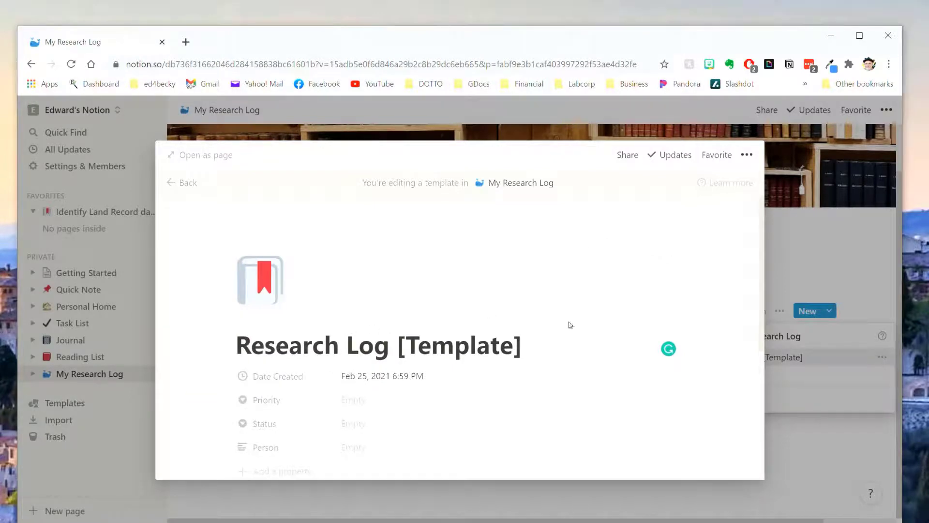
Add a blue-to-orange gradient cover to the template.
click(300, 320)
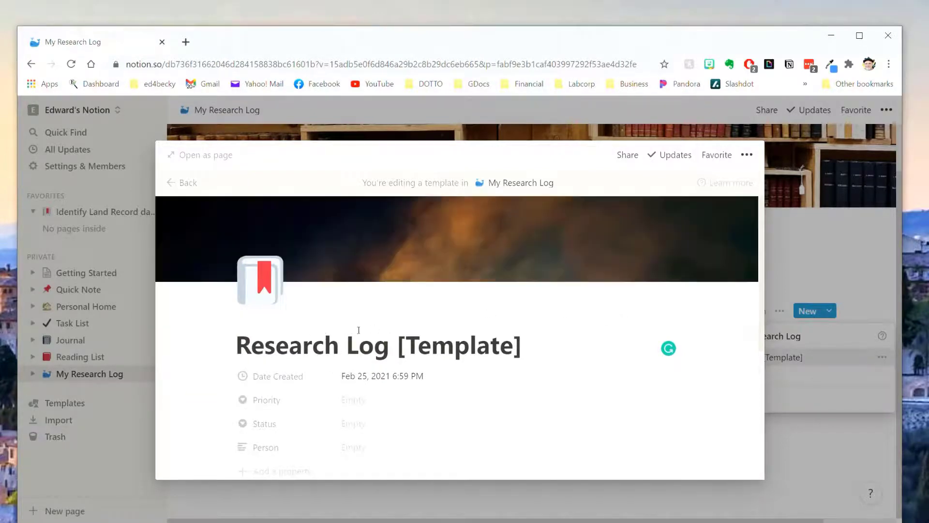
click(579, 267)
click(462, 423)
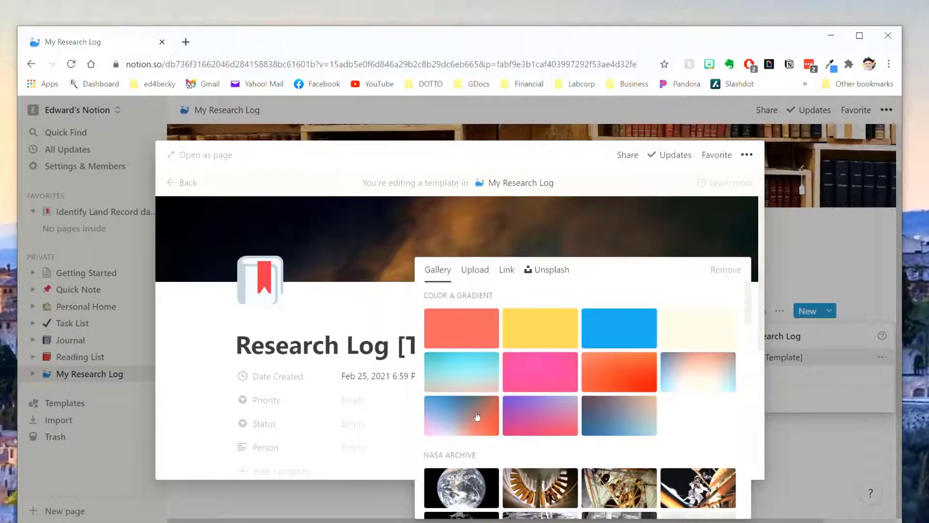
click(366, 320)
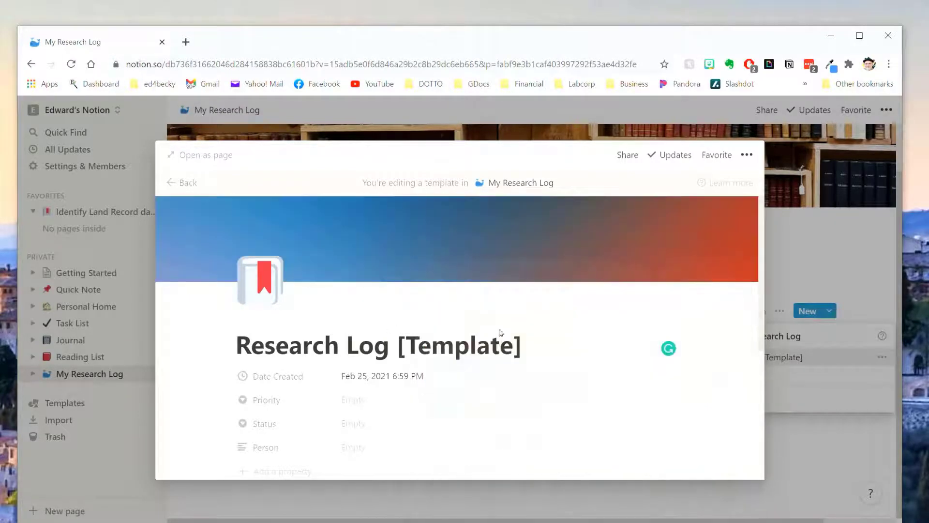
scroll(429, 417, down, 5)
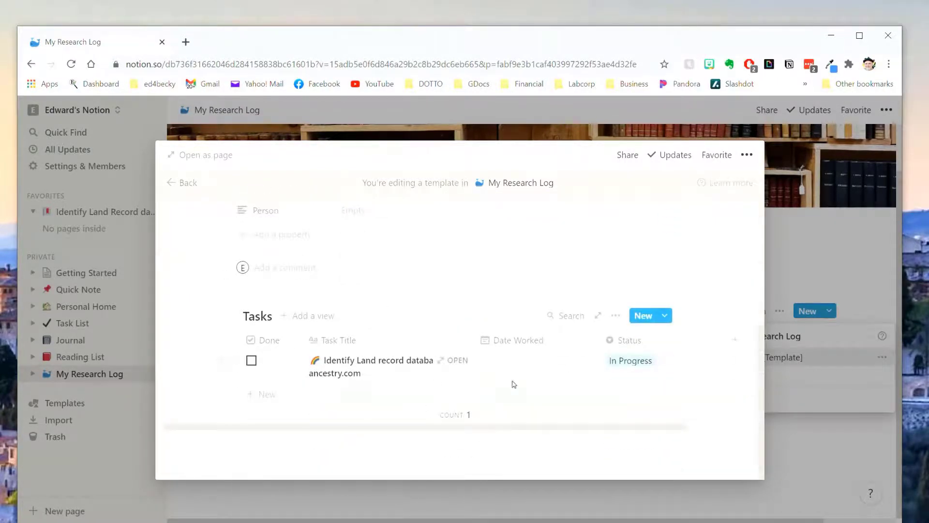
Add a 'Description' Heading 1 with a callout block beneath it.
right_click(455, 377)
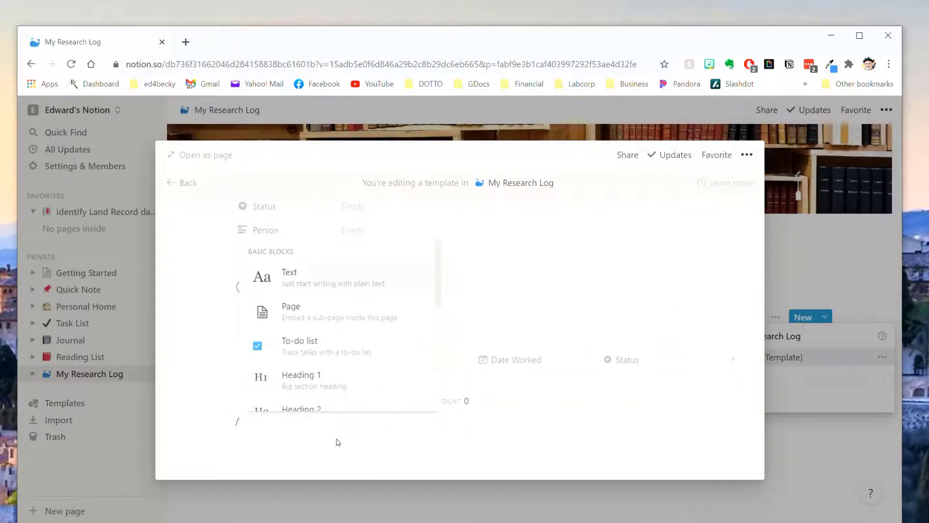
text(h1)
key(Return)
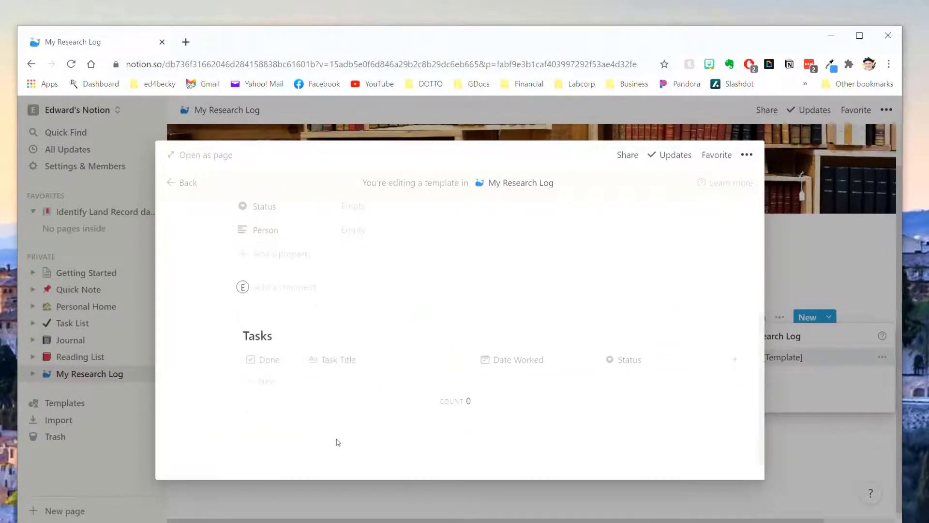
text(Description)
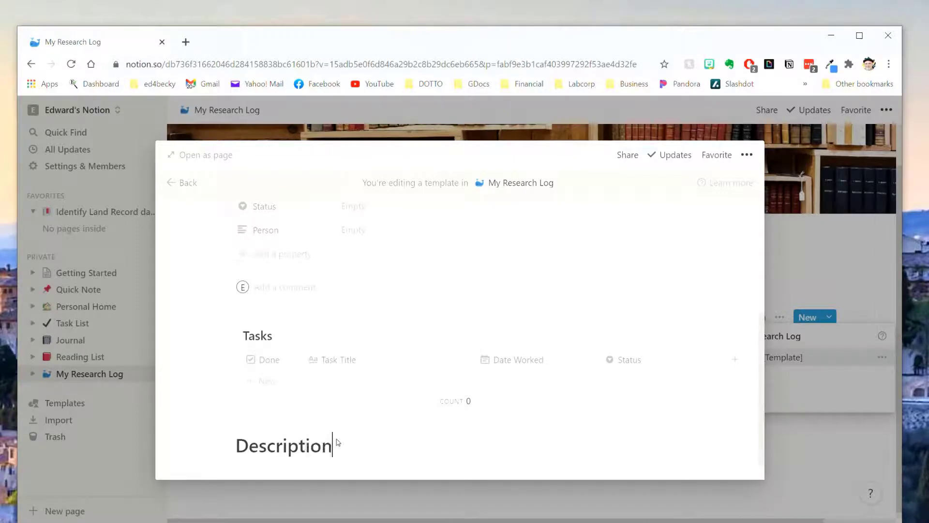
key(Return)
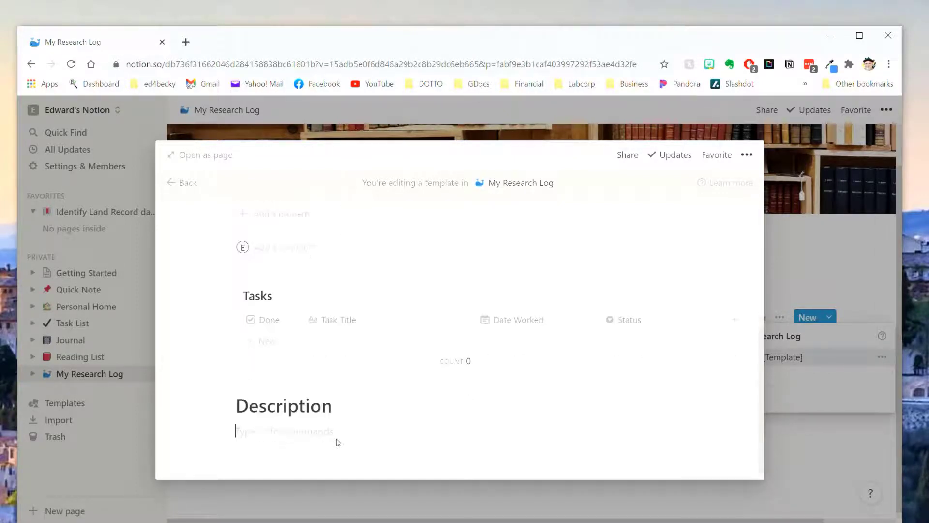
text(/call)
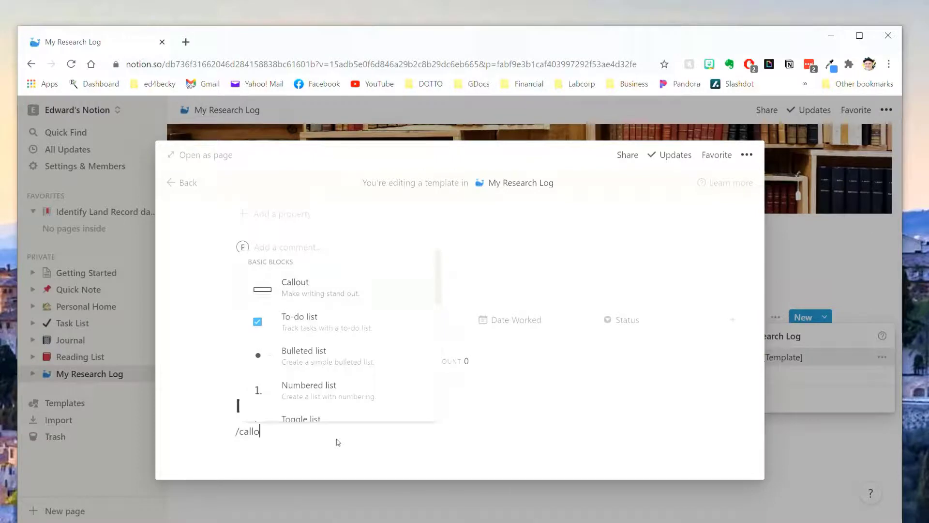
key(Return)
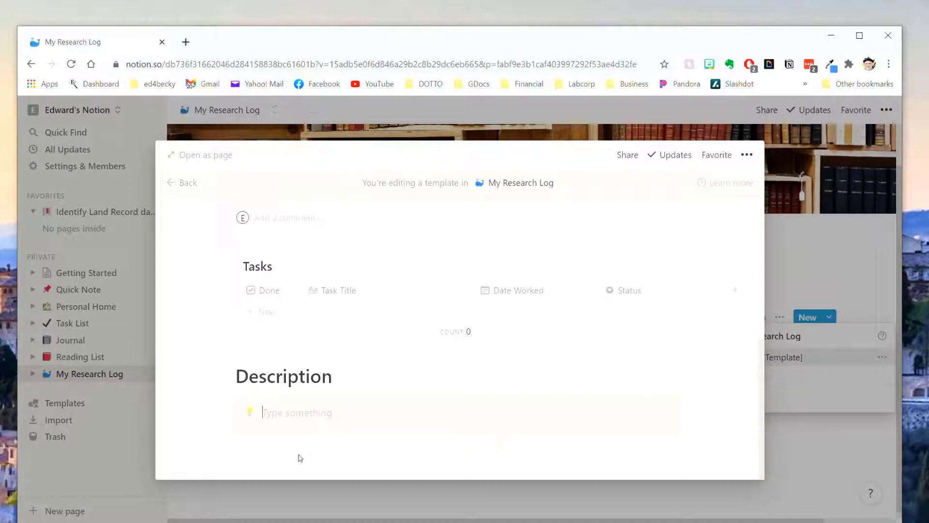
Add a 'Notes' Heading 1 below the callout with a 'Type something' bullet.
click(345, 451)
text(/h1)
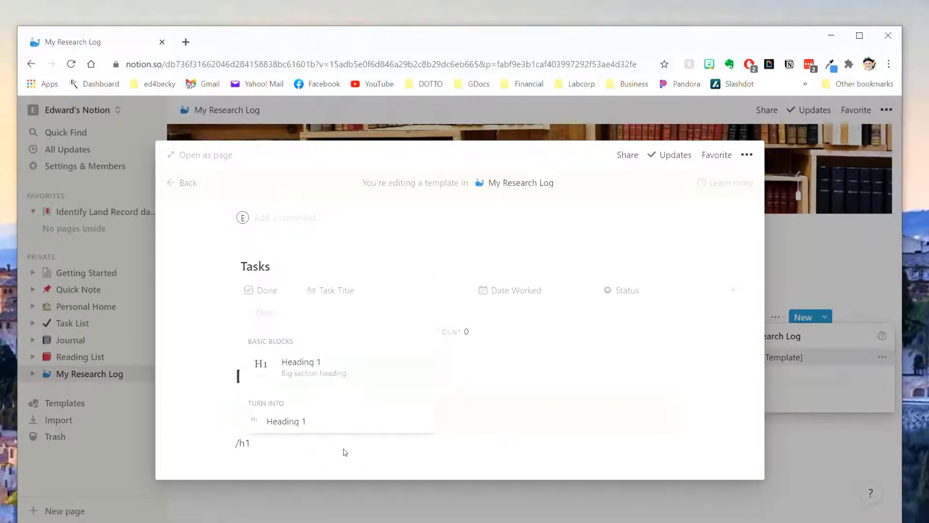
key(Return)
text(Tas)
key(BackSpace)
key(BackSpace)
key(BackSpace)
text(Notes)
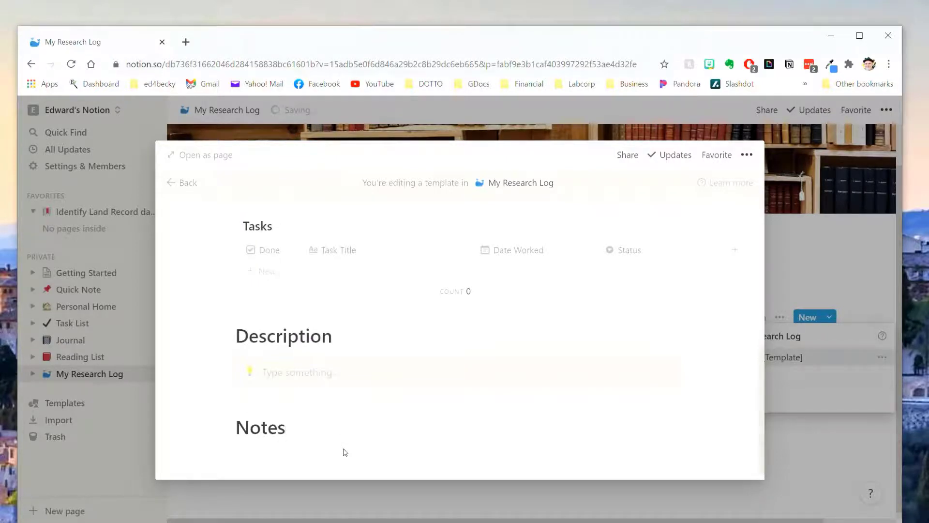
key(Return)
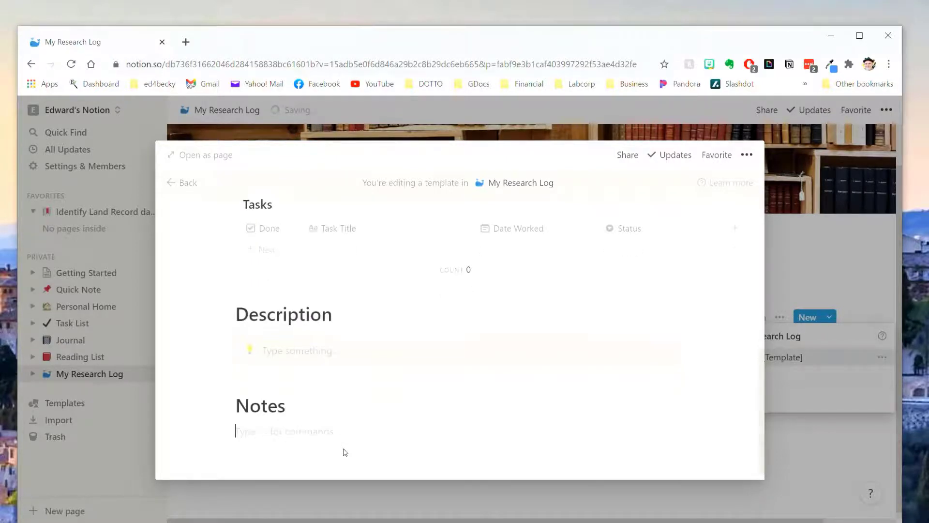
text(/bull)
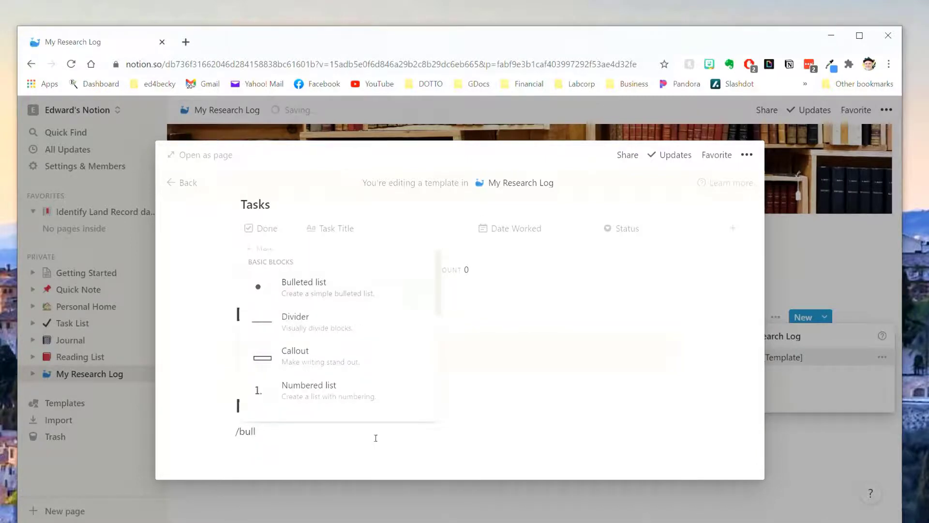
click(310, 293)
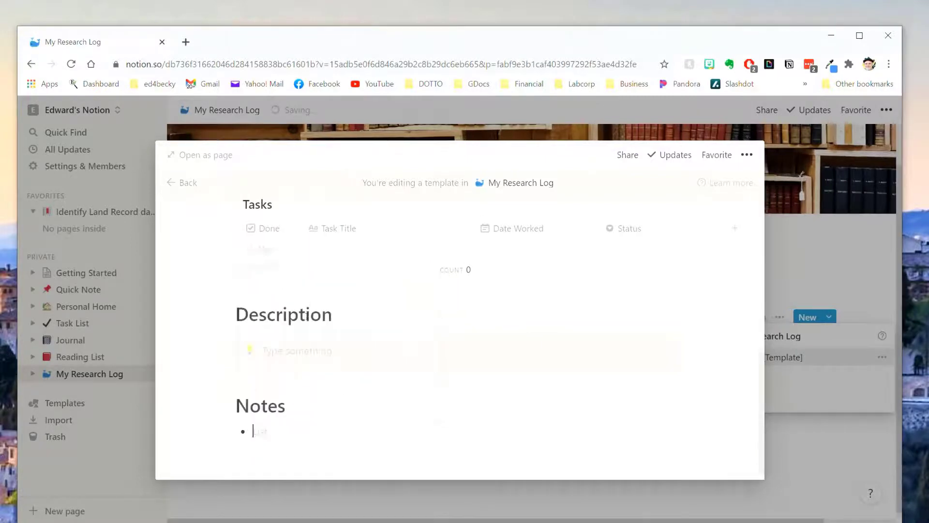
text(Type something)
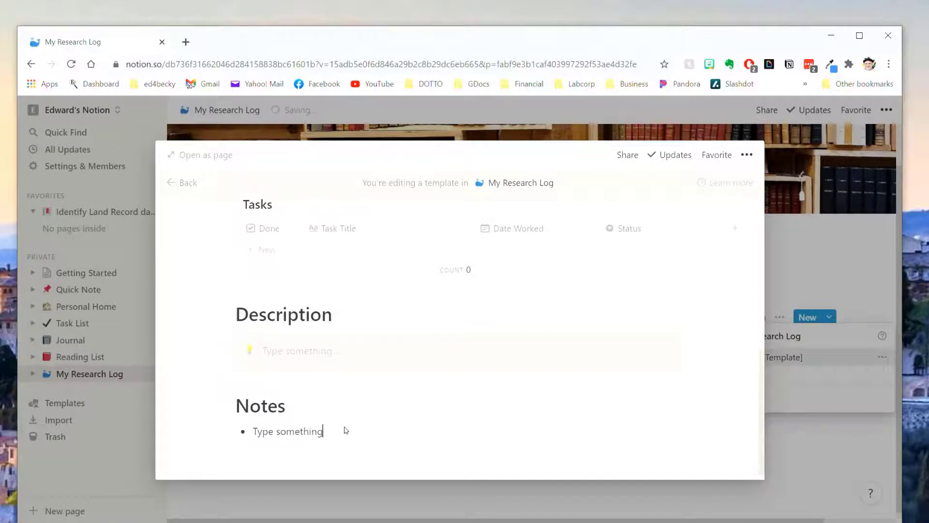
scroll(462, 364, down, 1)
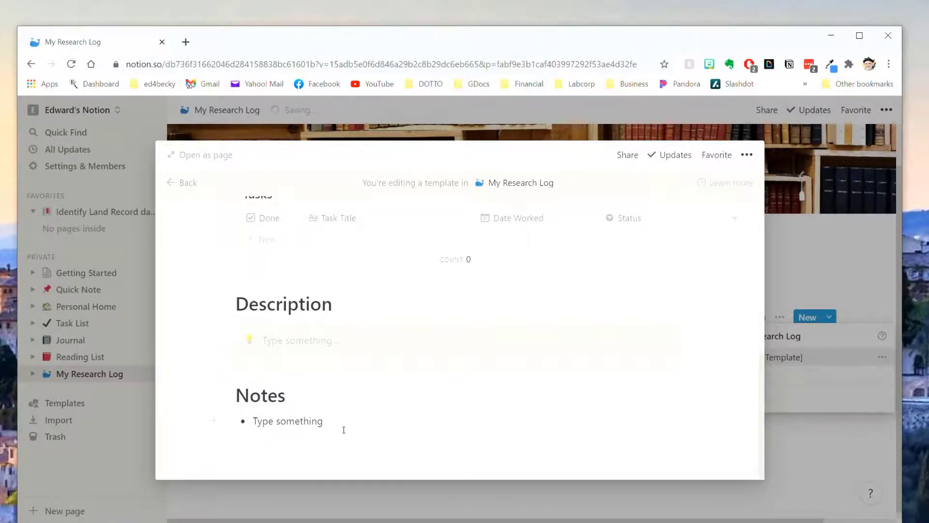
Move the Description heading, callout, Notes heading and bullet above the Tasks table.
scroll(369, 411, up, 5)
scroll(332, 442, down, 5)
scroll(332, 411, up, 2)
scroll(339, 417, down, 2)
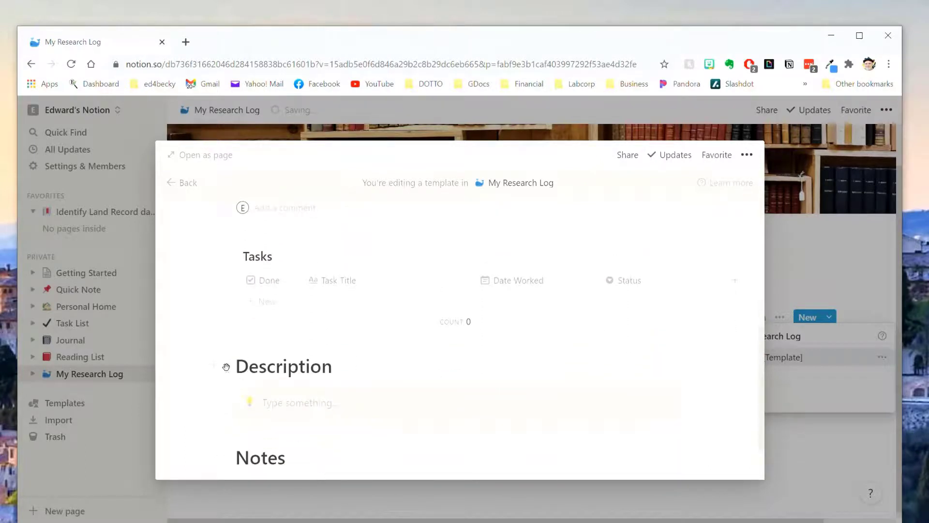
drag(225, 368, 238, 261)
drag(225, 376, 226, 275)
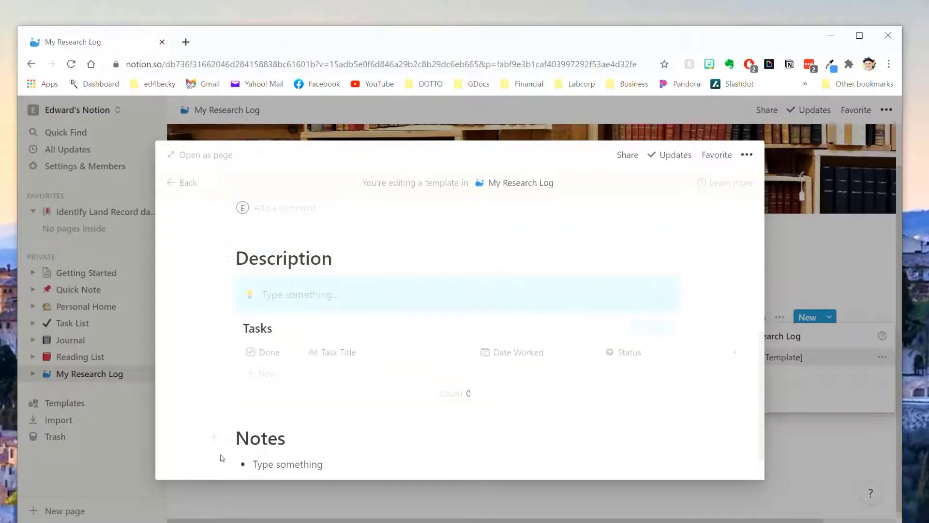
drag(226, 438, 229, 320)
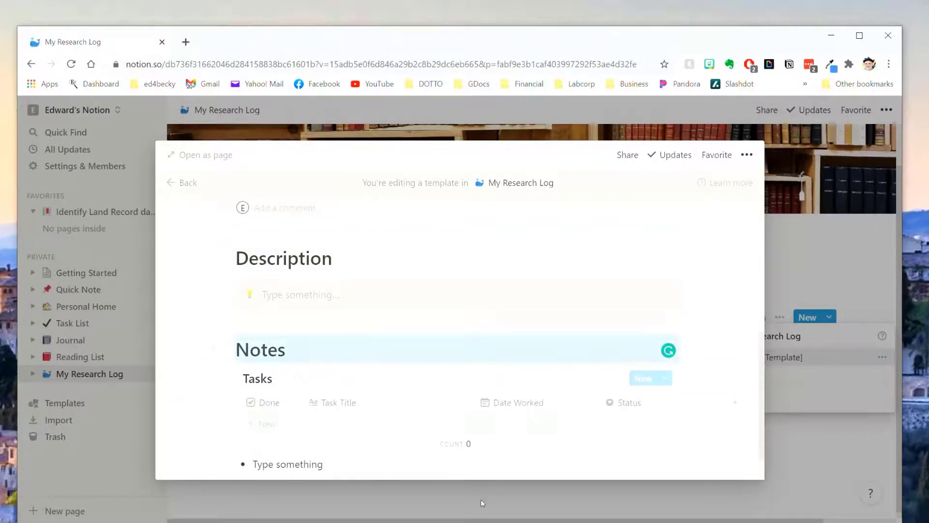
drag(227, 422, 242, 323)
Add an empty line after the Notes bullet and another below the Tasks table.
scroll(608, 446, up, 1)
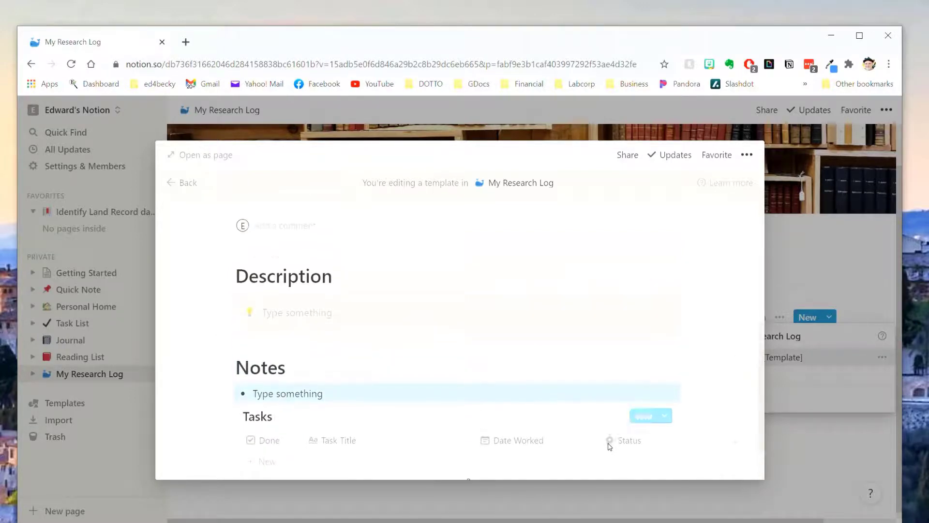
scroll(608, 446, down, 1)
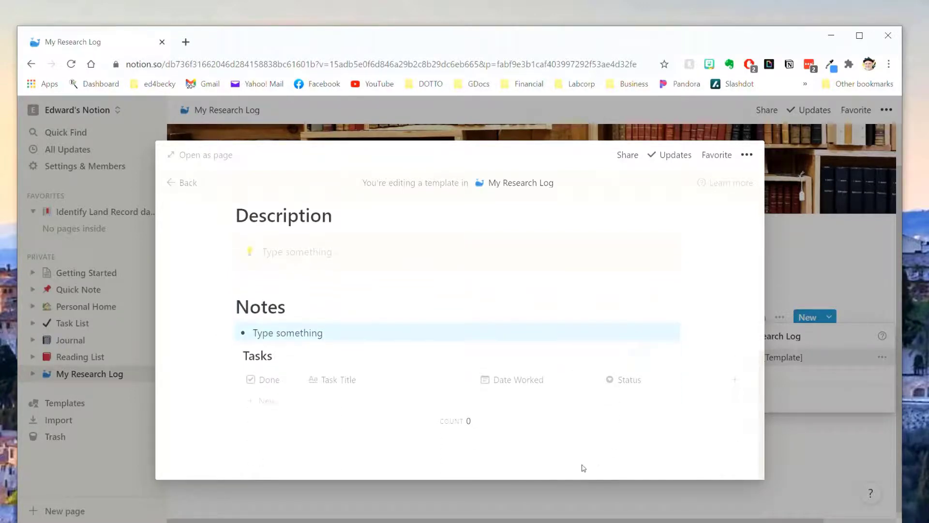
click(691, 334)
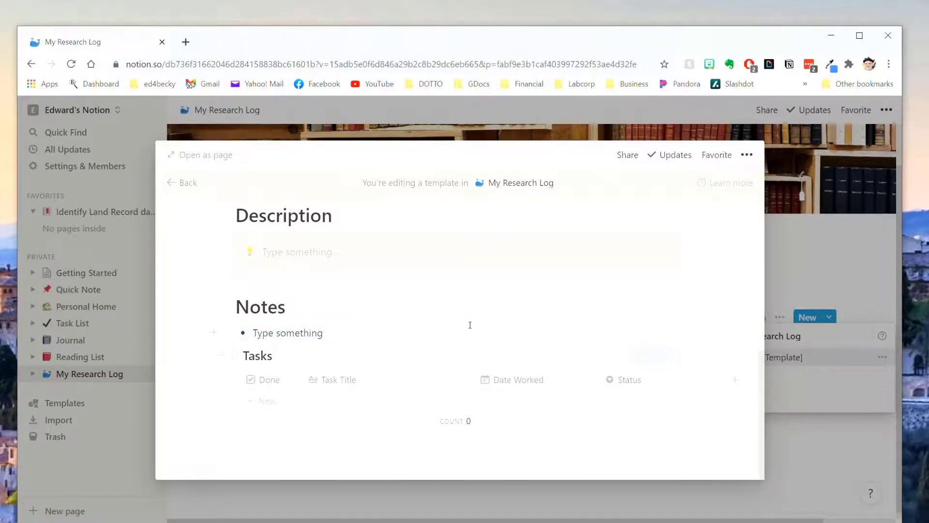
key(Return)
key(Return)
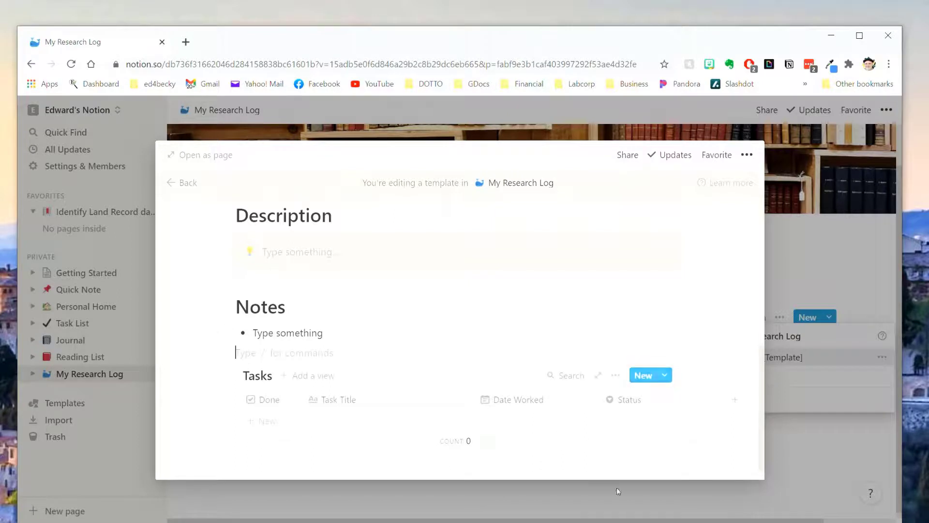
click(580, 478)
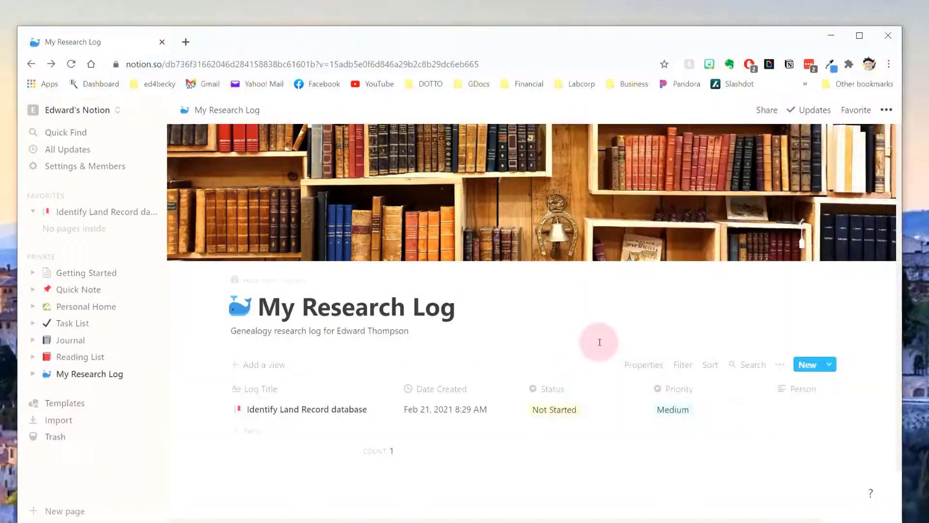
Create a Research Log [Template] entry titled 'Identify Land Records for' plus the ancestor's name.
click(829, 365)
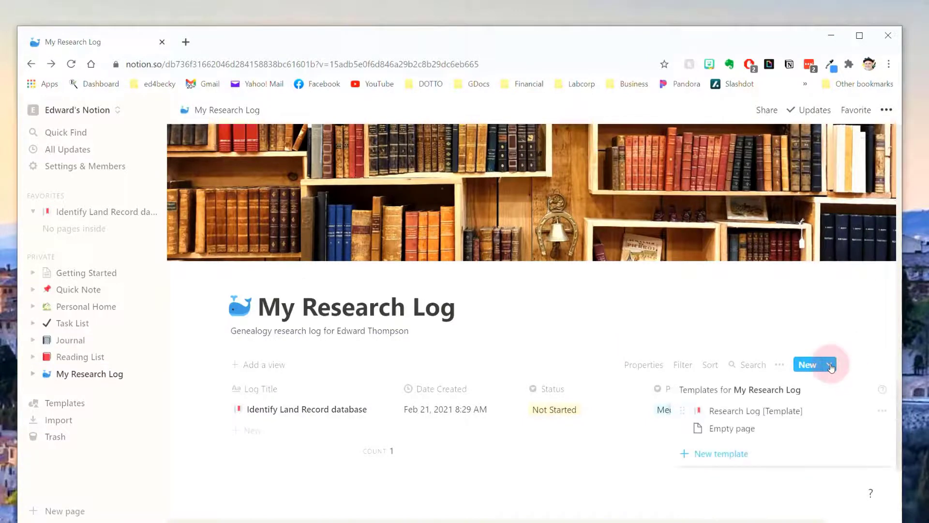
click(765, 412)
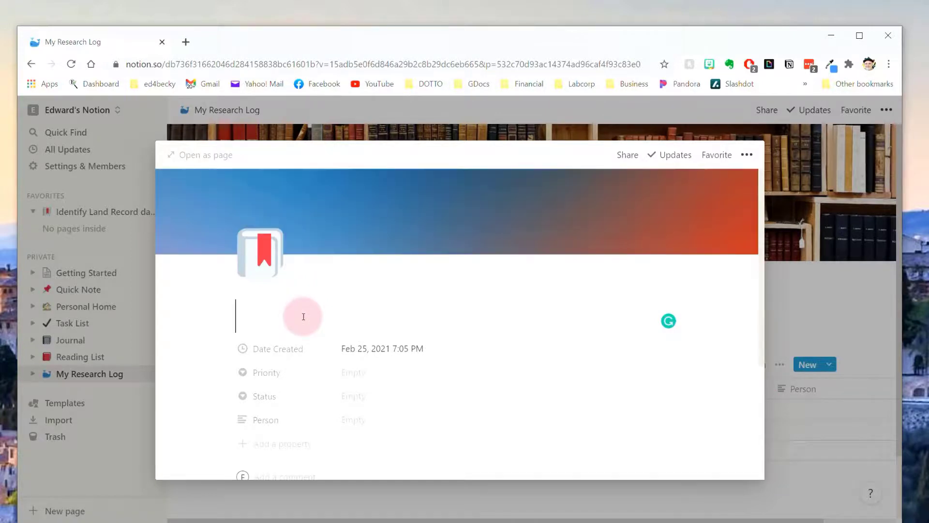
text(Identi)
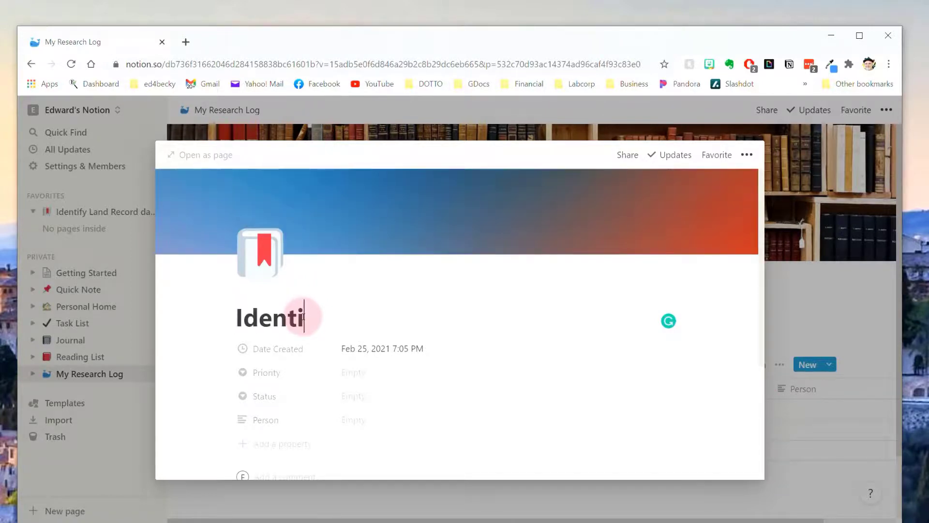
text(fy La)
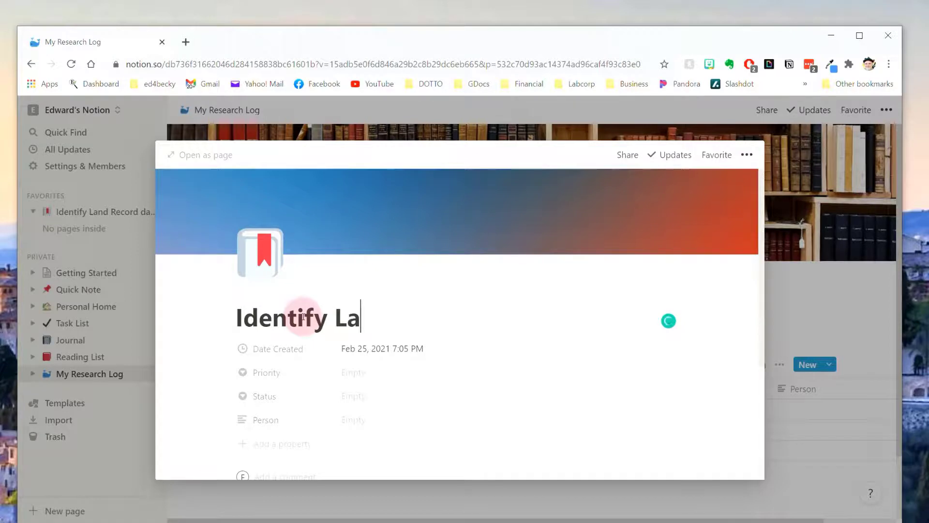
text(nd Records )
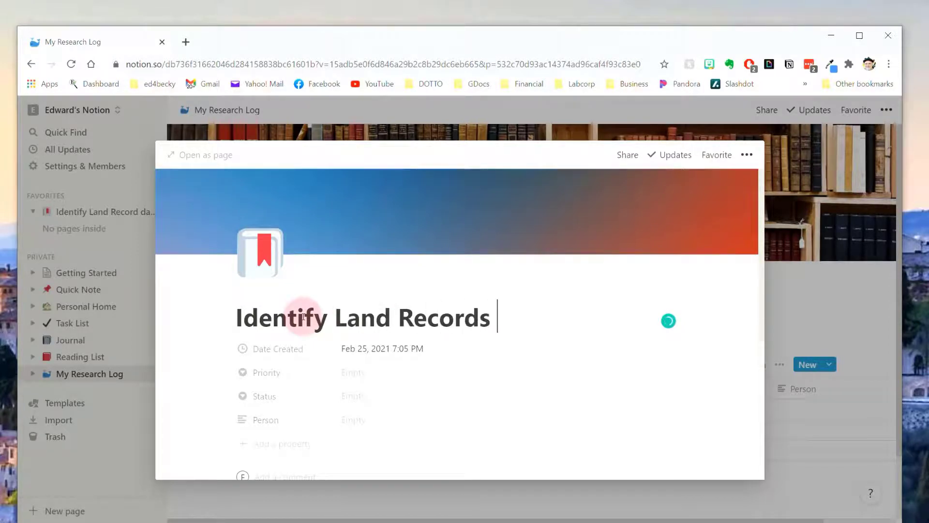
text(for David )
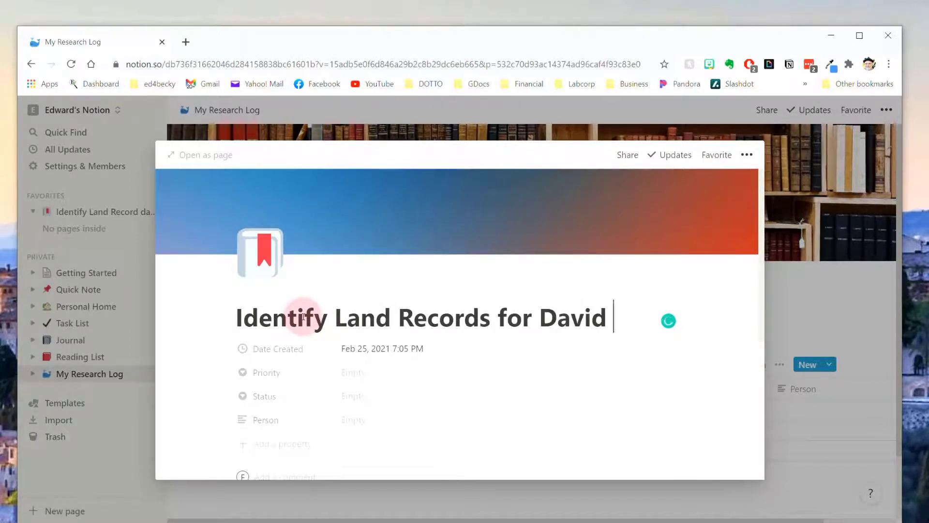
text(Thompson)
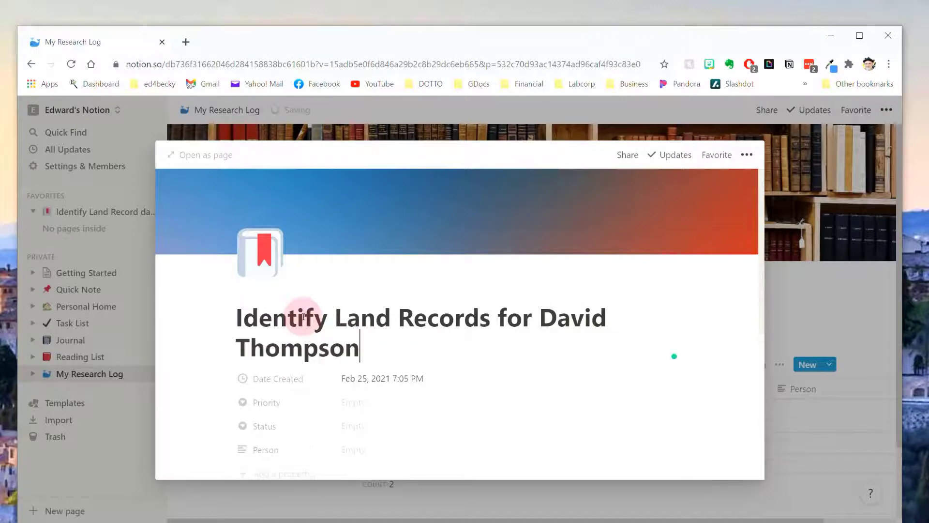
scroll(455, 321, down, 3)
scroll(455, 320, down, 1)
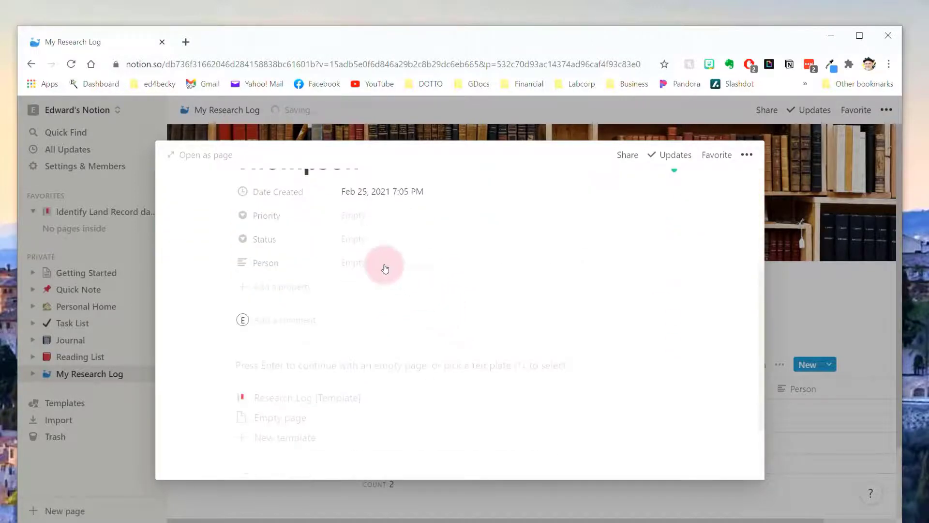
Set the entry's Priority to Medium and Status to Not Started.
click(362, 216)
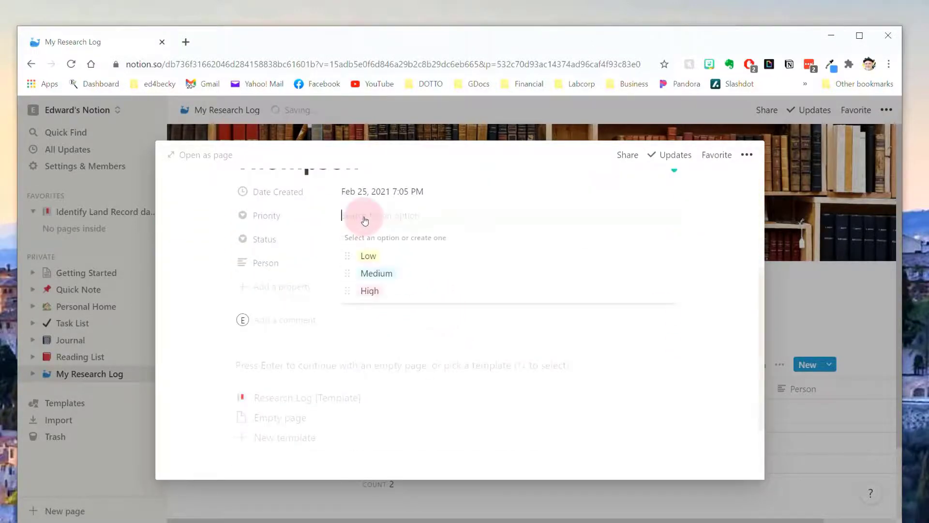
click(386, 278)
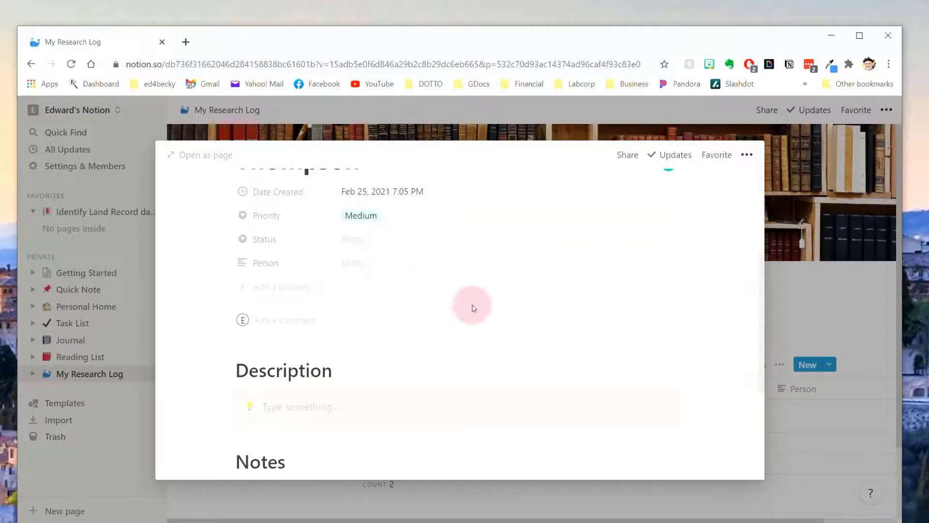
click(357, 240)
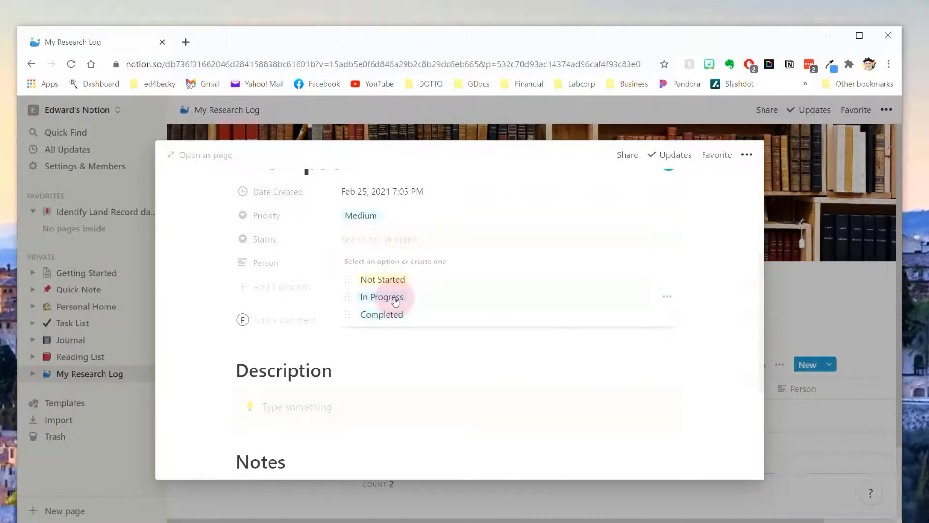
click(375, 279)
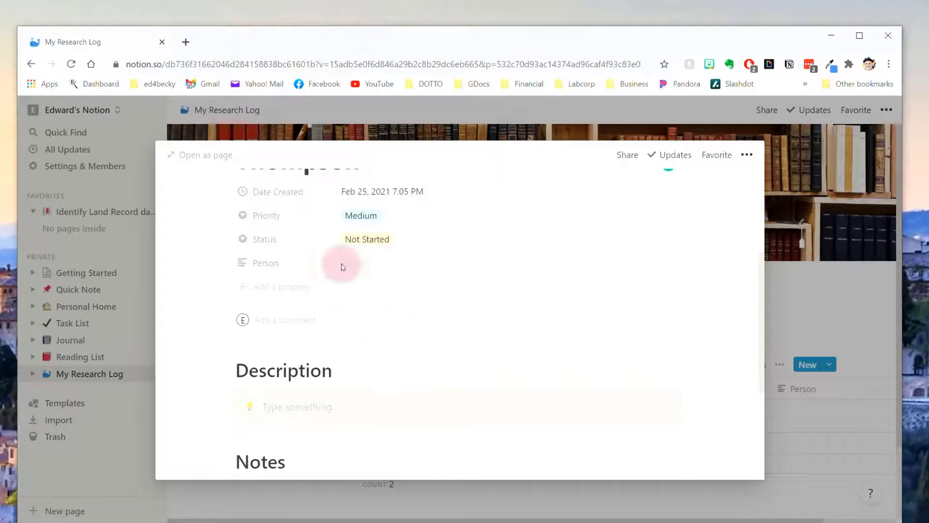
Fill the Person property with the ancestor's full name followed by '(ca 1756)'.
click(359, 264)
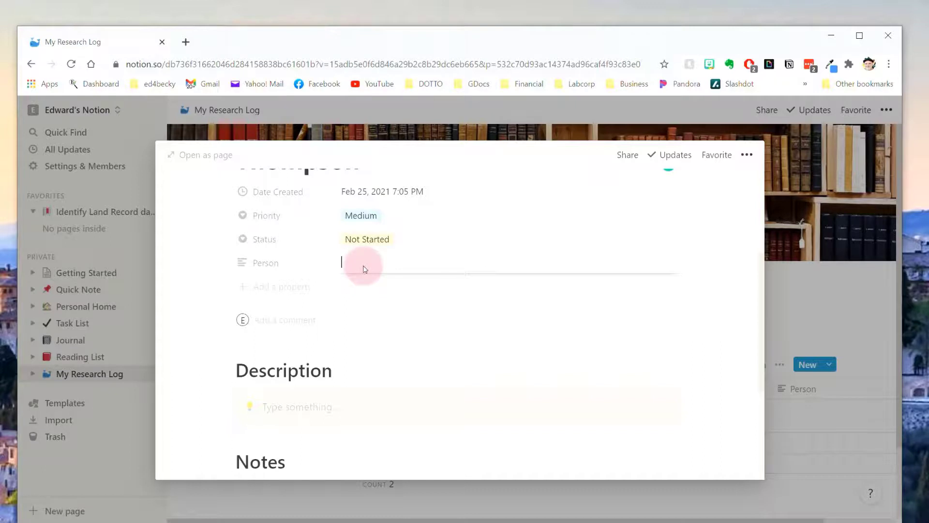
text(David Thompson)
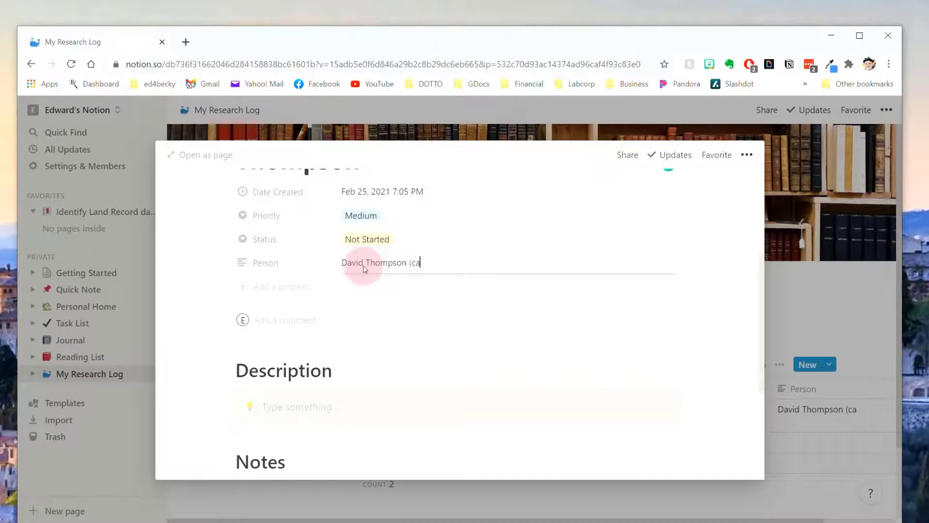
text((ca 1756)
key(Return)
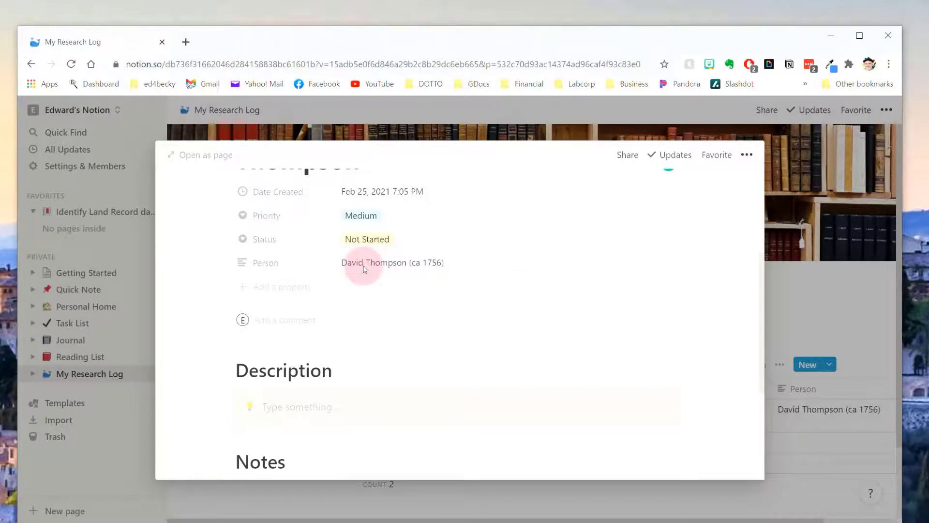
scroll(513, 319, down, 4)
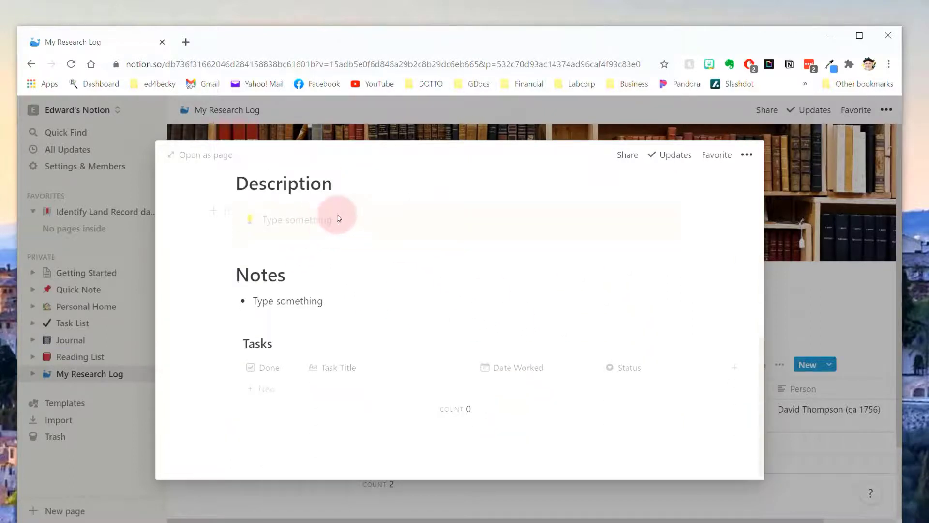
Write 'Find all land record for' and the ancestor's name in the Description callout.
text(Find all land)
key(BackSpace)
key(BackSpace)
text(land record for David Thompson in Gilford NH)
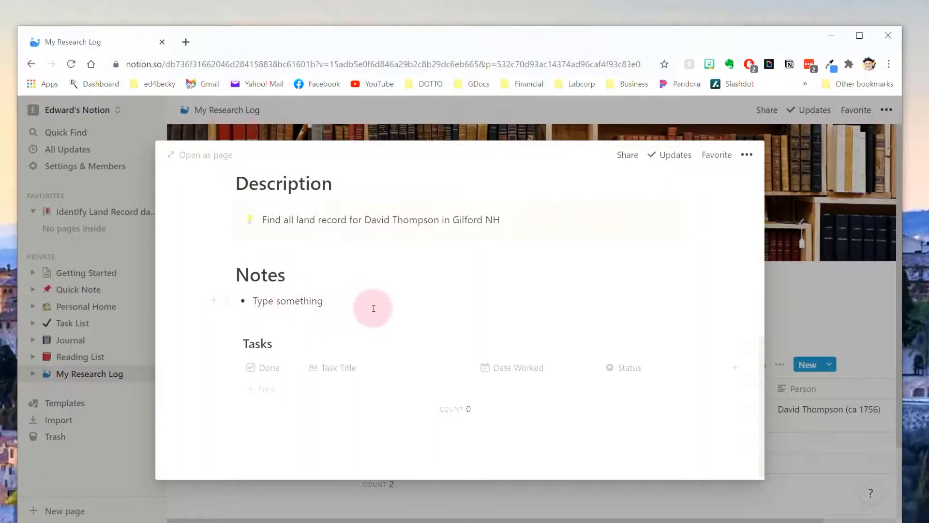
scroll(388, 315, down, 1)
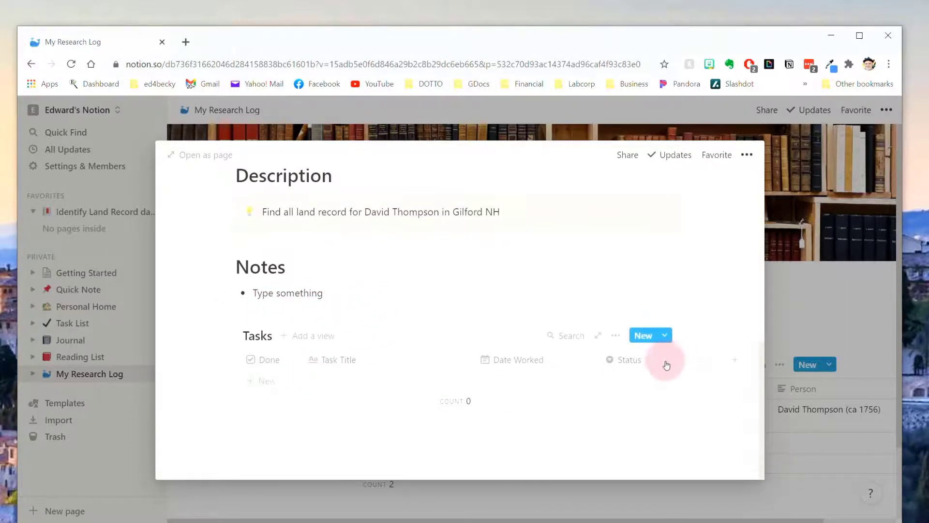
Add a Task [Template] task titled 'Check for Land Records on Ancestry'.
click(665, 335)
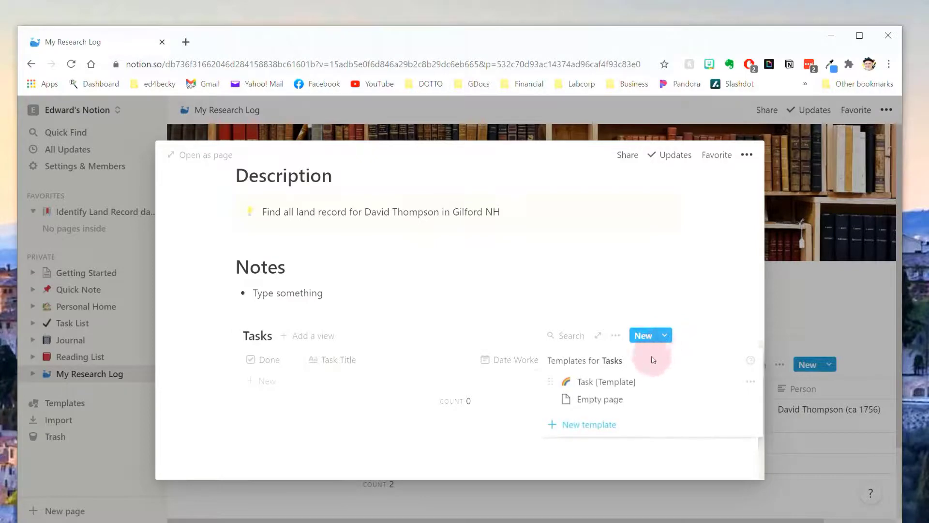
click(605, 381)
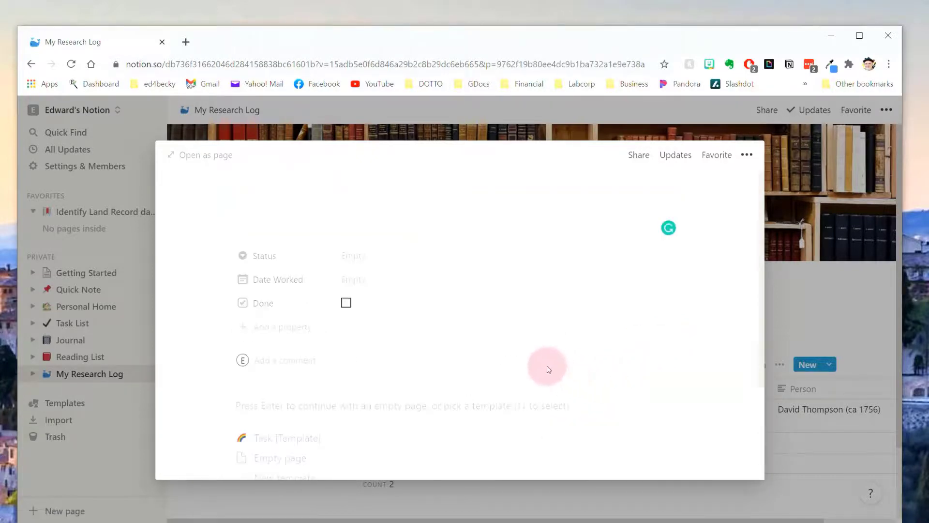
text(Check for Land Rec)
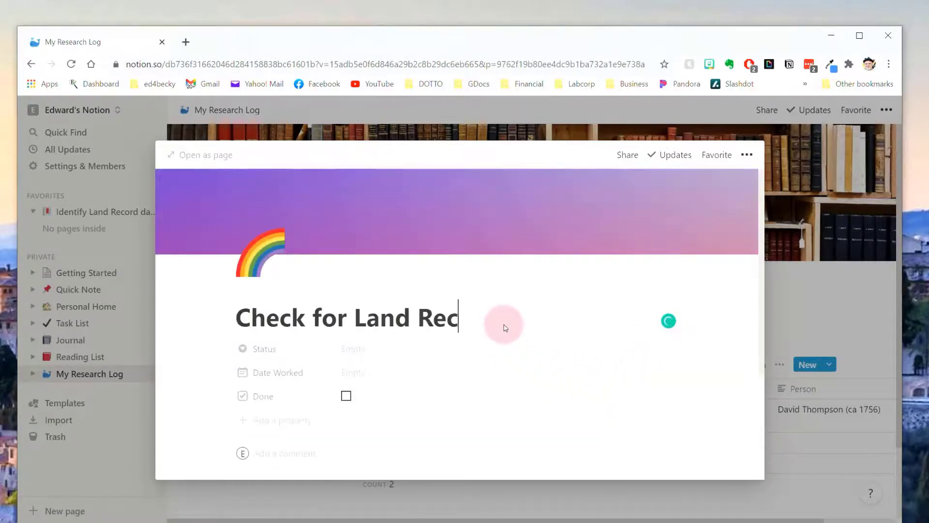
text(ords on Ancstry)
key(BackSpace)
key(BackSpace)
key(BackSpace)
key(BackSpace)
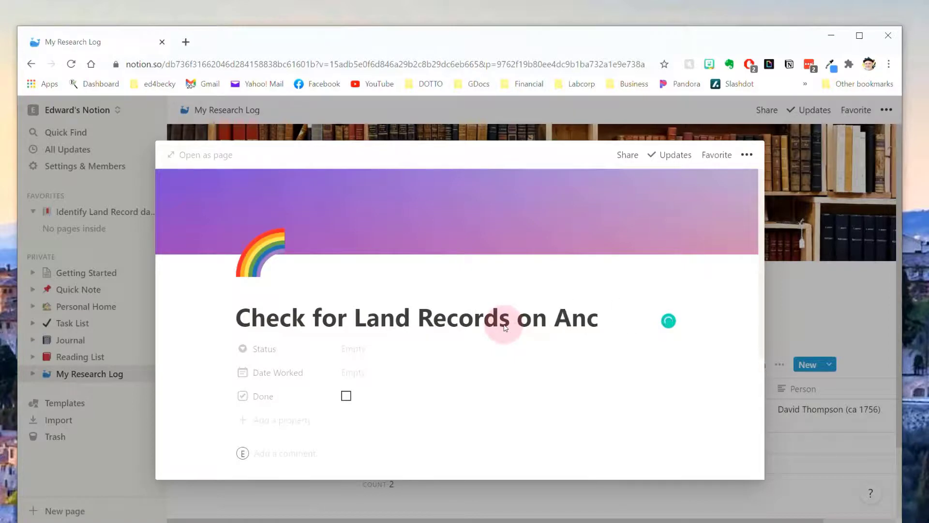
text(estry)
Set the new task's Status to Not started.
click(350, 348)
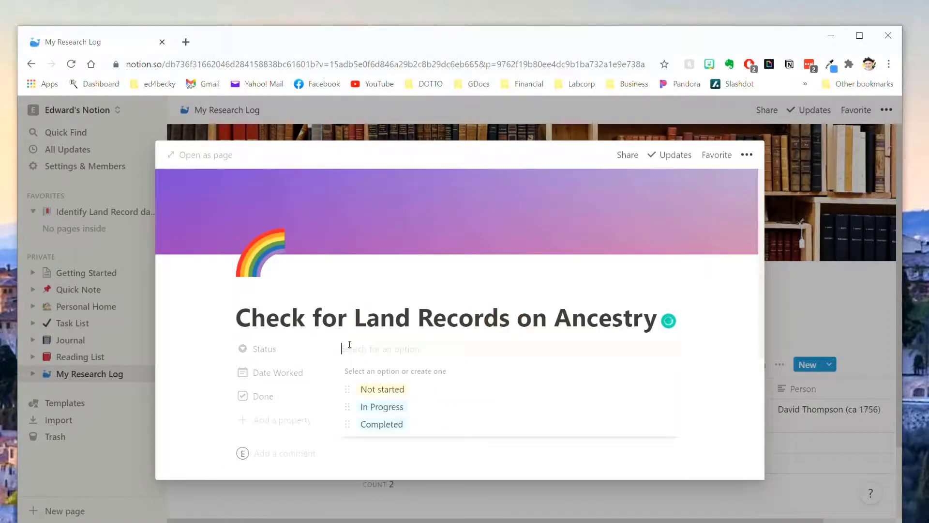
click(386, 396)
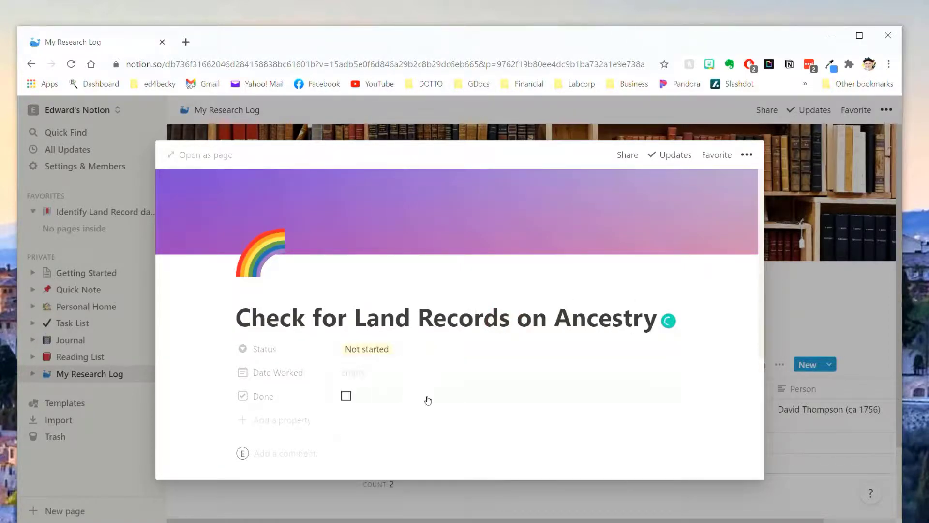
scroll(484, 395, down, 2)
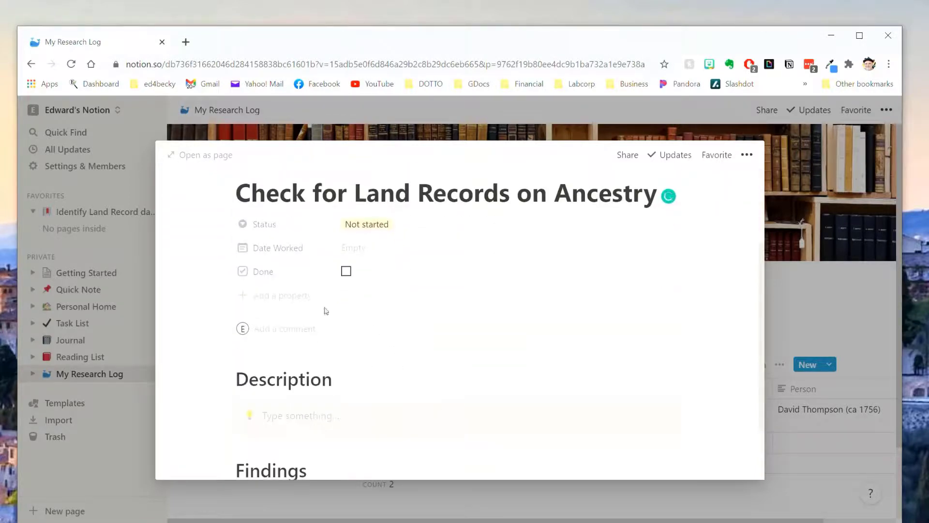
scroll(406, 290, down, 2)
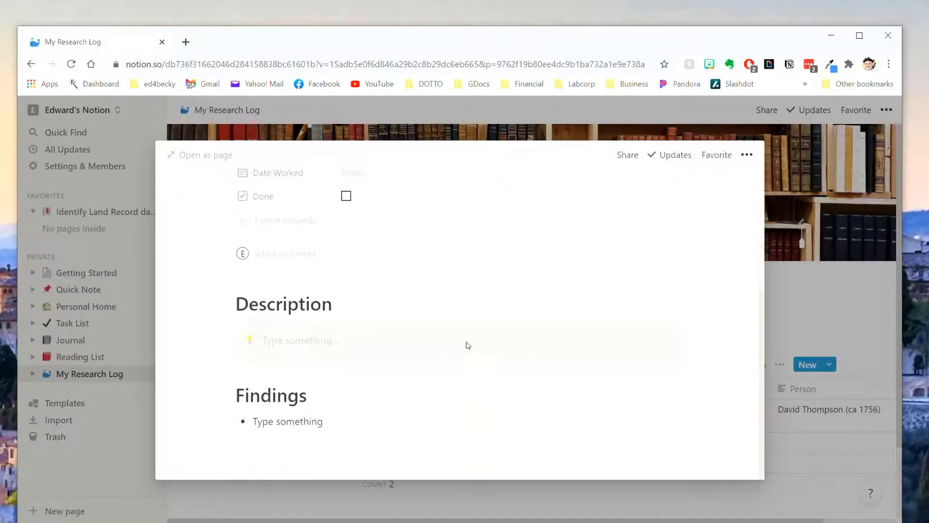
scroll(502, 334, up, 5)
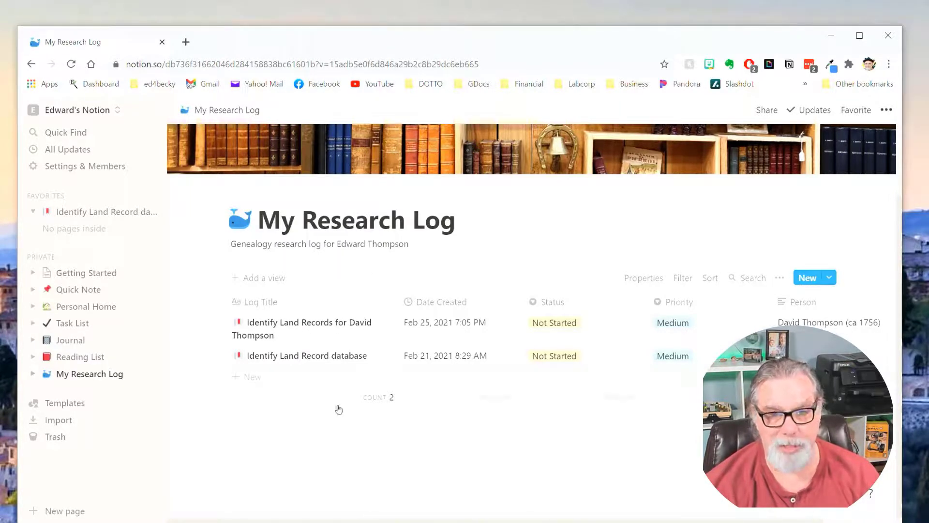
Create an untitled entry from Research Log [Template] and look over its sections.
click(831, 279)
click(756, 324)
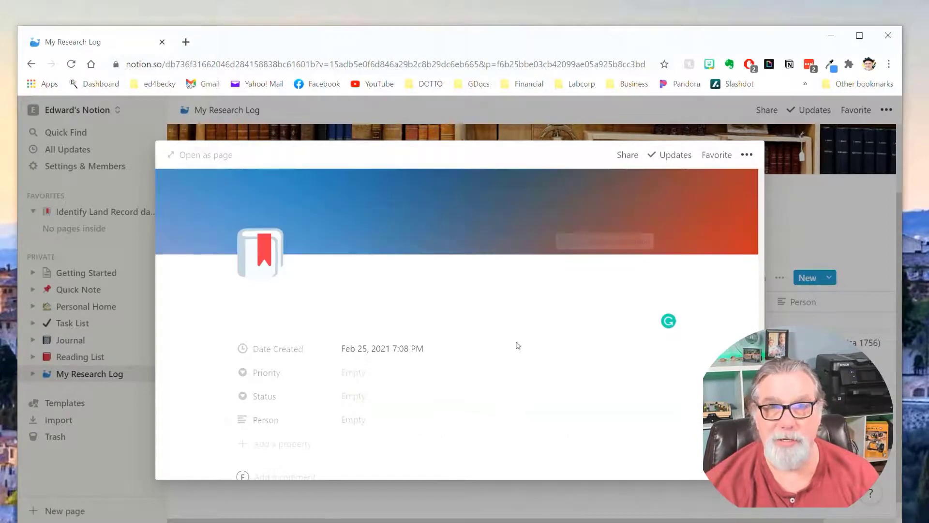
scroll(518, 341, down, 4)
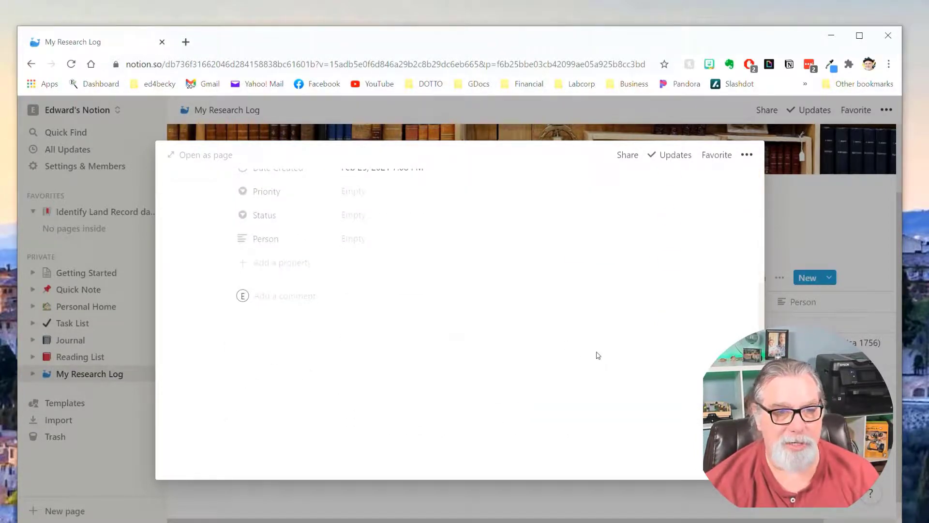
scroll(590, 384, down, 4)
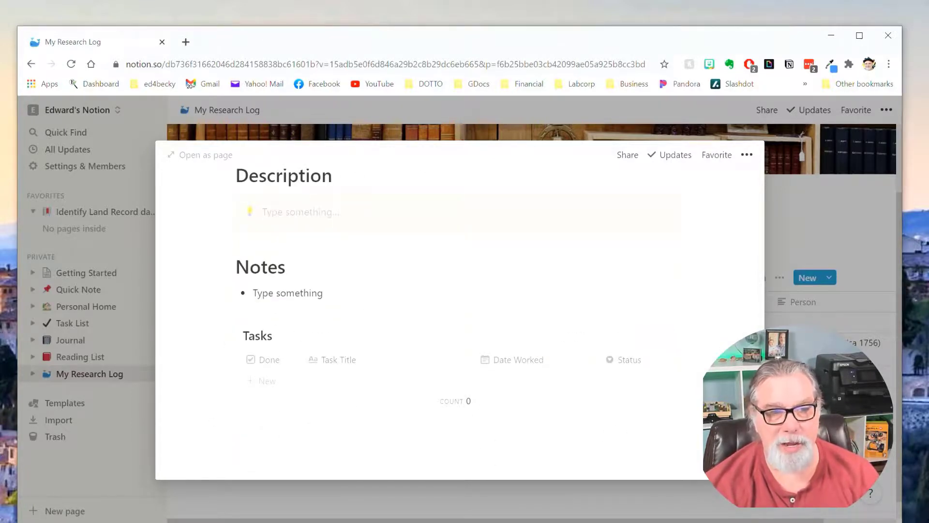
Close the new entry and add a 'Task 2' task from Task [Template].
key(Escape)
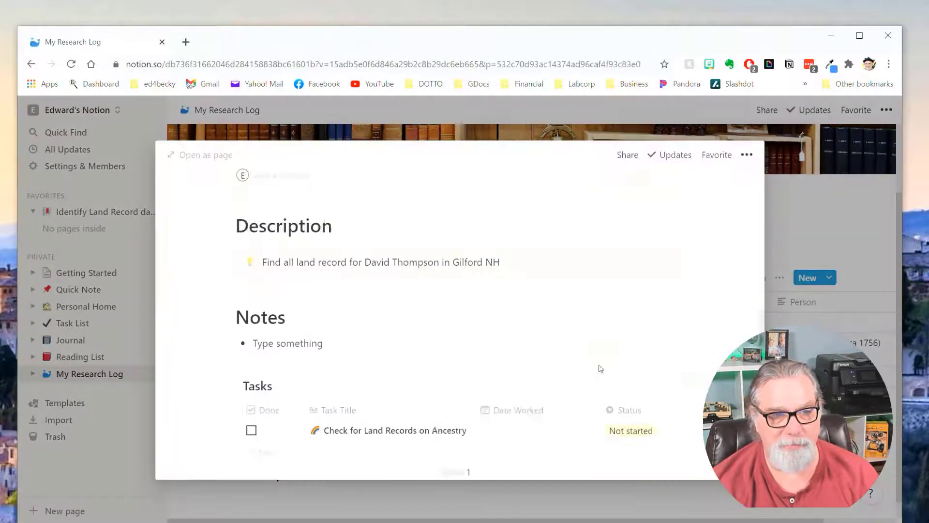
scroll(599, 367, down, 2)
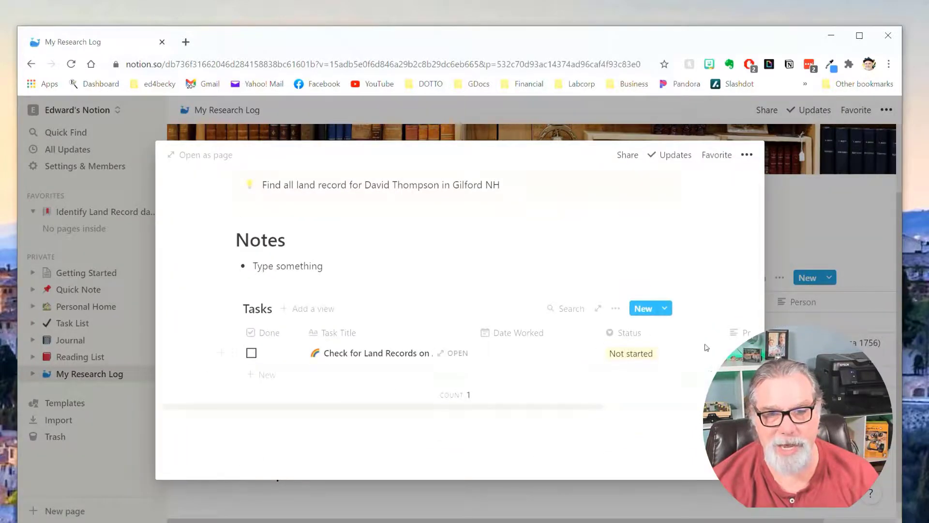
click(665, 309)
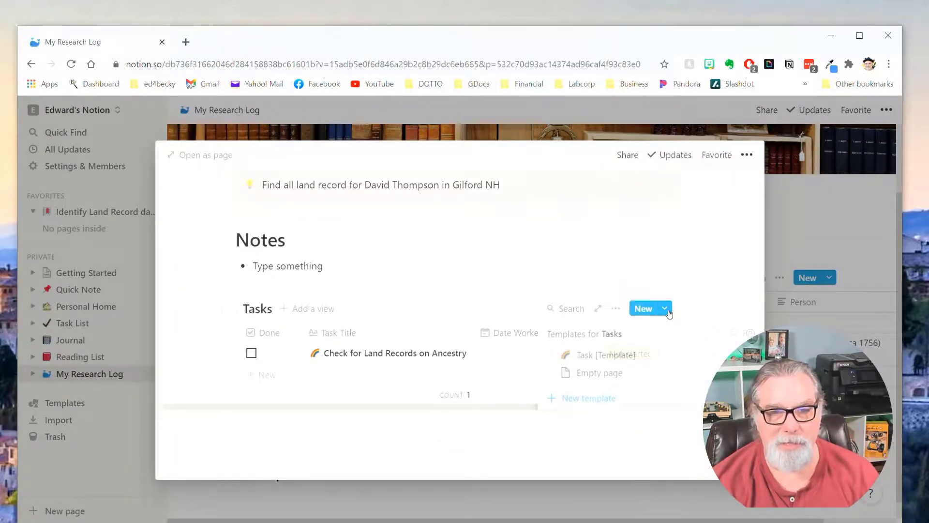
click(606, 355)
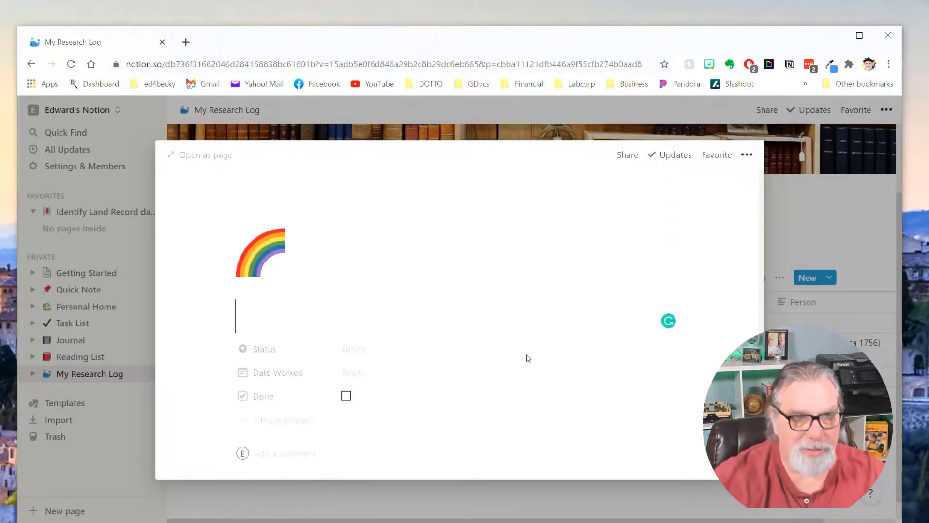
text(Task 2)
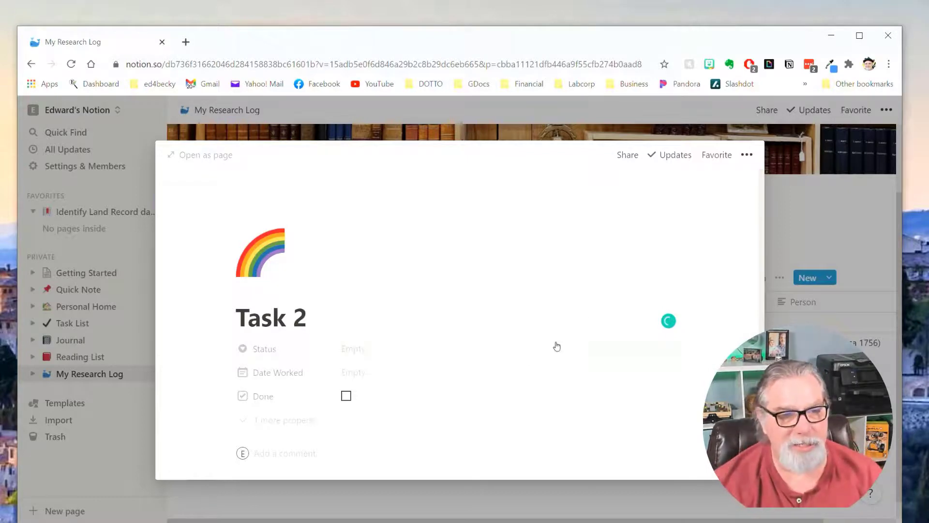
Open Task 2 as a full page, then go back to the log.
scroll(539, 315, down, 3)
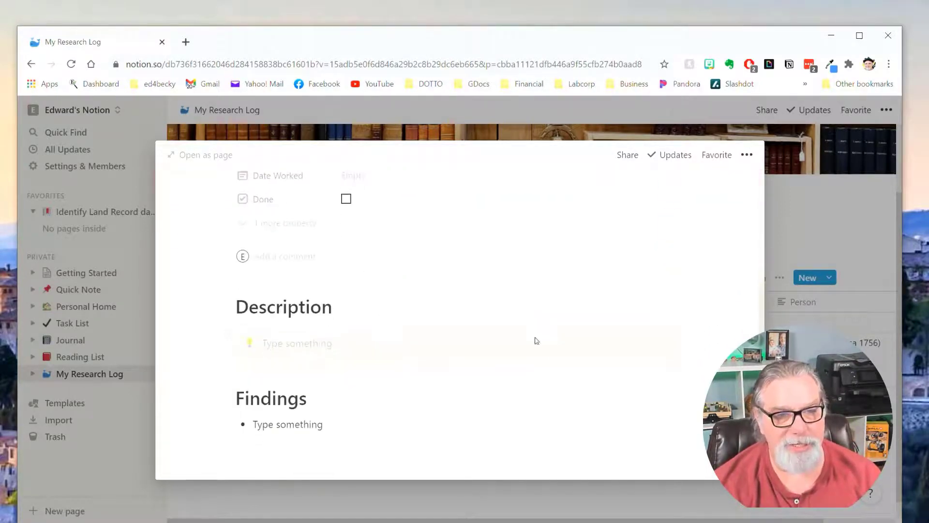
scroll(453, 408, up, 5)
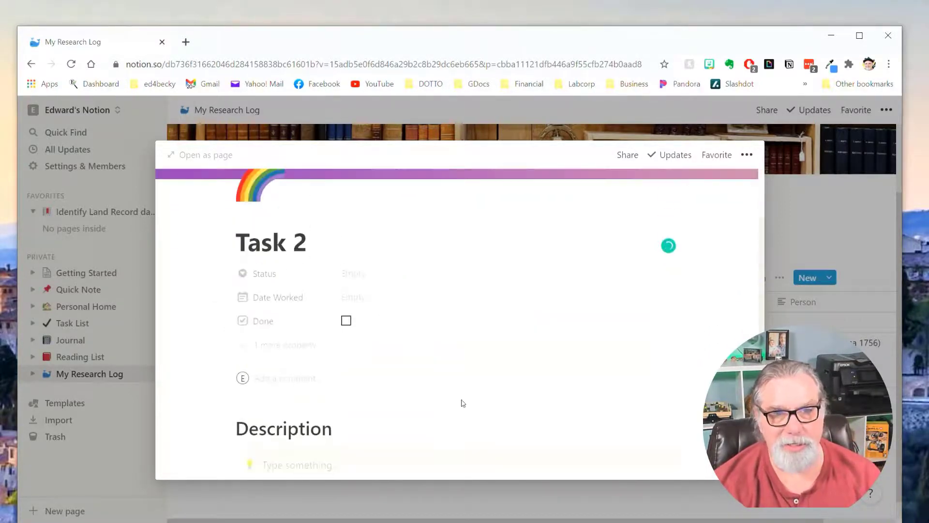
click(208, 155)
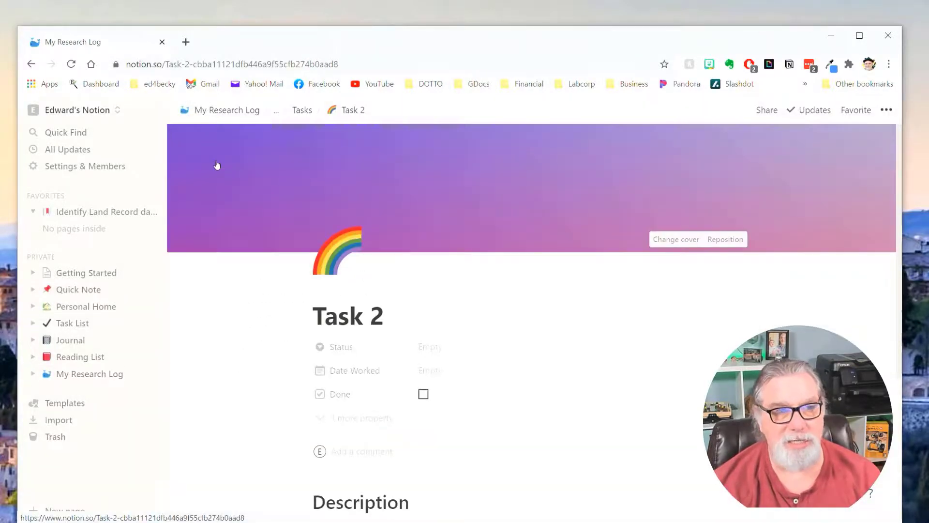
click(585, 315)
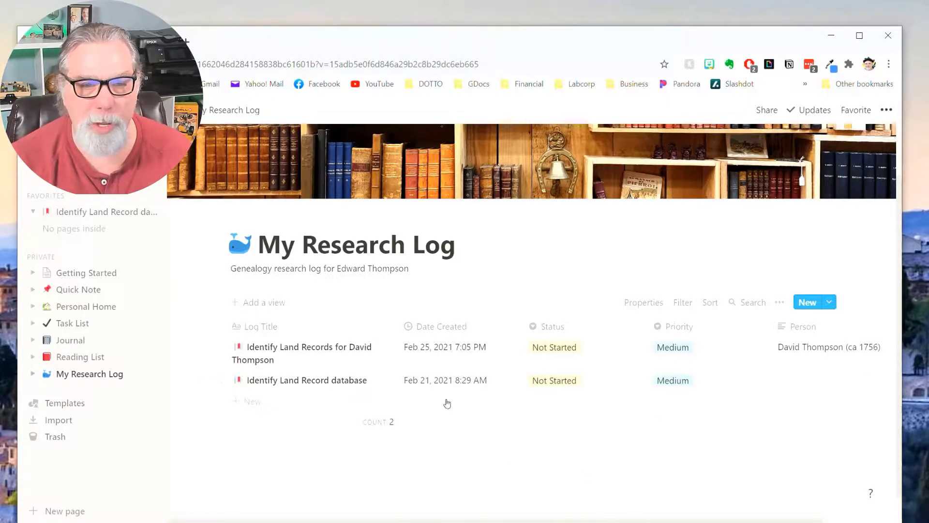
Make Medium priority and Not Started status the Research Log template's defaults.
click(830, 305)
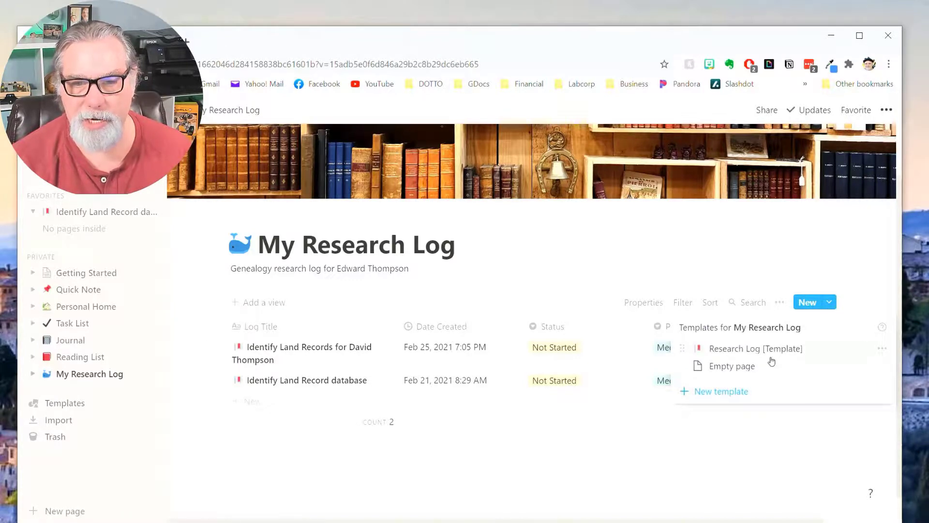
click(885, 350)
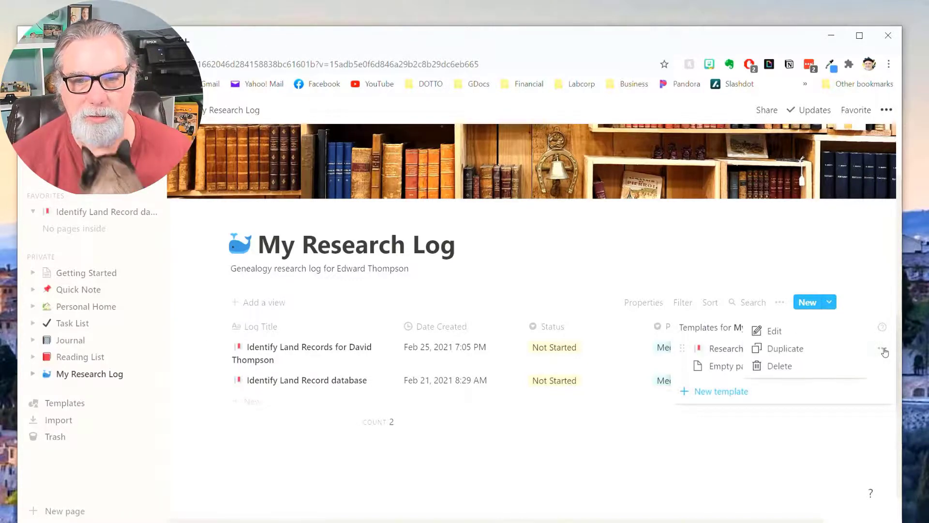
click(776, 333)
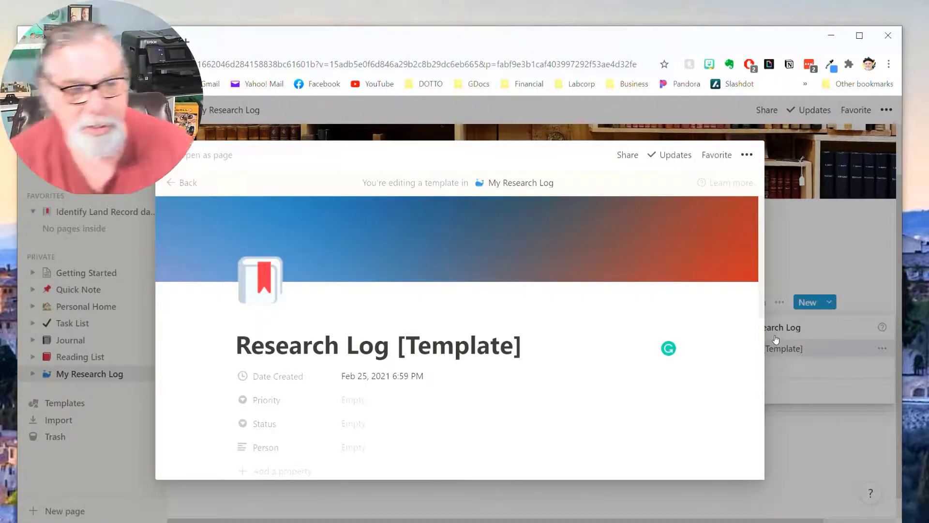
scroll(536, 390, down, 1)
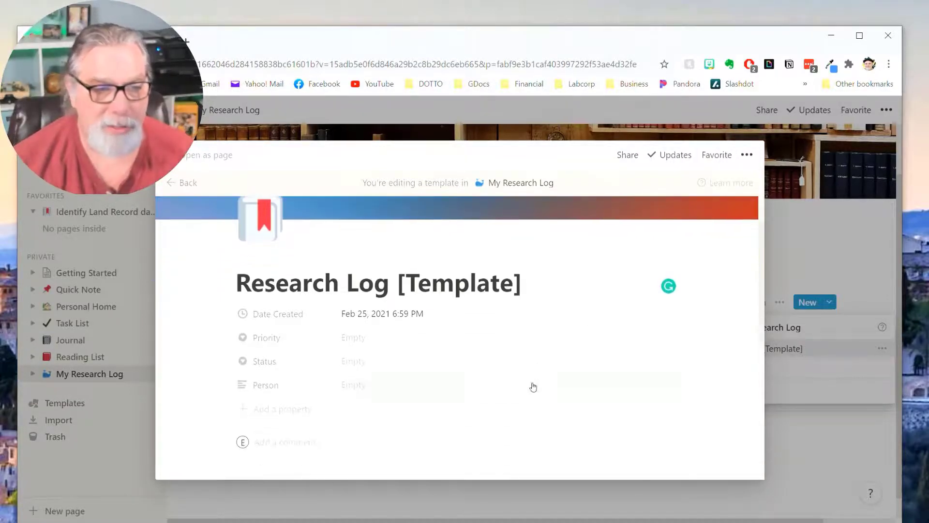
click(377, 339)
click(385, 395)
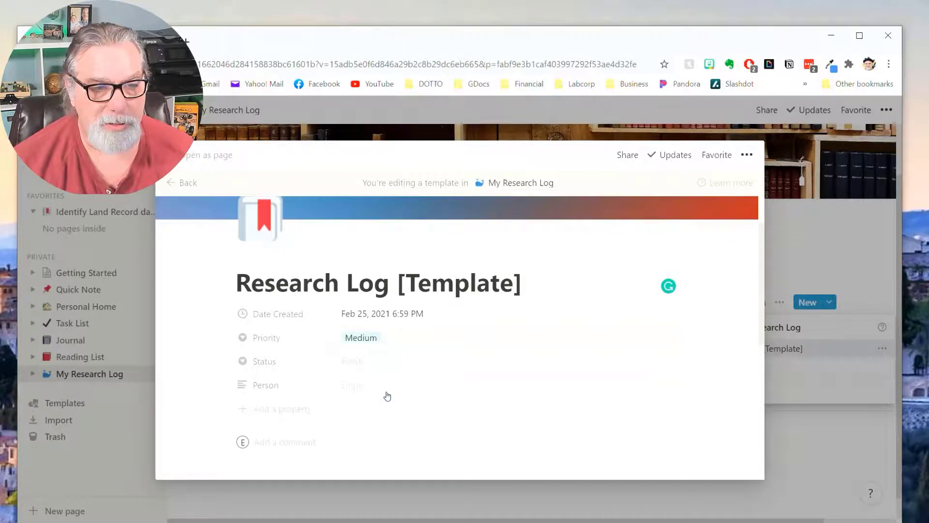
click(370, 370)
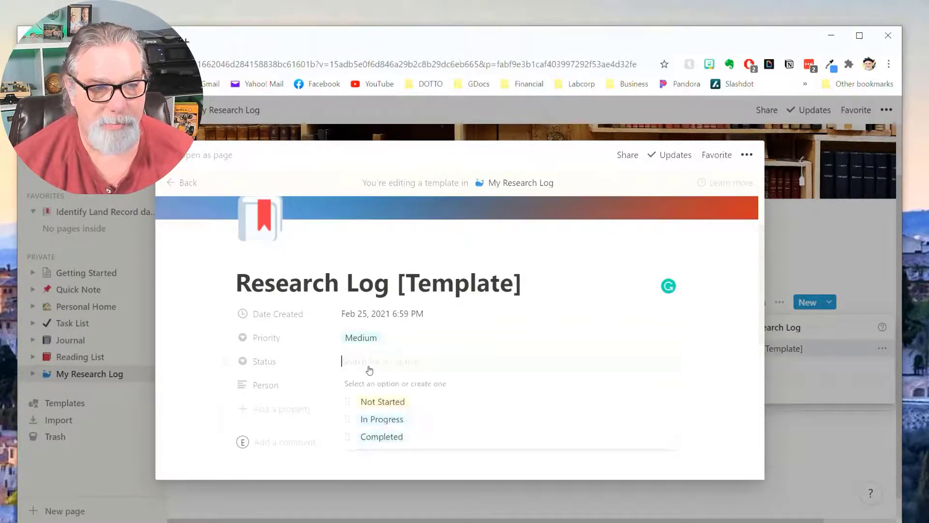
click(393, 403)
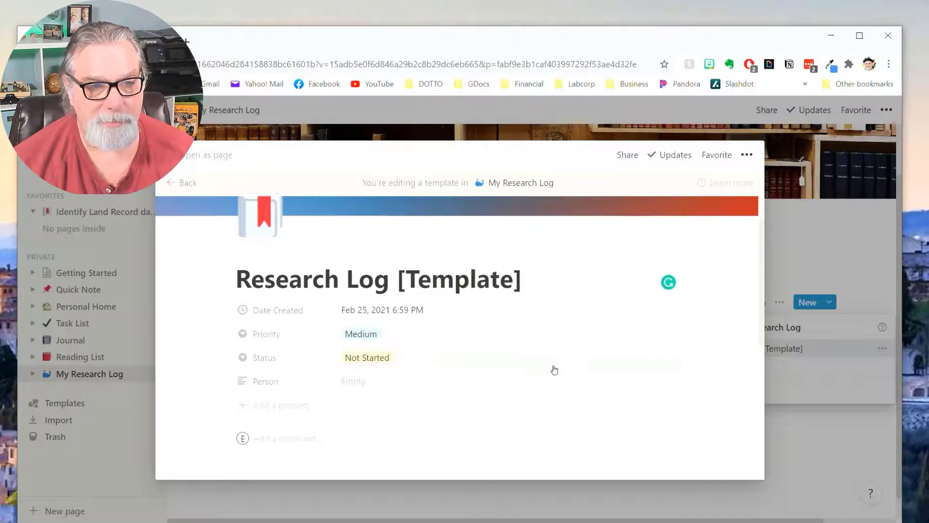
scroll(552, 369, down, 3)
scroll(425, 350, up, 3)
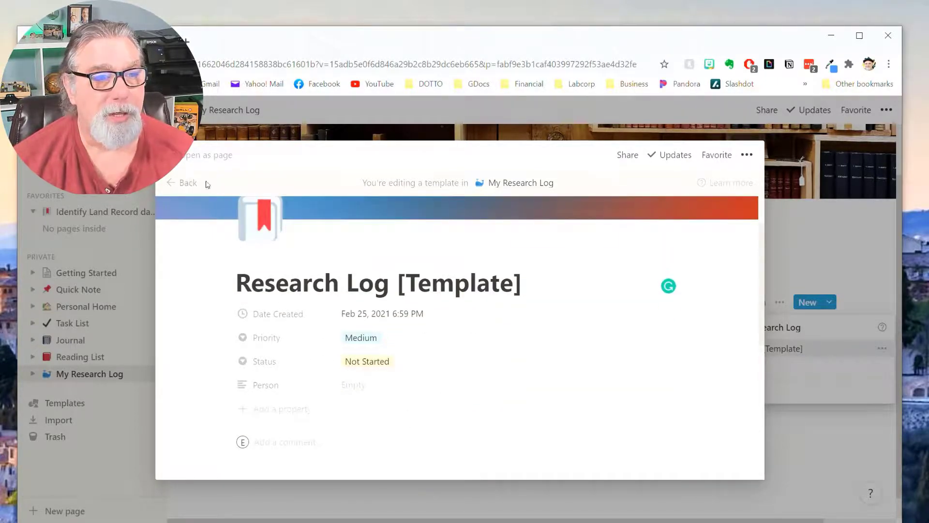
click(189, 185)
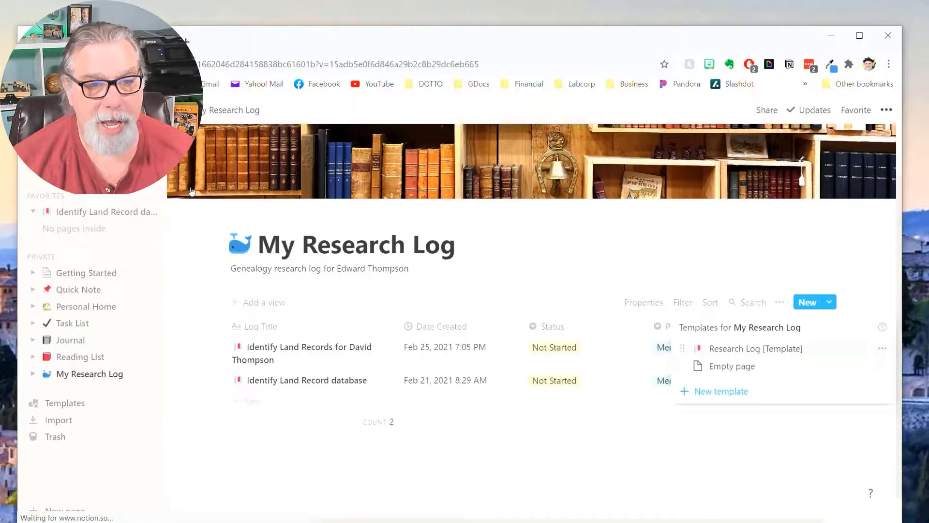
Create a new entry with the Research Log template and close it.
click(751, 349)
click(327, 461)
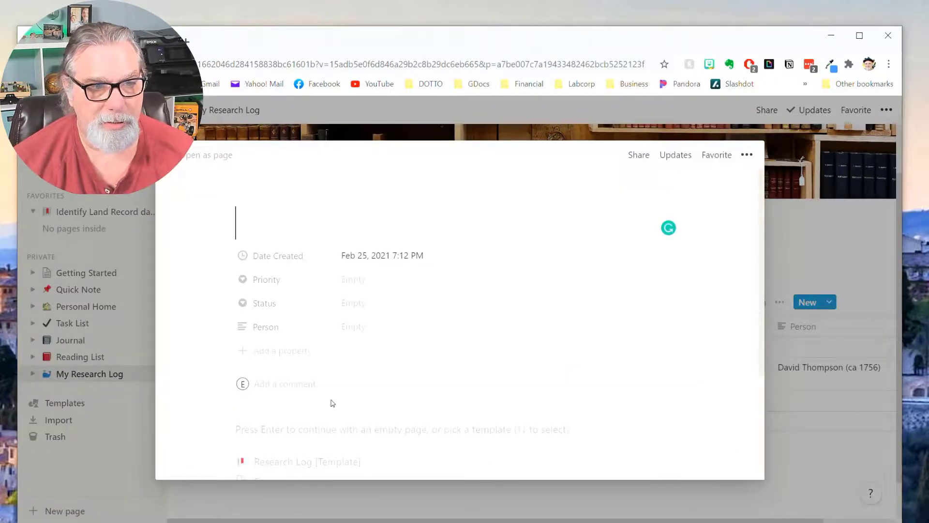
scroll(398, 383, down, 1)
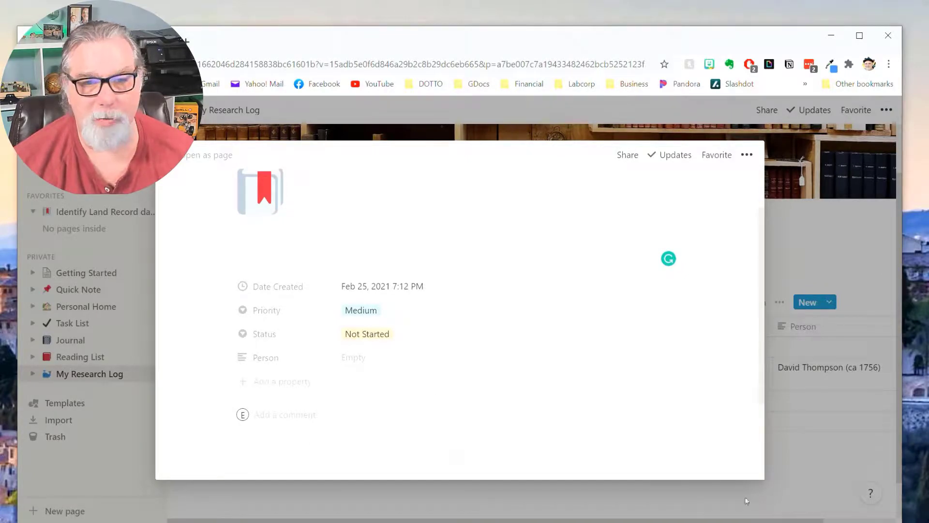
click(814, 482)
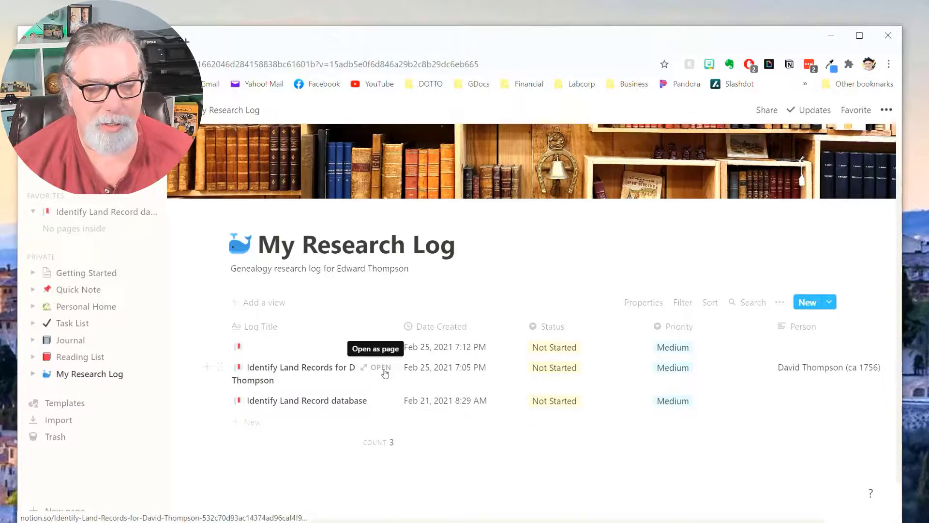
Open the ancestor's Identify Land Records entry and start editing Task [Template].
click(385, 370)
scroll(531, 371, down, 10)
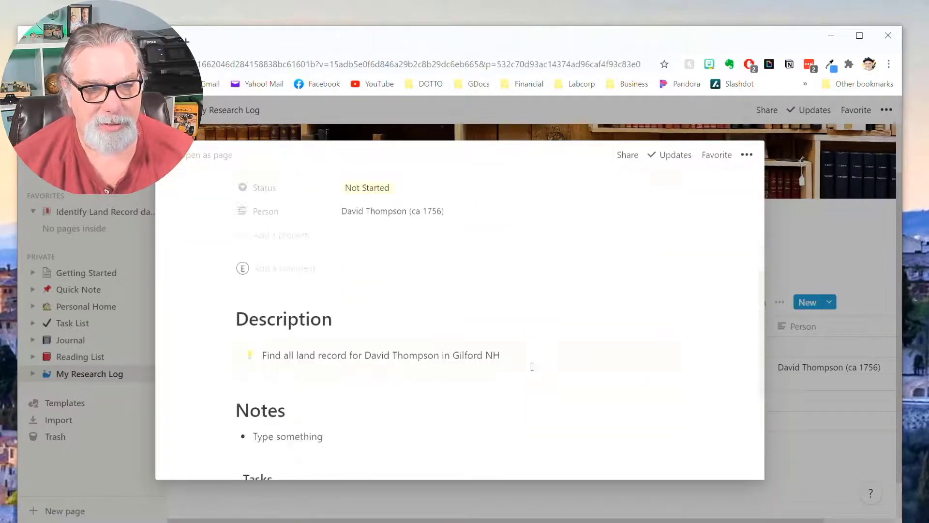
click(665, 288)
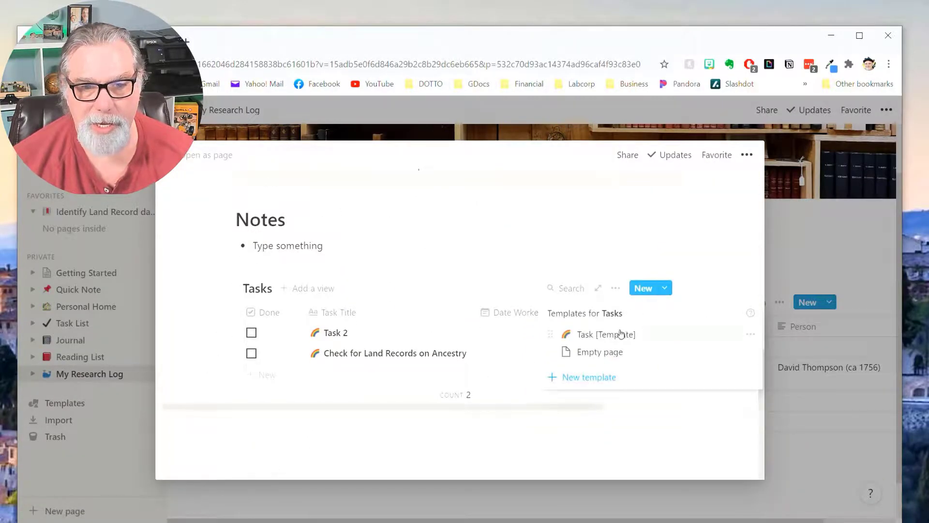
click(751, 335)
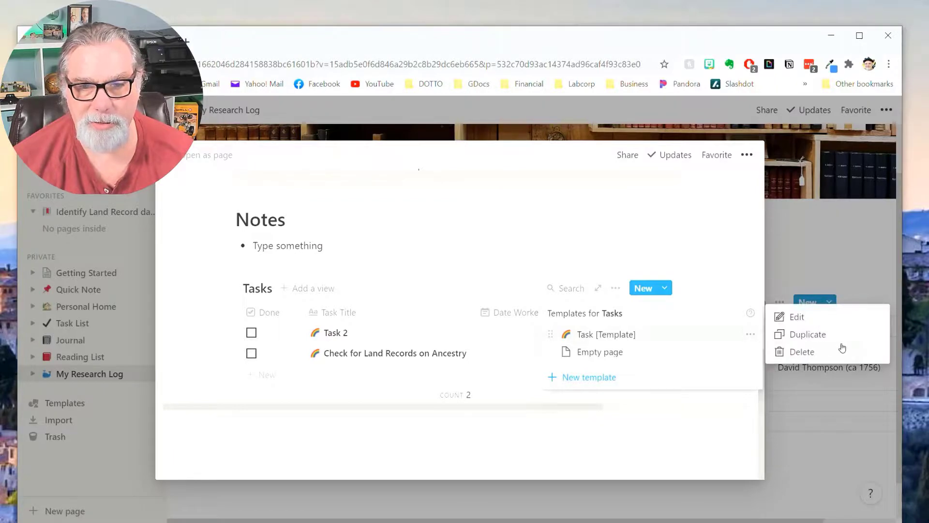
click(798, 317)
scroll(391, 371, down, 4)
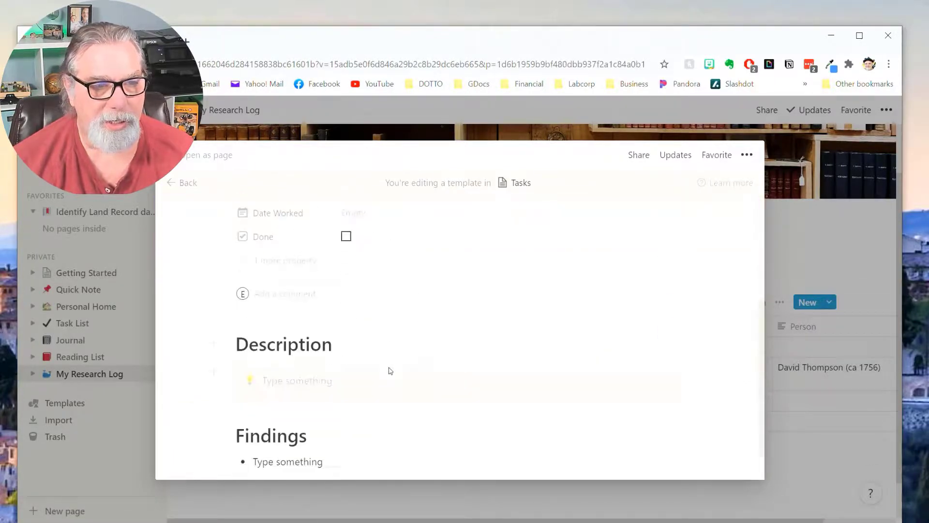
scroll(363, 349, up, 3)
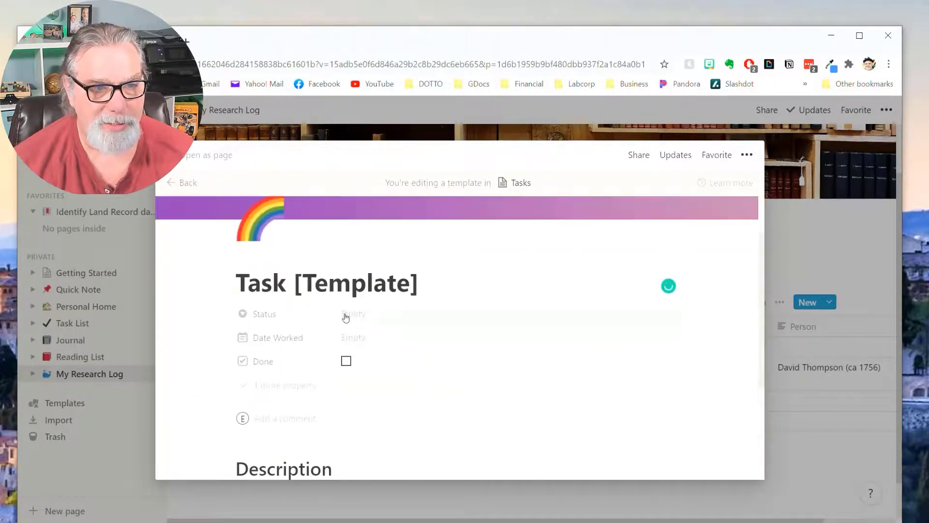
Set the Task template's default Status to Not started and close it.
click(349, 316)
click(384, 356)
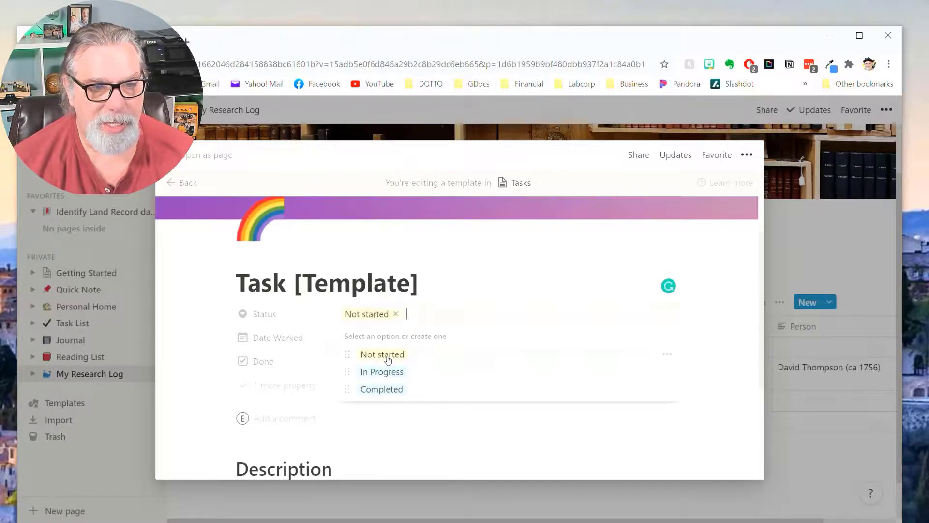
scroll(494, 384, down, 4)
scroll(496, 386, up, 5)
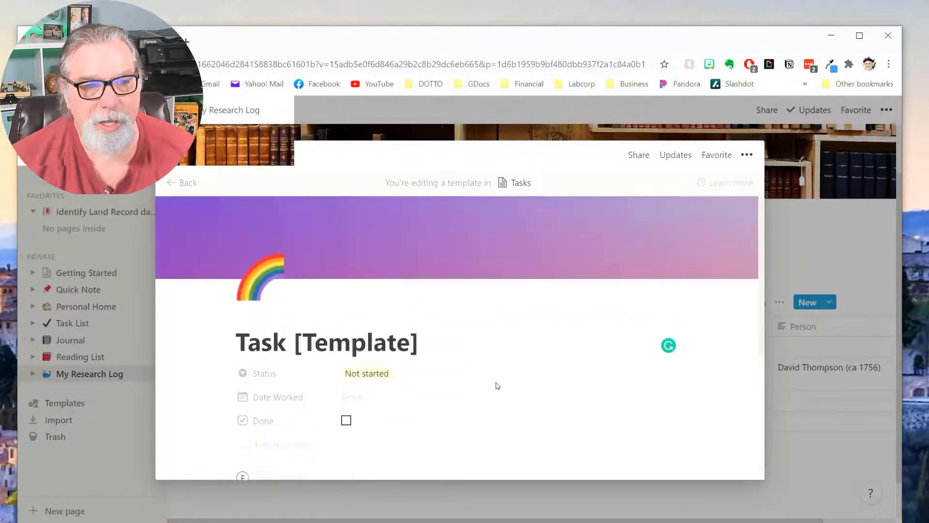
click(799, 472)
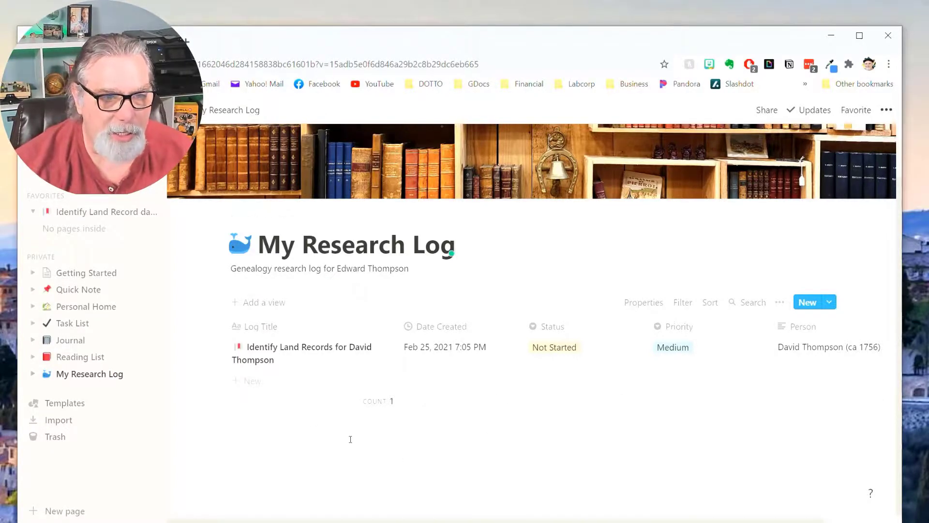
Append ' Table' to the page title, making it 'My Research Log Table'.
click(421, 405)
click(309, 490)
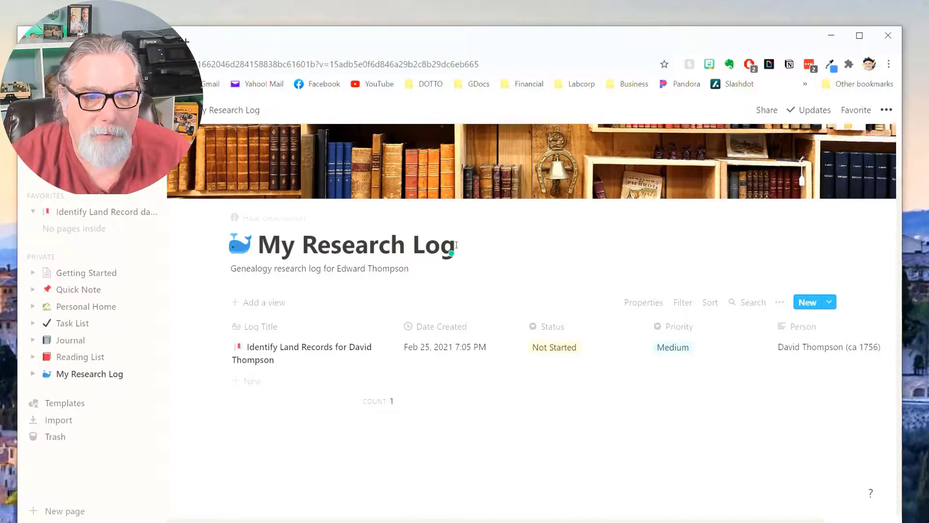
text(Table)
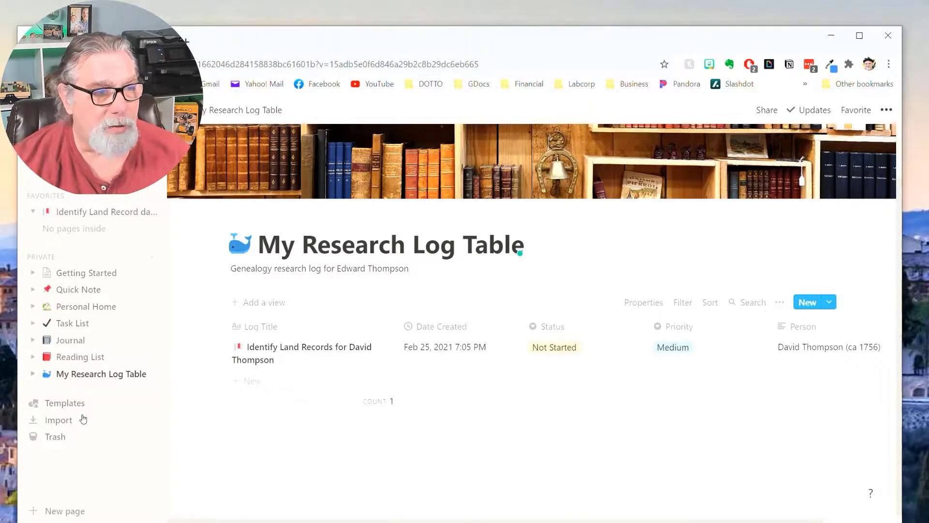
Create an empty full page titled 'Genealogy Research Log'.
click(78, 514)
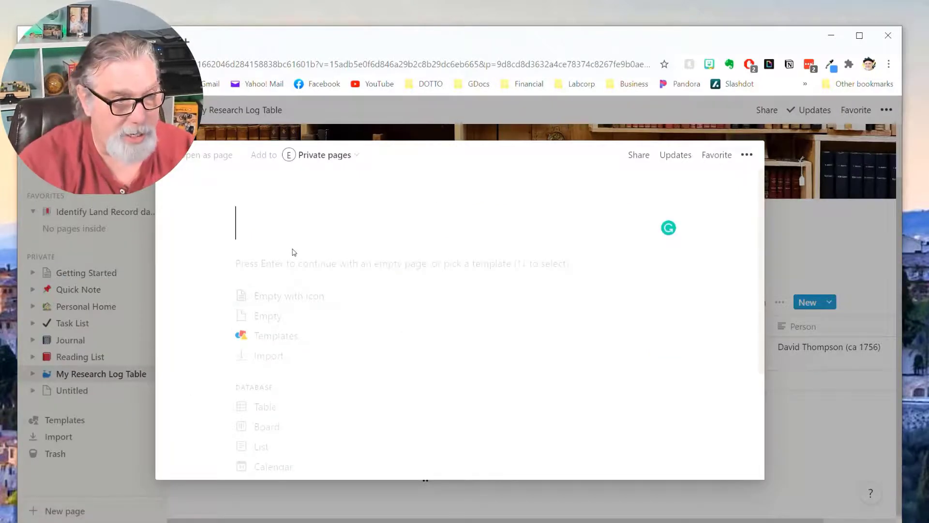
text(Geneal)
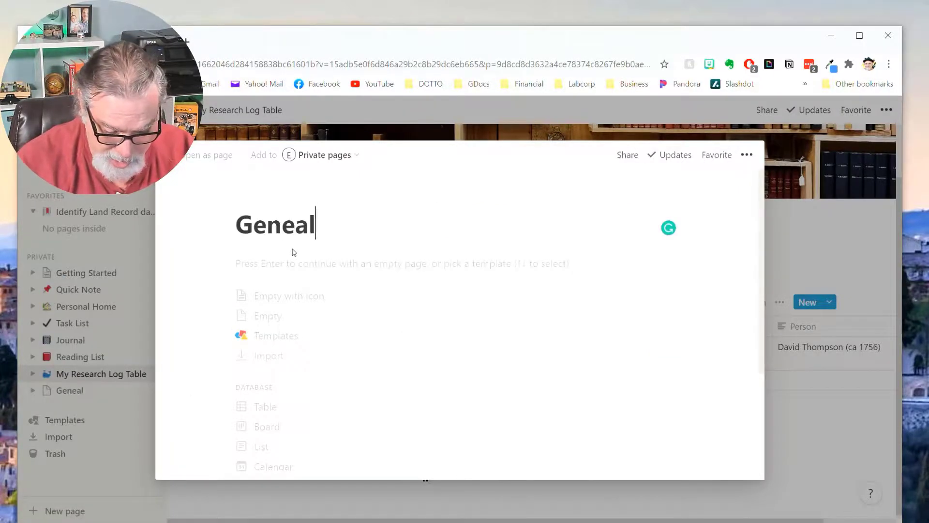
text(ogy Research Log)
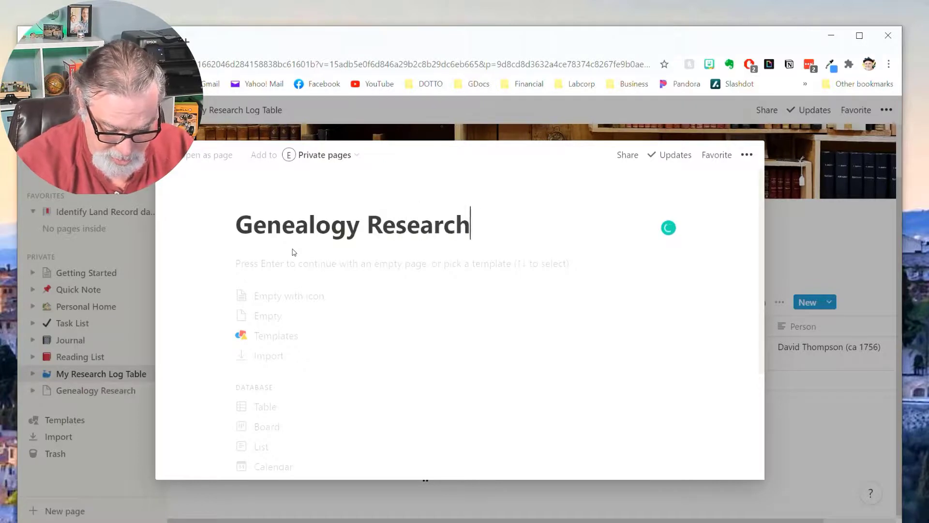
click(271, 316)
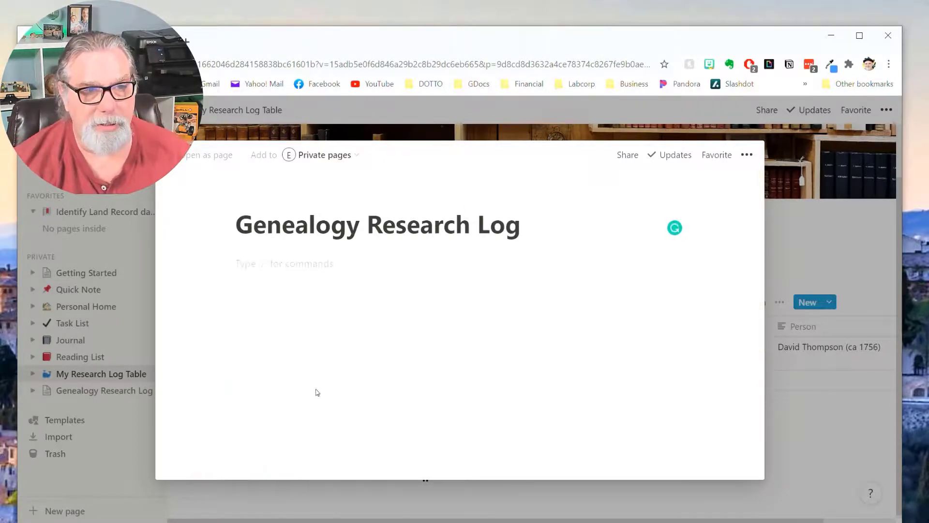
click(212, 156)
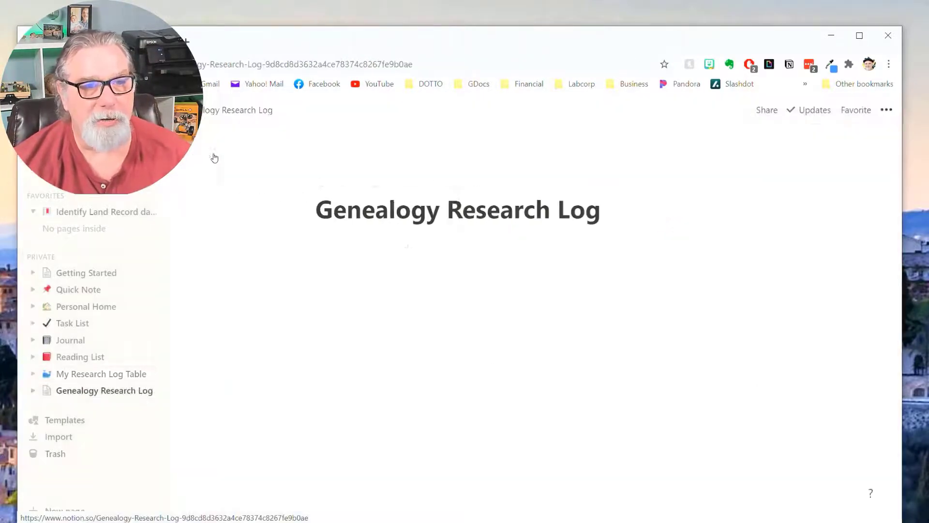
Give the page a magnifying-glass emoji icon.
click(344, 186)
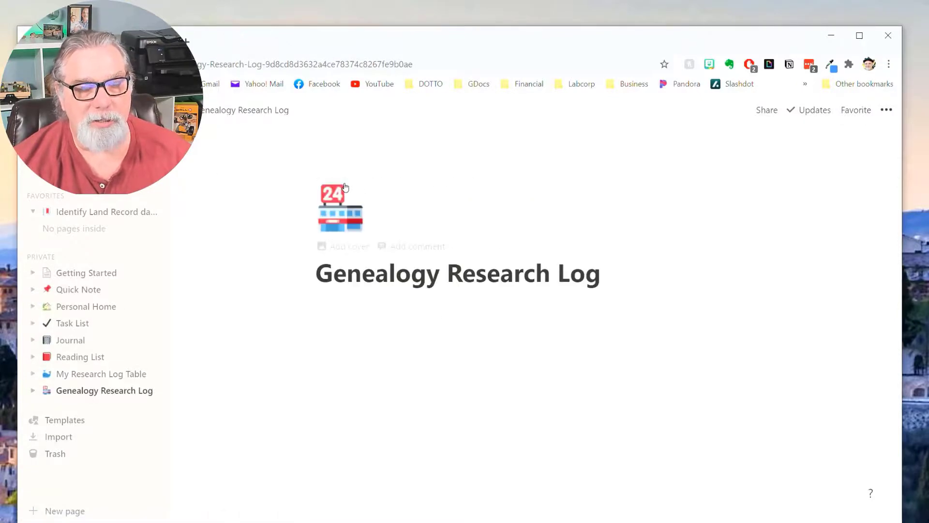
click(352, 217)
text(rese)
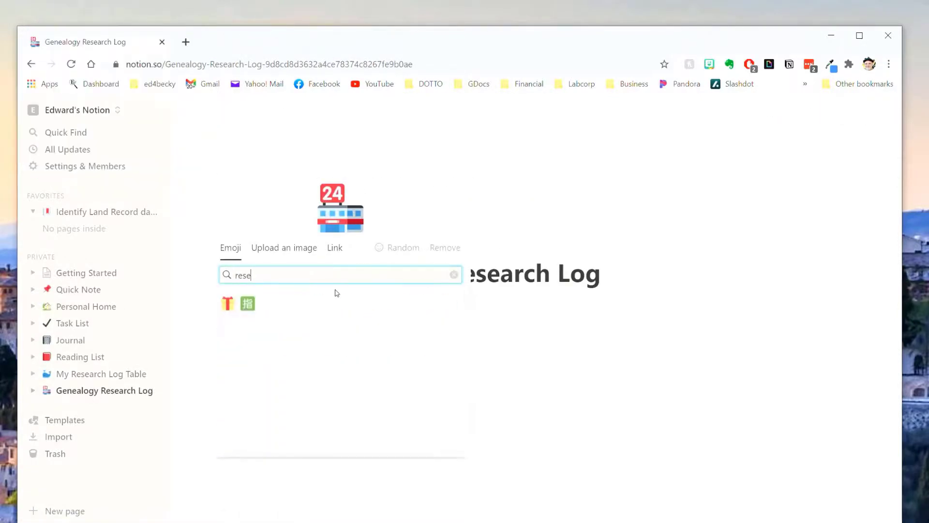
key(BackSpace)
key(BackSpace)
key(BackSpace)
key(BackSpace)
text(mag)
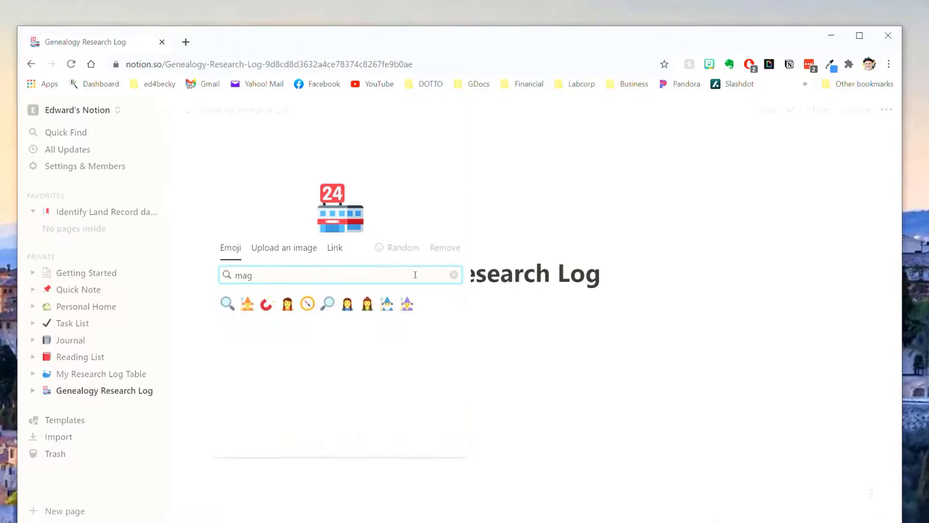
click(326, 312)
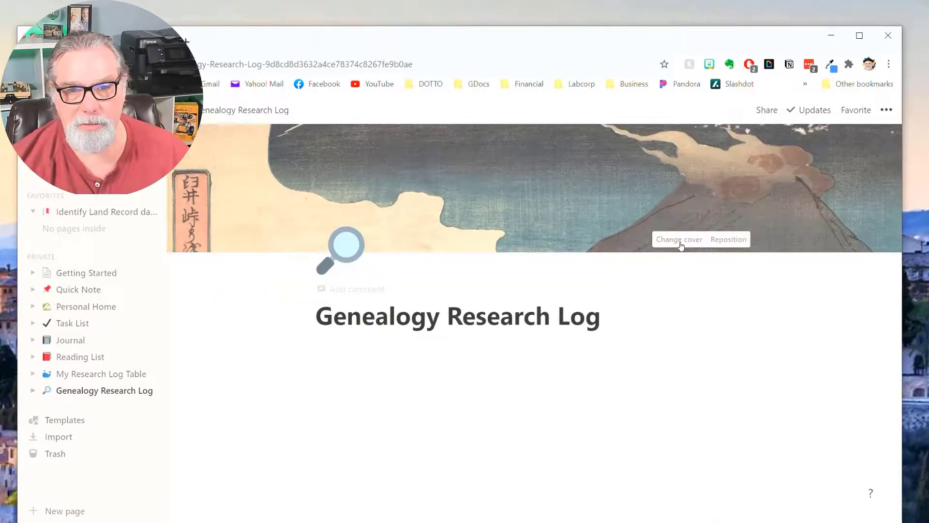
Set the page cover to the orange gradient.
click(681, 242)
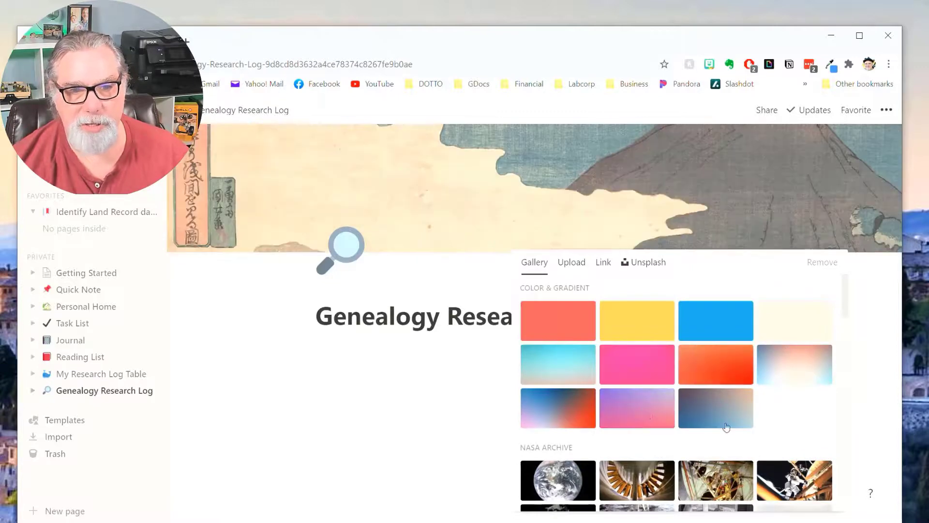
click(720, 377)
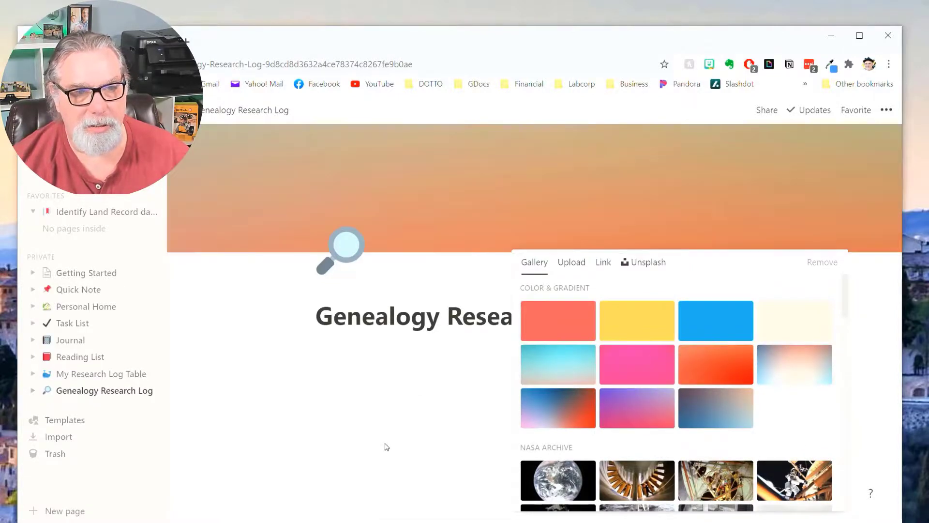
click(886, 430)
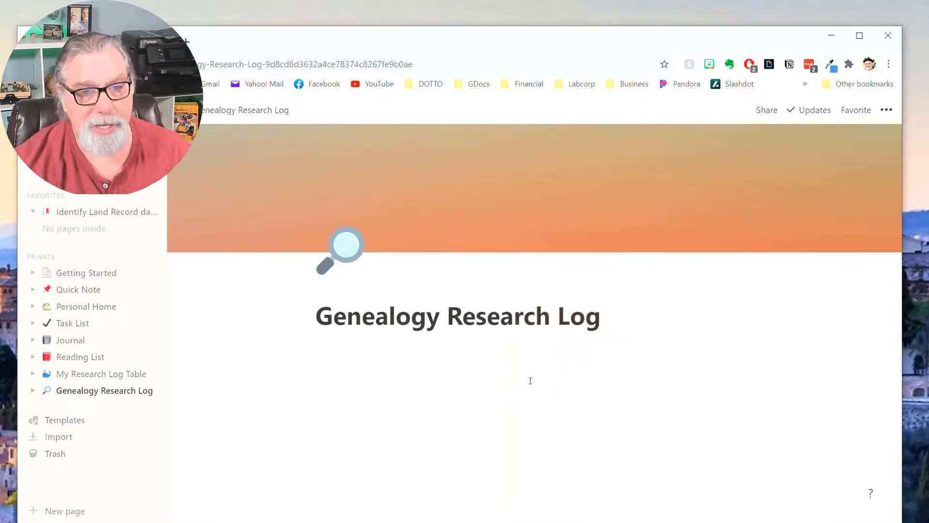
Start a callout block in the first line under the title with /call.
click(366, 352)
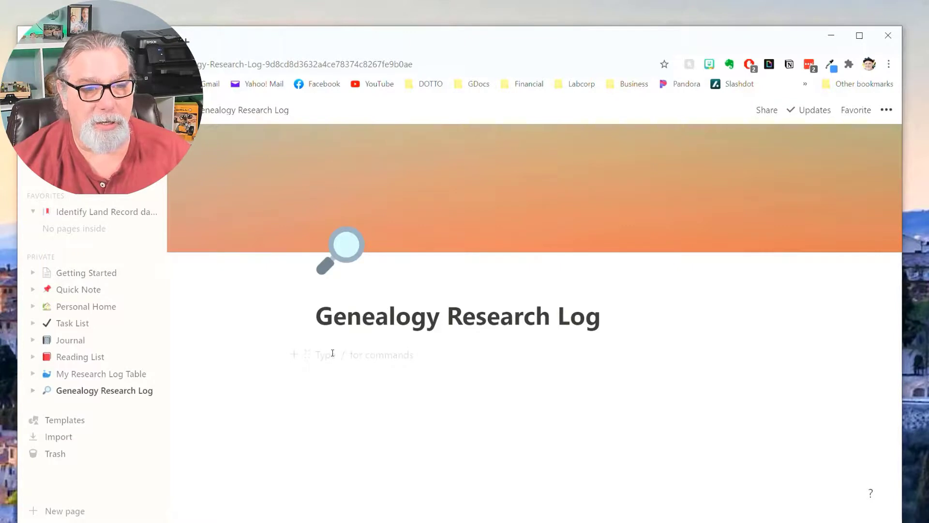
text(/desc)
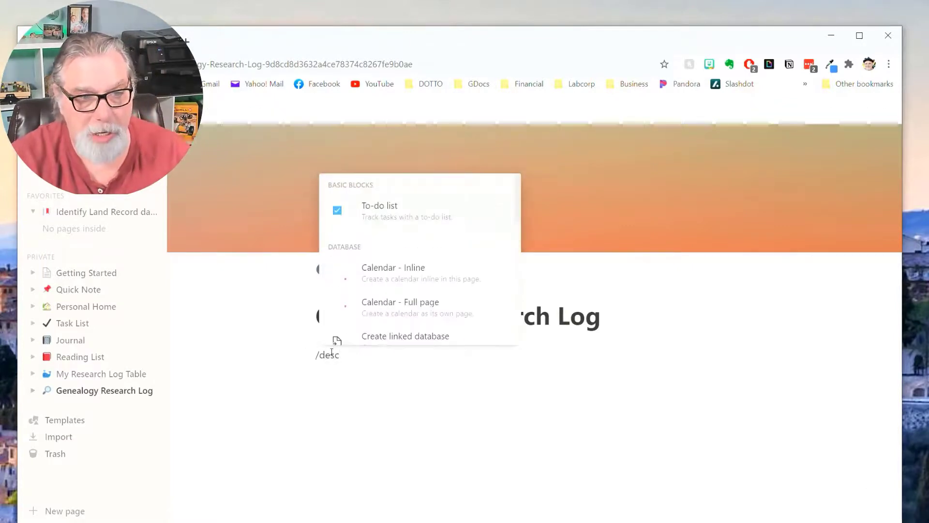
key(BackSpace)
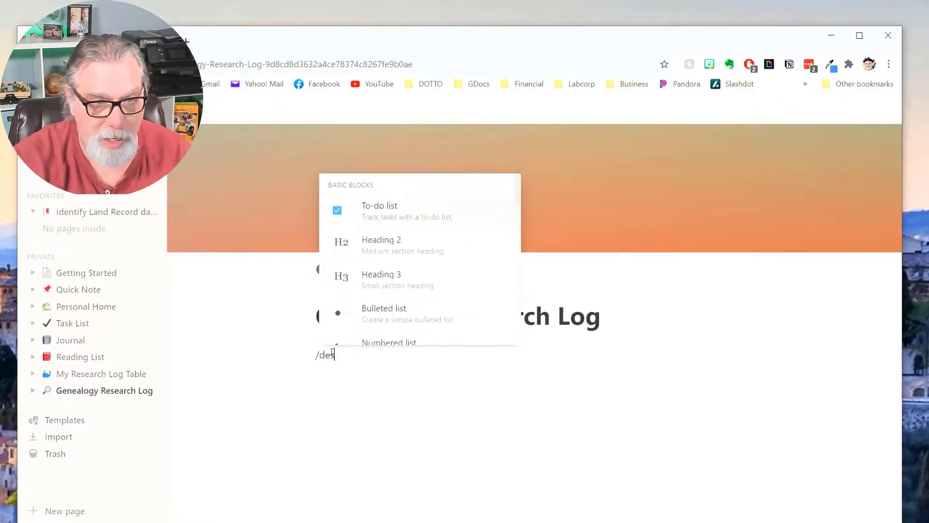
key(BackSpace)
key(BackSpace)
key(BackSpace)
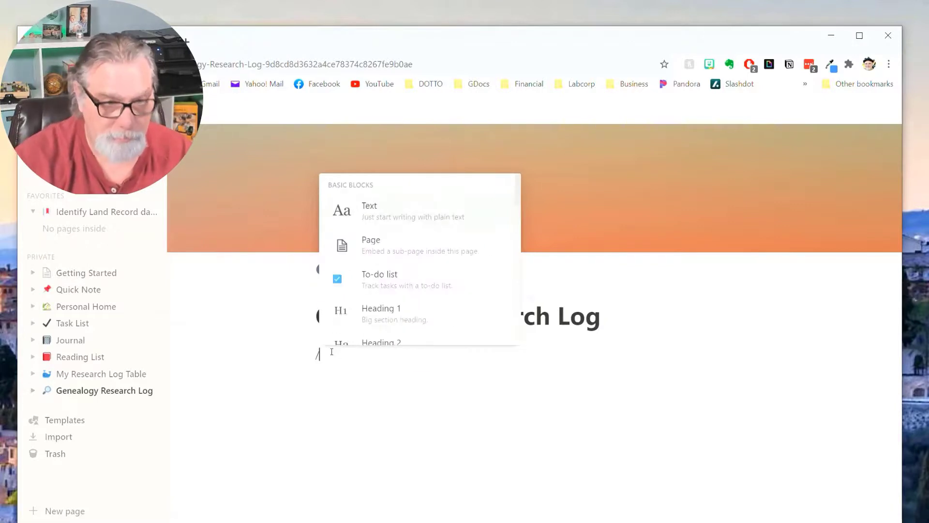
text(call)
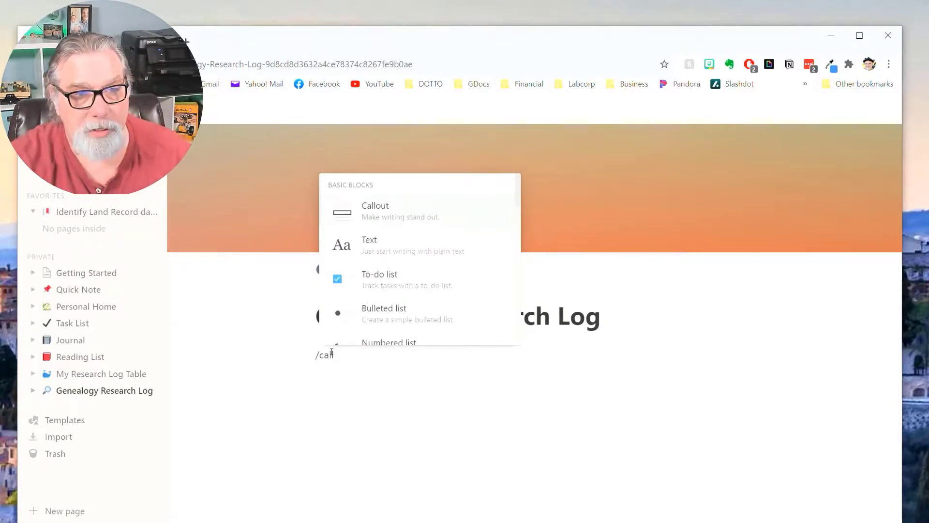
Insert a callout reading 'This is my research log' and add an empty line below it.
click(398, 209)
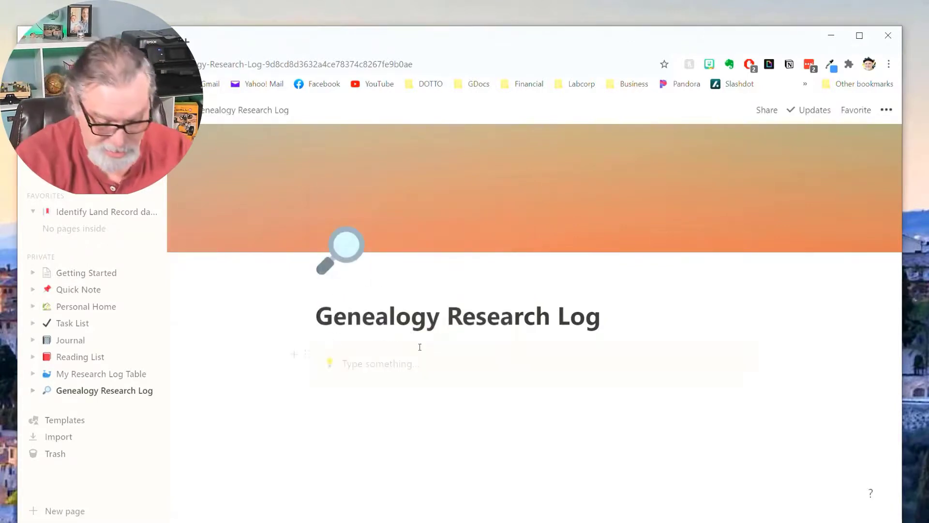
text(This is my)
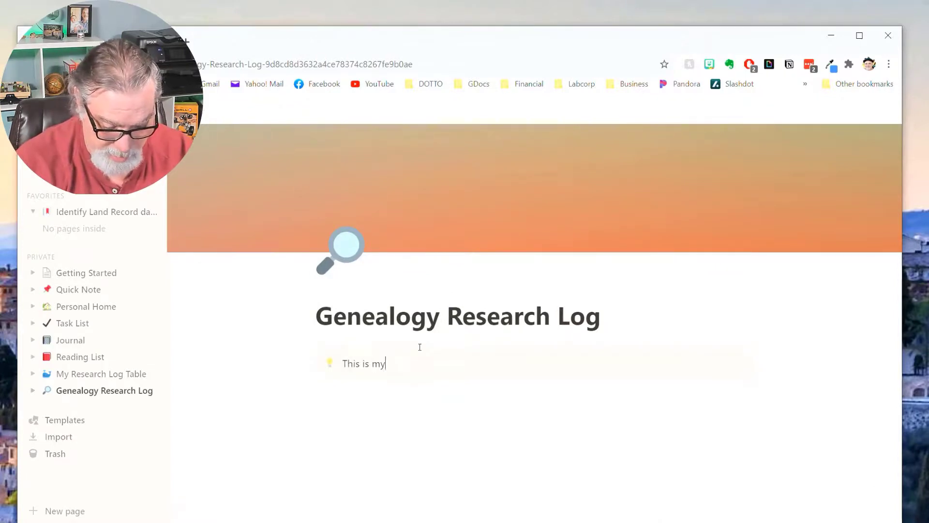
text( research log)
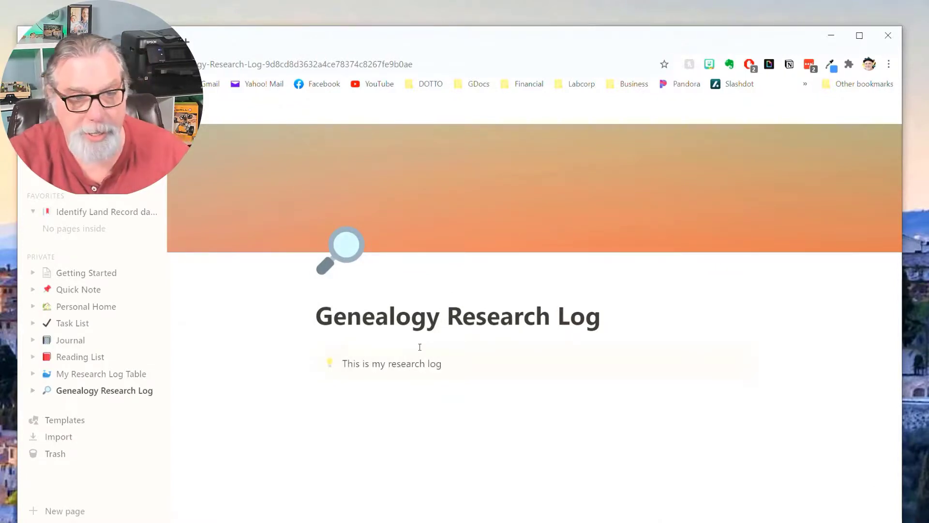
key(Return)
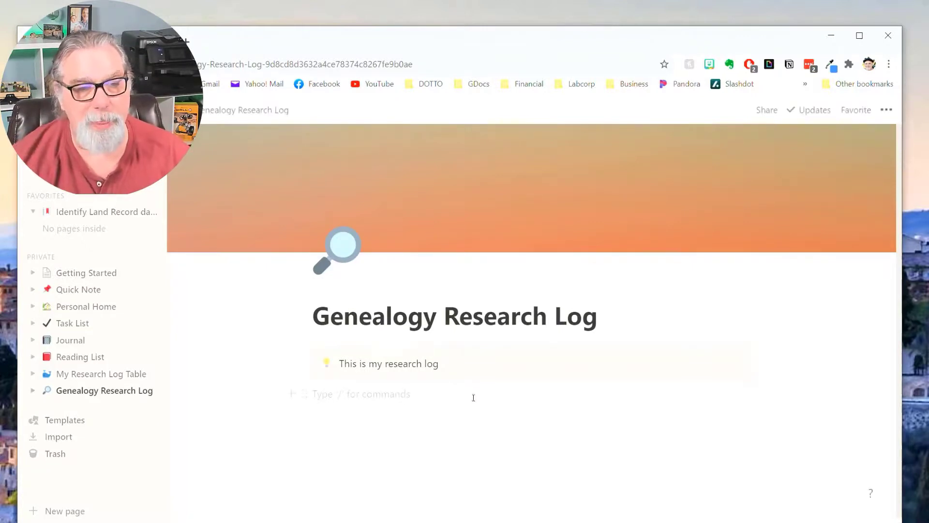
scroll(477, 399, down, 1)
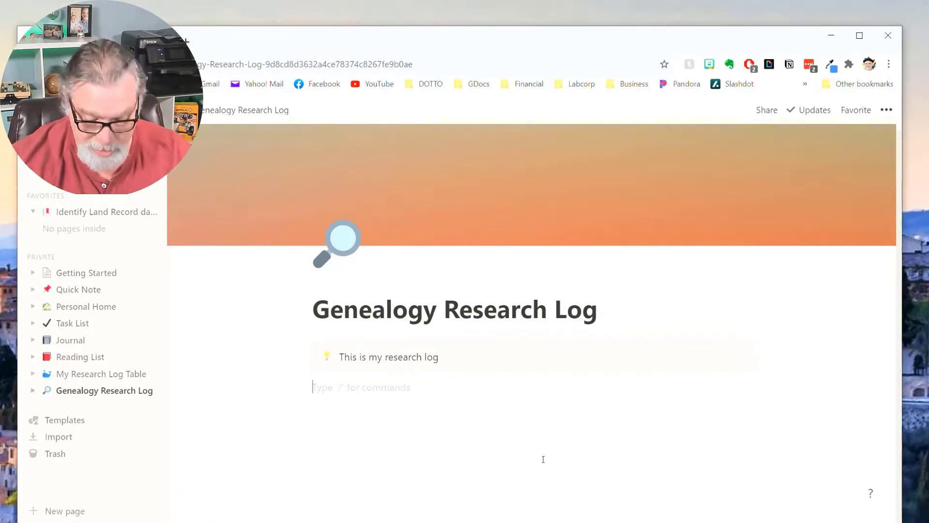
Use /link to add a linked database view of My Research Log Table under the callout.
text(/)
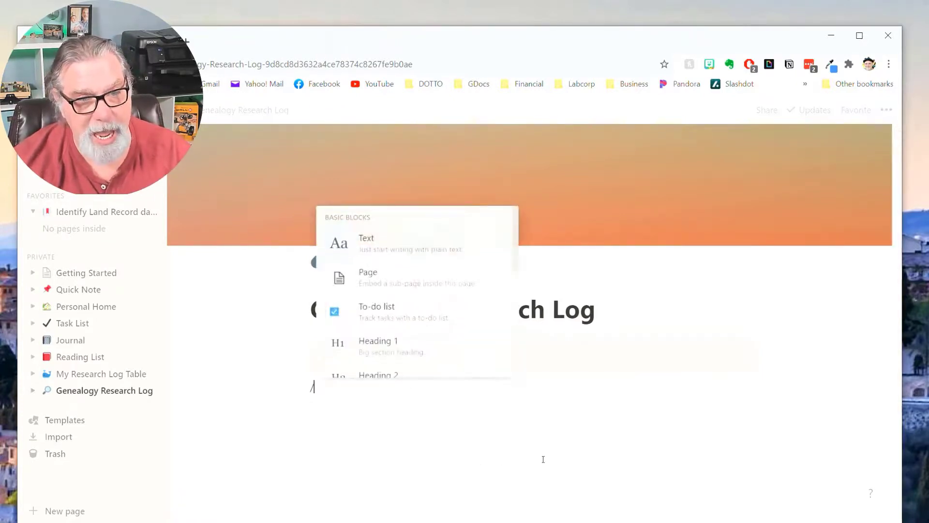
text(table)
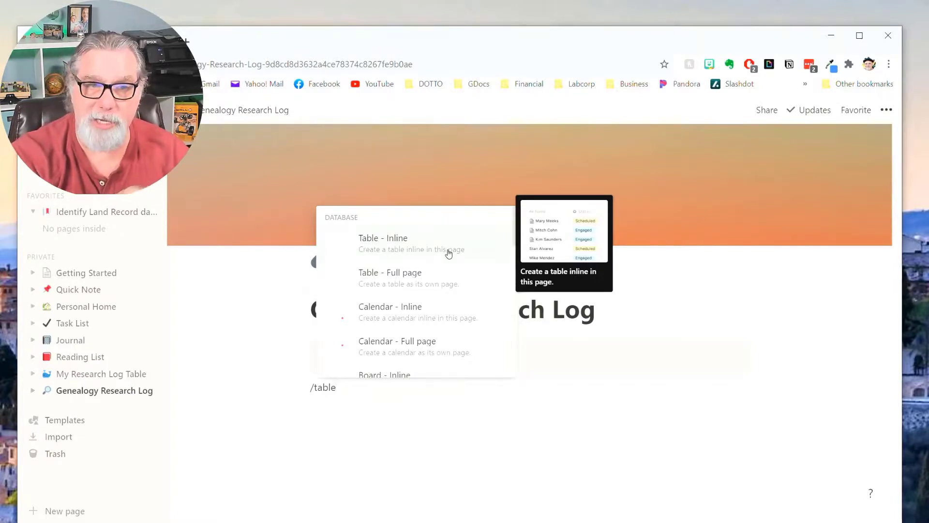
key(BackSpace)
key(BackSpace)
key(BackSpace)
key(BackSpace)
key(BackSpace)
key(BackSpace)
text(/)
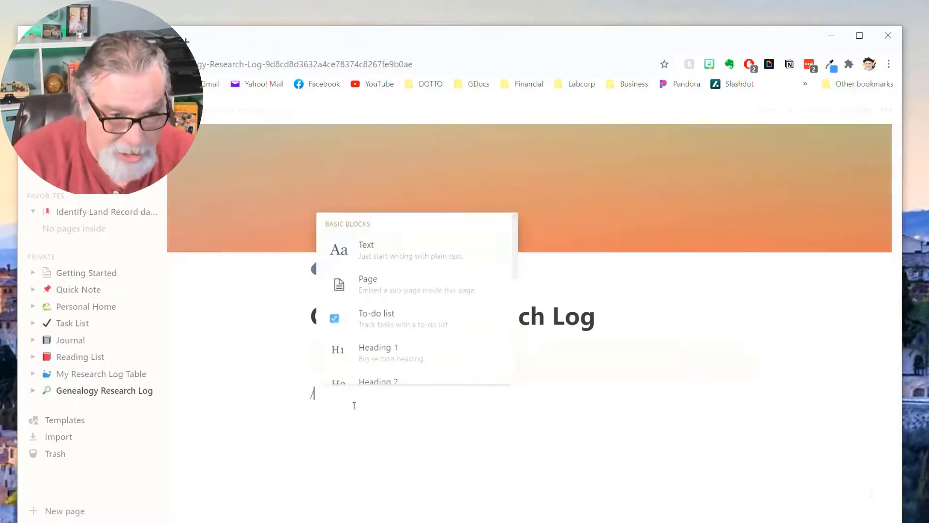
text(link)
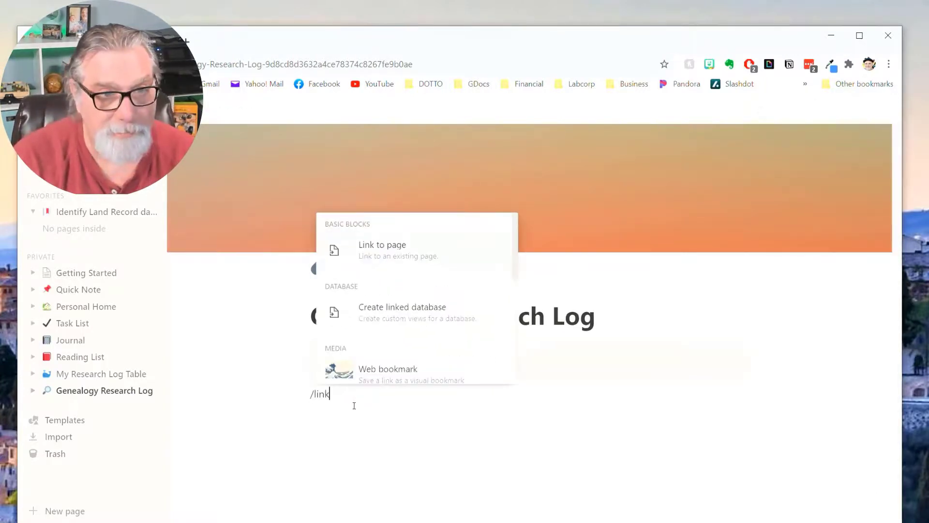
mouse_move(415, 266)
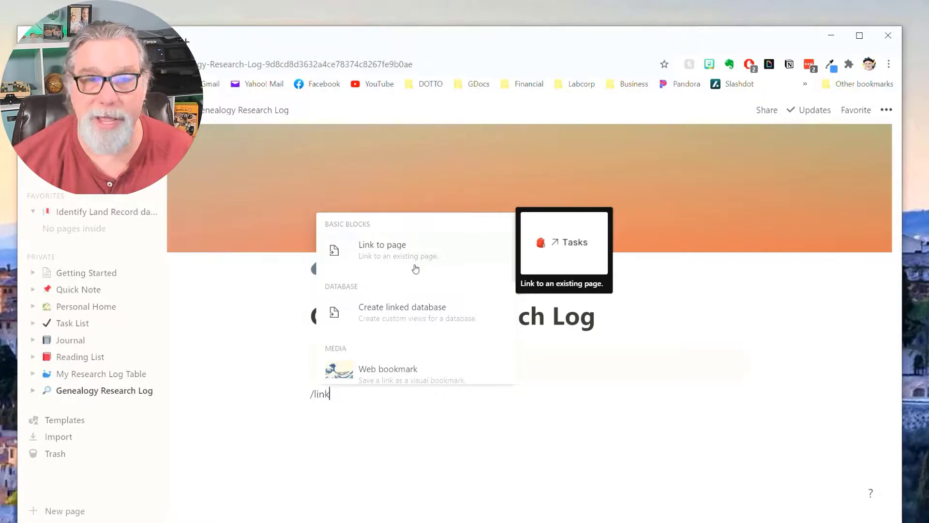
mouse_move(394, 318)
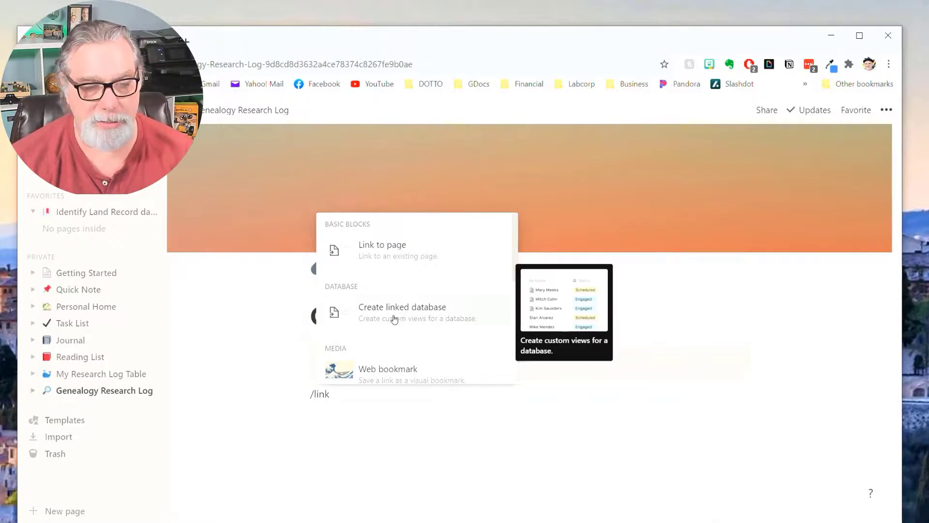
click(395, 319)
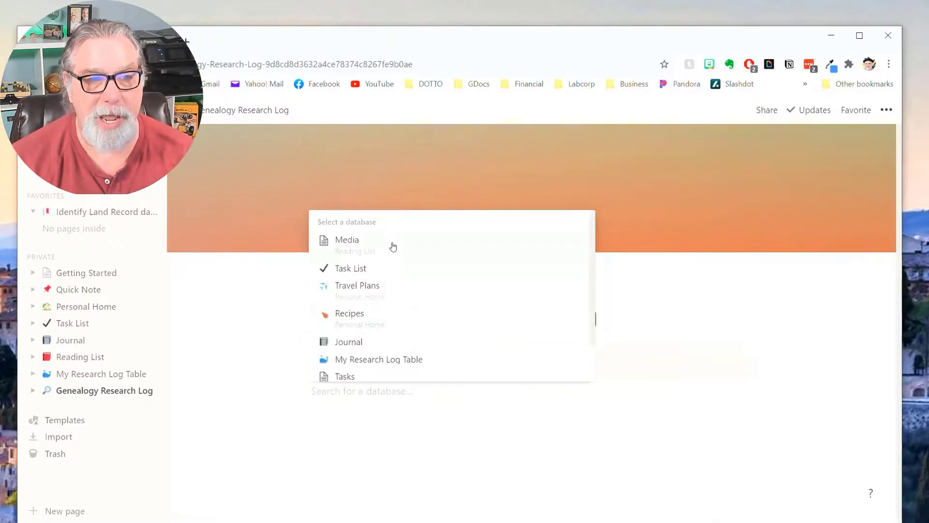
click(398, 360)
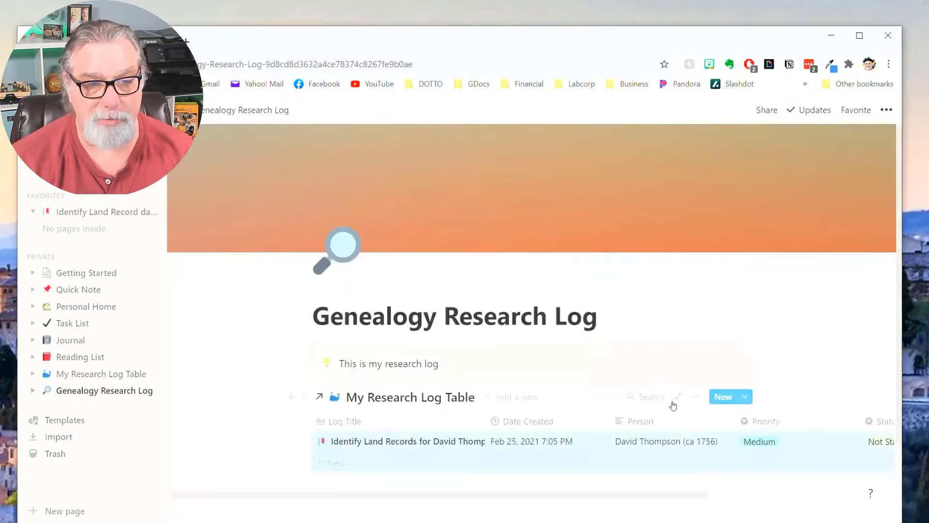
scroll(732, 312, down, 1)
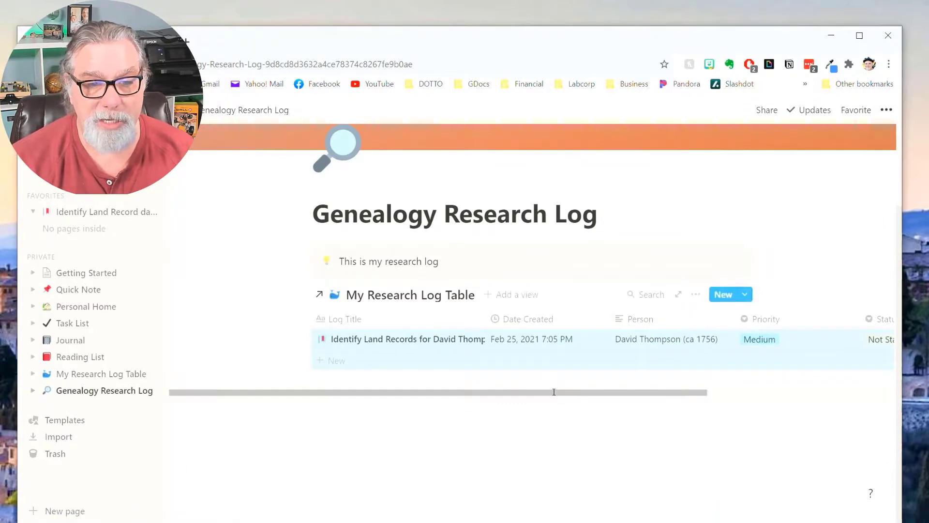
Turn on Full width for the Genealogy Research Log page so every column, including Status, shows.
click(268, 325)
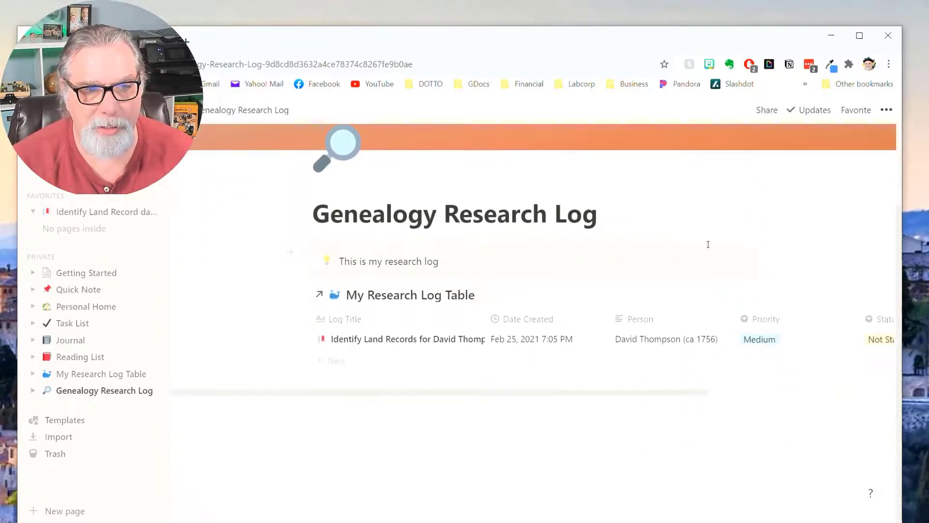
click(884, 112)
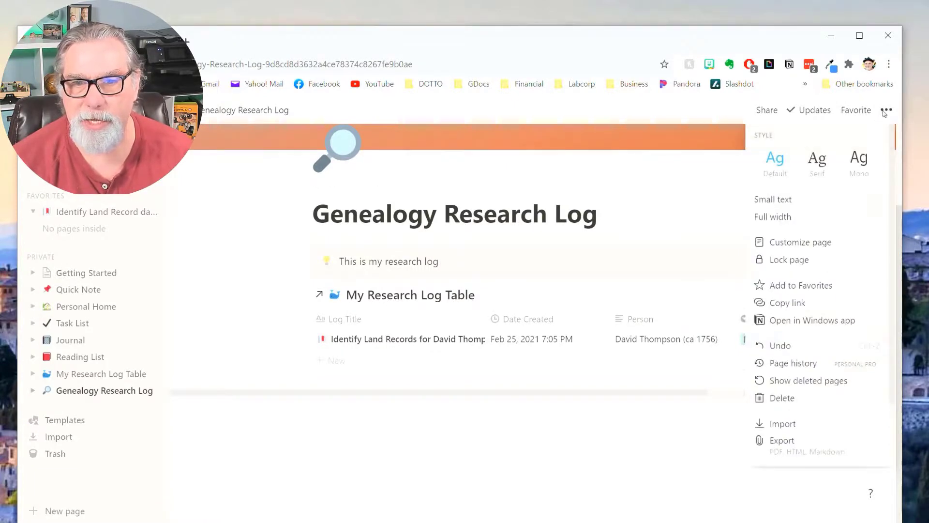
click(878, 219)
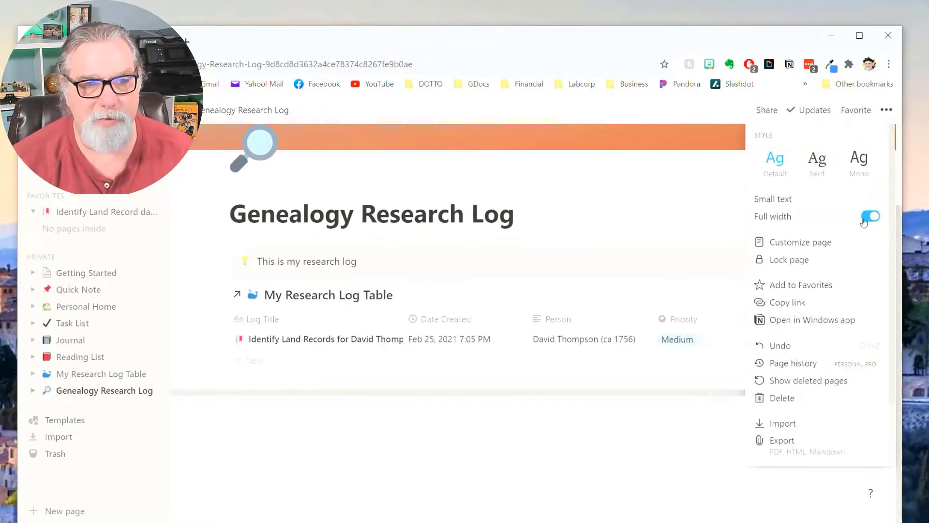
click(648, 200)
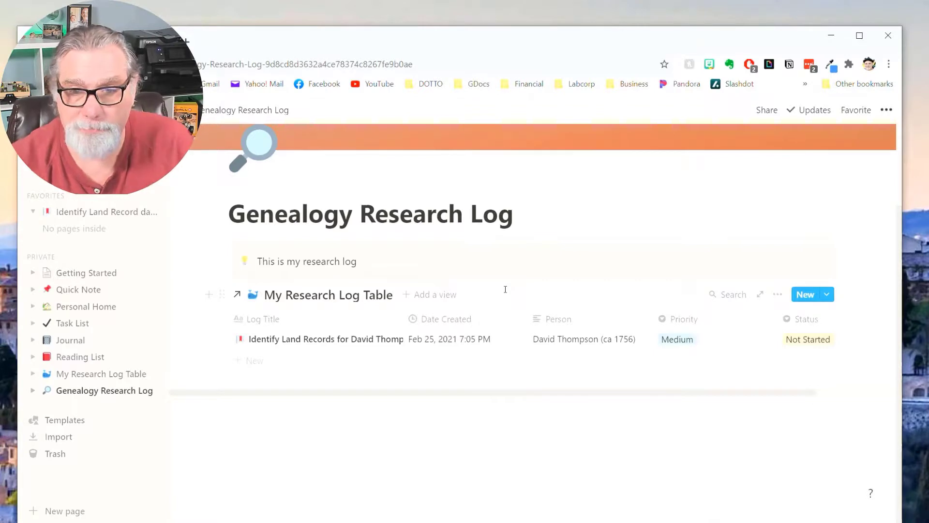
Create a new entry titled 'Log2' from the Research Log template.
click(828, 295)
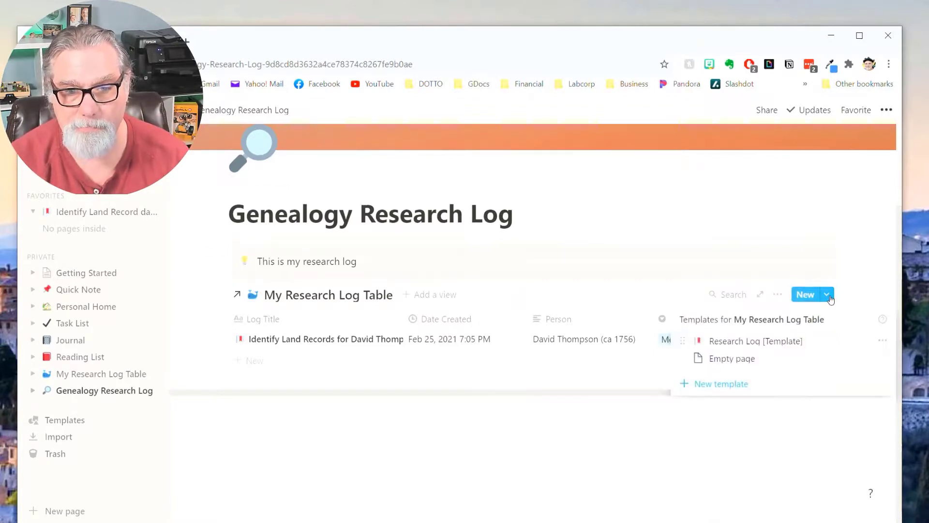
click(734, 341)
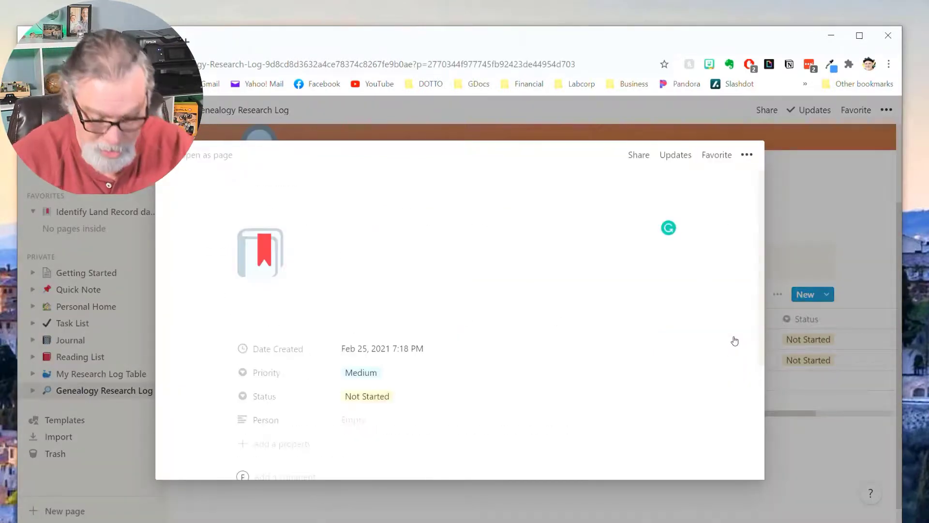
text(Log2)
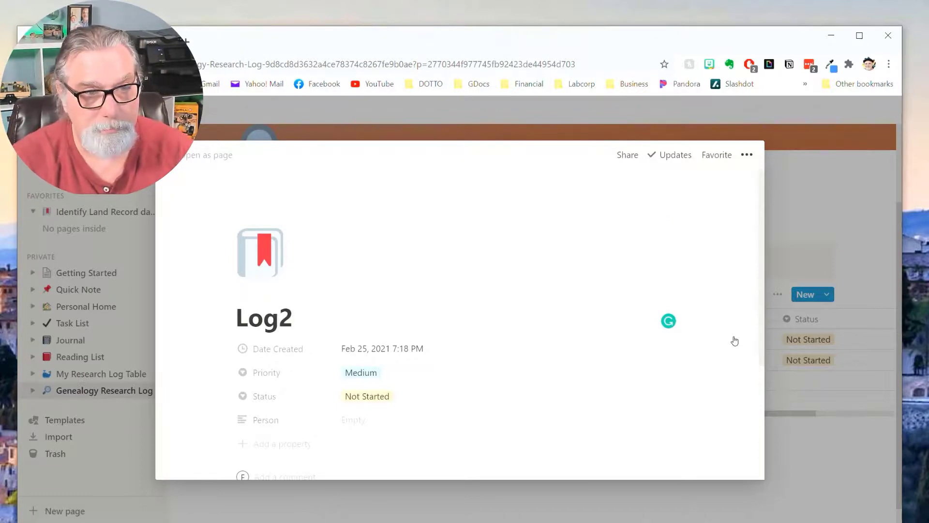
click(635, 421)
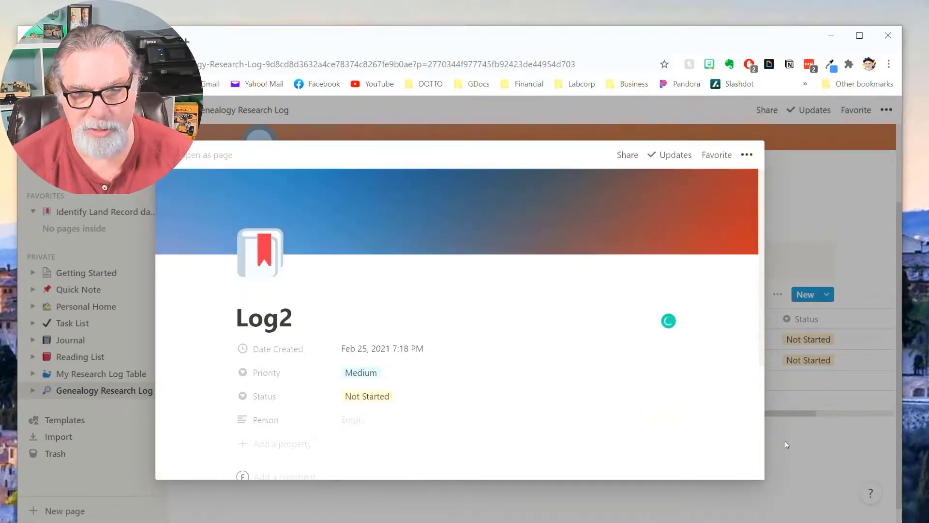
click(784, 442)
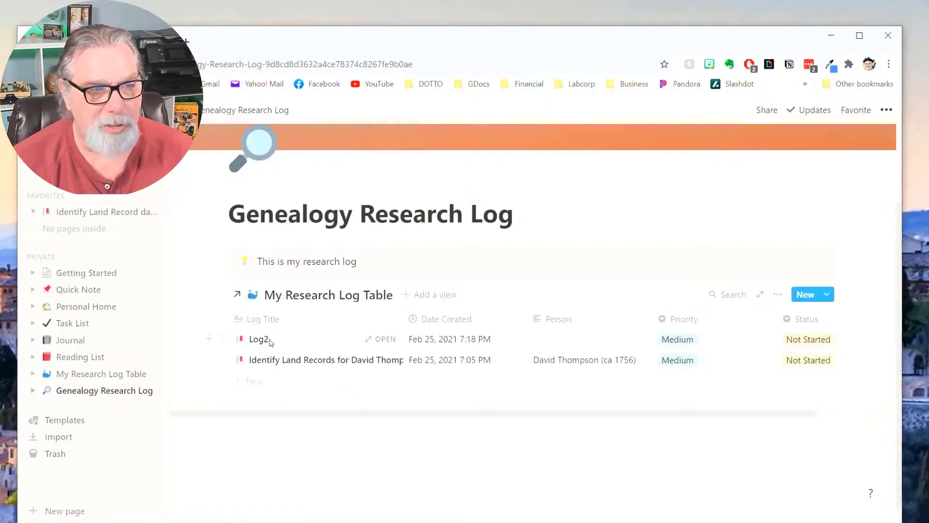
Rename the My Research Log Table database to 'Master Research Log Table'.
click(104, 375)
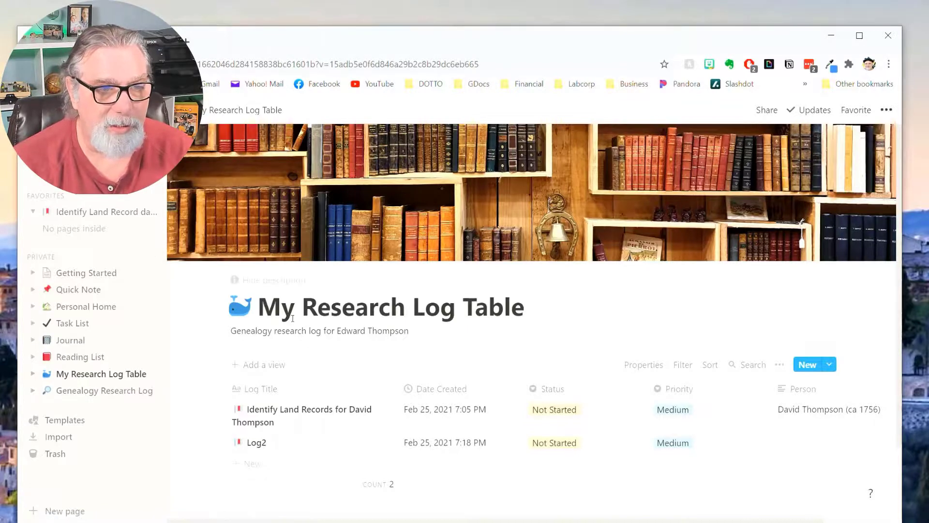
key(BackSpace)
text(aster)
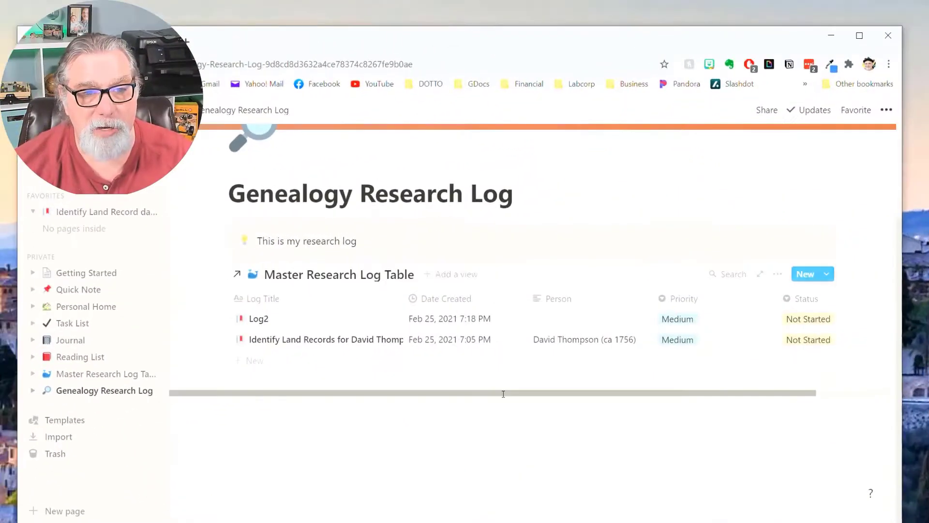
Add a Gallery view to the linked Master Research Log Table.
click(456, 275)
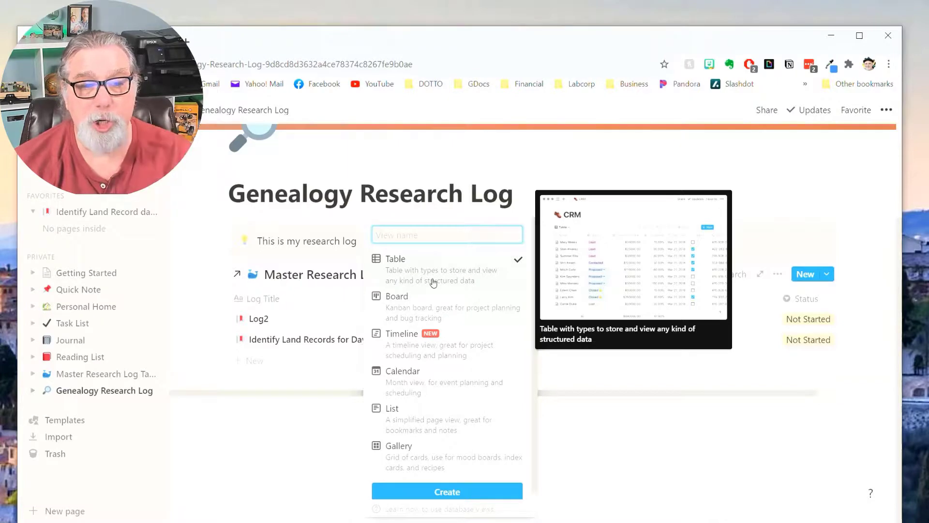
click(402, 460)
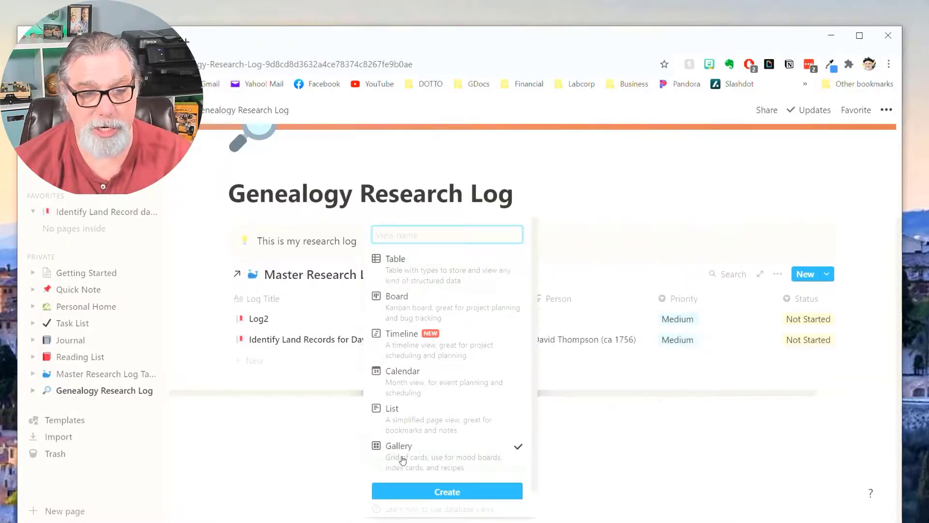
click(432, 492)
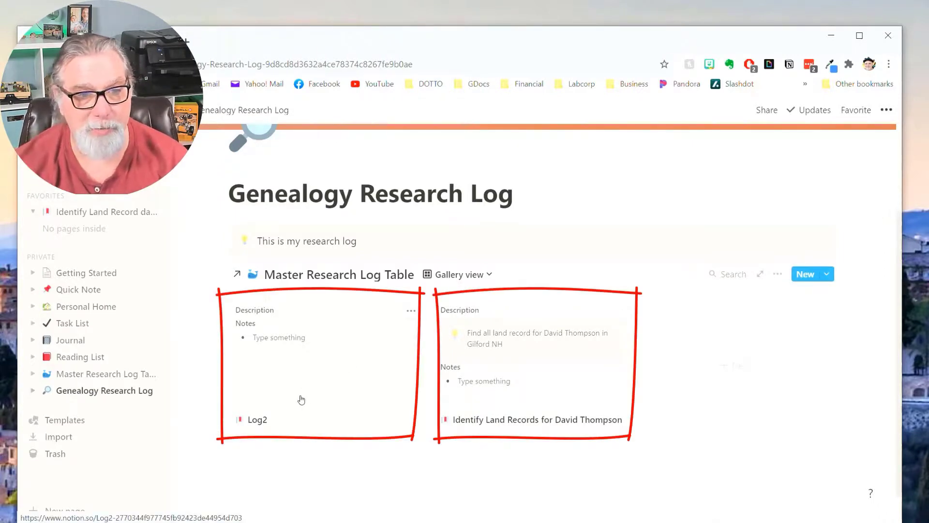
Inspect the Log2 card, then switch the linked database back to Table view.
click(389, 428)
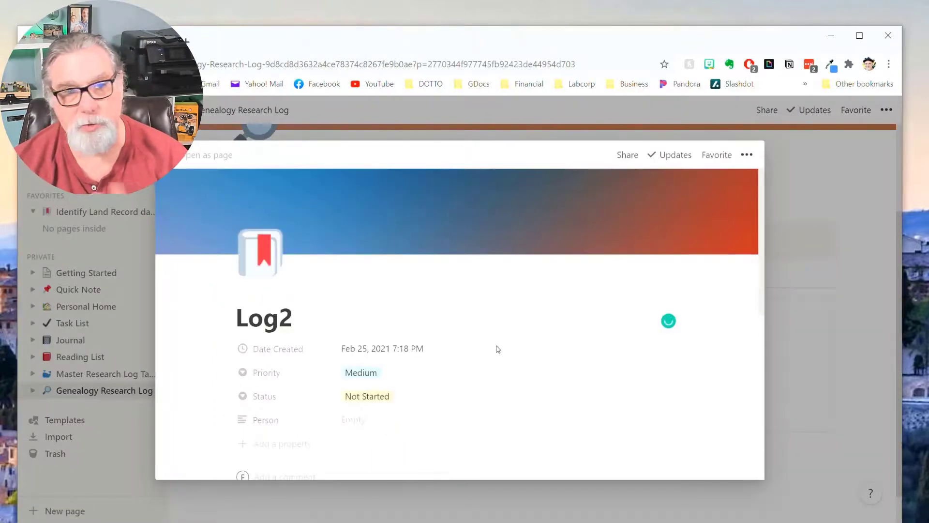
click(378, 482)
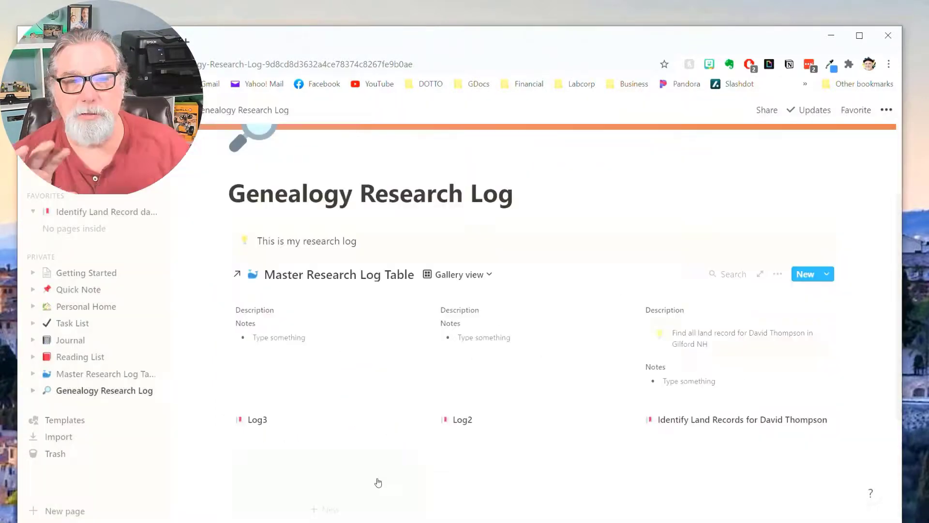
click(486, 276)
click(415, 324)
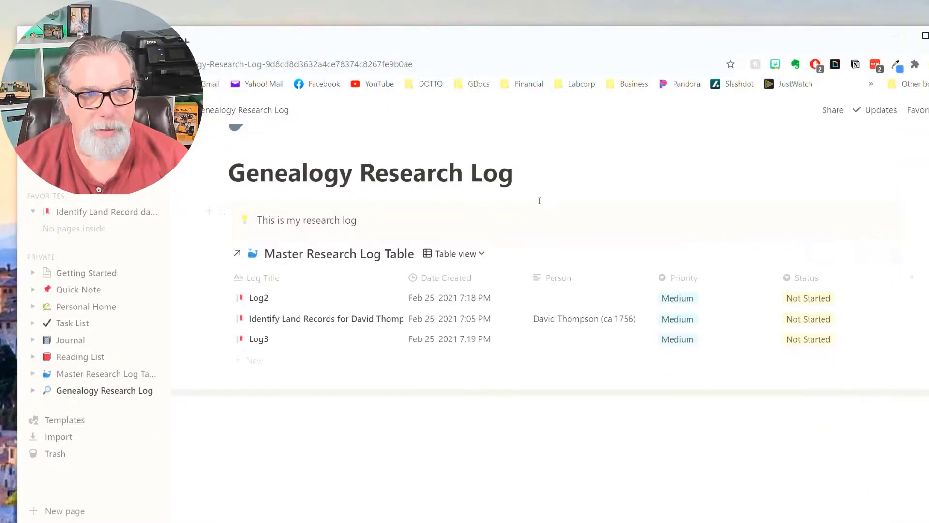
Add a Heading 1 'General Logs' under the page title.
click(544, 192)
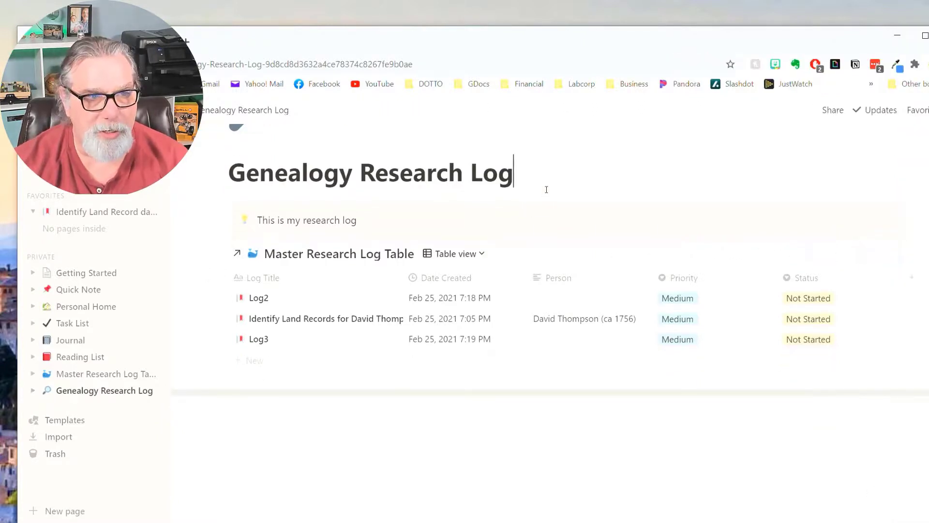
key(Return)
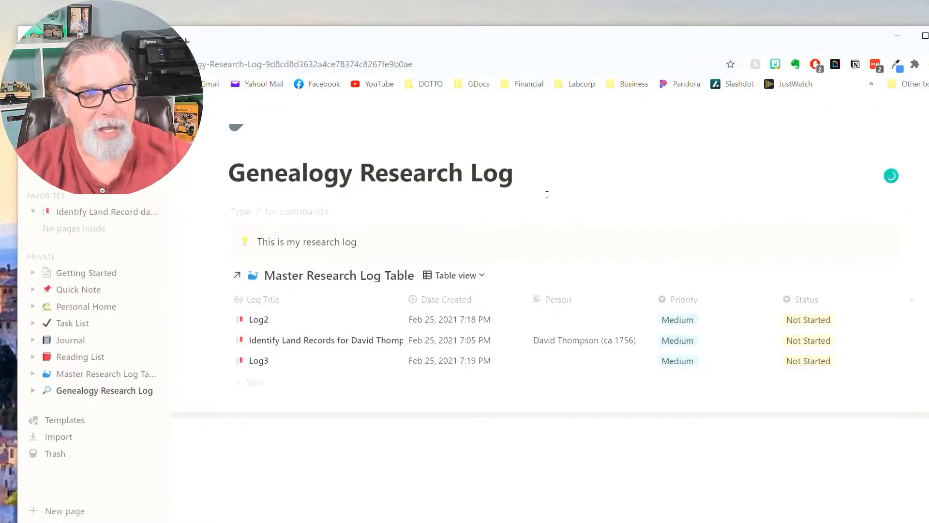
text(/)
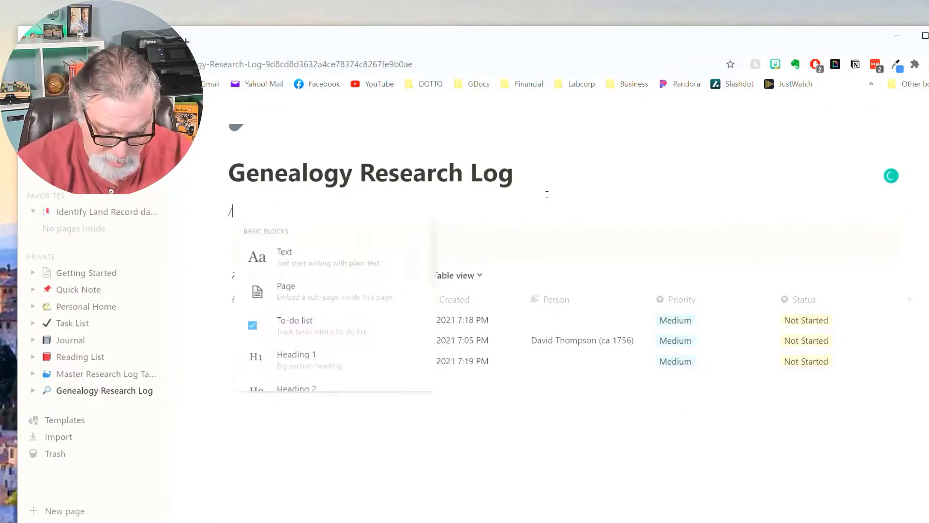
text(h1)
key(Return)
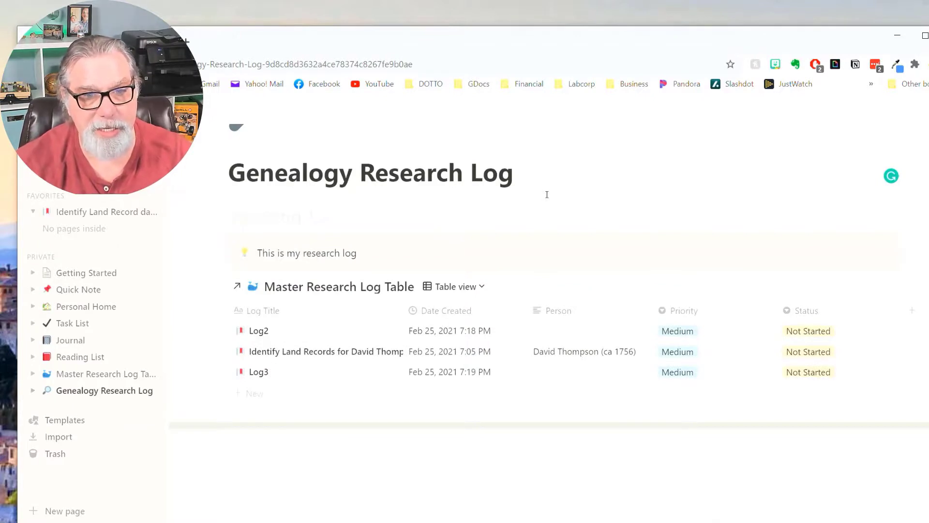
text(nre)
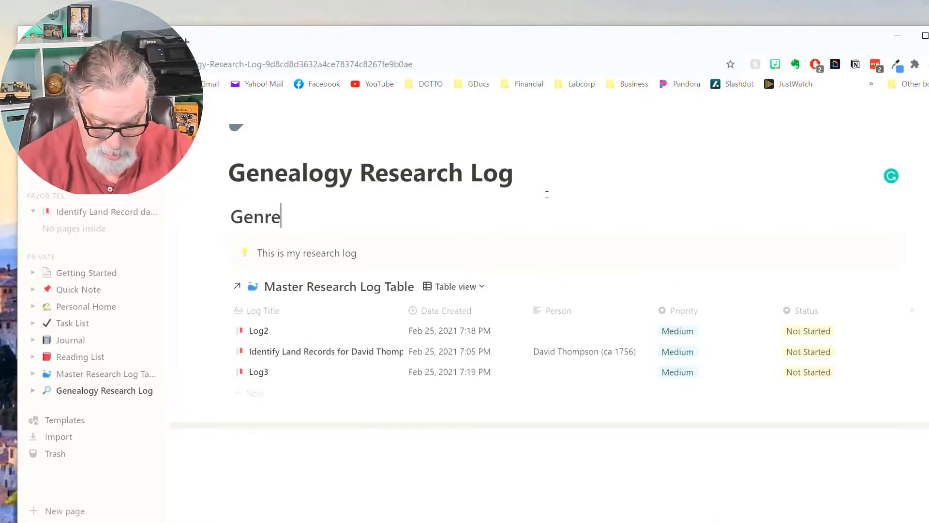
text(a)
key(BackSpace)
key(BackSpace)
key(BackSpace)
text(eral Logs)
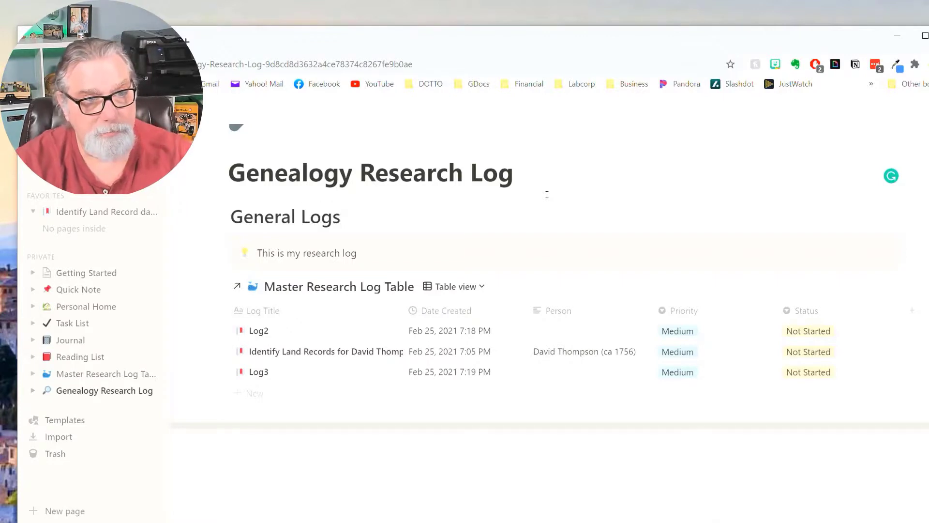
key(Return)
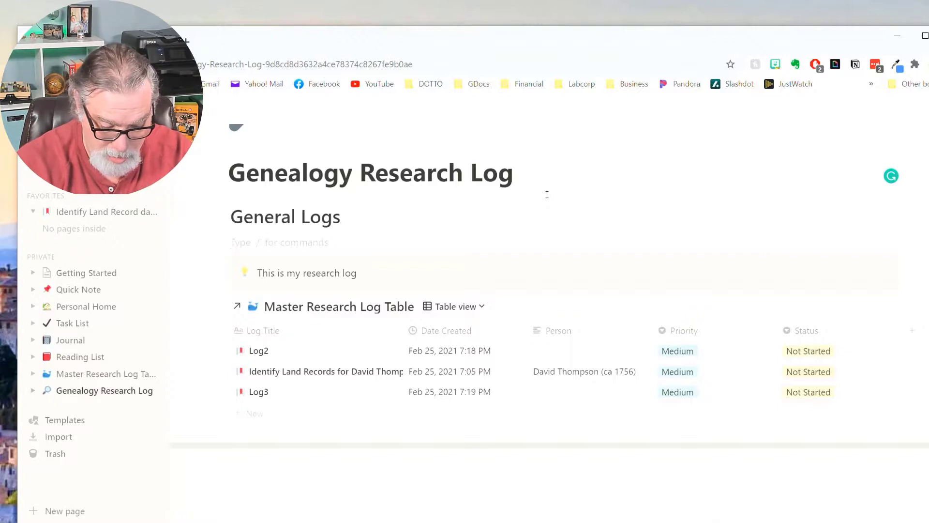
Add 'Person Centric Logs' below it and turn it into a Heading 1.
text(Person Centric Logs)
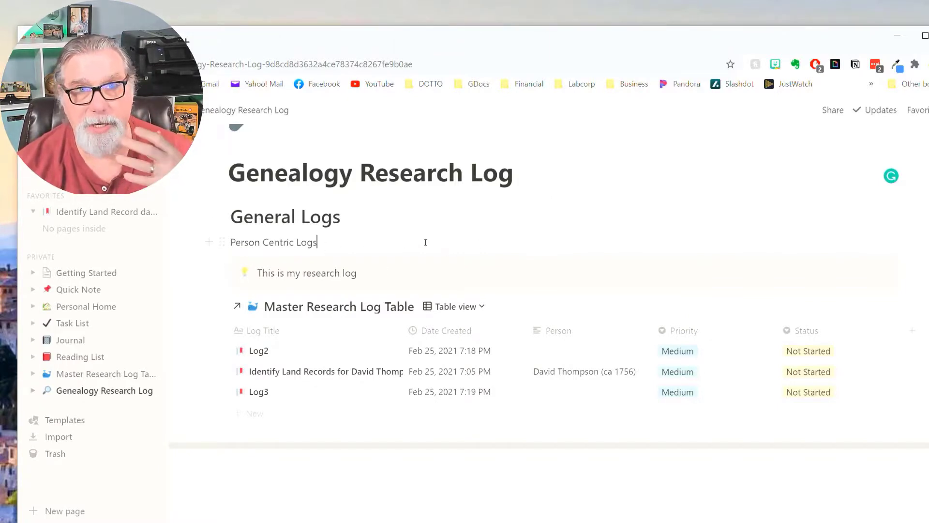
text(/)
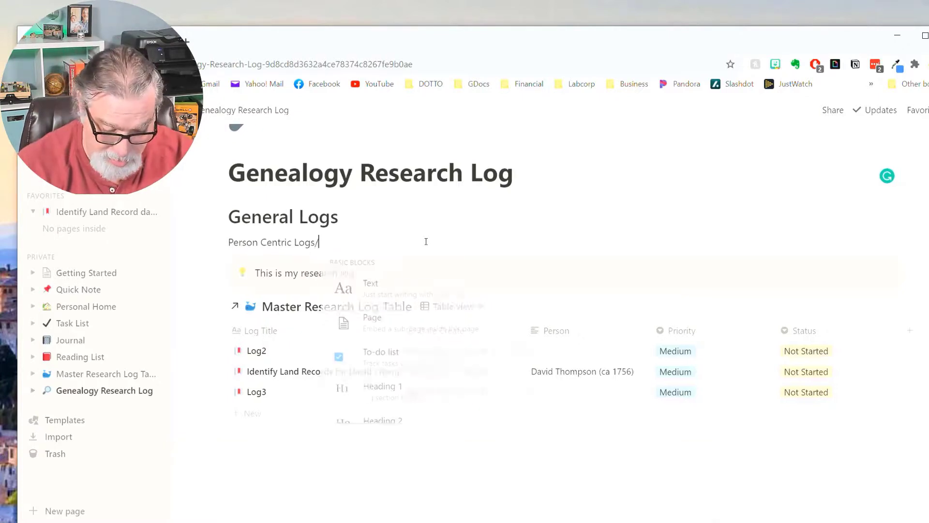
text(turnh1)
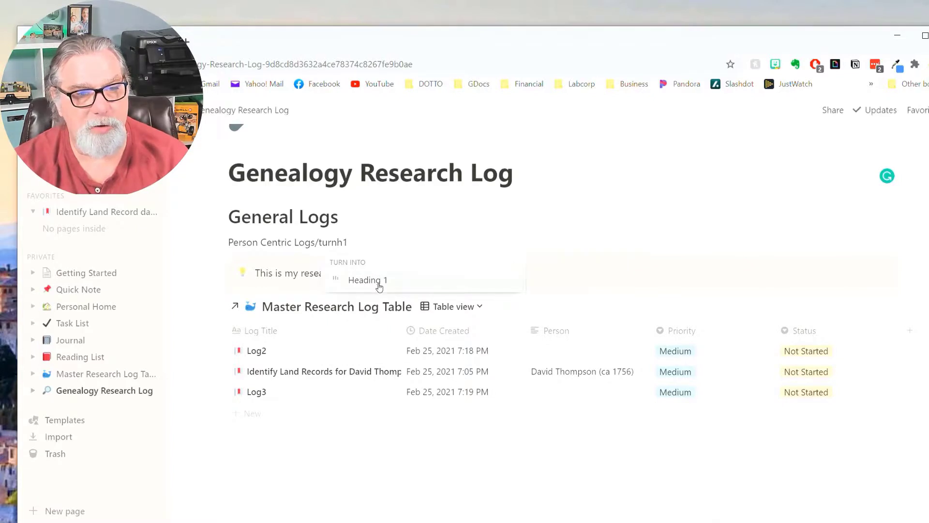
click(382, 280)
Move General Logs below the callout and Person Centric Logs below the table, then narrow Date Created.
scroll(576, 208, down, 2)
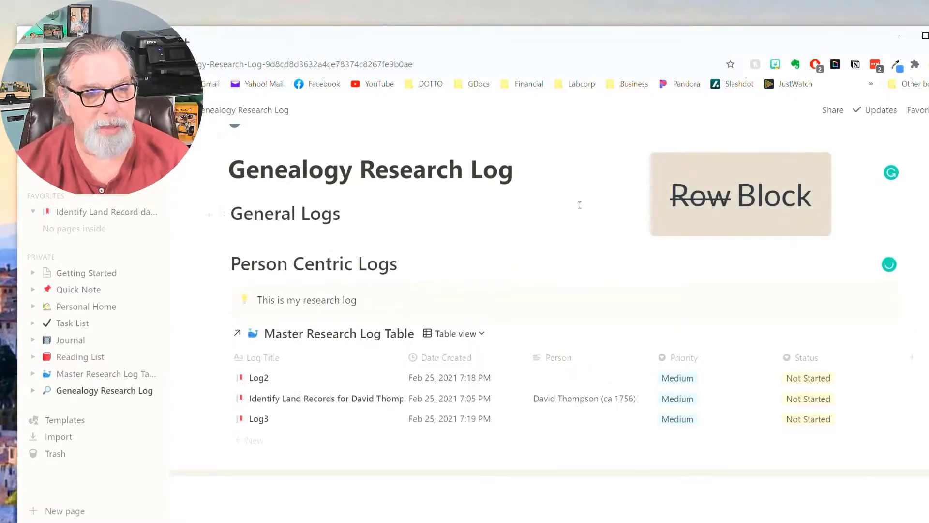
scroll(292, 237, up, 2)
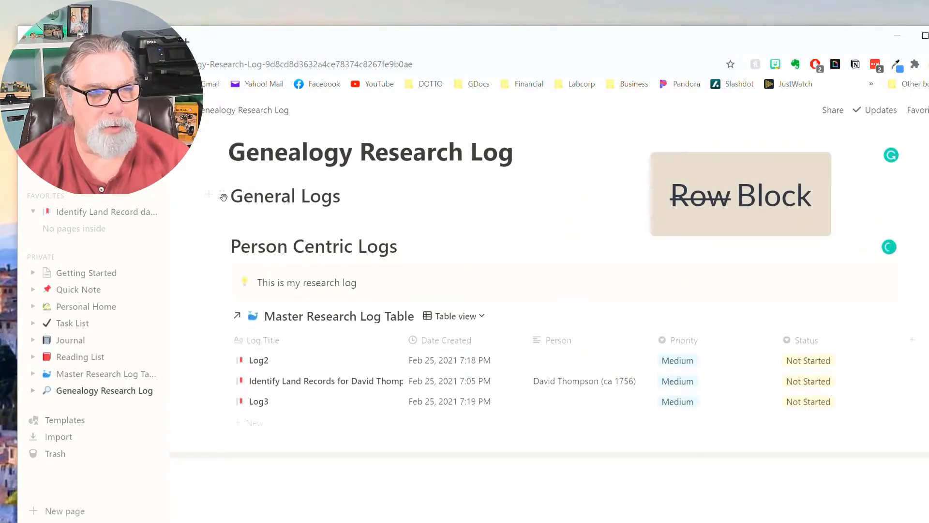
drag(224, 197, 227, 297)
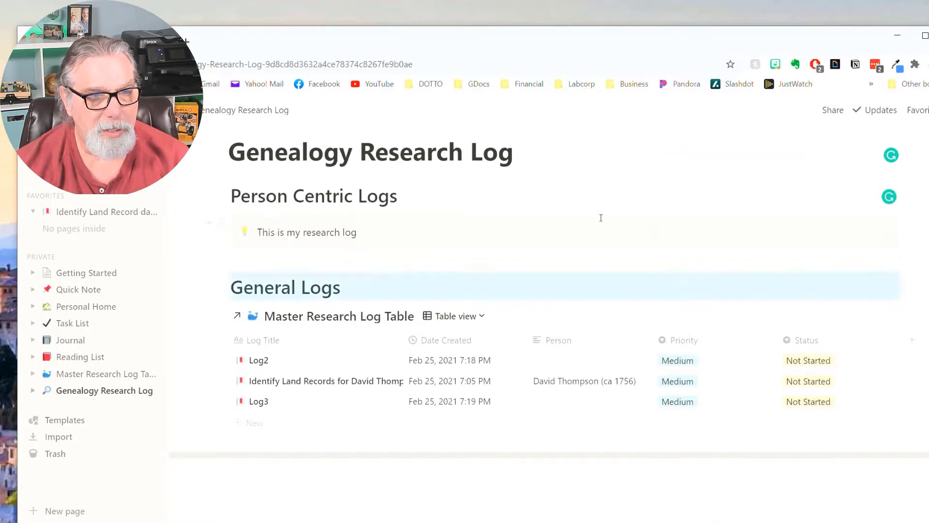
drag(222, 196, 245, 450)
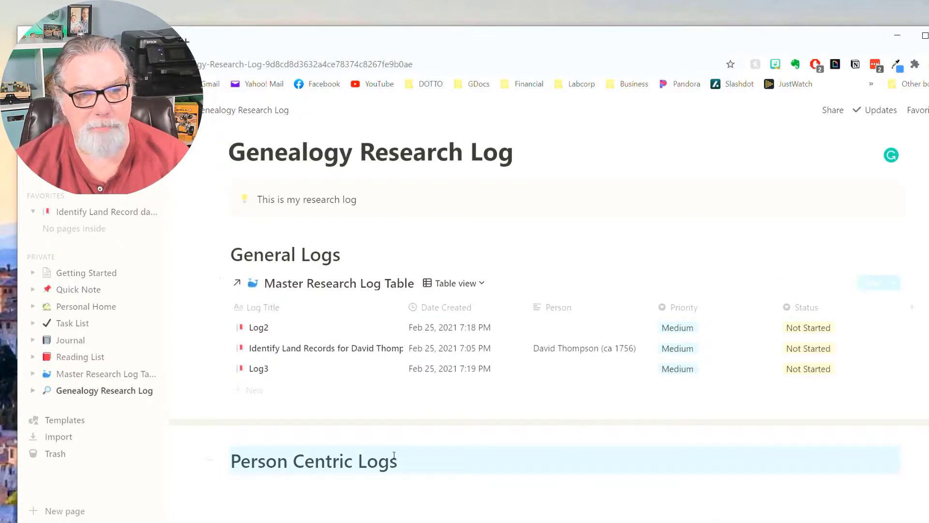
drag(373, 421, 496, 420)
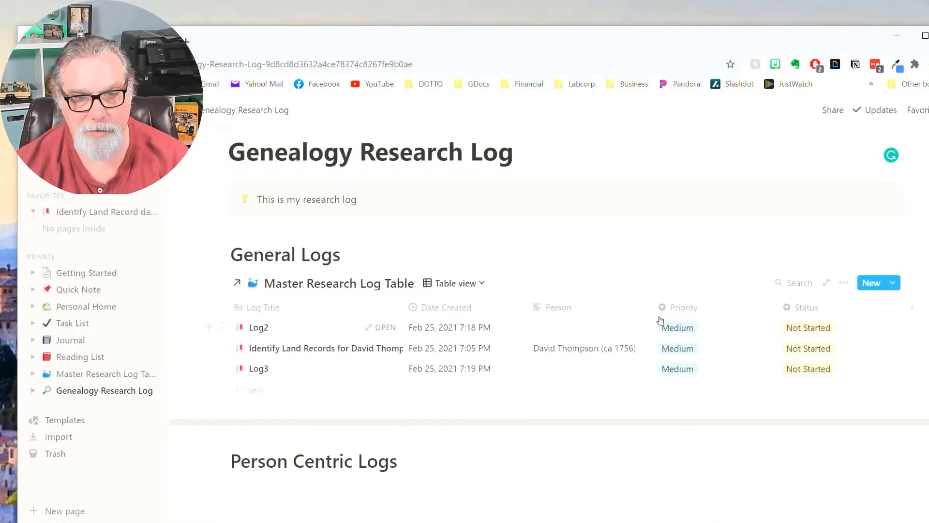
drag(527, 310, 503, 316)
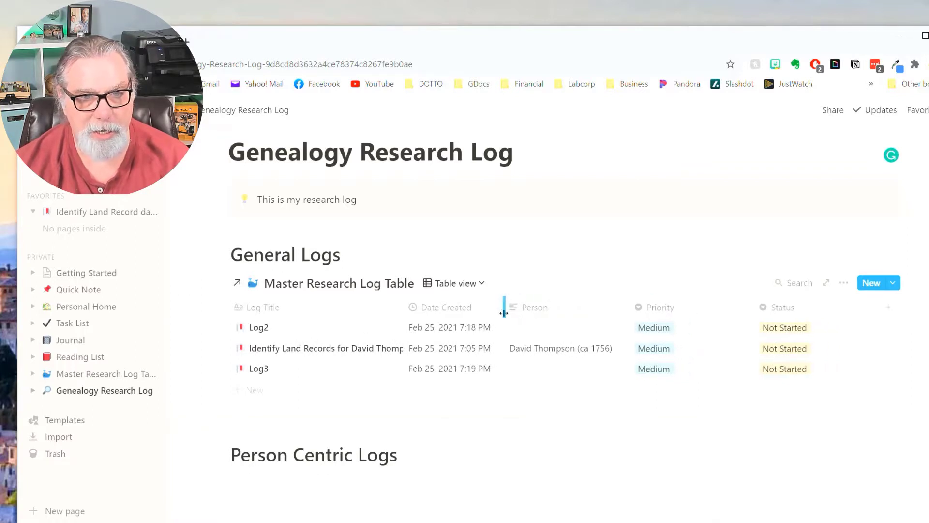
Shrink the Person and Priority columns by dragging their header borders left.
drag(627, 308, 585, 307)
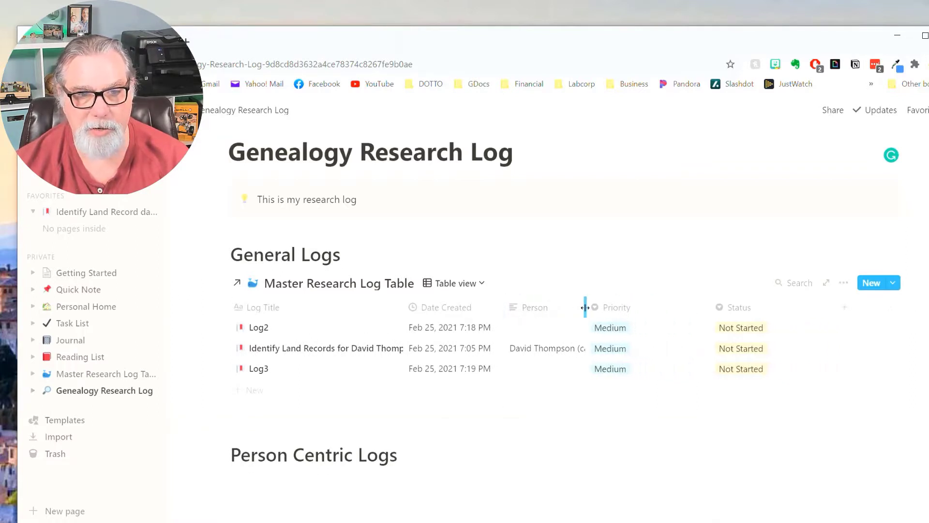
drag(709, 308, 647, 308)
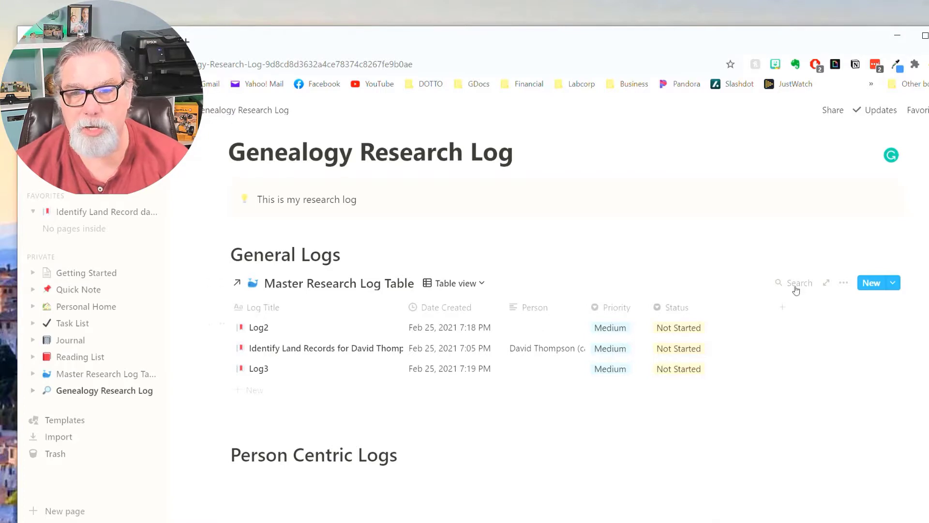
Add a Person 'Is empty' filter to the General Logs table, leaving only Log2 and Log3.
click(842, 285)
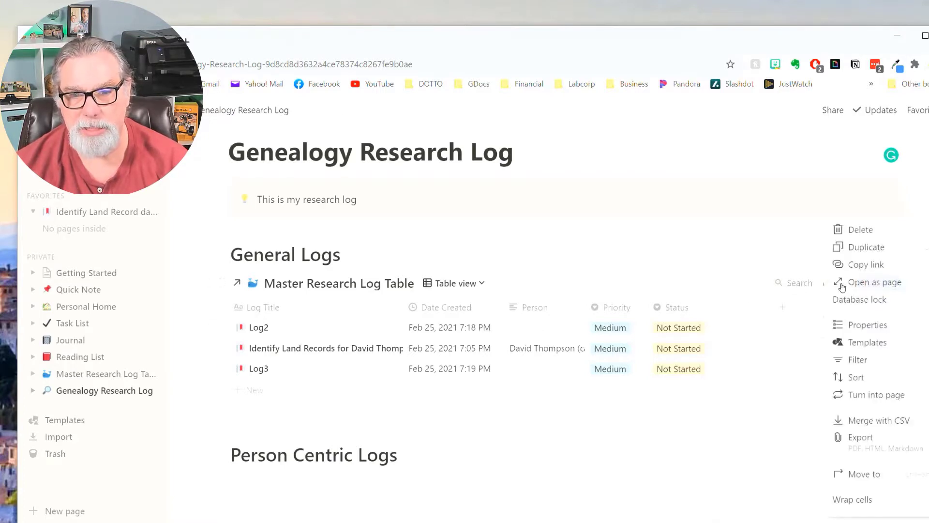
click(858, 360)
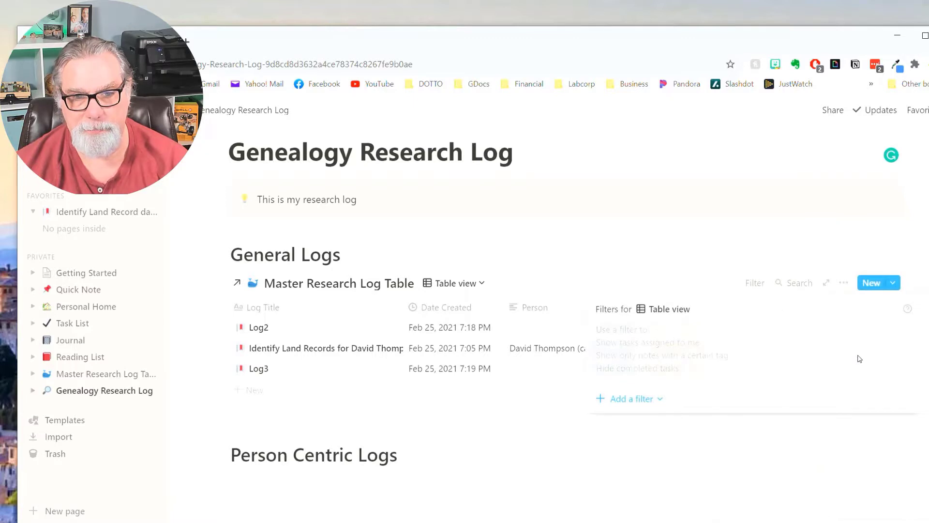
click(621, 402)
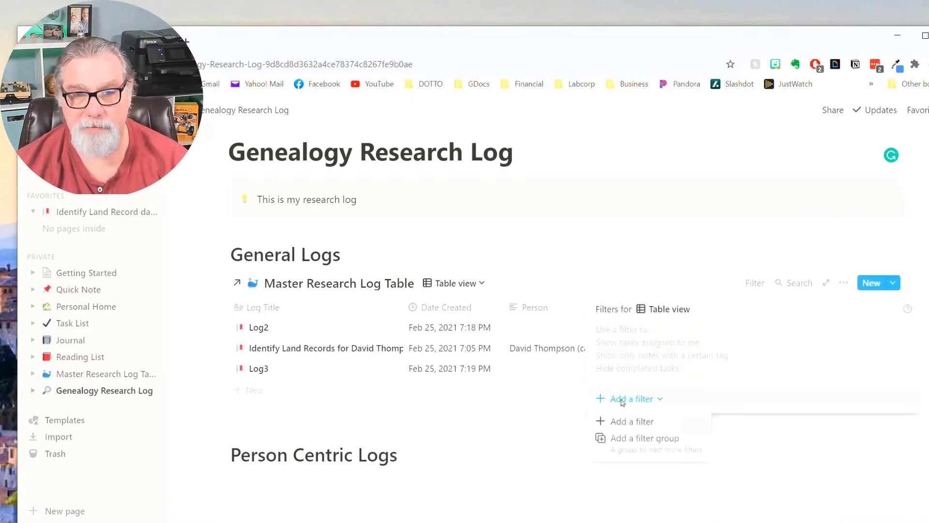
click(637, 426)
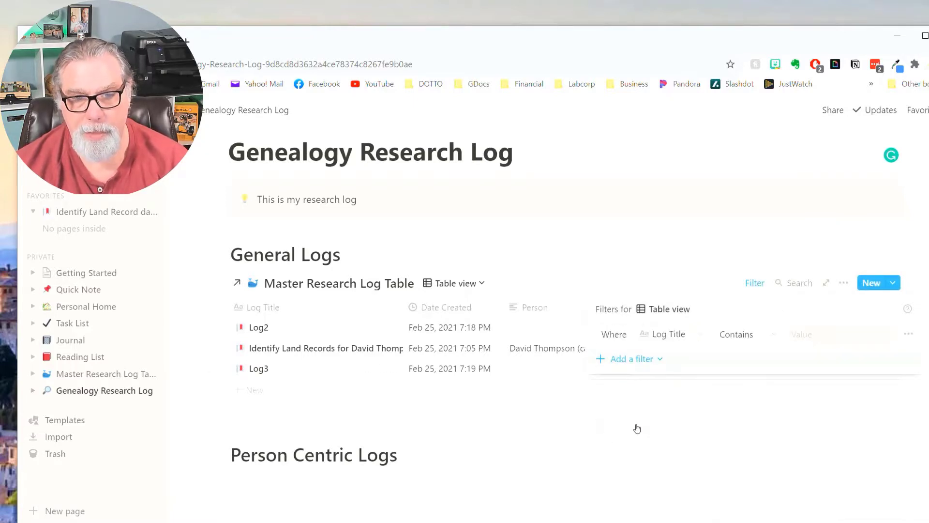
click(699, 337)
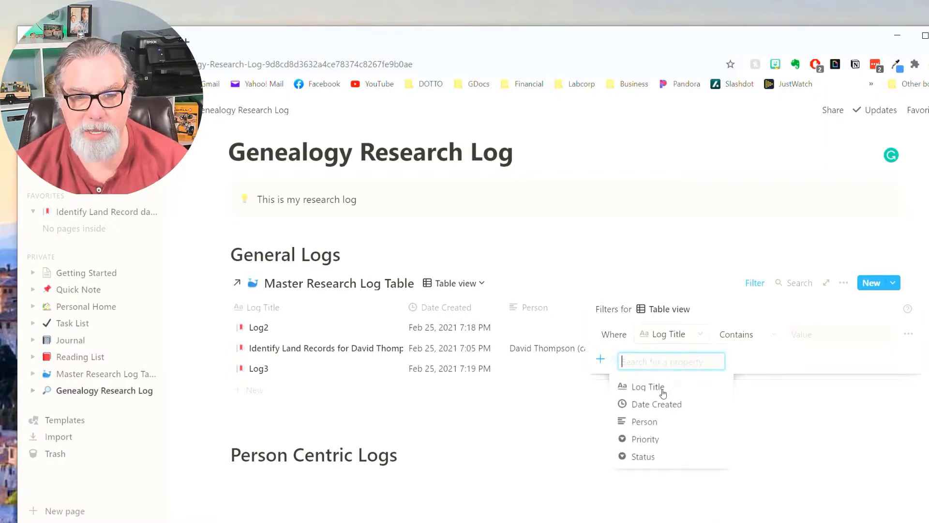
click(646, 423)
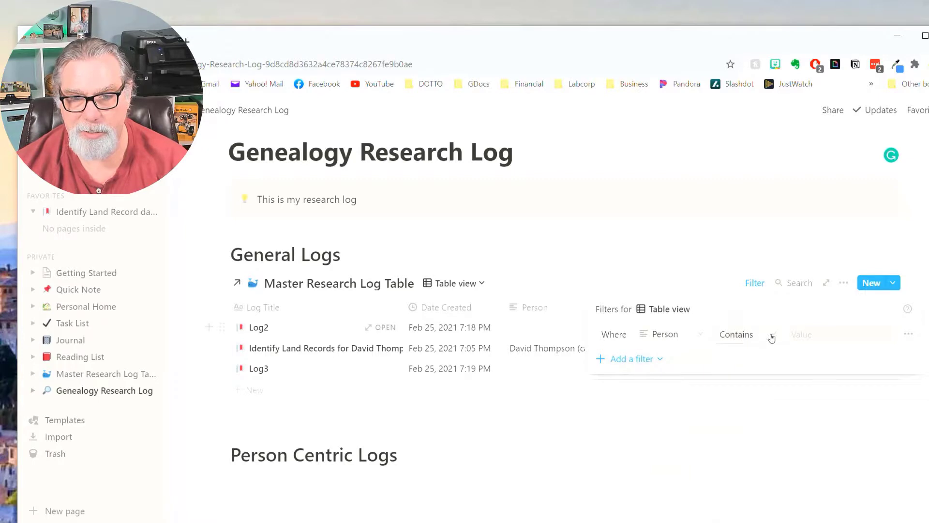
click(771, 337)
click(727, 461)
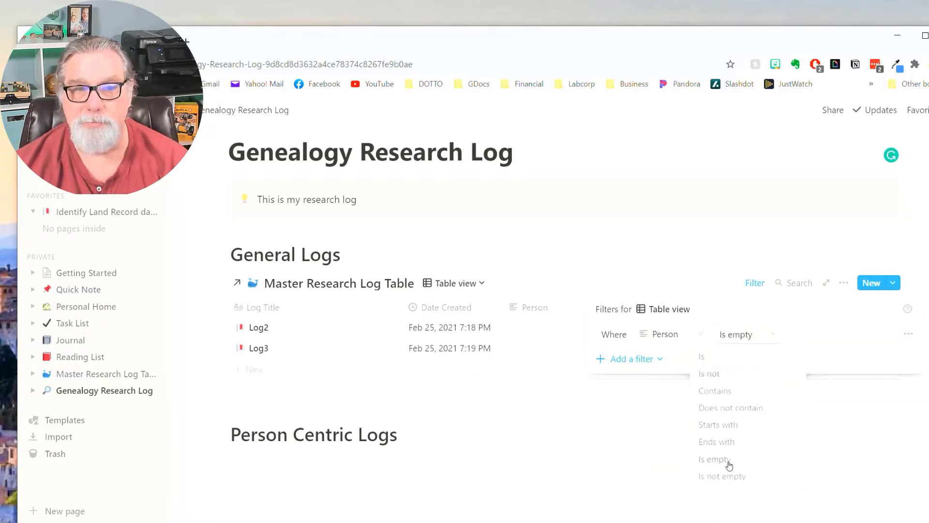
click(784, 451)
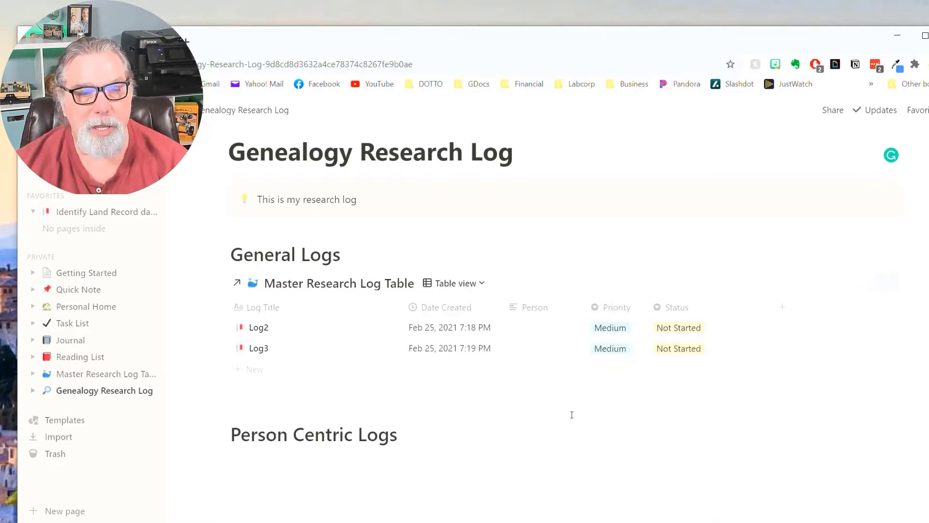
Below the Person Centric Logs heading, use /link to create a linked Master Research Log Table view.
scroll(567, 417, down, 1)
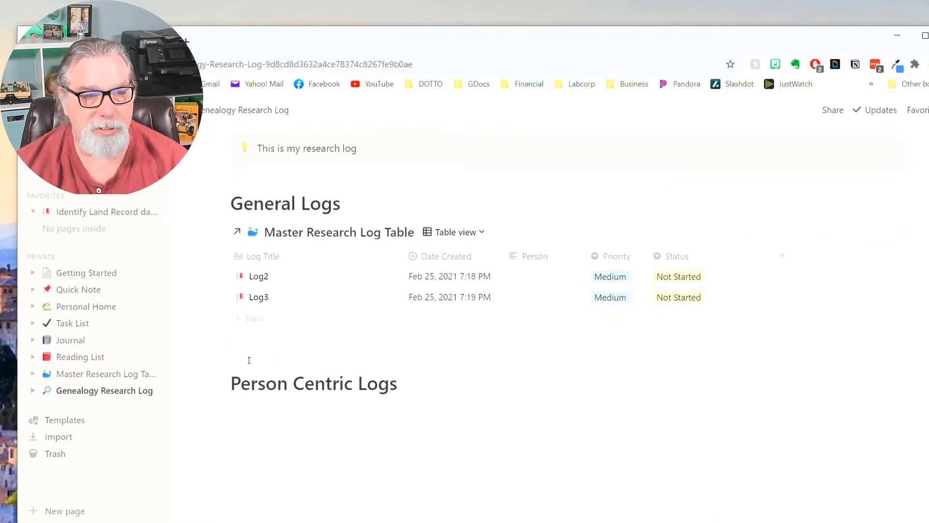
click(412, 392)
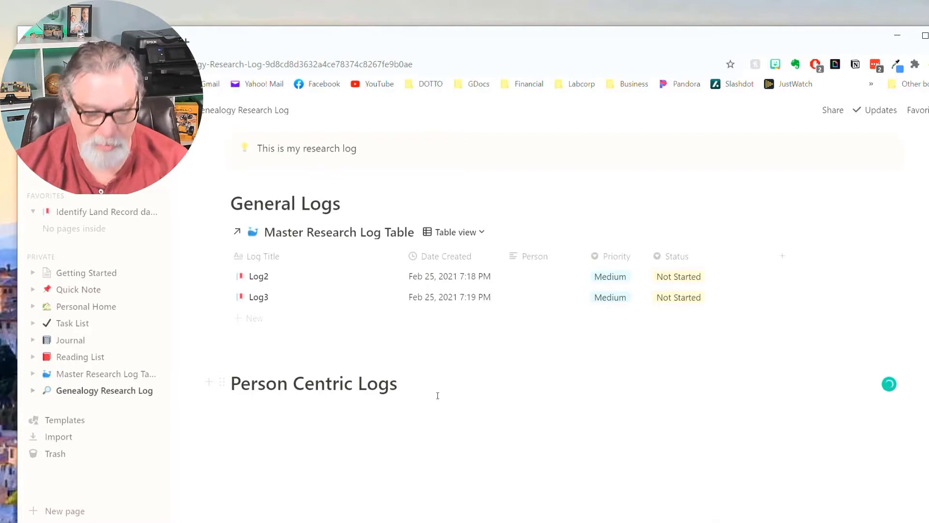
key(Return)
text(/)
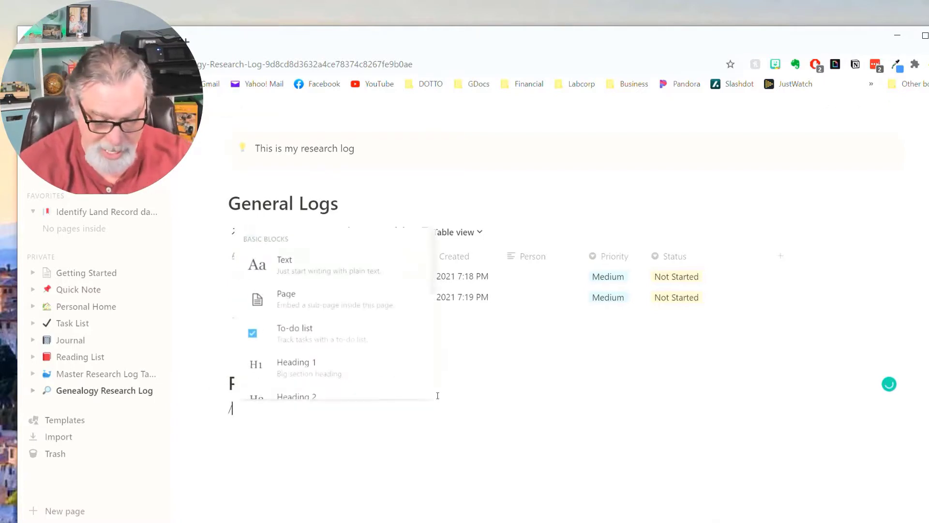
text(l)
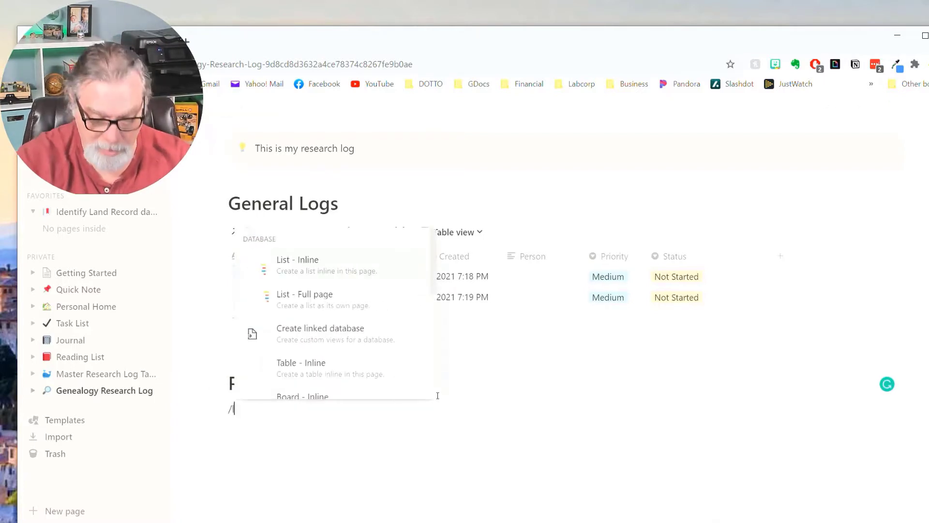
text(ink)
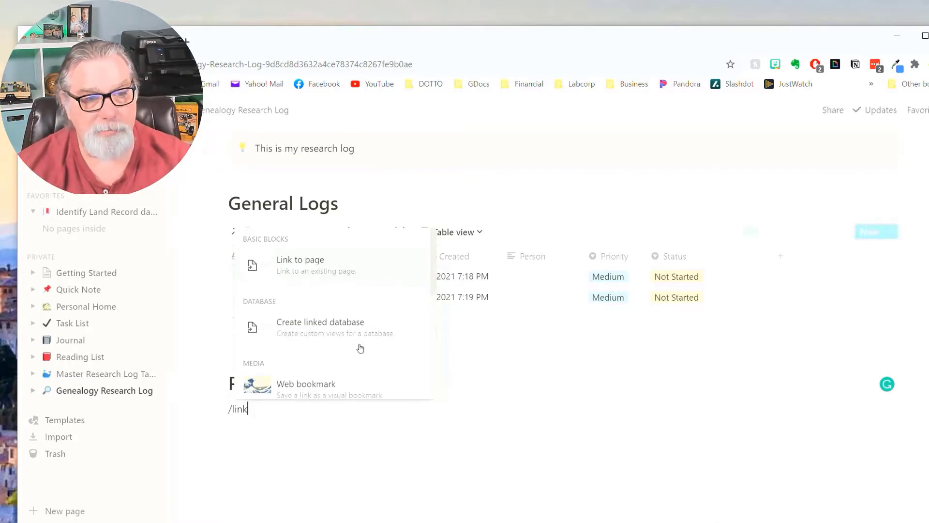
click(326, 332)
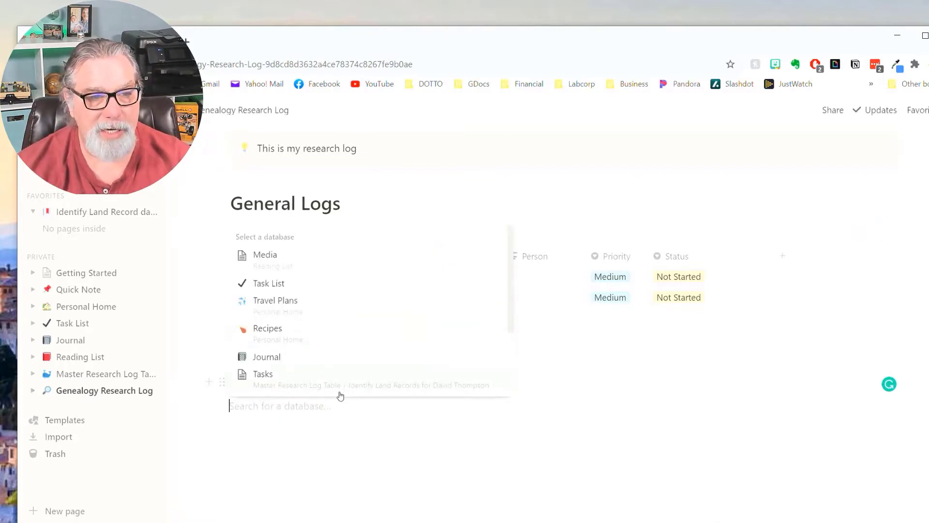
scroll(319, 367, down, 3)
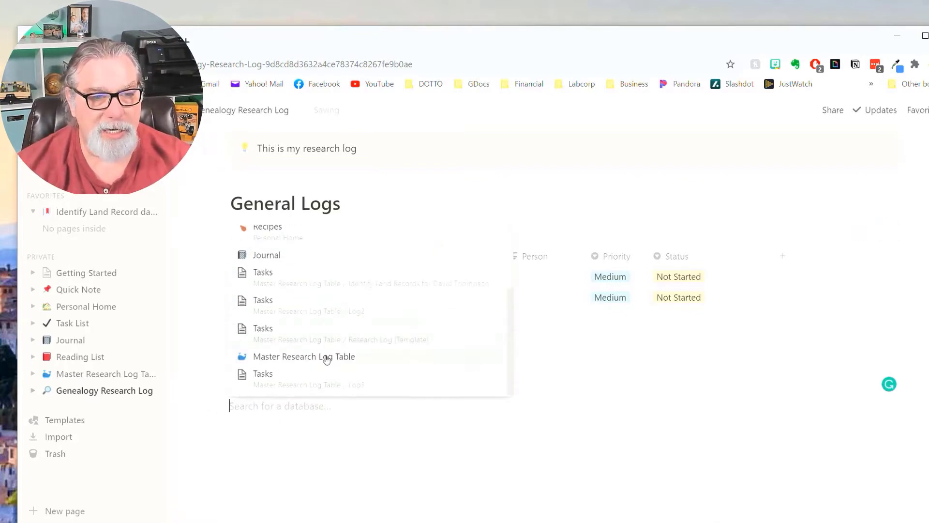
click(324, 357)
scroll(509, 427, down, 3)
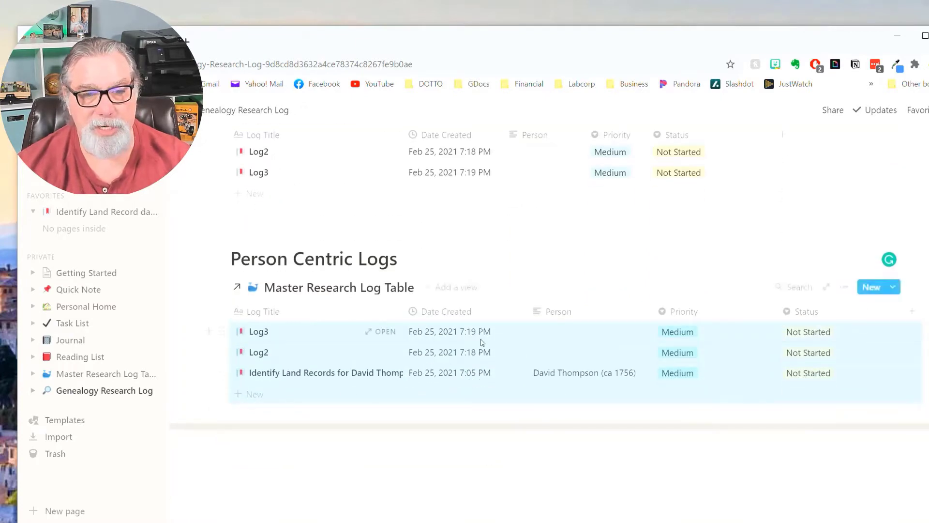
click(512, 473)
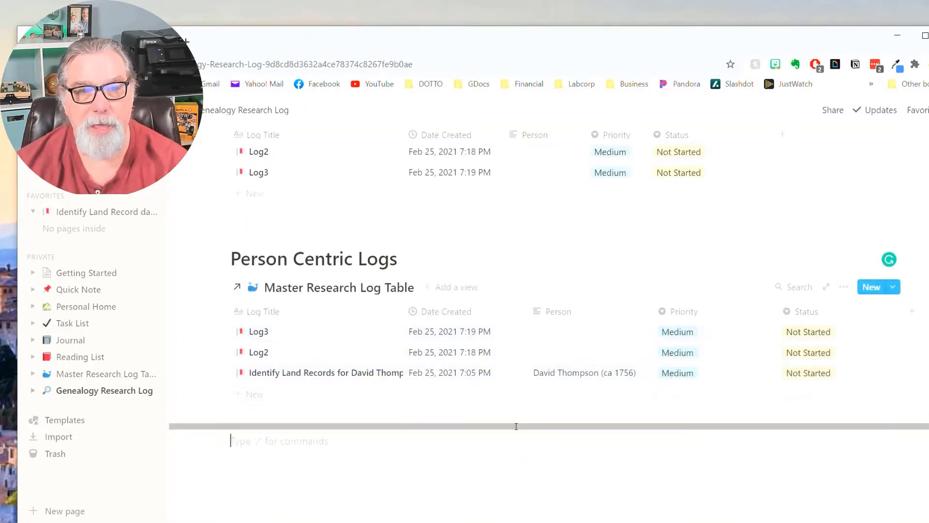
Add a Person 'Is not empty' filter to Person Centric Logs, leaving only the land-records log.
click(845, 288)
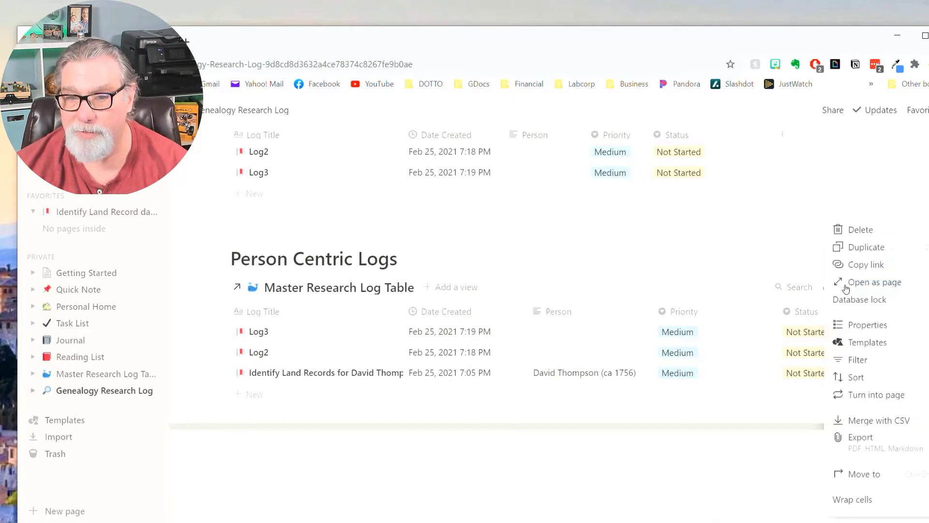
click(858, 357)
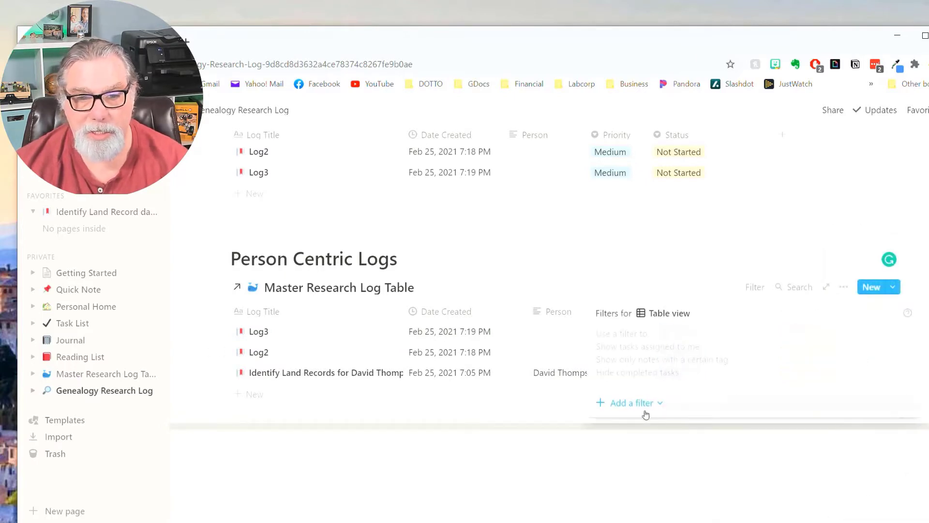
click(638, 404)
click(638, 425)
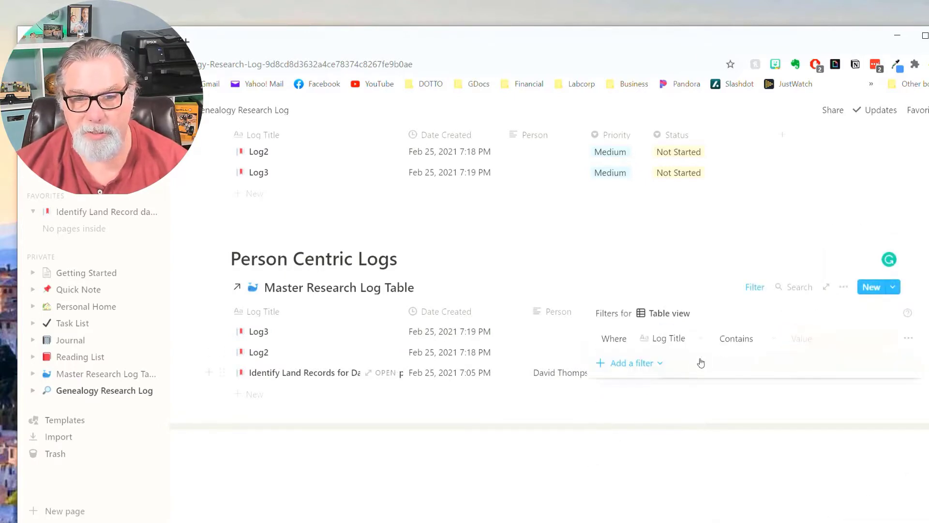
click(700, 343)
click(645, 426)
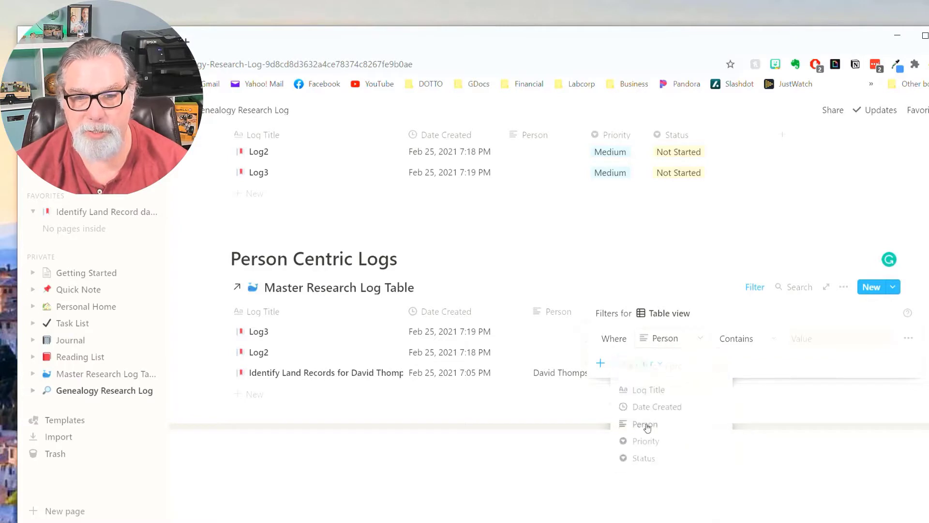
click(773, 339)
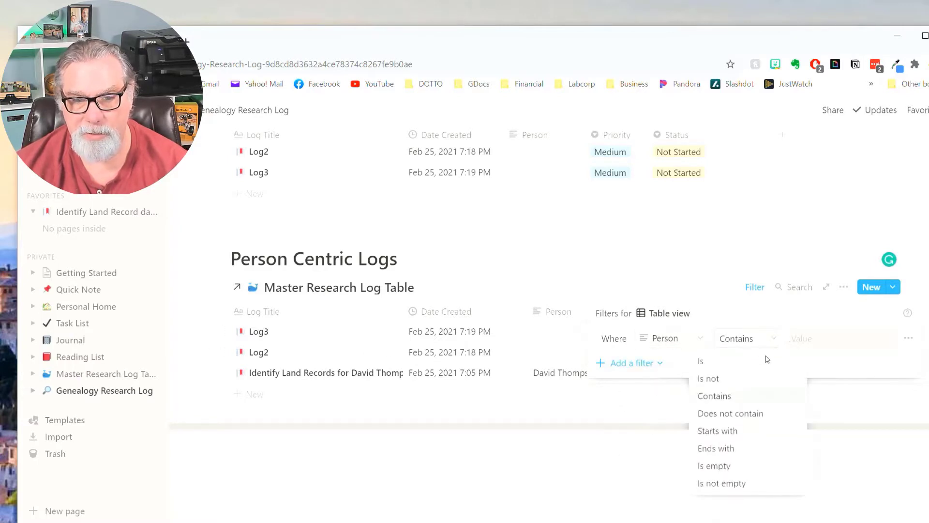
click(738, 483)
click(576, 464)
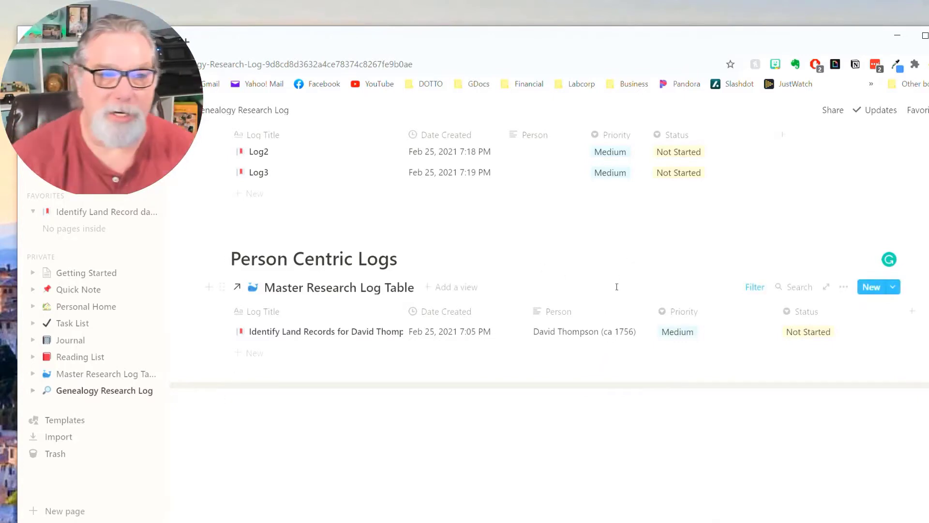
scroll(523, 252, up, 3)
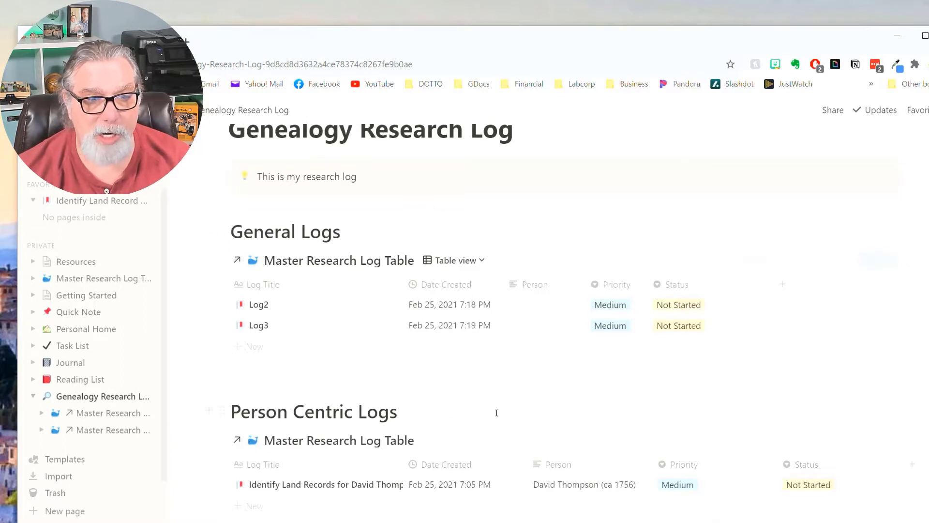
Drag the Priority and Person column borders left to narrow both columns in Person Centric Logs.
scroll(381, 207, down, 4)
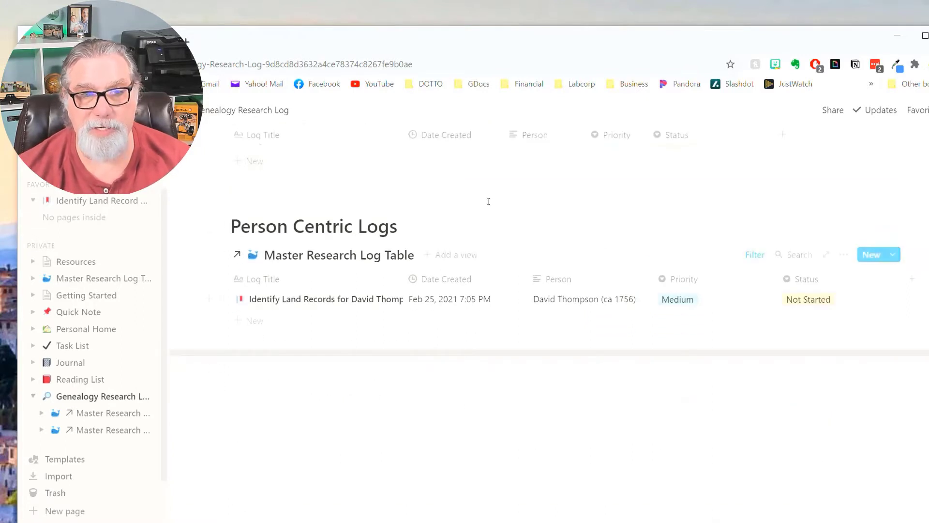
scroll(530, 412, up, 1)
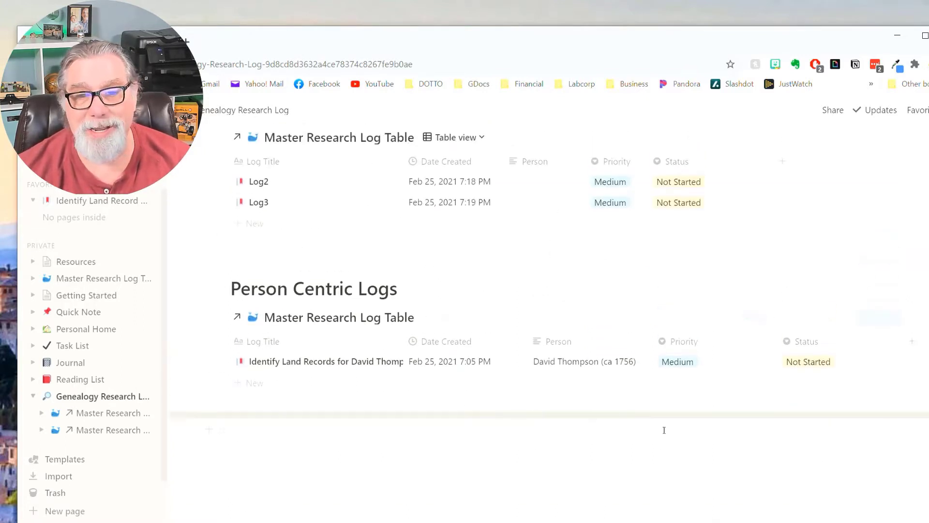
drag(776, 341, 715, 340)
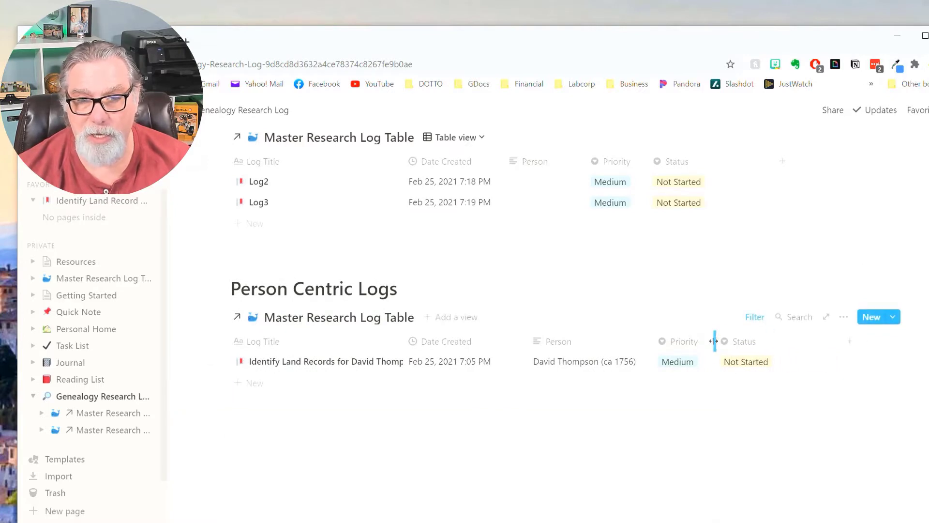
drag(652, 341, 516, 342)
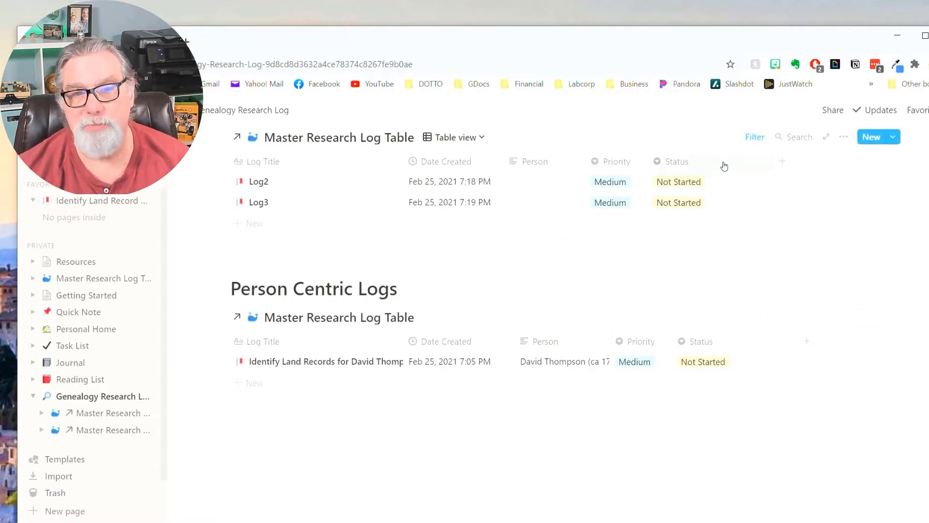
Hide the Status property in the General Logs table's shown properties.
click(842, 138)
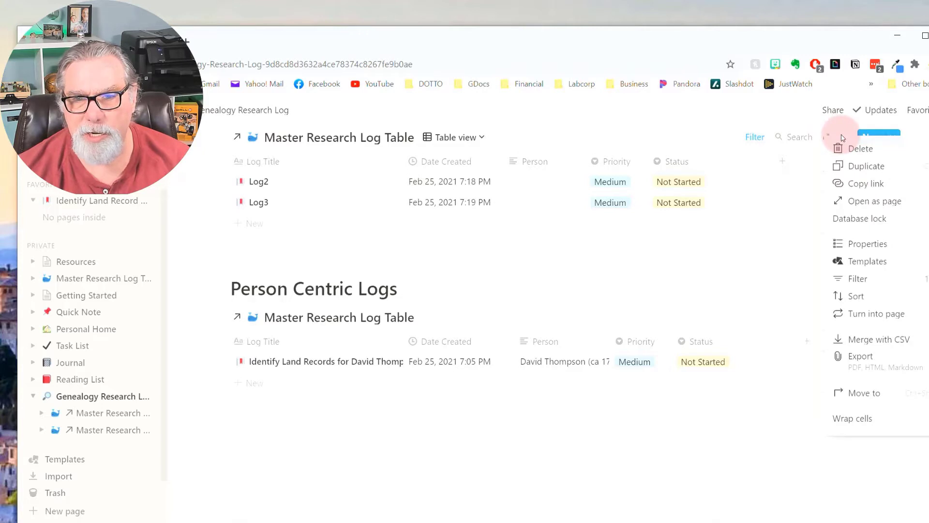
click(859, 245)
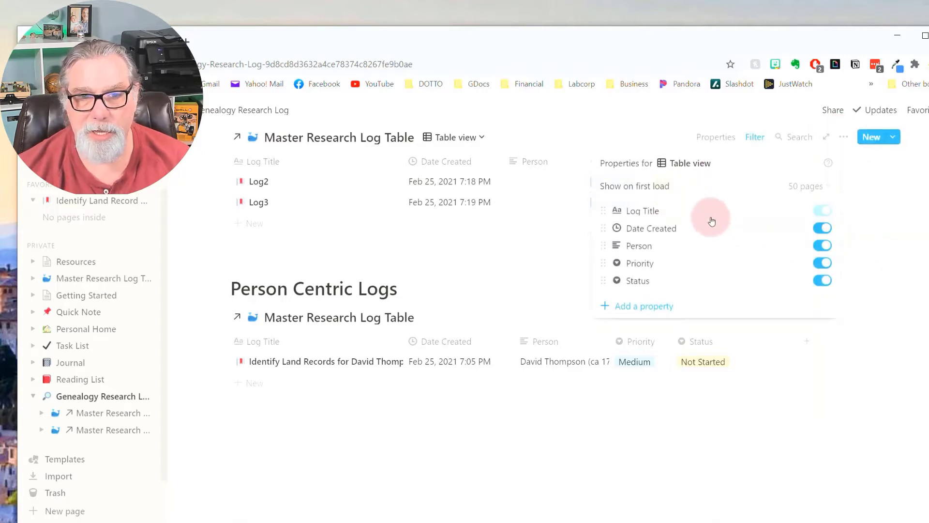
click(822, 279)
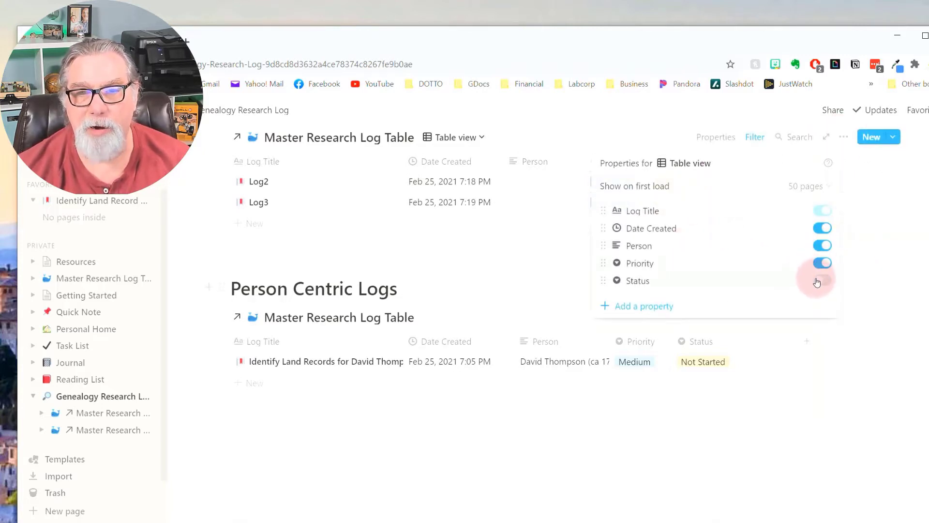
click(888, 284)
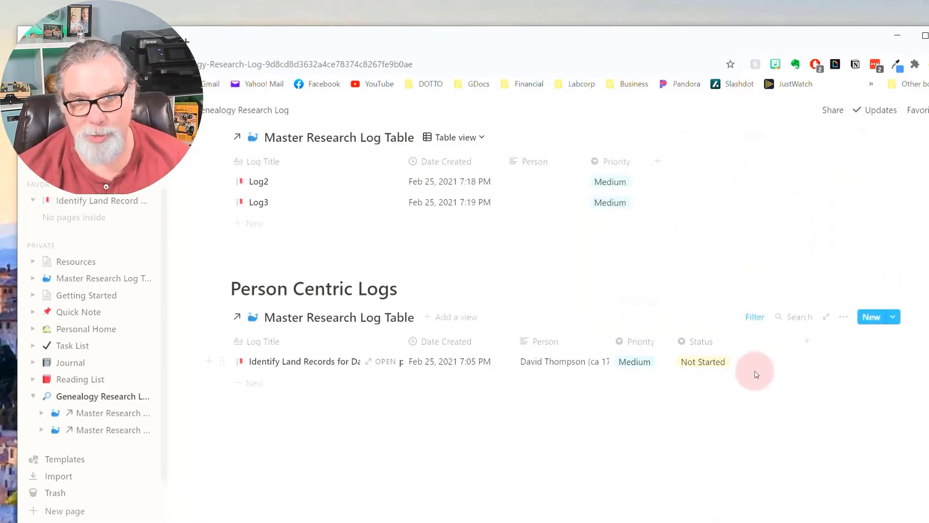
Delete the Status property from the database, then go to the Master Research Log Table page.
click(748, 342)
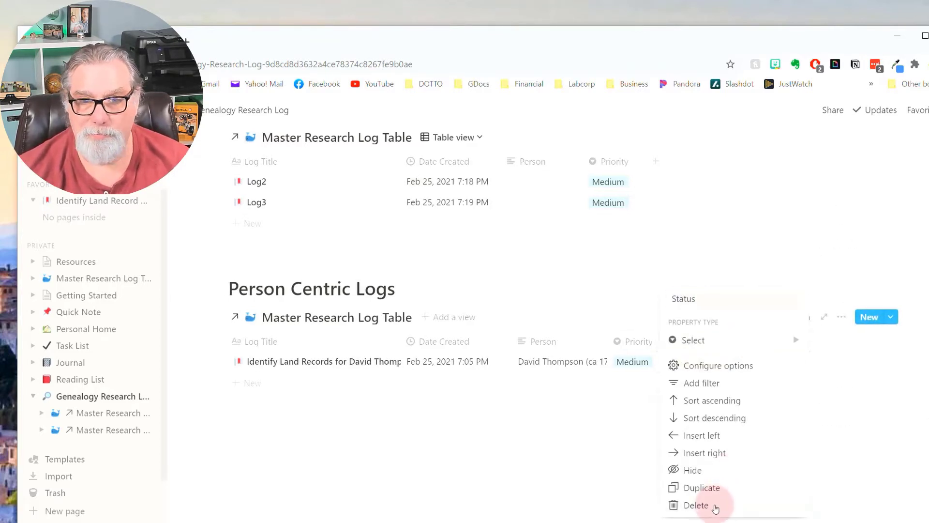
click(715, 506)
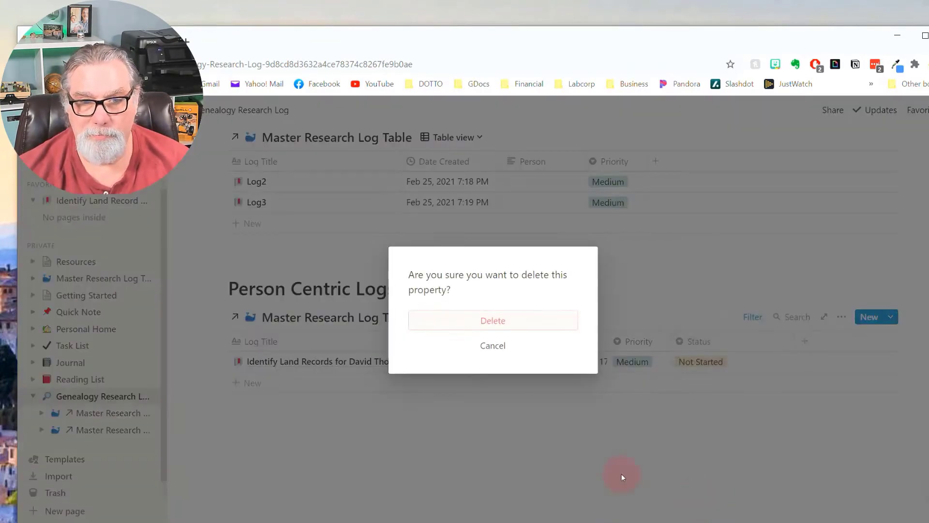
click(519, 327)
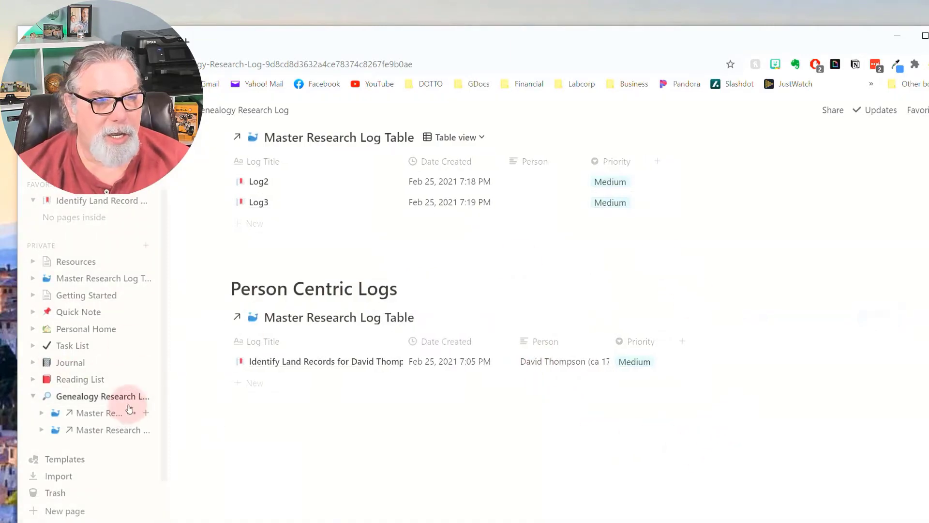
click(118, 278)
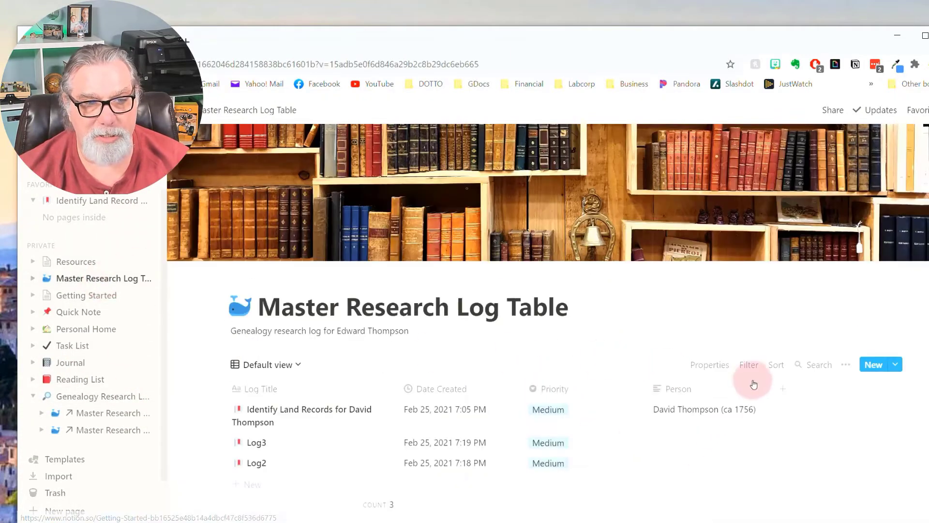
Scroll the Genealogy Research Log page down to the General and Person Centric Logs tables.
scroll(754, 385, down, 2)
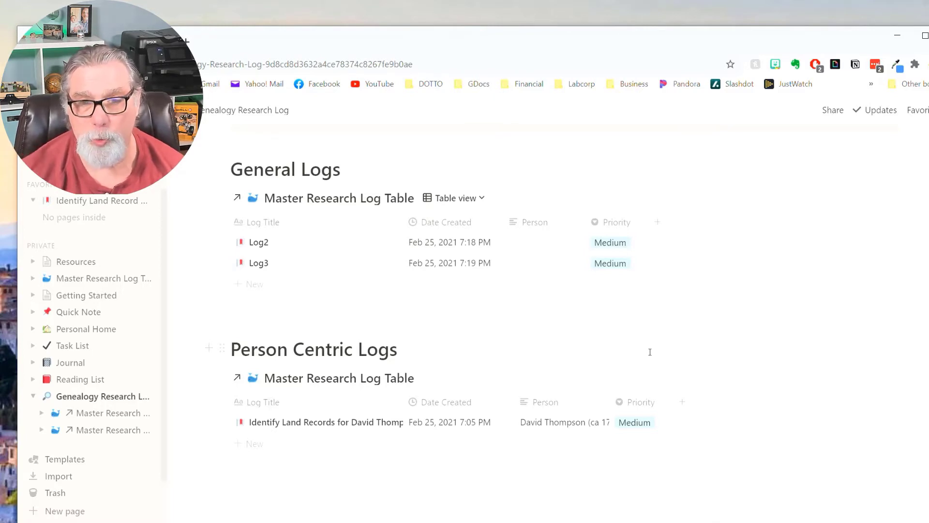
Hide Person in General Logs, keeping Log Title, Date Created and Priority visible.
scroll(650, 352, up, 2)
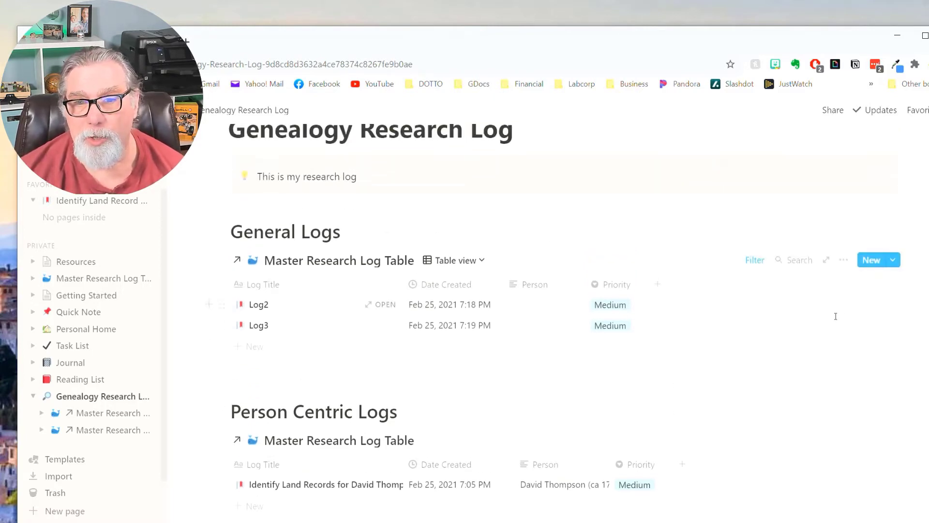
click(844, 262)
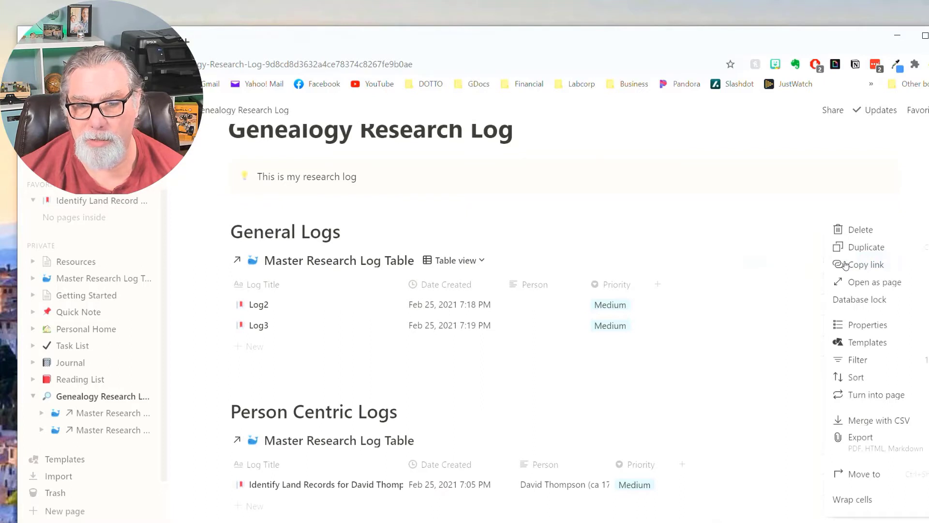
click(880, 328)
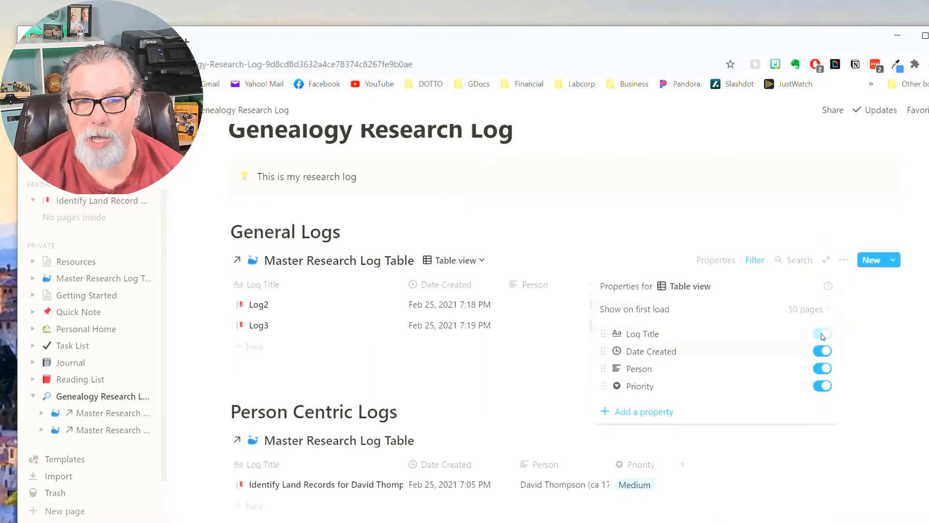
click(822, 351)
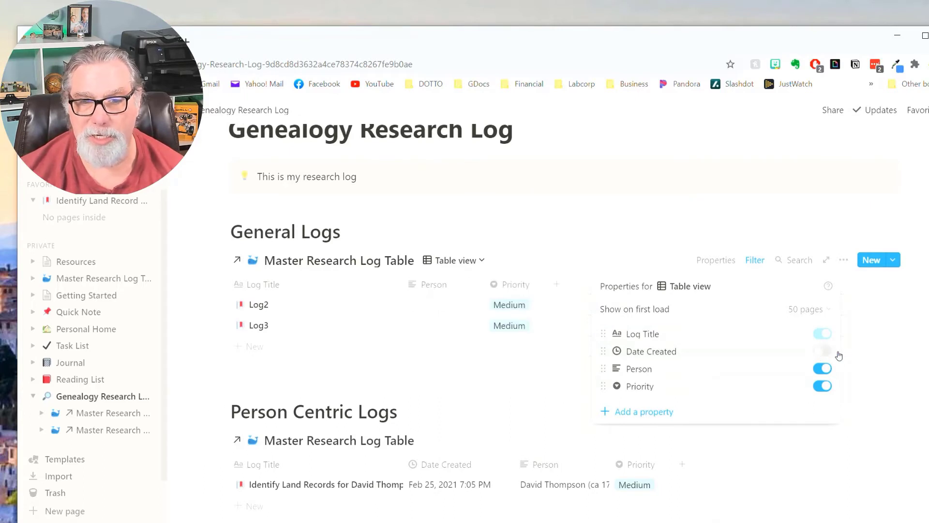
click(828, 354)
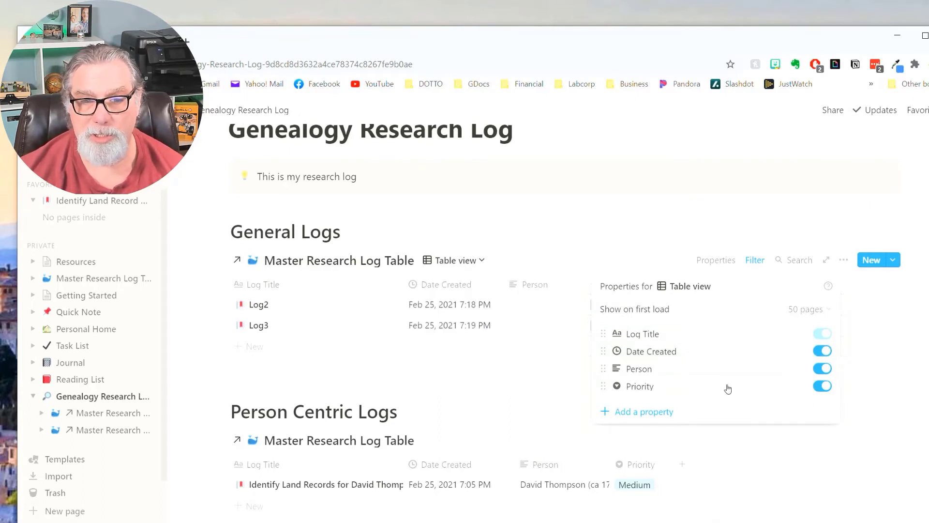
click(821, 371)
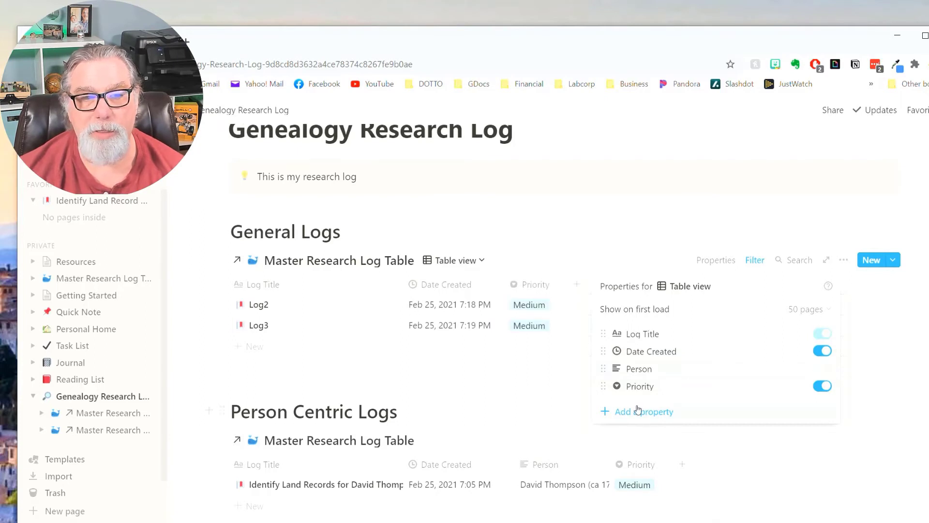
click(534, 399)
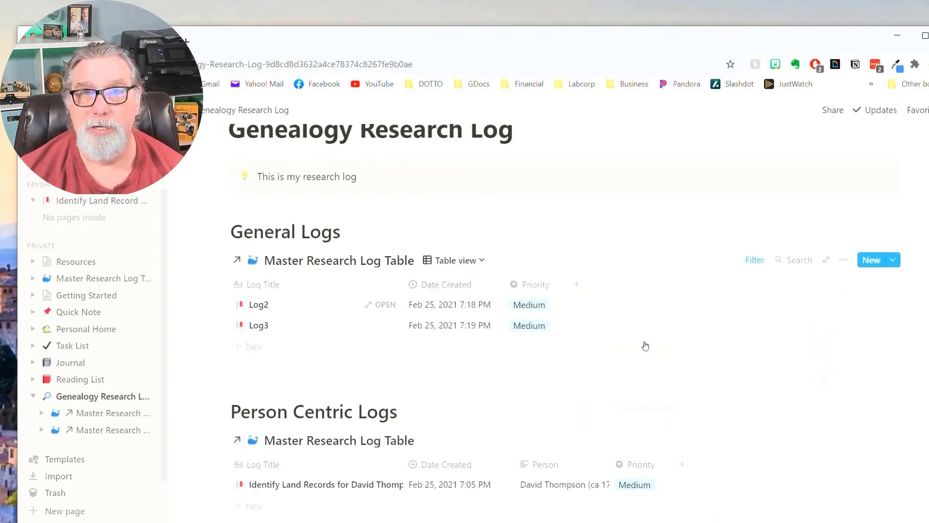